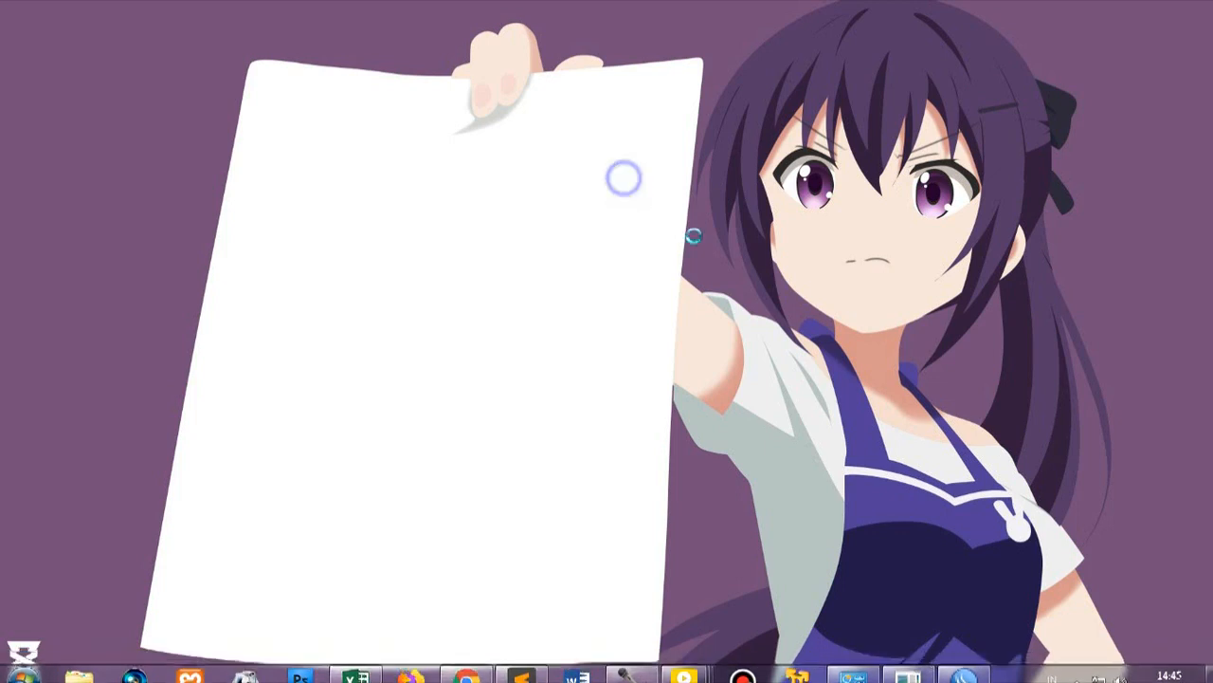
- Switch to WinBox and show the simple queues, widening the Name column and sorting the list by name
{"action": "left_click", "coordinate": [691, 241]}
{"action": "left_click", "coordinate": [976, 669]}
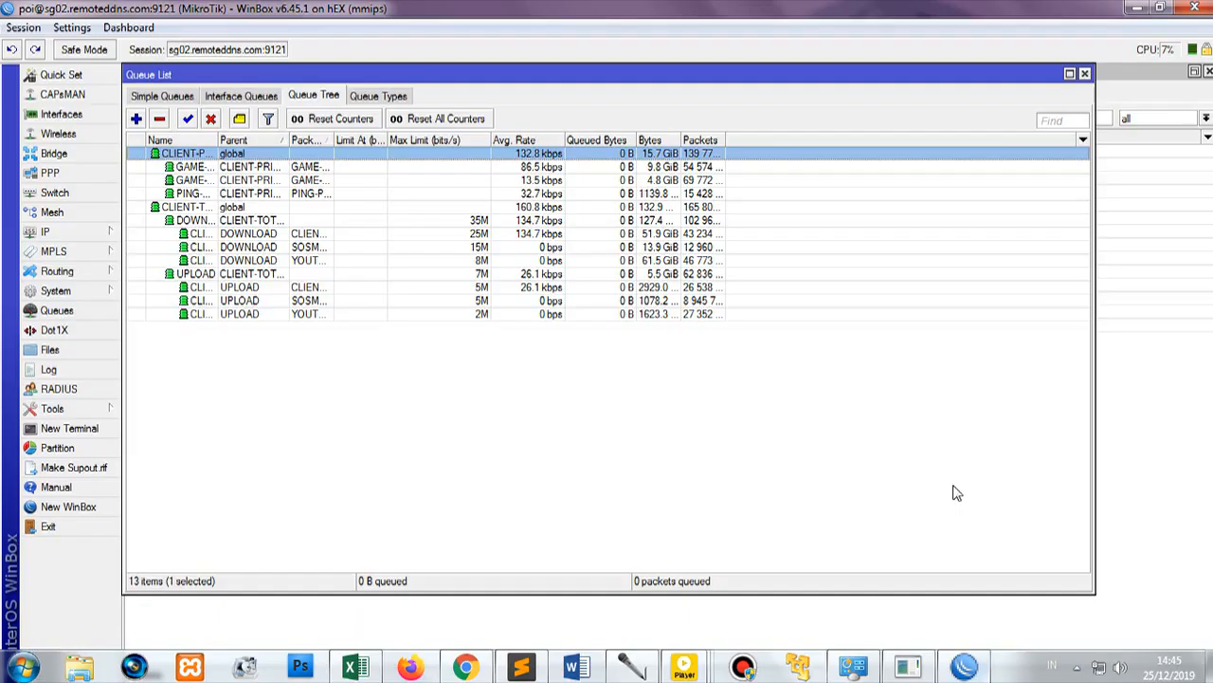
{"action": "left_click", "coordinate": [169, 95]}
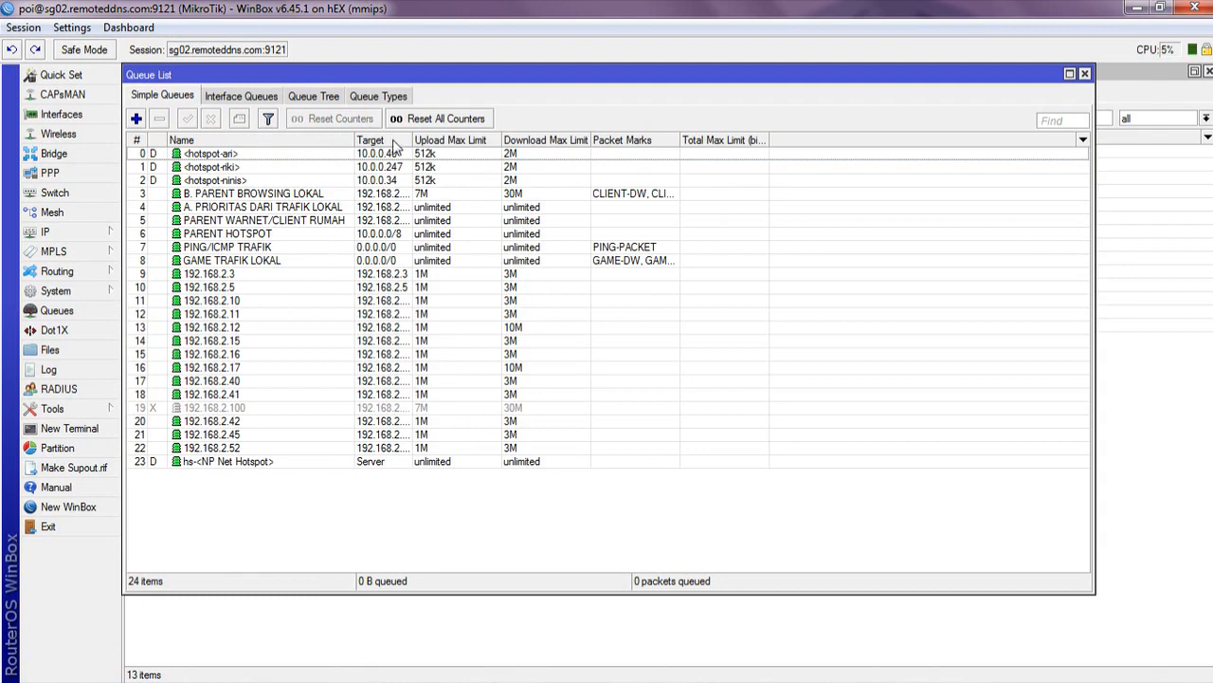
{"action": "left_click_drag", "start_coordinate": [355, 139], "coordinate": [390, 142]}
{"action": "left_click", "coordinate": [353, 142]}
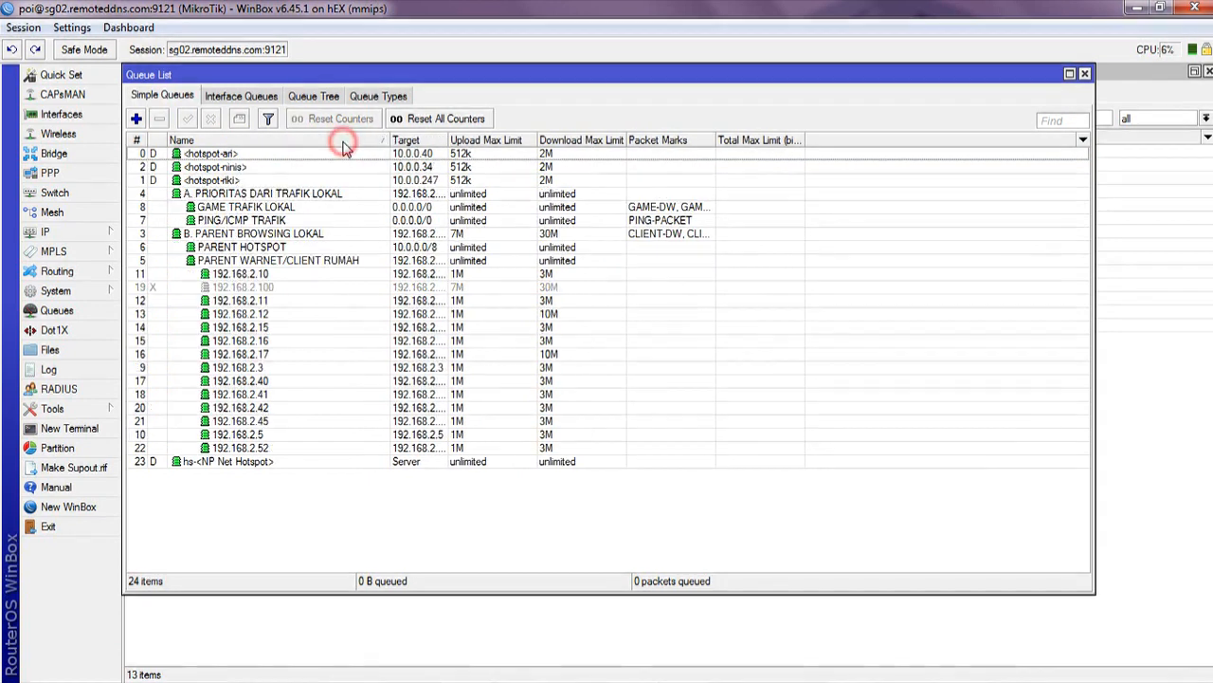
{"action": "left_click", "coordinate": [332, 140]}
{"action": "left_click", "coordinate": [321, 153]}
{"action": "left_click", "coordinate": [322, 140]}
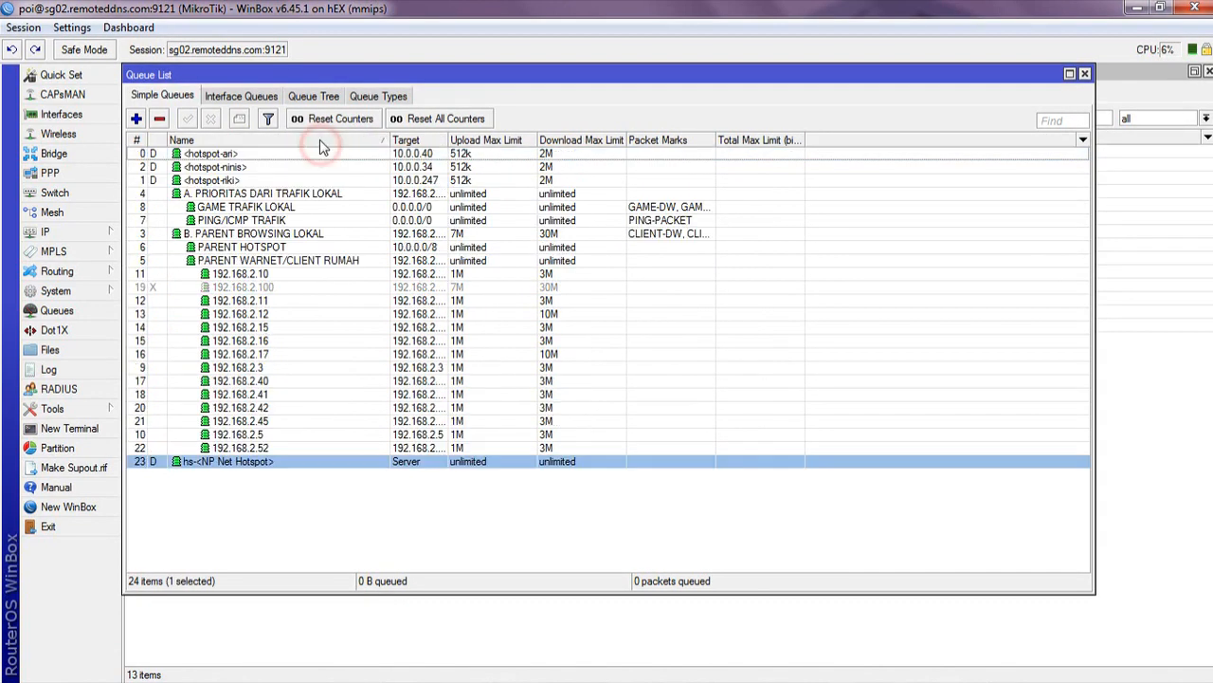
- Display the IP firewall's mangle rules and select the LEMPAR MID TRAFIK KE NERAKA rule
{"action": "left_click", "coordinate": [85, 232]}
{"action": "left_click", "coordinate": [168, 354]}
{"action": "left_click", "coordinate": [386, 463]}
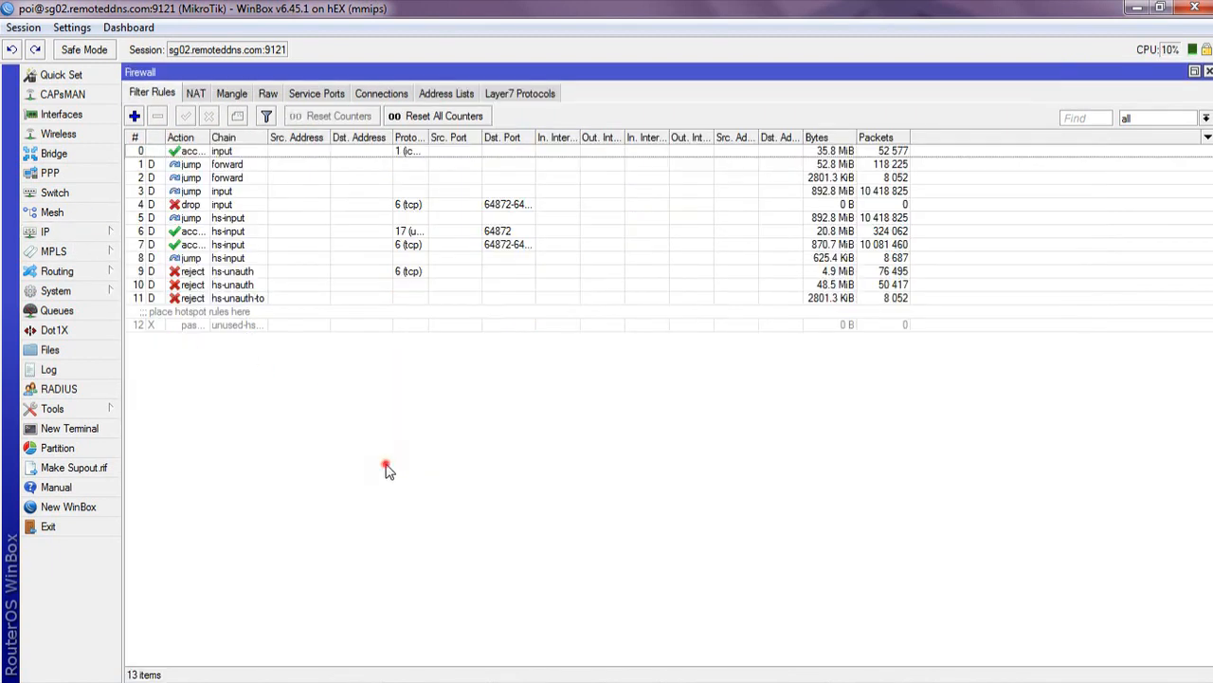
{"action": "left_click", "coordinate": [233, 93]}
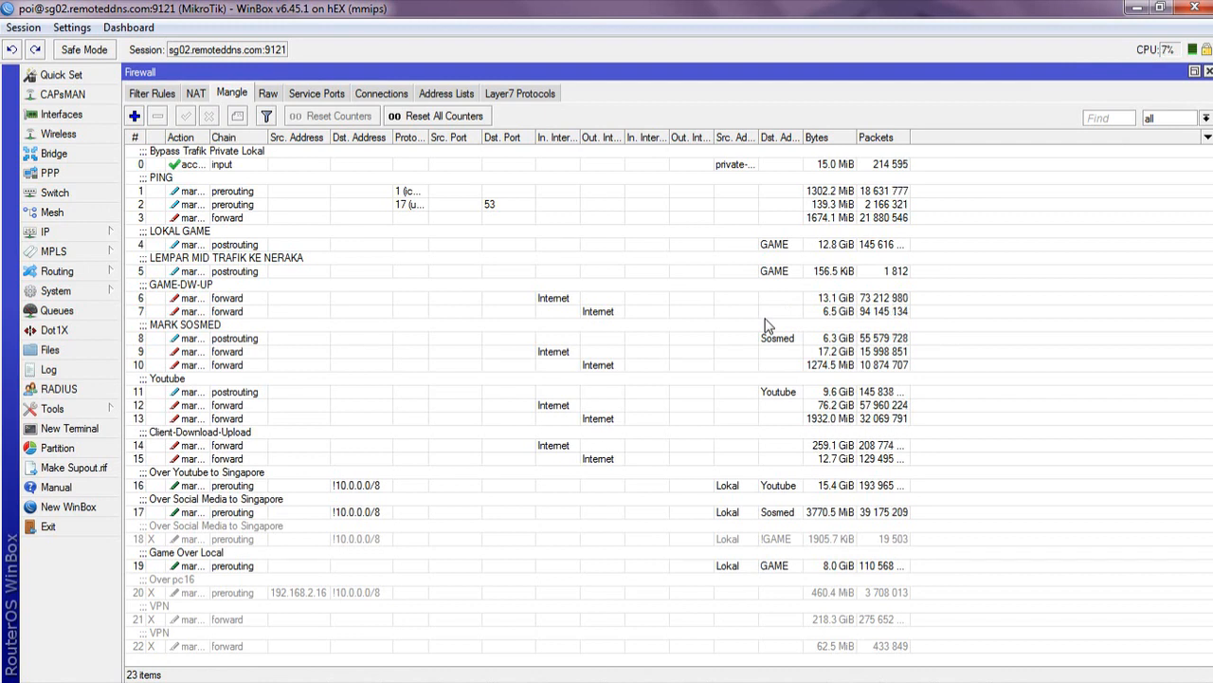
{"action": "left_click", "coordinate": [770, 274]}
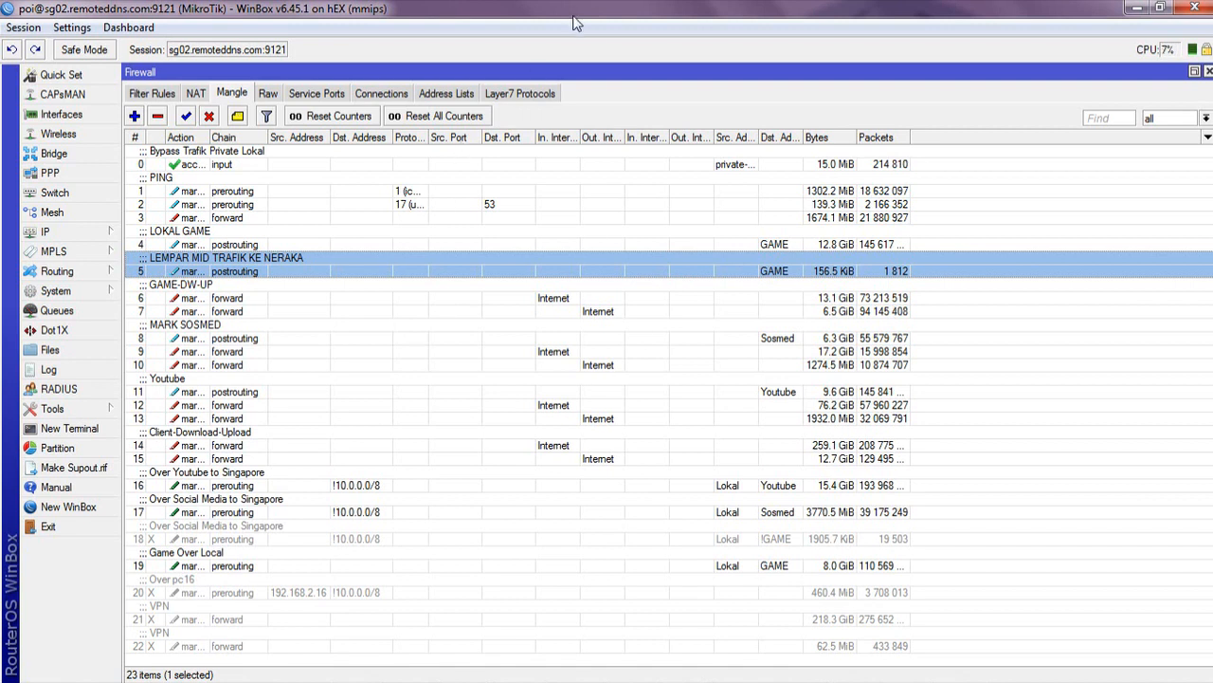
- Review the firewall's Youtube address list and raw rules, and return to the mangle rules
{"action": "left_click", "coordinate": [459, 95]}
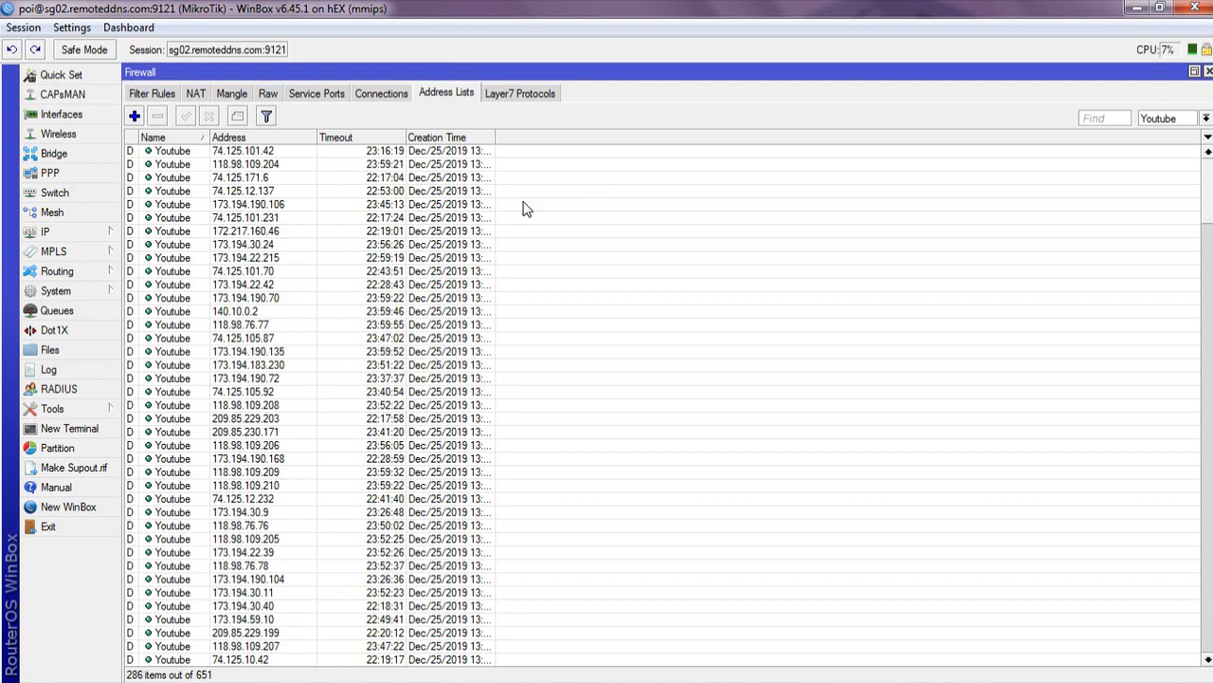
{"action": "scroll", "coordinate": [580, 222], "scroll_direction": "down", "scroll_amount": 5}
{"action": "scroll", "coordinate": [504, 229], "scroll_direction": "up", "scroll_amount": 5}
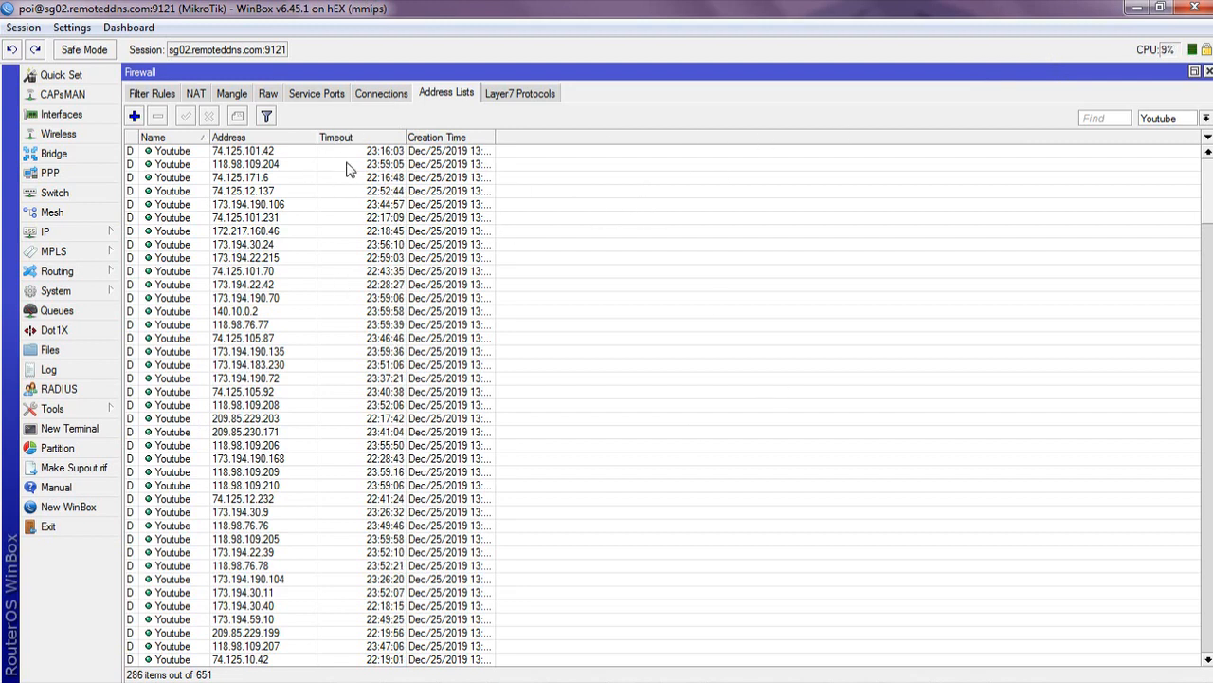
{"action": "left_click", "coordinate": [271, 95]}
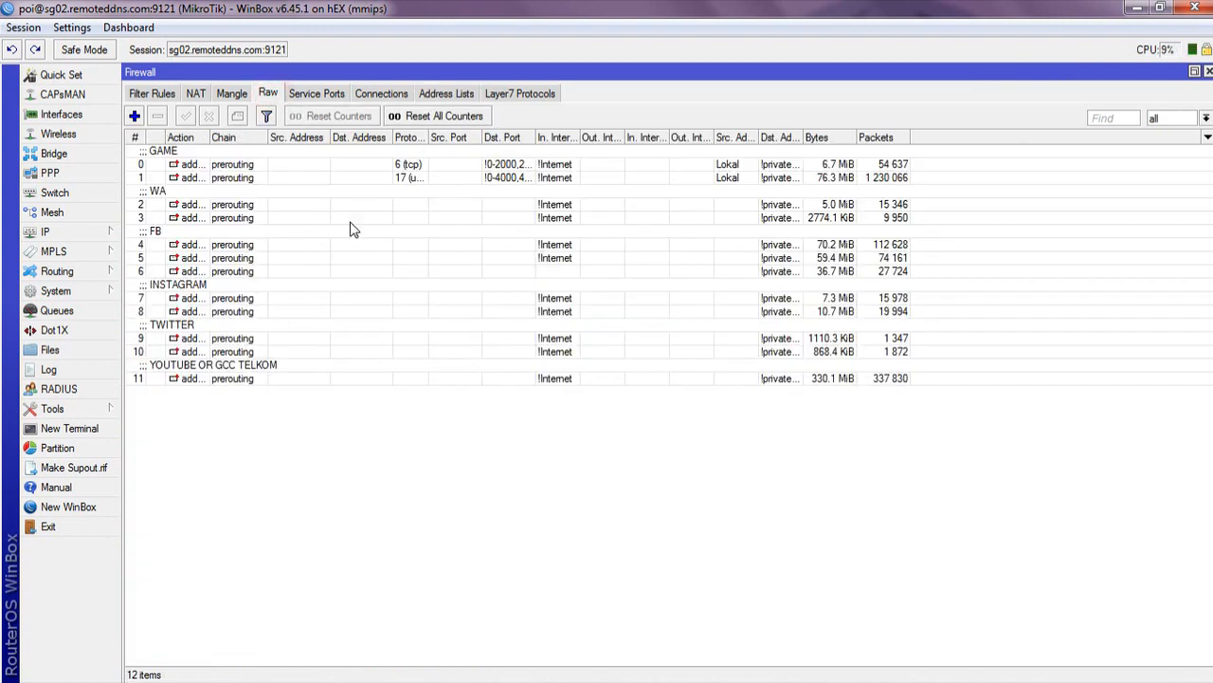
{"action": "left_click", "coordinate": [231, 93]}
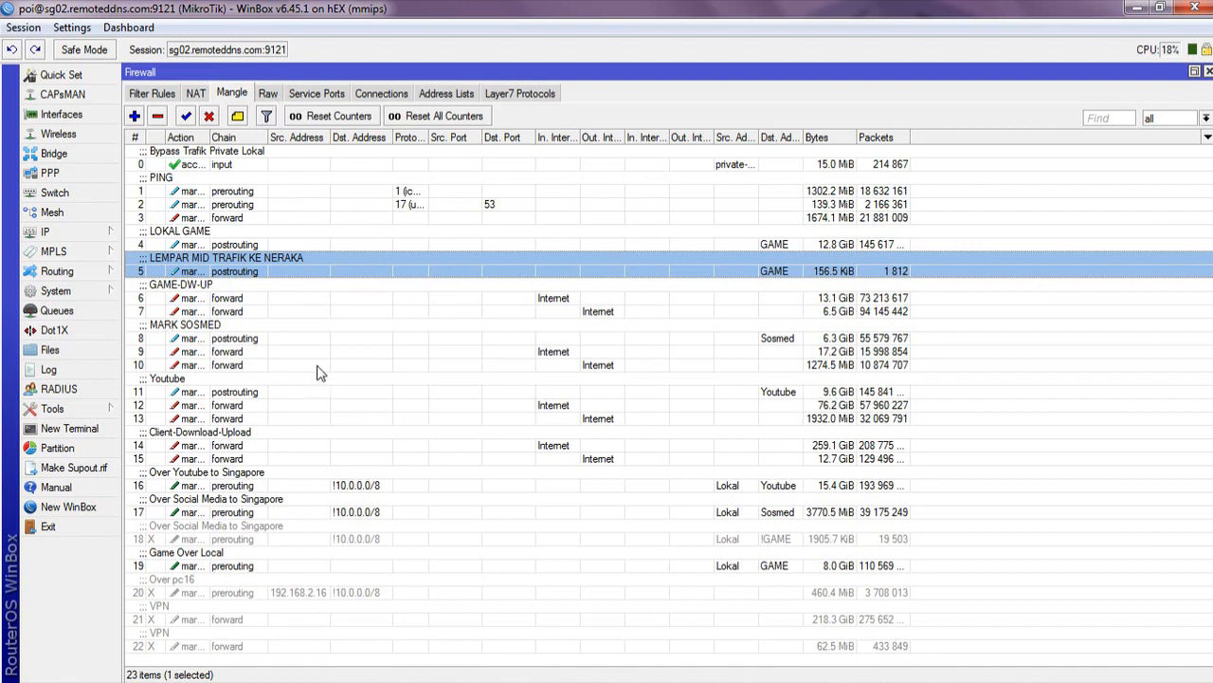
- Inspect the B. PARENT BROWSING LOKAL simple queue and fit the Target column to its contents
{"action": "left_click", "coordinate": [68, 312]}
{"action": "left_click", "coordinate": [353, 536]}
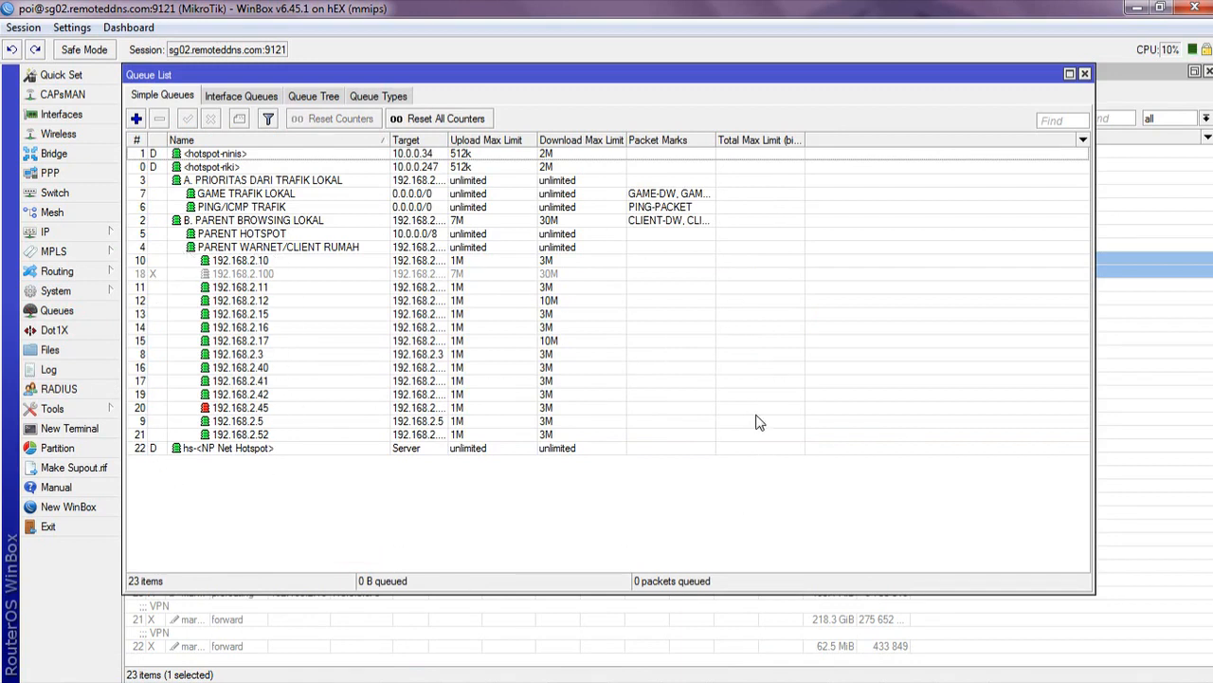
{"action": "double_click", "coordinate": [244, 221]}
{"action": "key", "text": "Escape"}
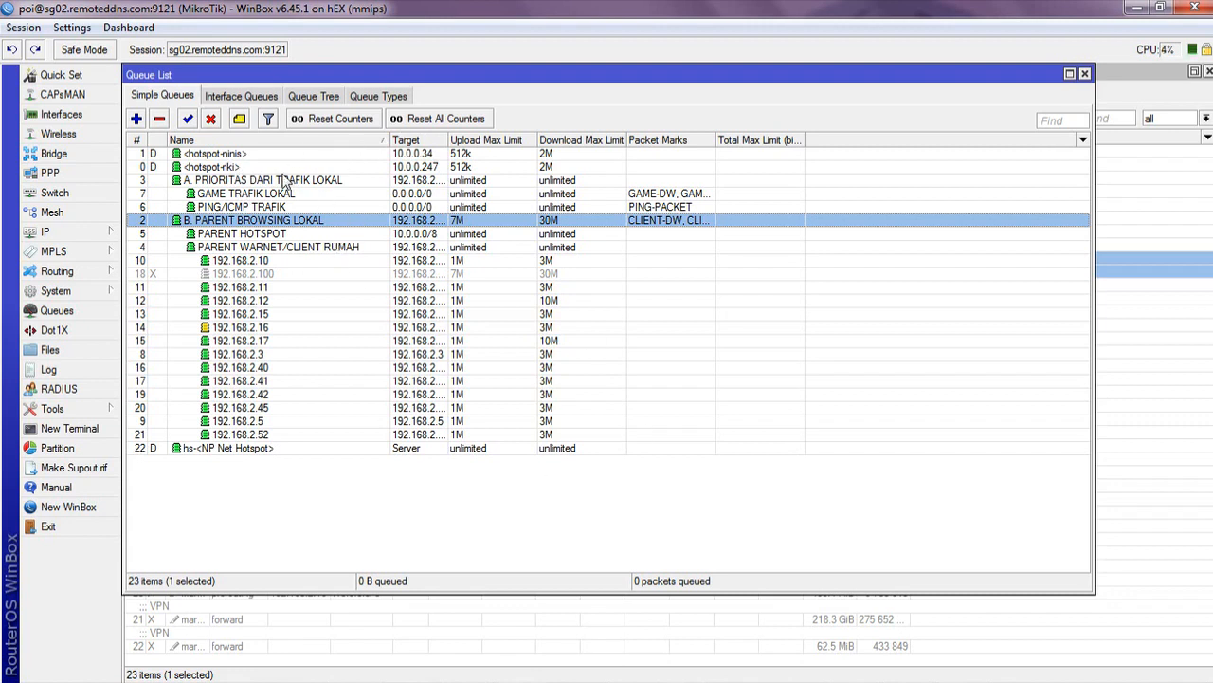
{"action": "double_click", "coordinate": [449, 139]}
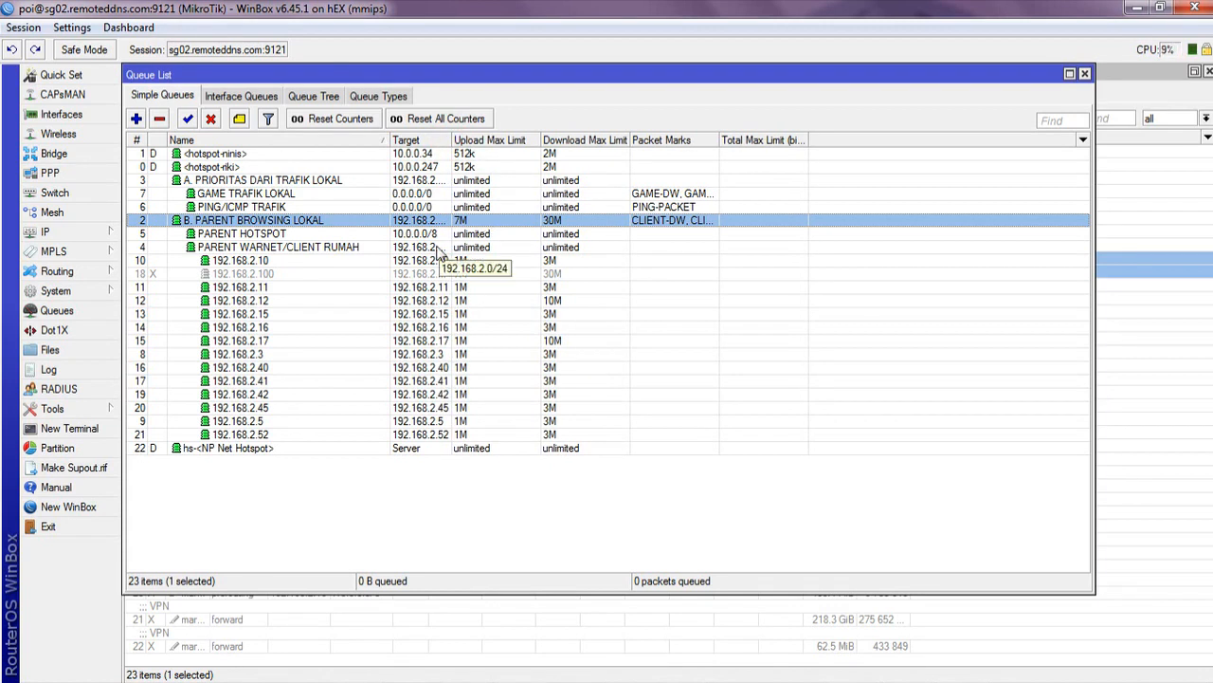
{"action": "left_click", "coordinate": [431, 507]}
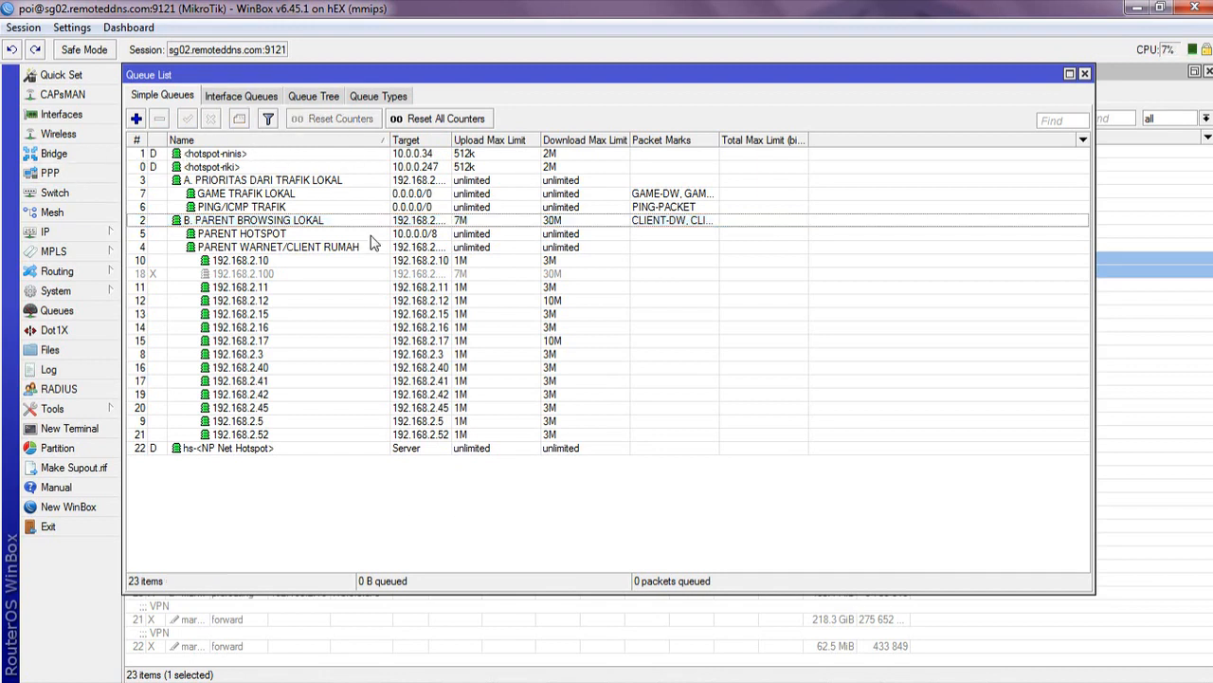
- Show the queue tree and widen its Parent and Packet Marks columns so their entries are fully readable
{"action": "left_click", "coordinate": [312, 97]}
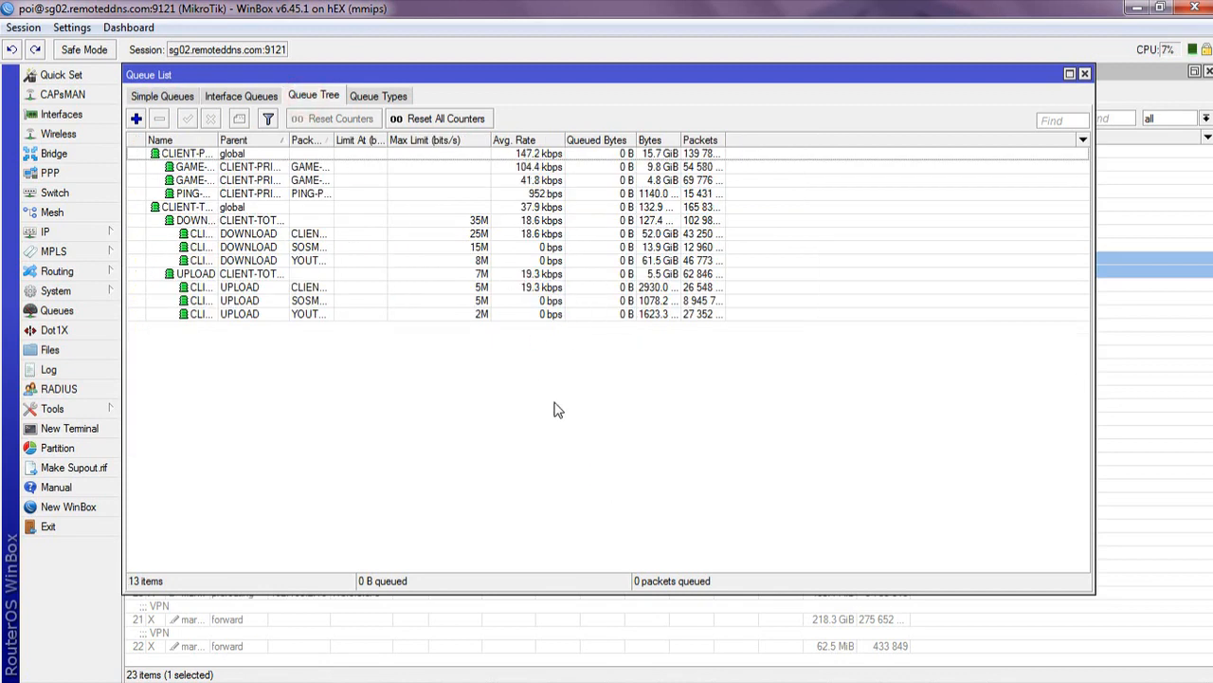
{"action": "left_click", "coordinate": [437, 221]}
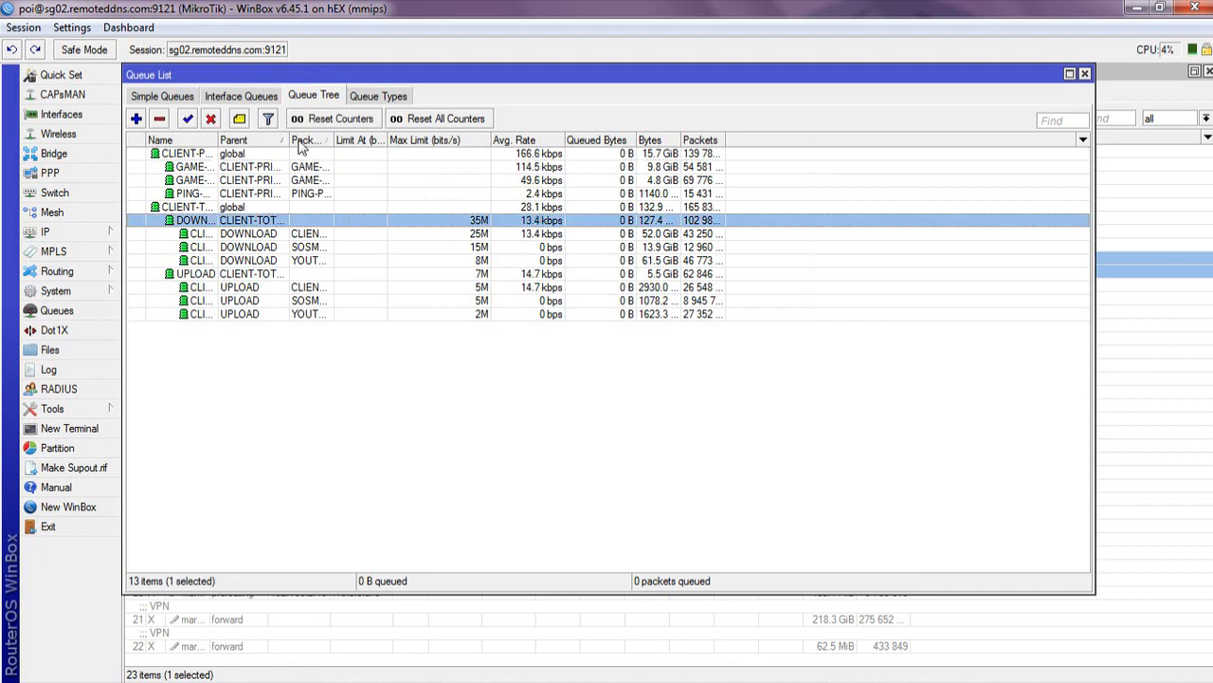
{"action": "left_click_drag", "start_coordinate": [284, 137], "coordinate": [309, 138]}
{"action": "left_click", "coordinate": [487, 431]}
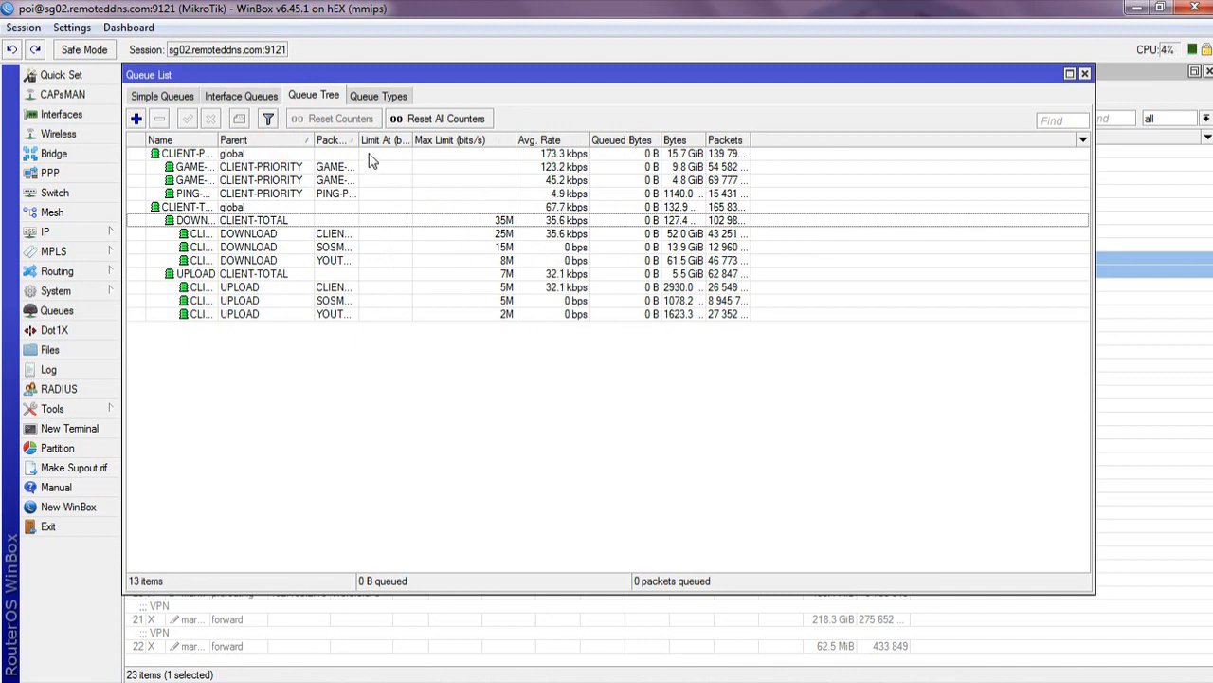
{"action": "left_click_drag", "start_coordinate": [359, 140], "coordinate": [419, 141]}
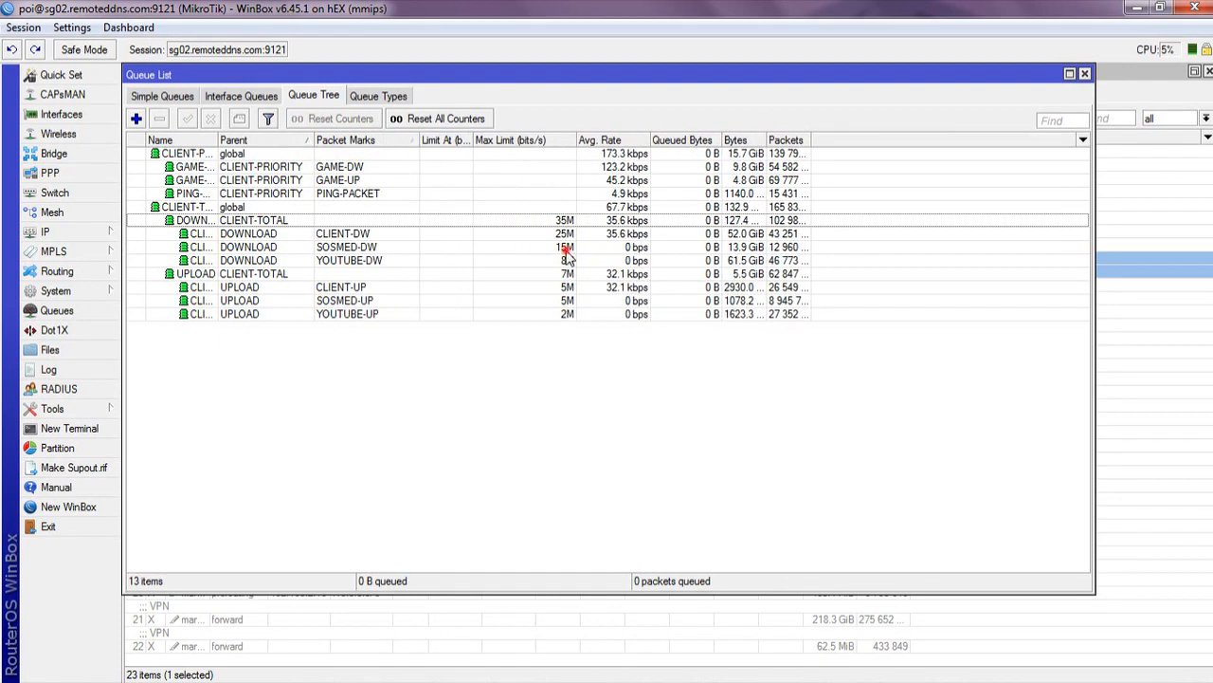
- Clear the max limit of the CLIENT-DW queue under DOWNLOAD
{"action": "left_click", "coordinate": [567, 249]}
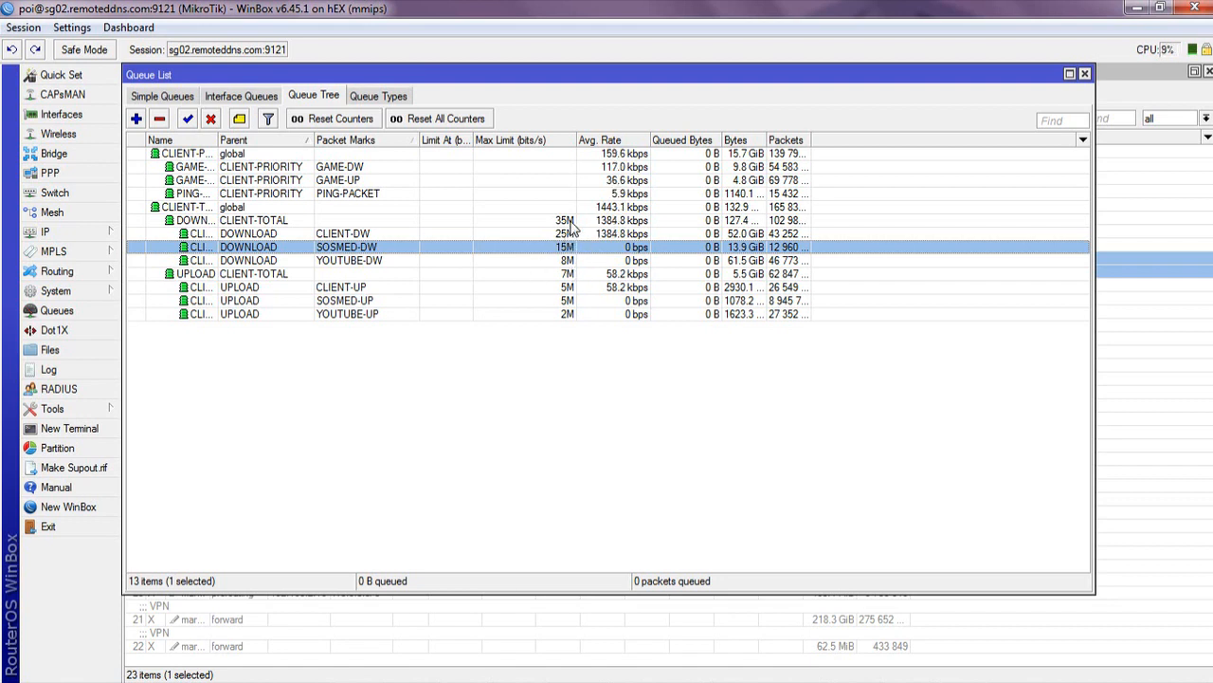
{"action": "double_click", "coordinate": [566, 234]}
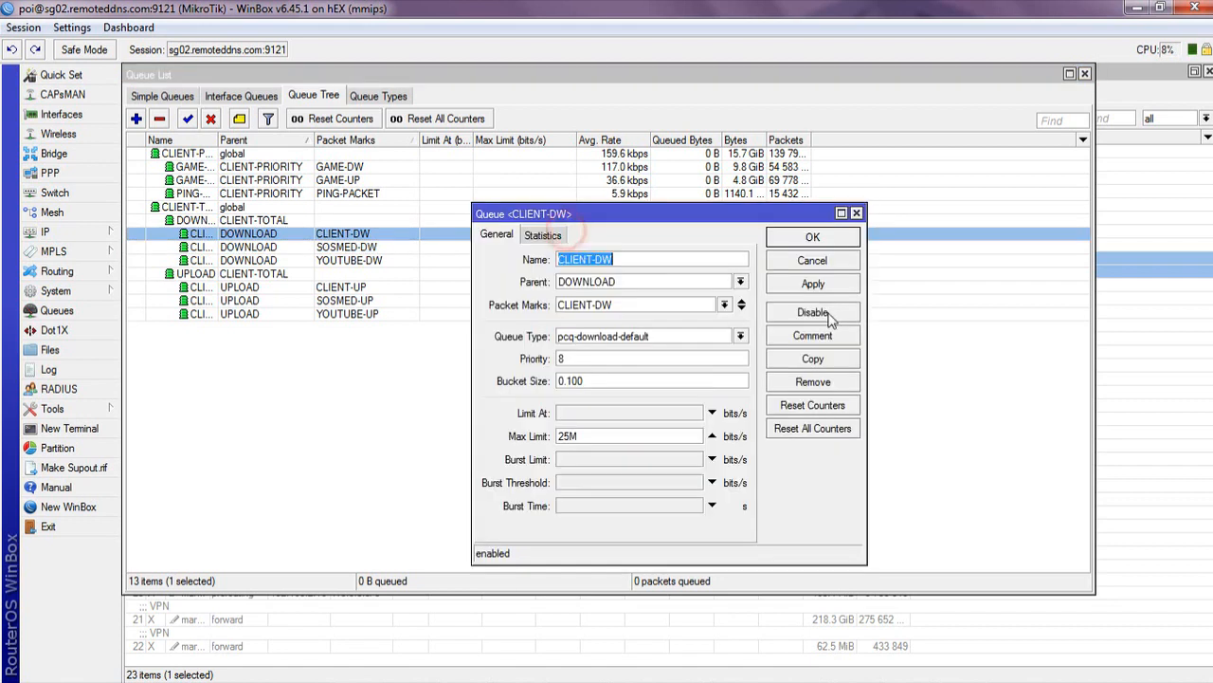
{"action": "left_click", "coordinate": [712, 437]}
{"action": "left_click", "coordinate": [834, 237]}
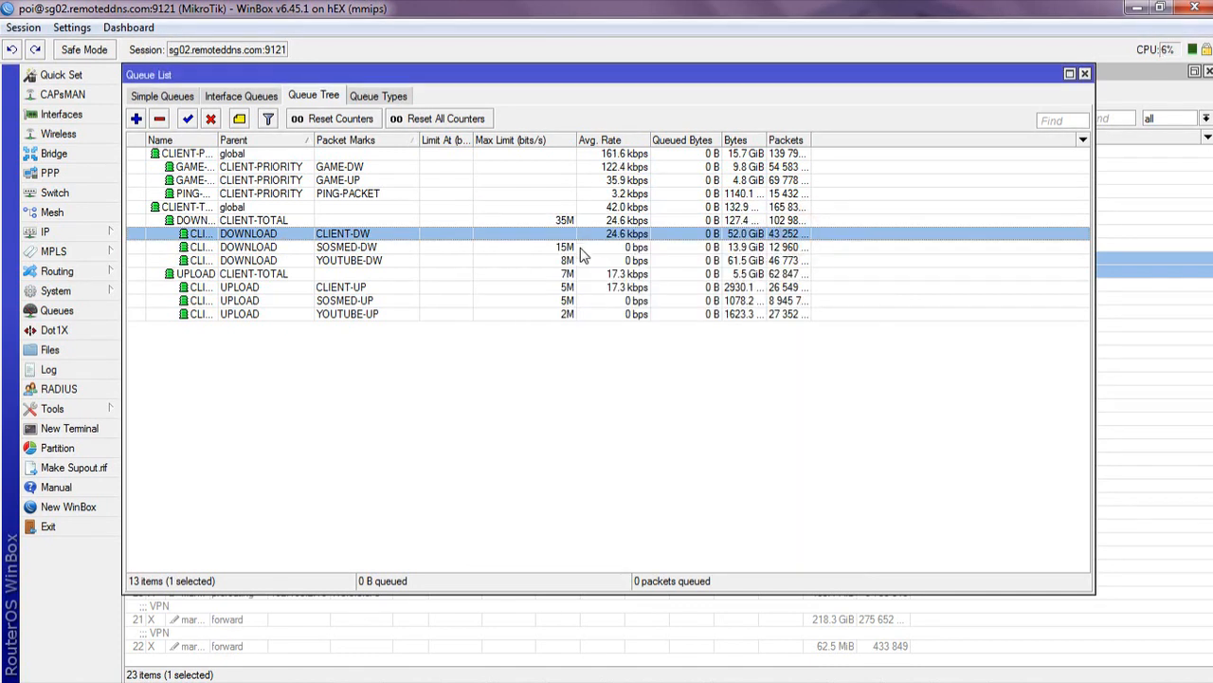
- Clear the max limit of the CLIENT-SOSMED-DW queue under DOWNLOAD
{"action": "double_click", "coordinate": [581, 248]}
{"action": "left_click", "coordinate": [712, 436]}
{"action": "left_click", "coordinate": [811, 284]}
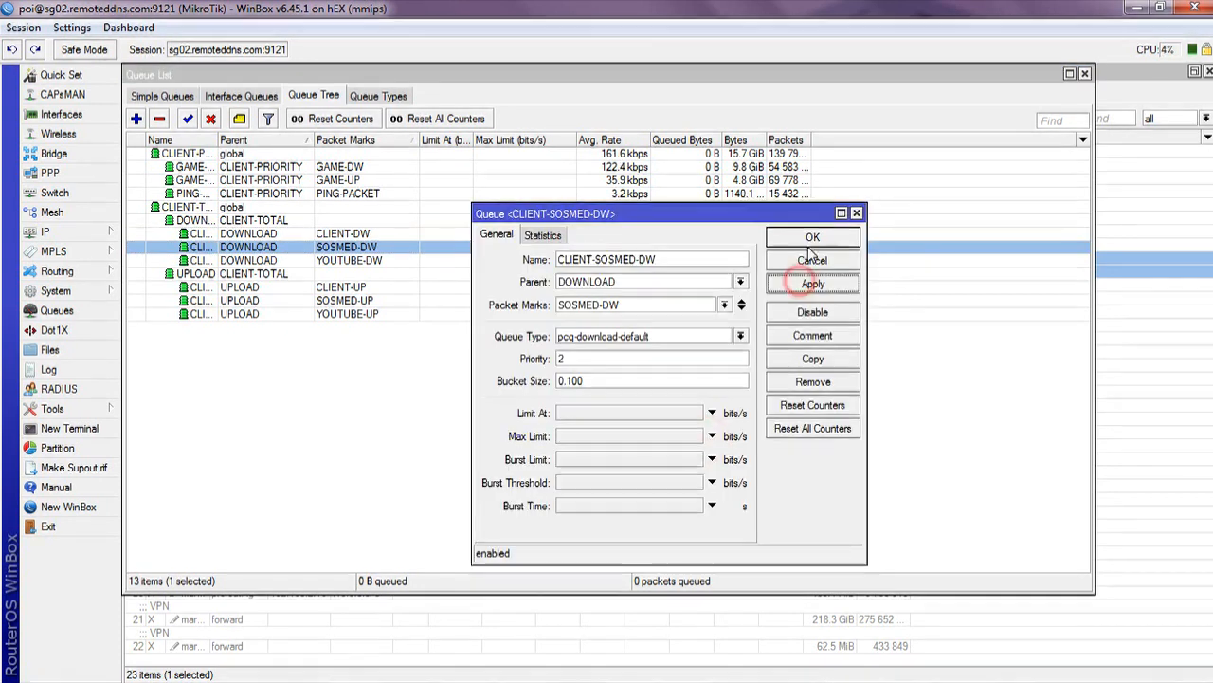
{"action": "left_click", "coordinate": [812, 237]}
- Clear the max limit of the DOWNLOAD child queue that uses the YOUTUBE-DW packet mark
{"action": "double_click", "coordinate": [560, 260]}
{"action": "left_click", "coordinate": [712, 436]}
{"action": "left_click", "coordinate": [813, 284]}
{"action": "left_click", "coordinate": [812, 237]}
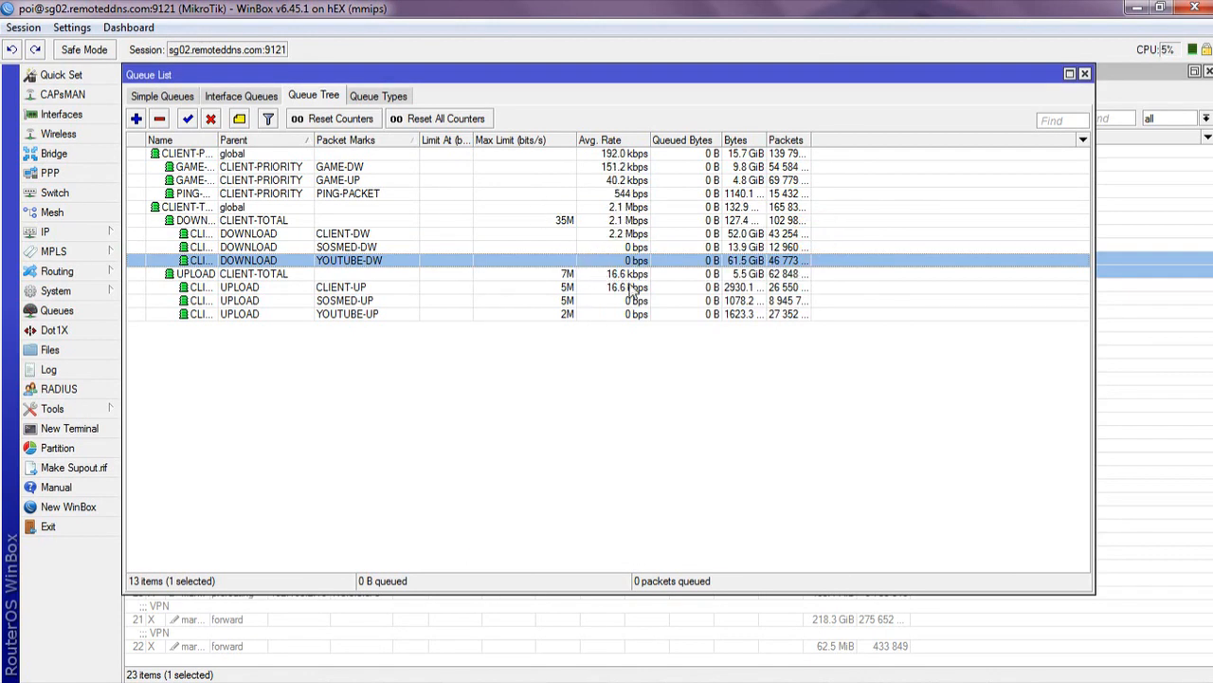
- Clear the max limit of the CLIENT-UP queue under UPLOAD
{"action": "left_click", "coordinate": [561, 217]}
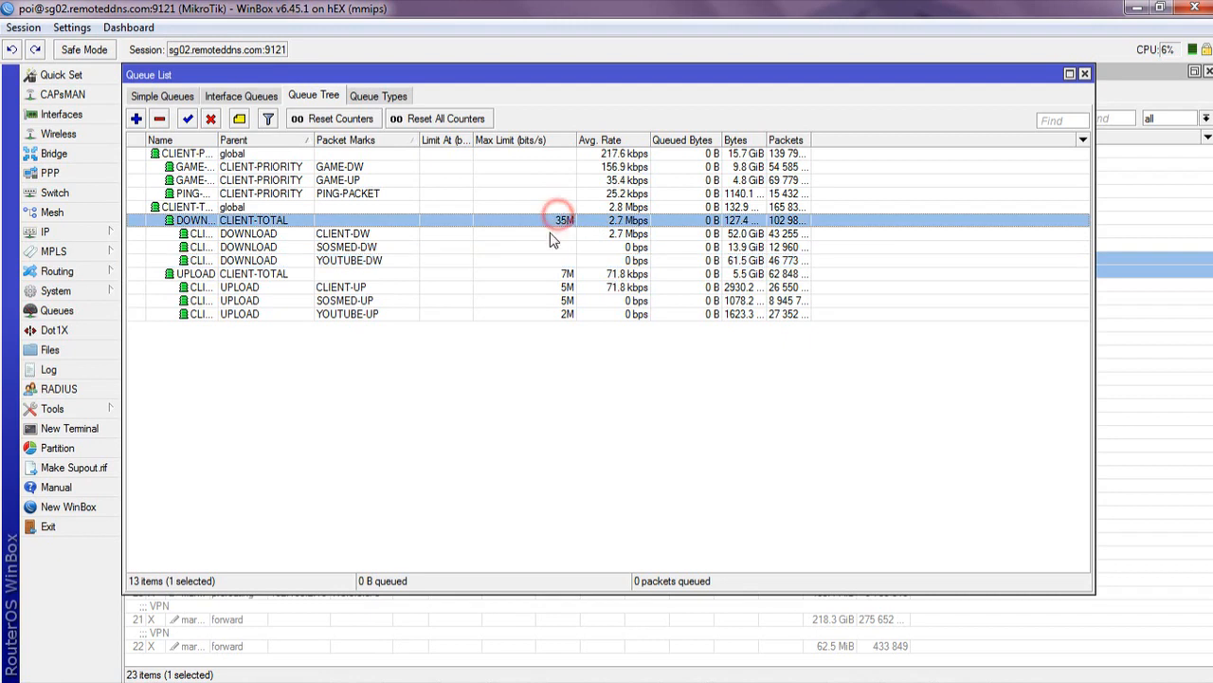
{"action": "double_click", "coordinate": [560, 288]}
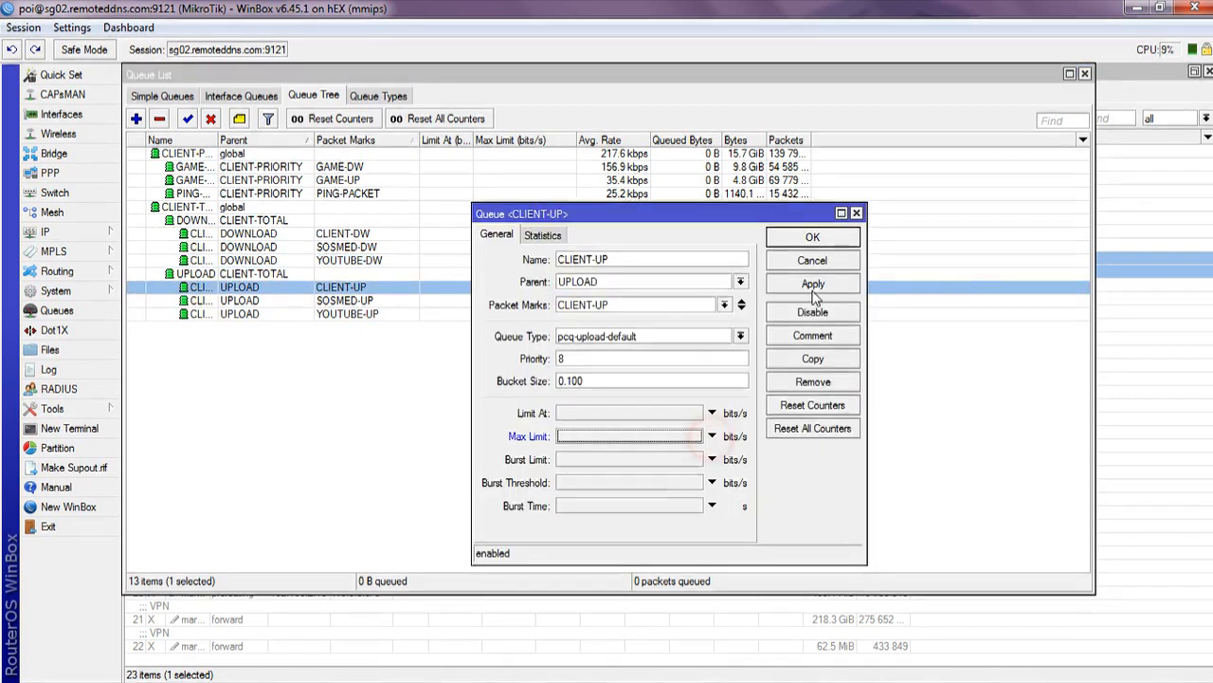
{"action": "left_click", "coordinate": [812, 237]}
- Clear the max limit of the CLIENT-YOUTUBE-PSTORE-UP-GGC queue under UPLOAD
{"action": "double_click", "coordinate": [548, 312]}
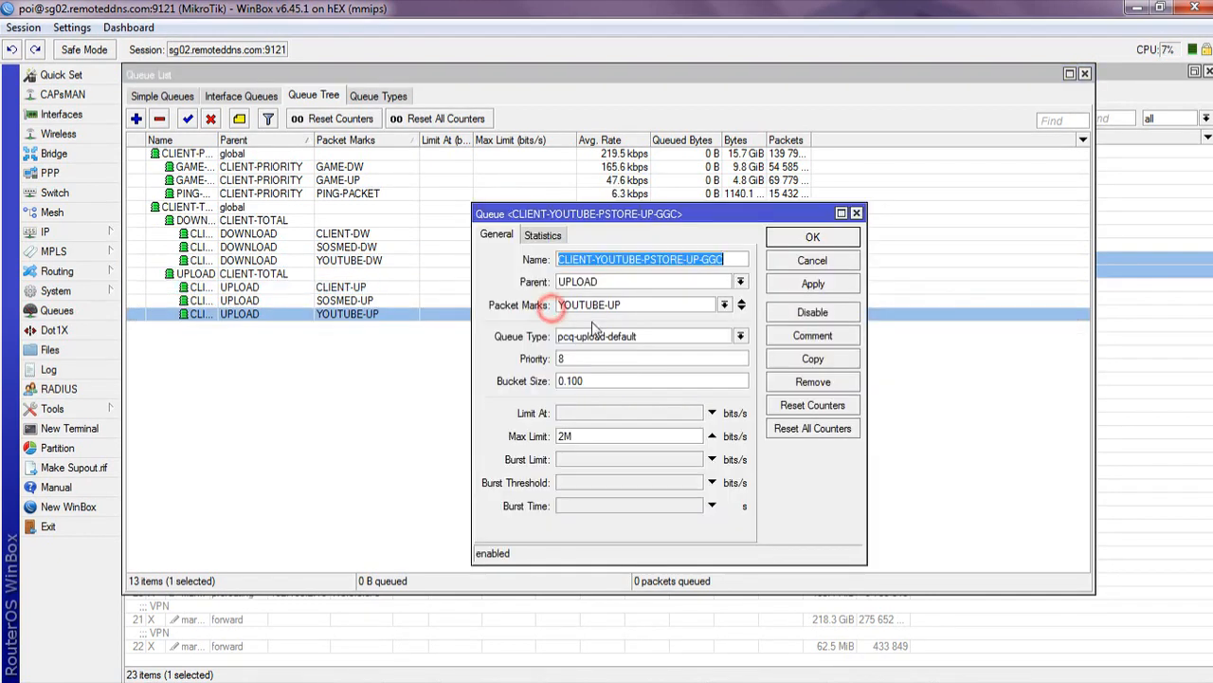
{"action": "left_click", "coordinate": [712, 436]}
{"action": "left_click", "coordinate": [803, 282]}
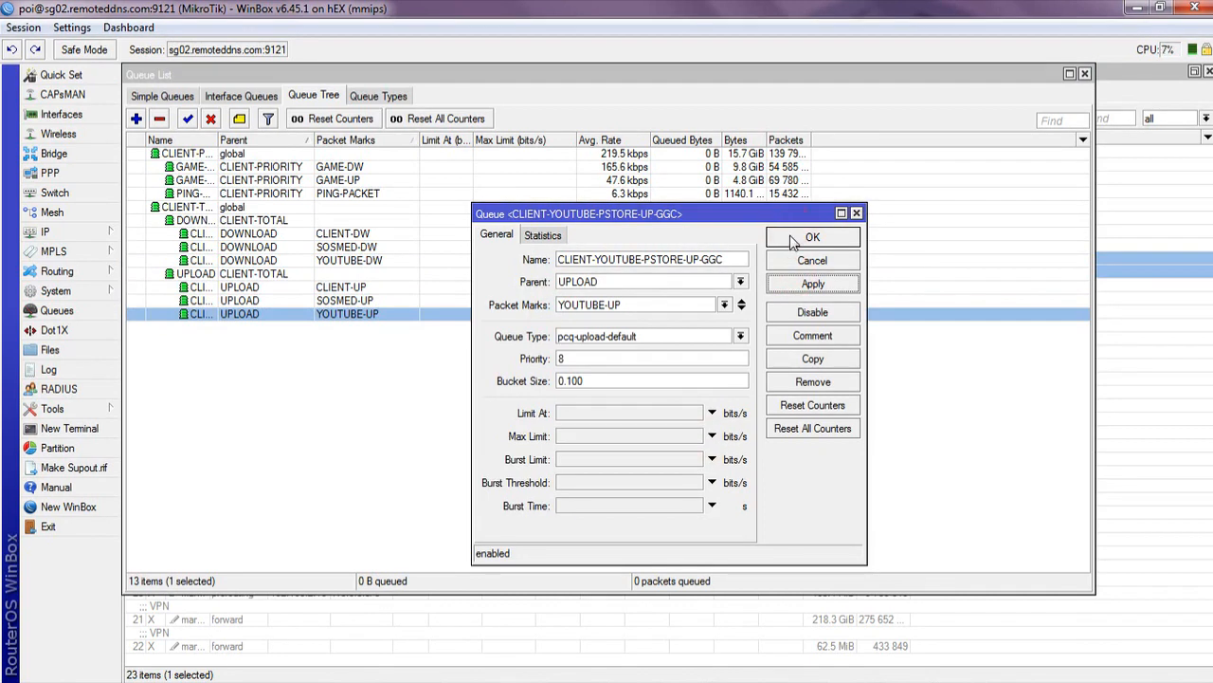
{"action": "left_click", "coordinate": [796, 235]}
- Clear the max limit of the CLIENT-SOSMED-UP queue under UPLOAD
{"action": "double_click", "coordinate": [556, 299]}
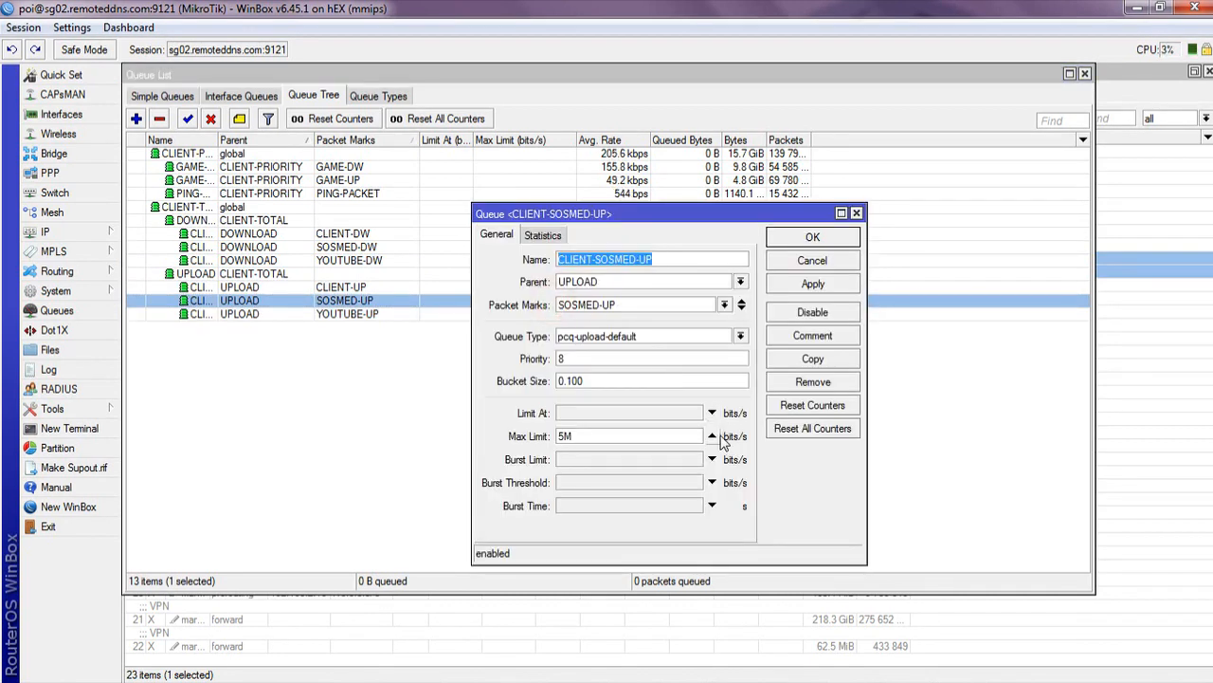
{"action": "left_click", "coordinate": [712, 436]}
{"action": "left_click", "coordinate": [811, 284]}
{"action": "left_click", "coordinate": [815, 234]}
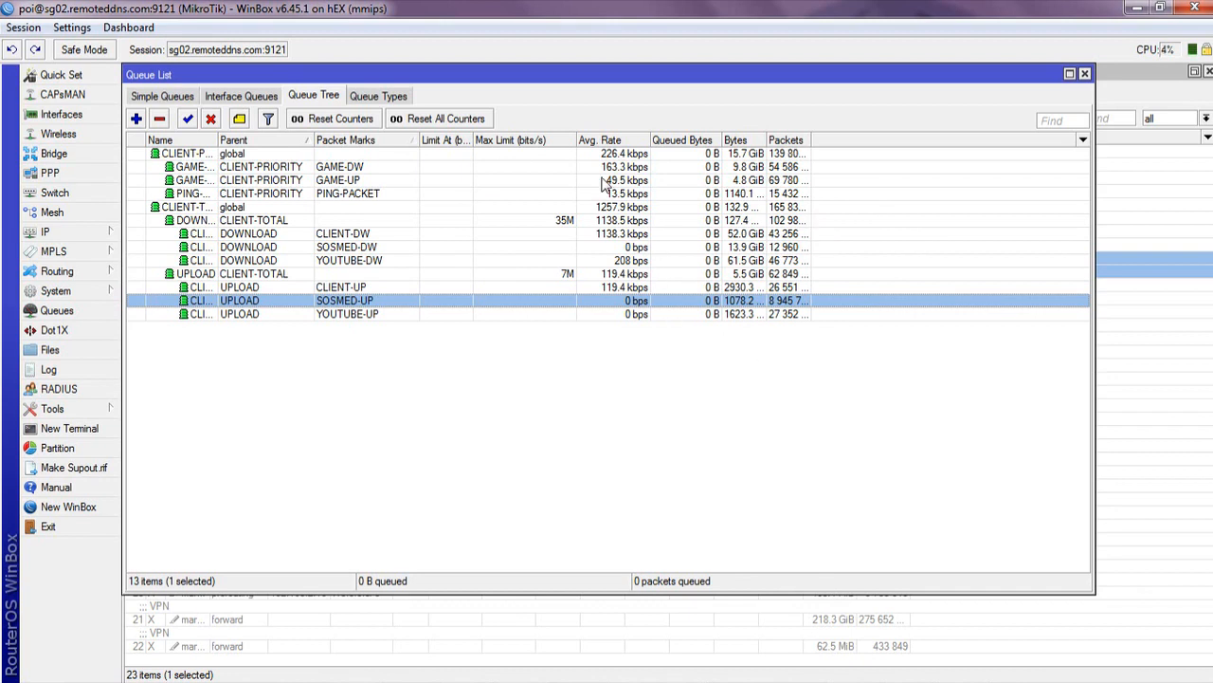
- Shift the Queue List window slightly aside and open the router's interface list
{"action": "left_click_drag", "start_coordinate": [494, 80], "coordinate": [532, 80]}
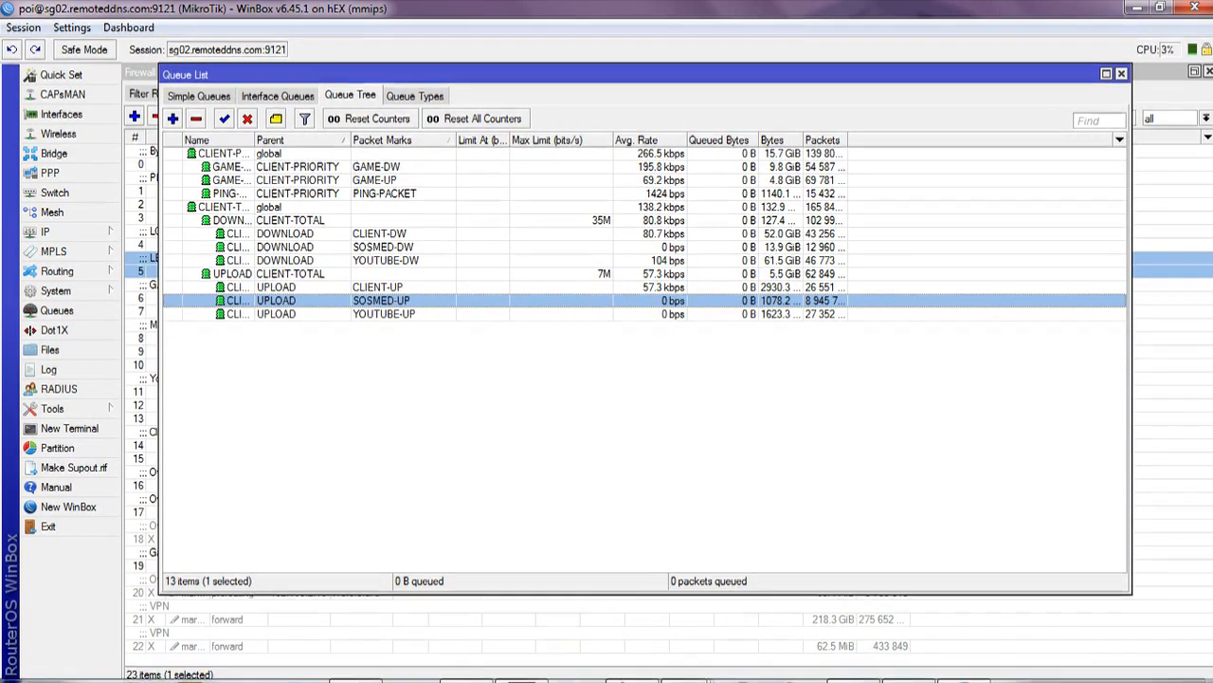
{"action": "mouse_move", "coordinate": [648, 673]}
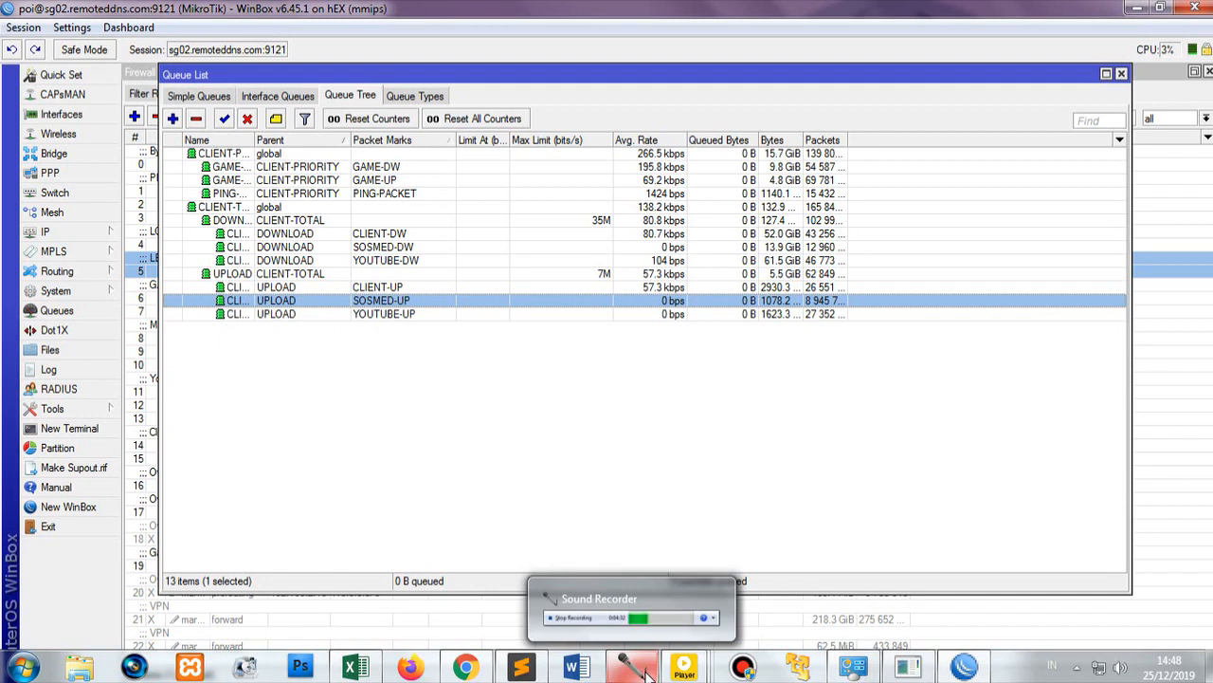
{"action": "left_click", "coordinate": [821, 434]}
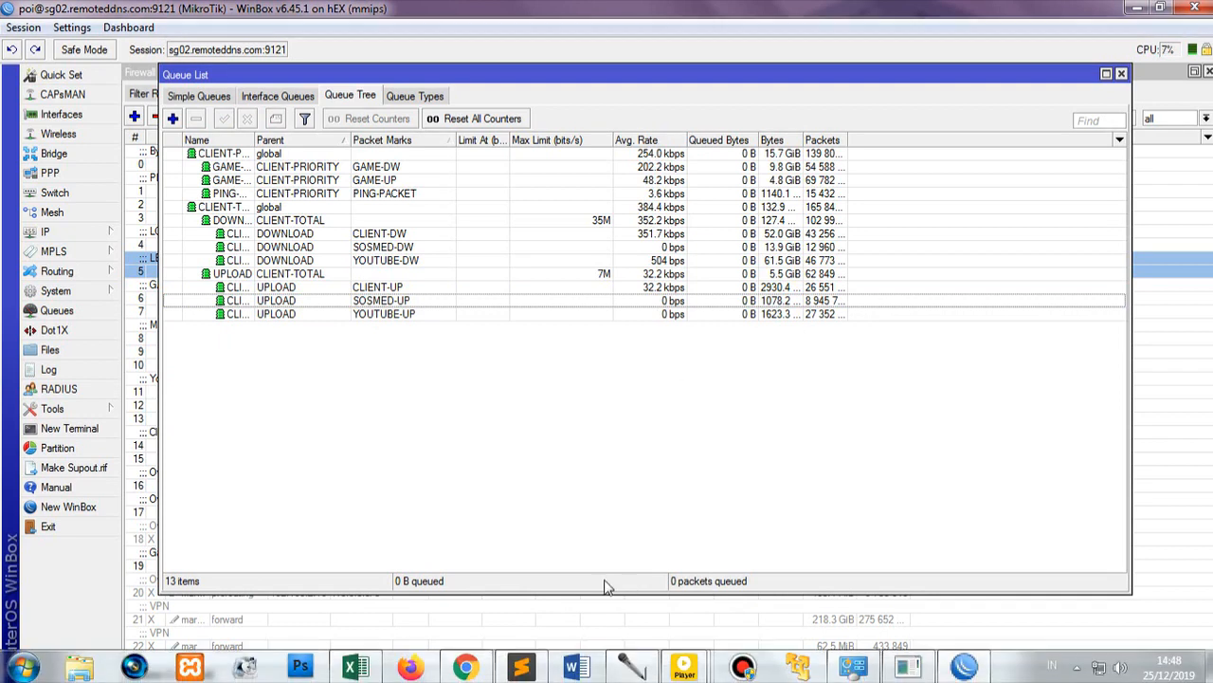
{"action": "left_click", "coordinate": [672, 443]}
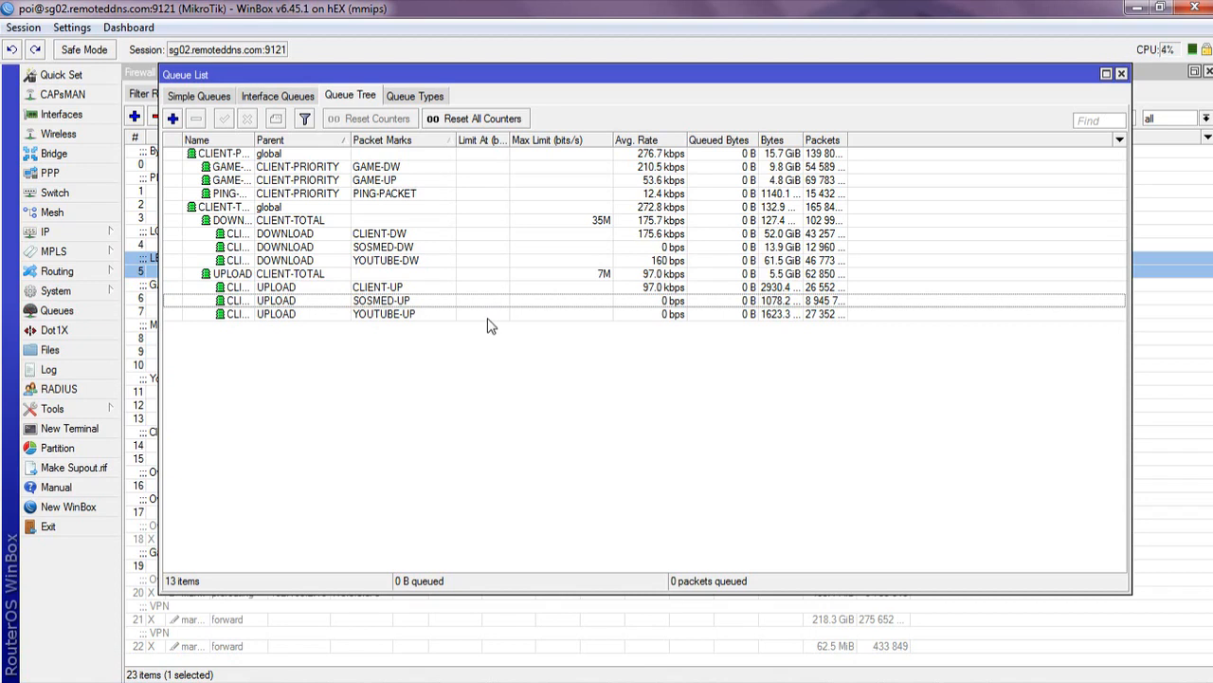
{"action": "left_click", "coordinate": [75, 114]}
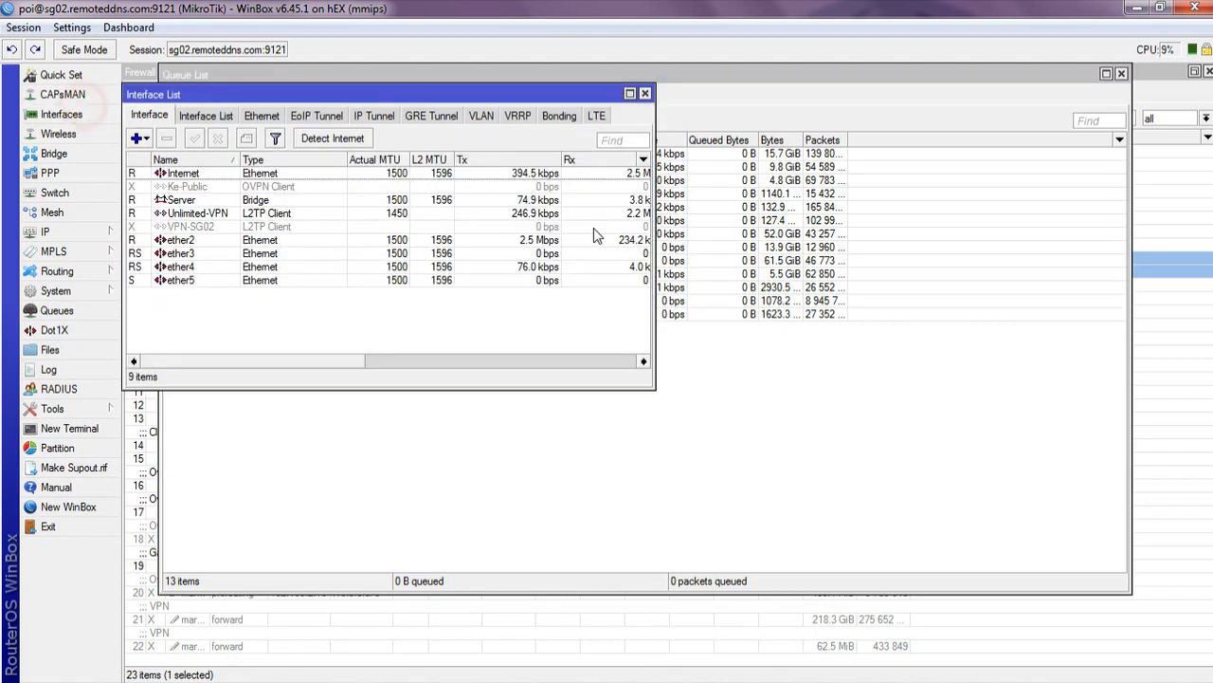
- Enlarge the Interface List window and close it
{"action": "left_click_drag", "start_coordinate": [652, 382], "coordinate": [835, 495]}
{"action": "left_click", "coordinate": [826, 93]}
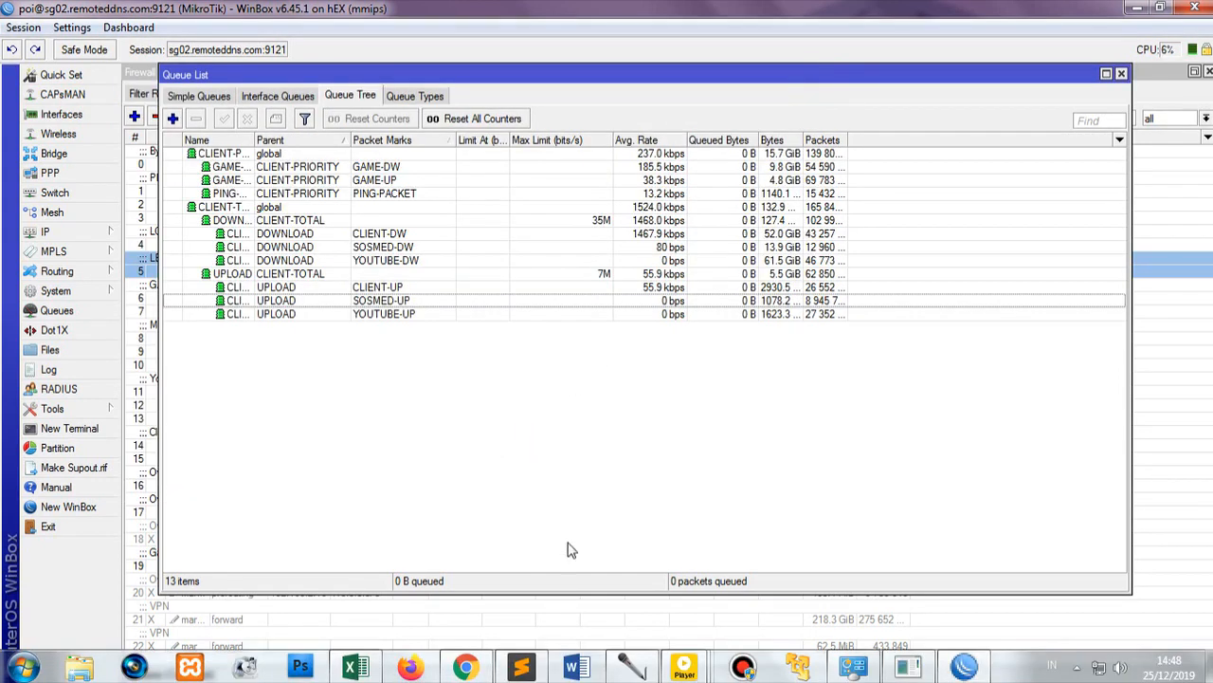
- Switch to Sublime Text and examine the queue type, queue simple and queue tree sections of finaldah.rsc
{"action": "left_click", "coordinate": [521, 668]}
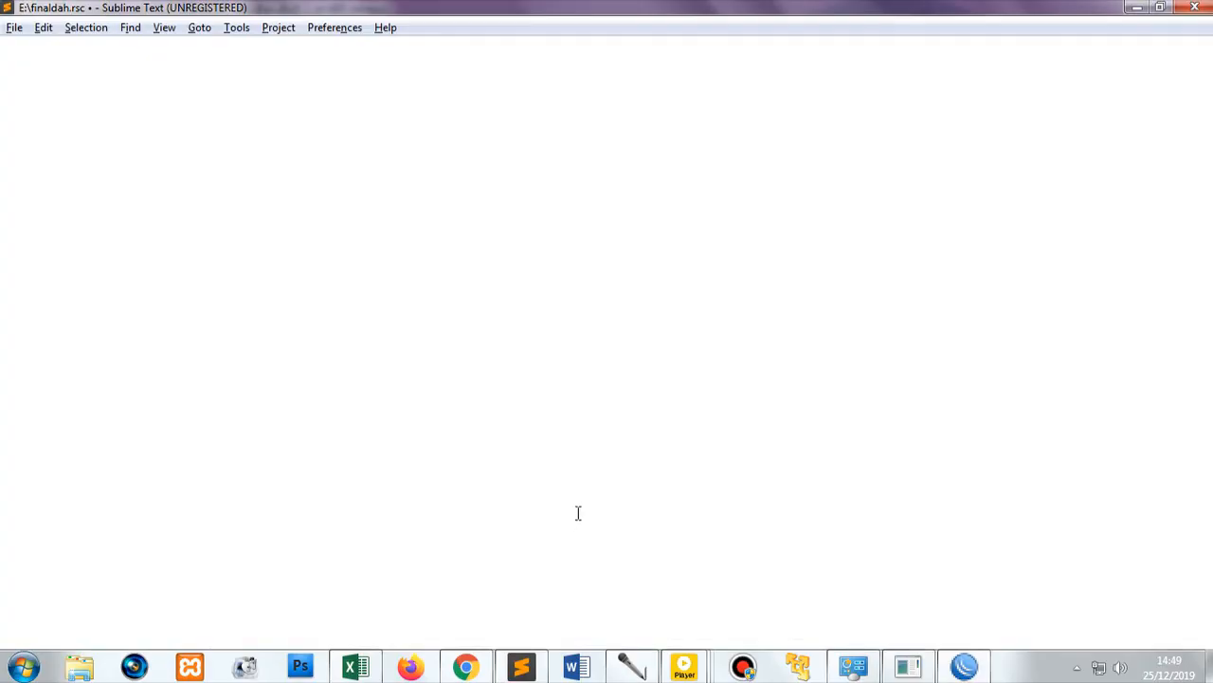
{"action": "scroll", "coordinate": [456, 251], "scroll_direction": "up", "scroll_amount": 1}
{"action": "scroll", "coordinate": [569, 312], "scroll_direction": "up", "scroll_amount": 5}
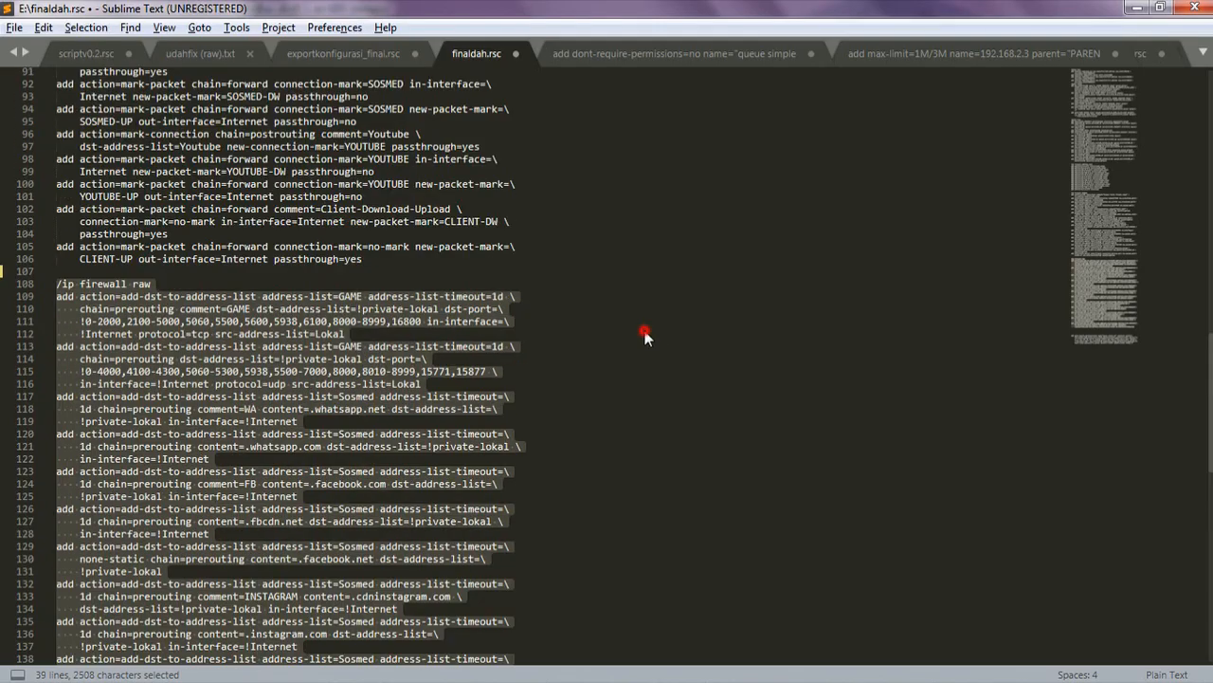
{"action": "left_click", "coordinate": [648, 327]}
{"action": "scroll", "coordinate": [659, 322], "scroll_direction": "up", "scroll_amount": 15}
{"action": "scroll", "coordinate": [667, 319], "scroll_direction": "up", "scroll_amount": 2}
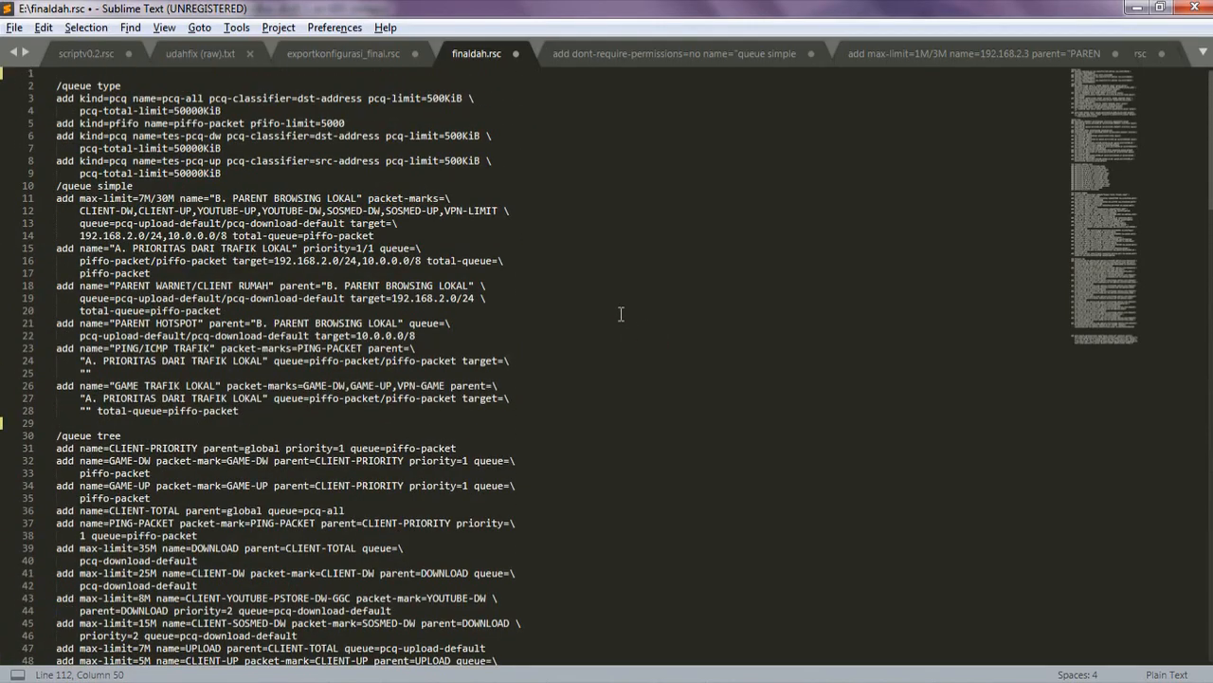
{"action": "double_click", "coordinate": [425, 298]}
{"action": "scroll", "coordinate": [469, 353], "scroll_direction": "down", "scroll_amount": 5}
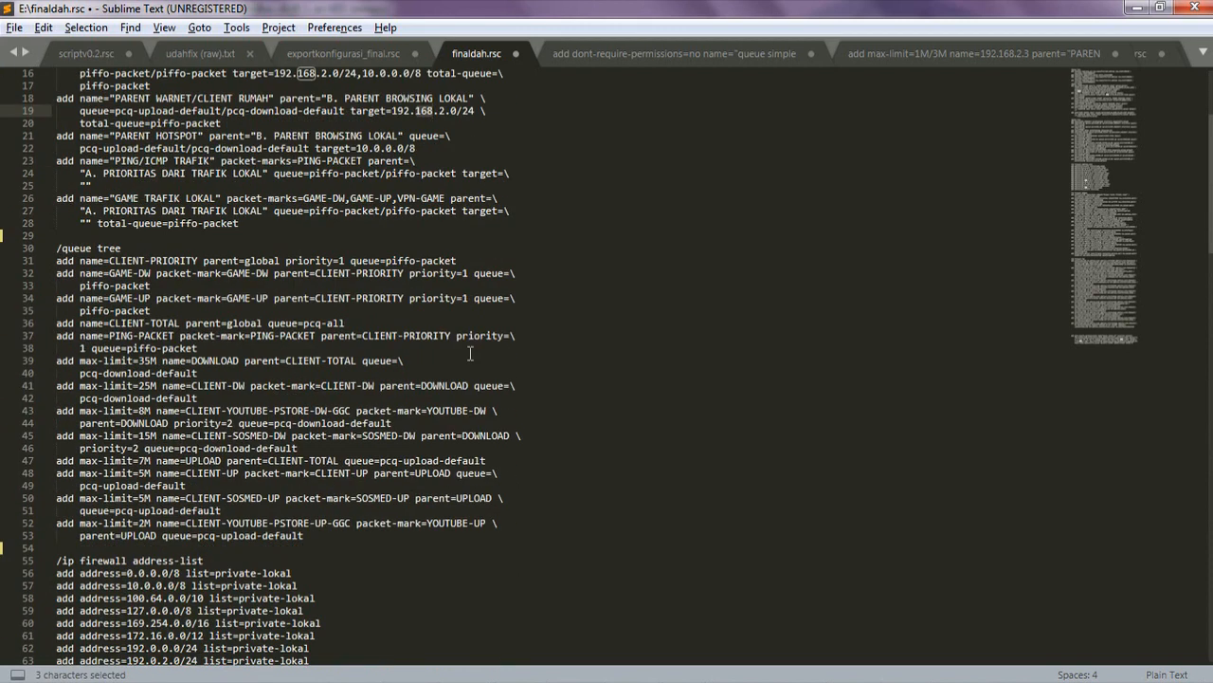
{"action": "scroll", "coordinate": [474, 323], "scroll_direction": "up", "scroll_amount": 5}
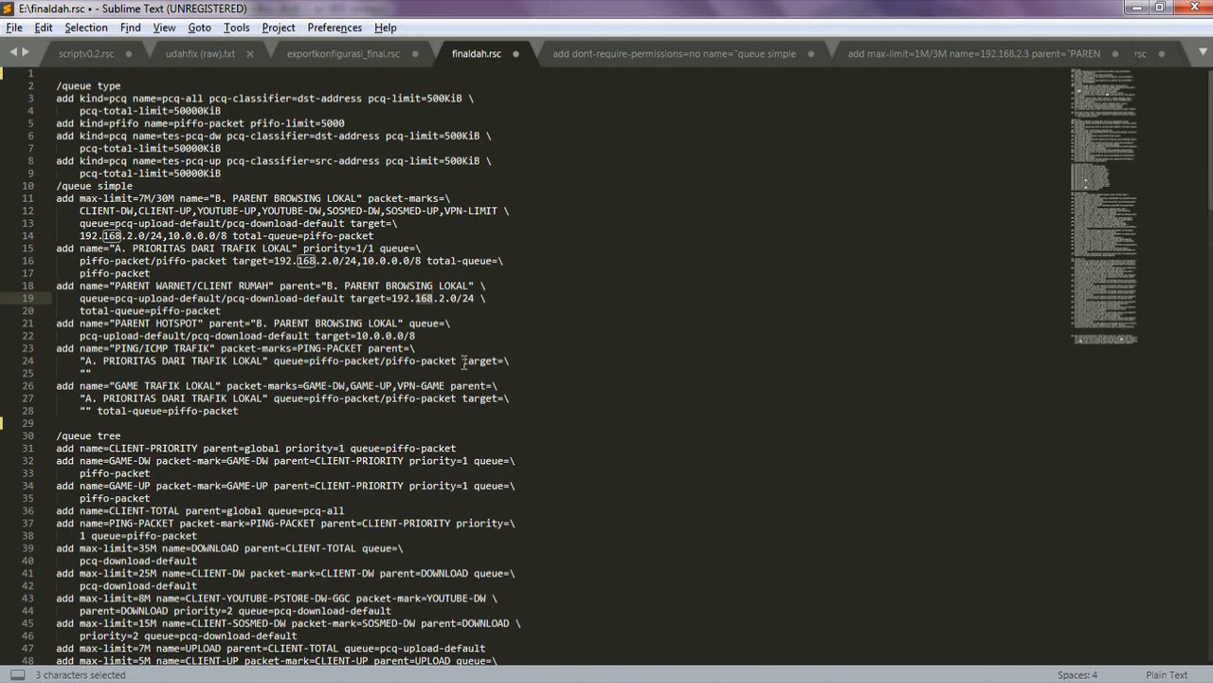
{"action": "scroll", "coordinate": [462, 355], "scroll_direction": "down", "scroll_amount": 4}
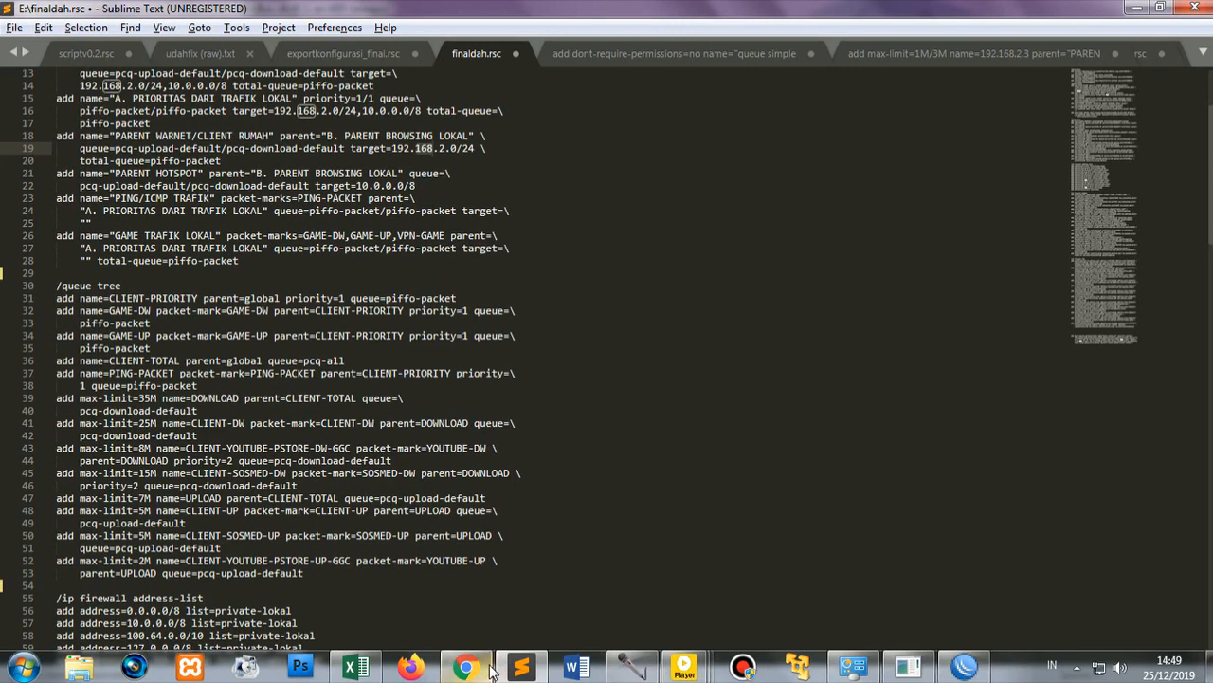
- Switch to WinBox, open the interface list and check the name of the Internet interface against the script
{"action": "left_click", "coordinate": [964, 666]}
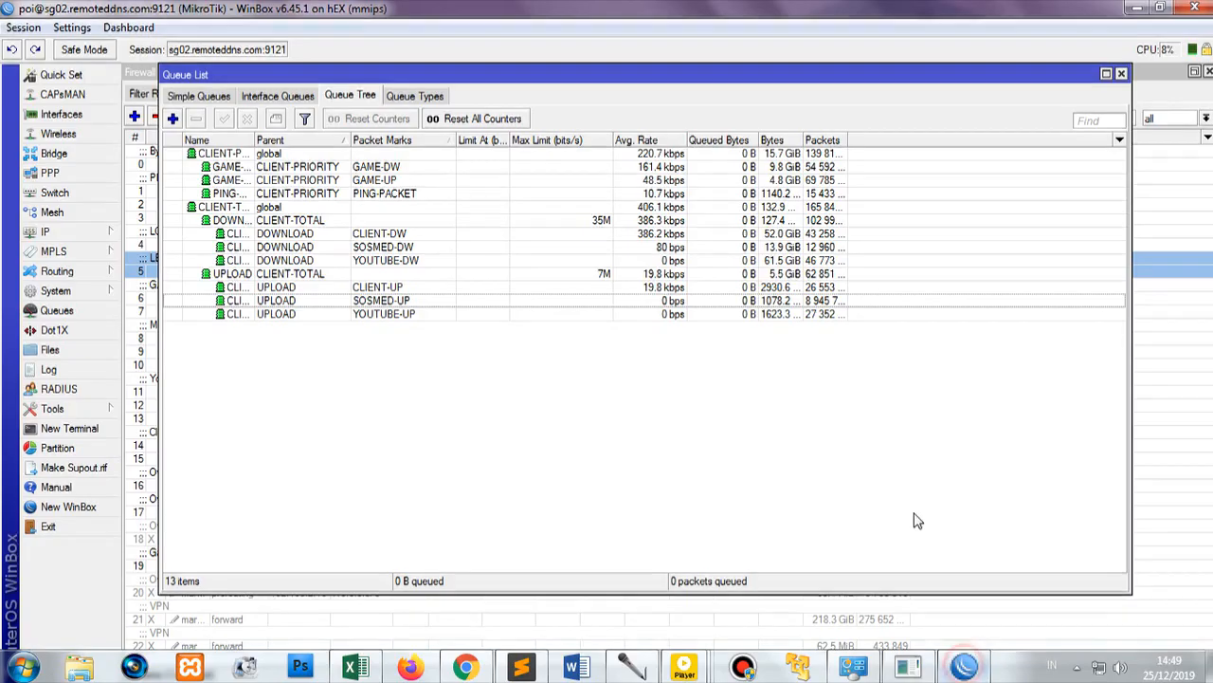
{"action": "left_click", "coordinate": [73, 114]}
{"action": "left_click", "coordinate": [210, 174]}
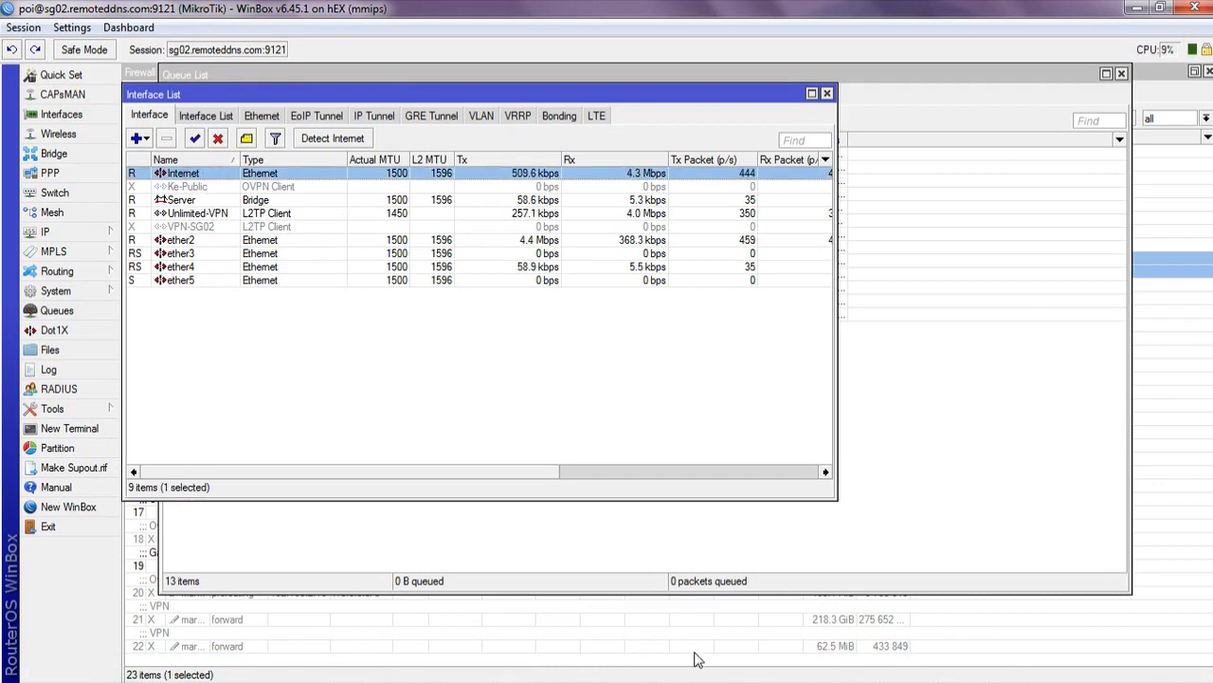
{"action": "left_click", "coordinate": [726, 398]}
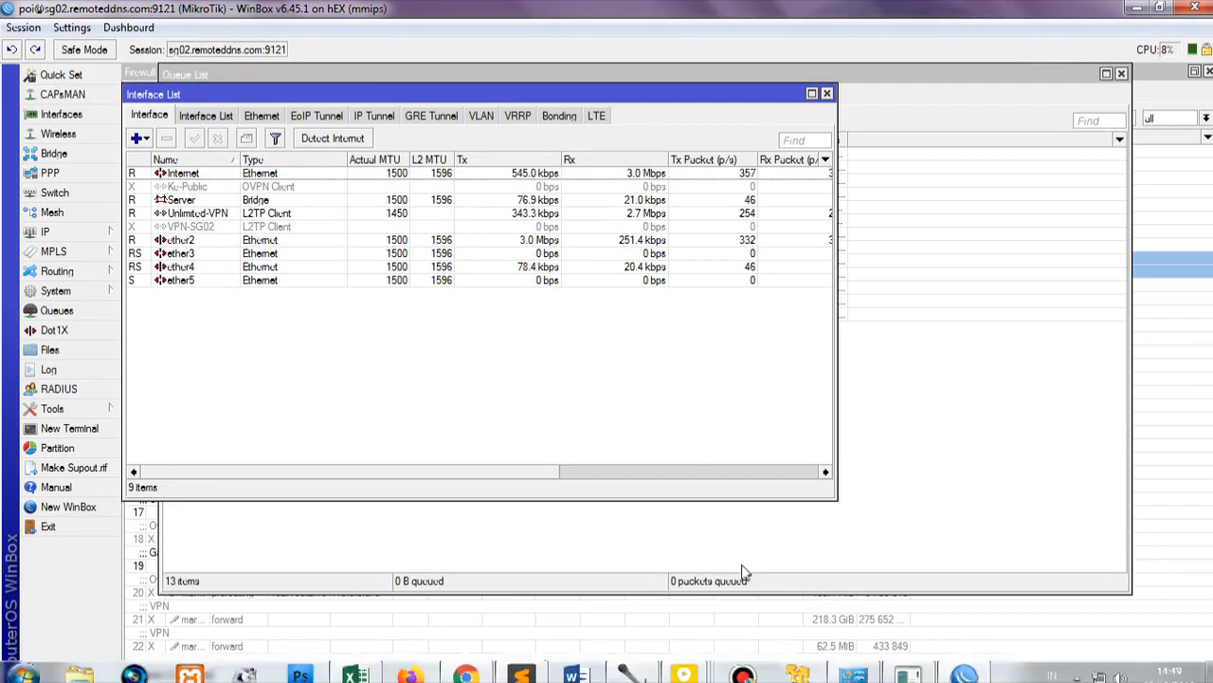
{"action": "left_click", "coordinate": [533, 671]}
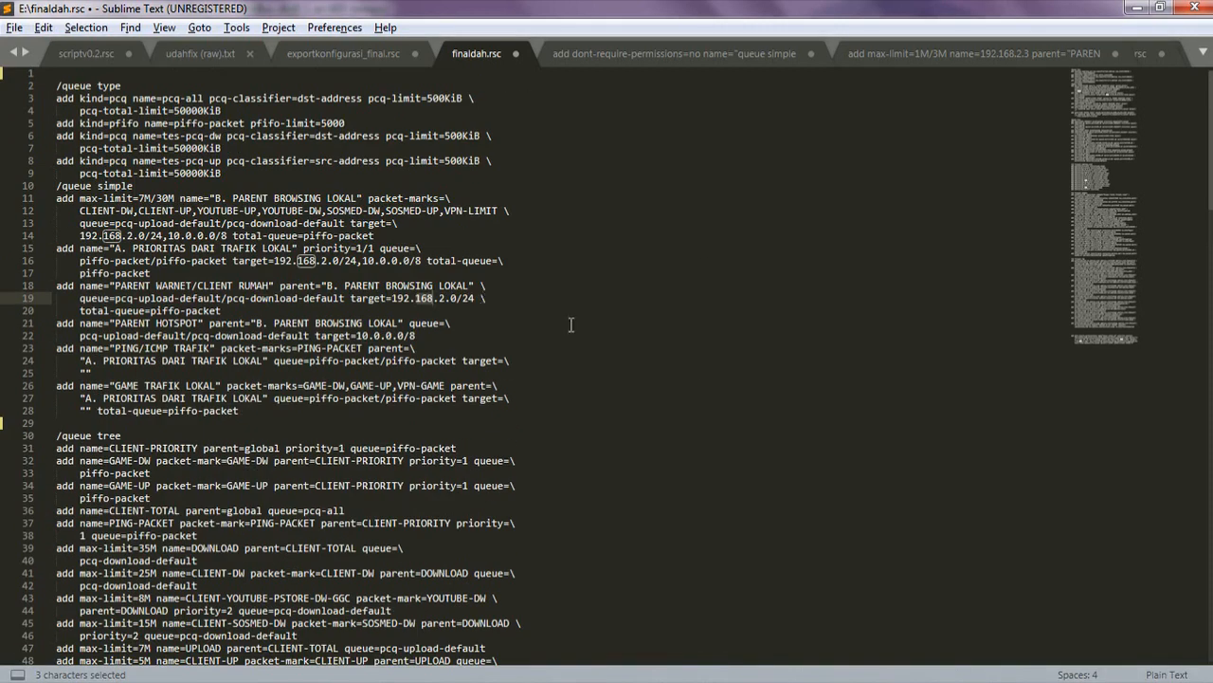
{"action": "left_click", "coordinate": [851, 671]}
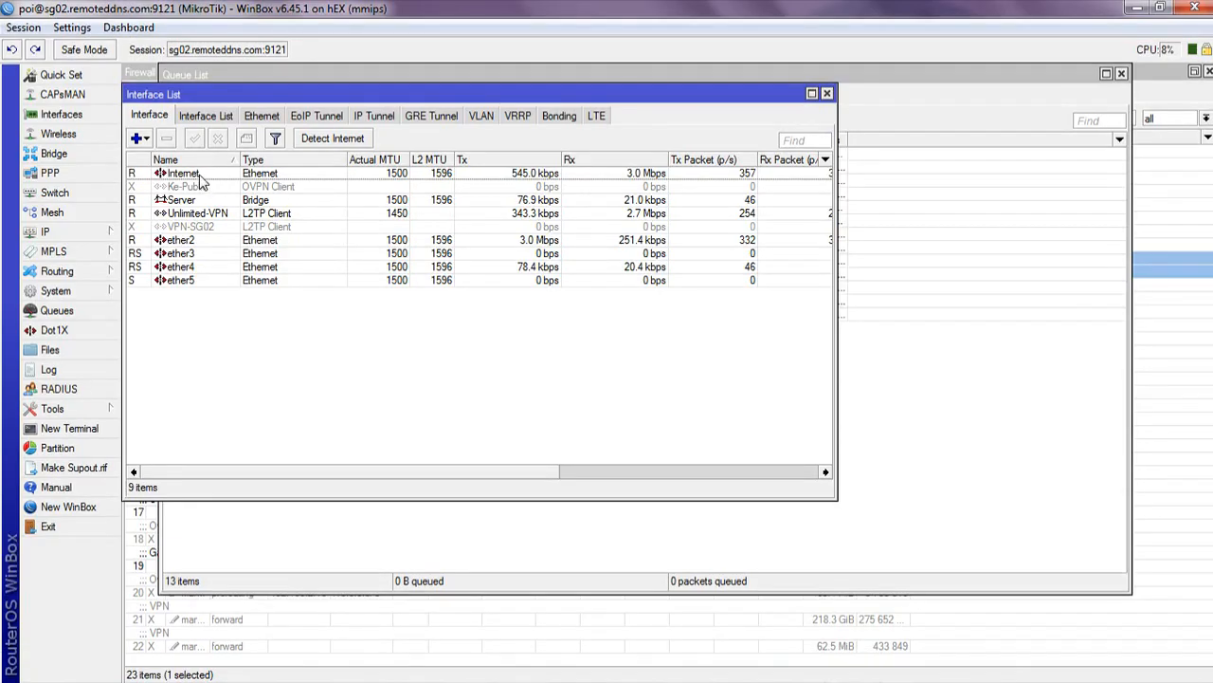
{"action": "left_click", "coordinate": [203, 174]}
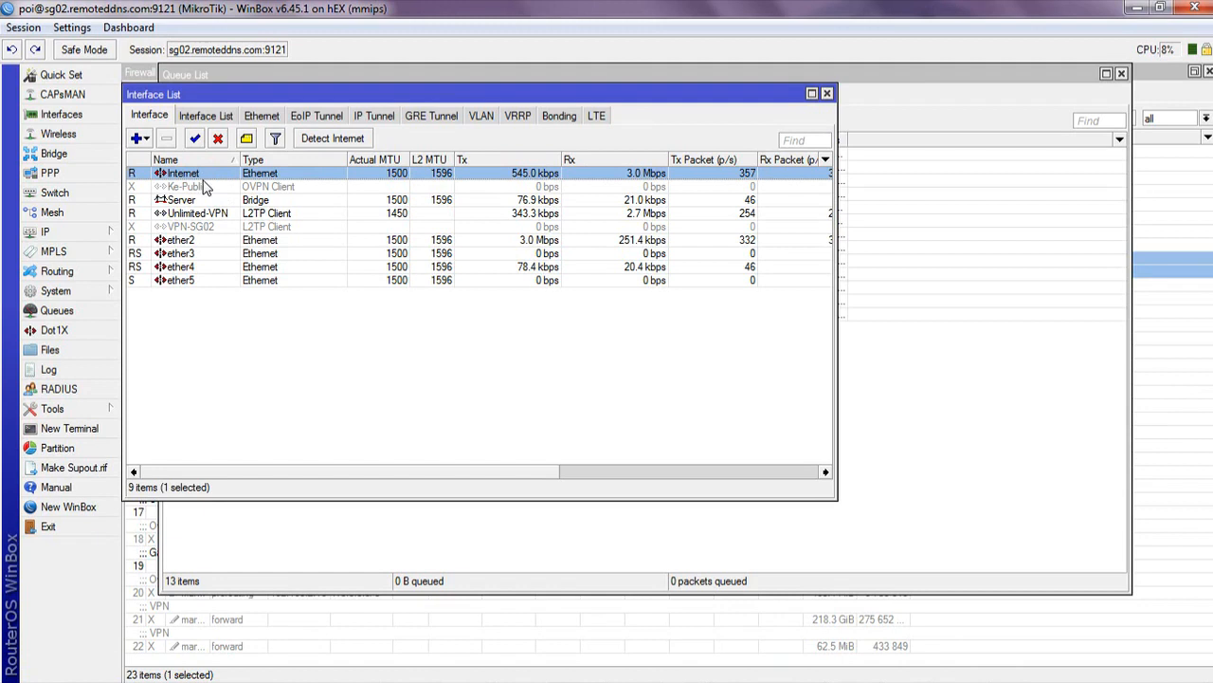
{"action": "left_click", "coordinate": [379, 424]}
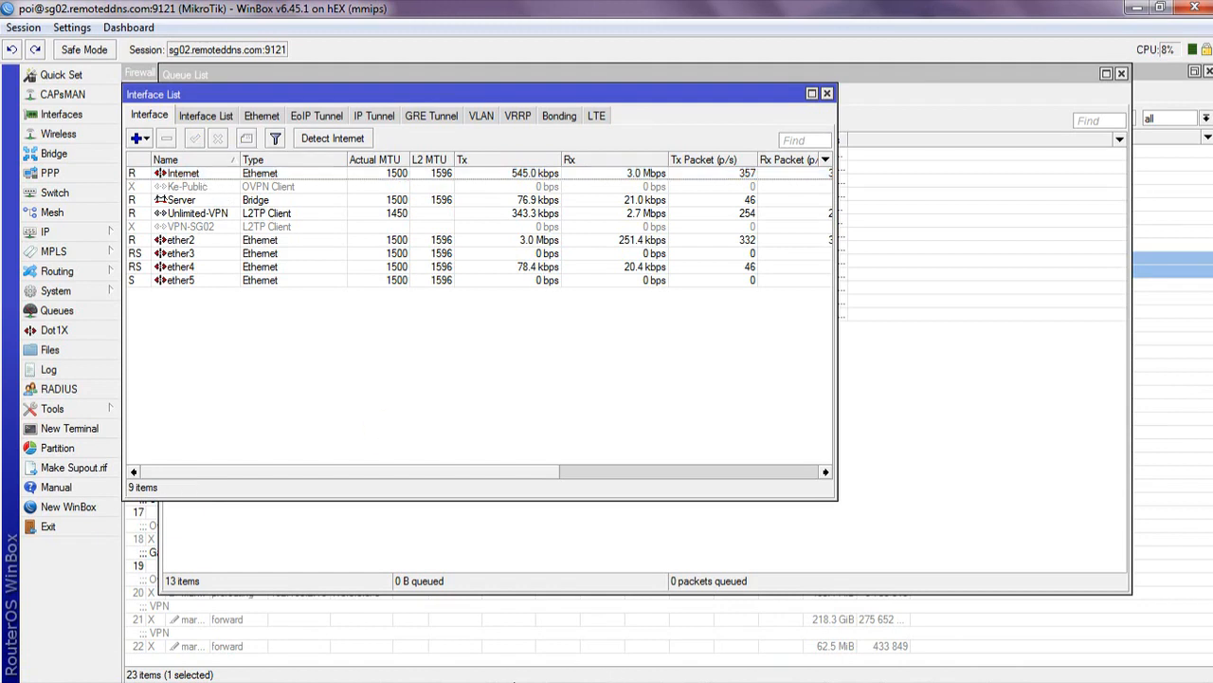
- Switch to Sublime Text and open find and replace for finaldah.rsc
{"action": "left_click", "coordinate": [502, 669]}
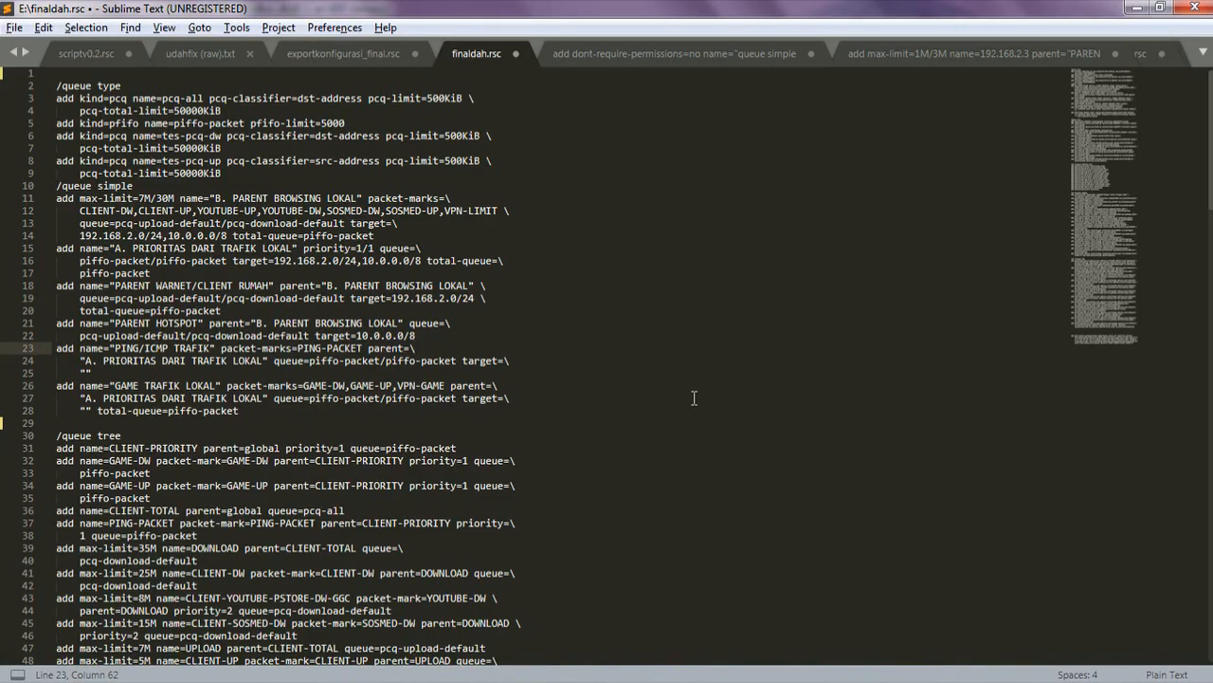
{"action": "key", "text": "ctrl+f"}
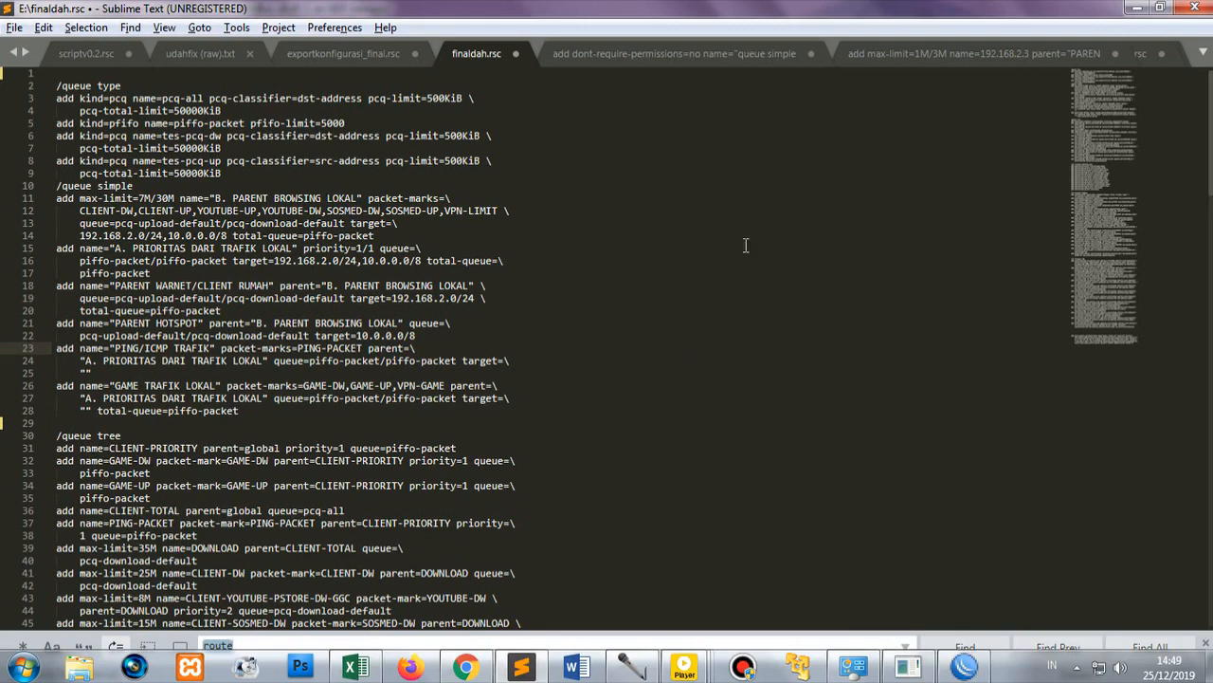
{"action": "left_click", "coordinate": [93, 29]}
{"action": "left_click", "coordinate": [588, 434]}
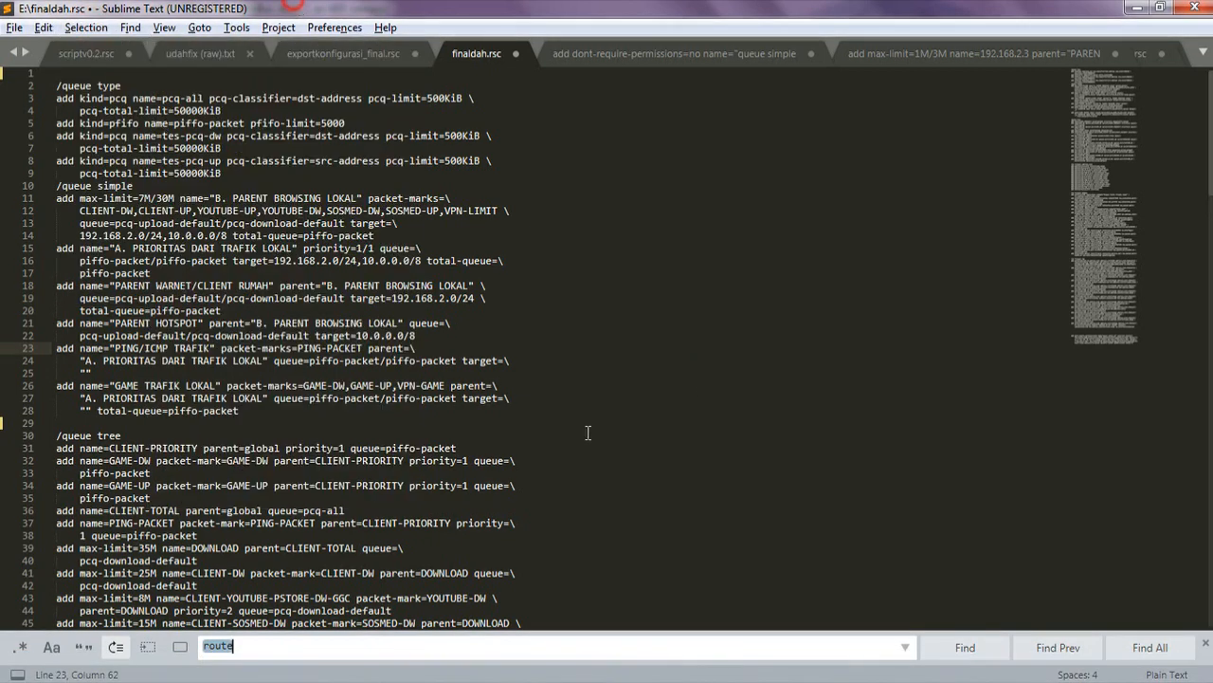
{"action": "left_click", "coordinate": [133, 27]}
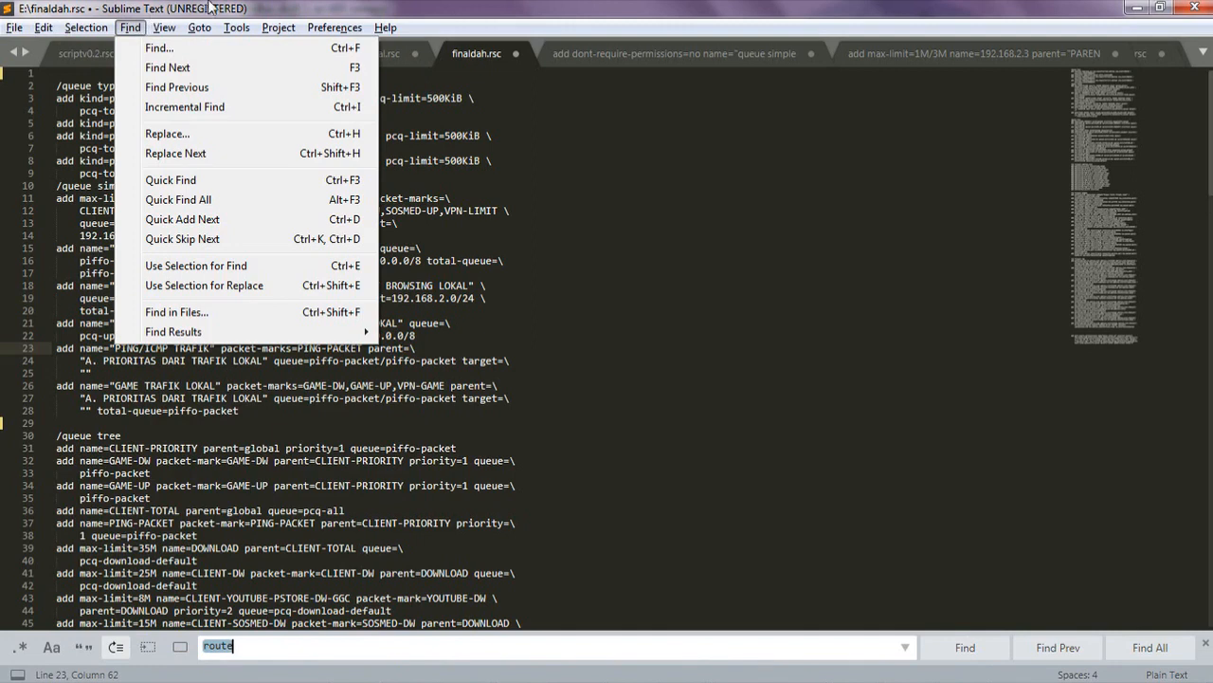
{"action": "left_click", "coordinate": [138, 27]}
{"action": "left_click", "coordinate": [138, 27]}
{"action": "left_click", "coordinate": [499, 103]}
{"action": "left_click", "coordinate": [627, 395]}
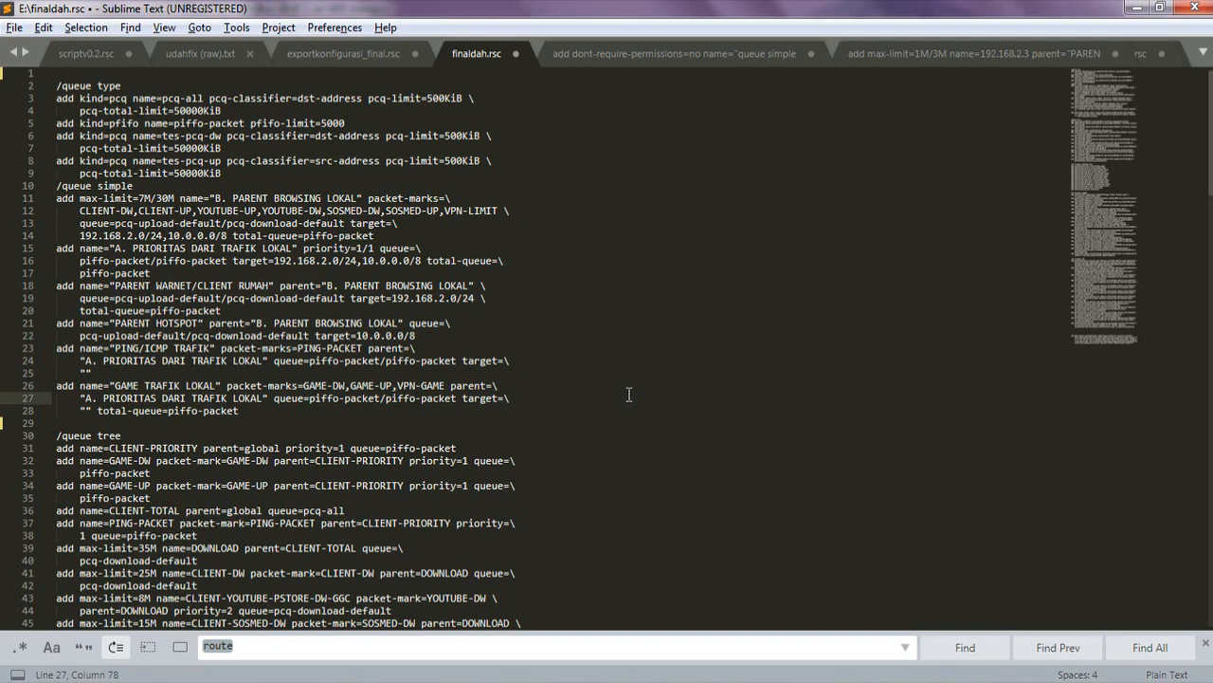
{"action": "key", "text": "ctrl+h"}
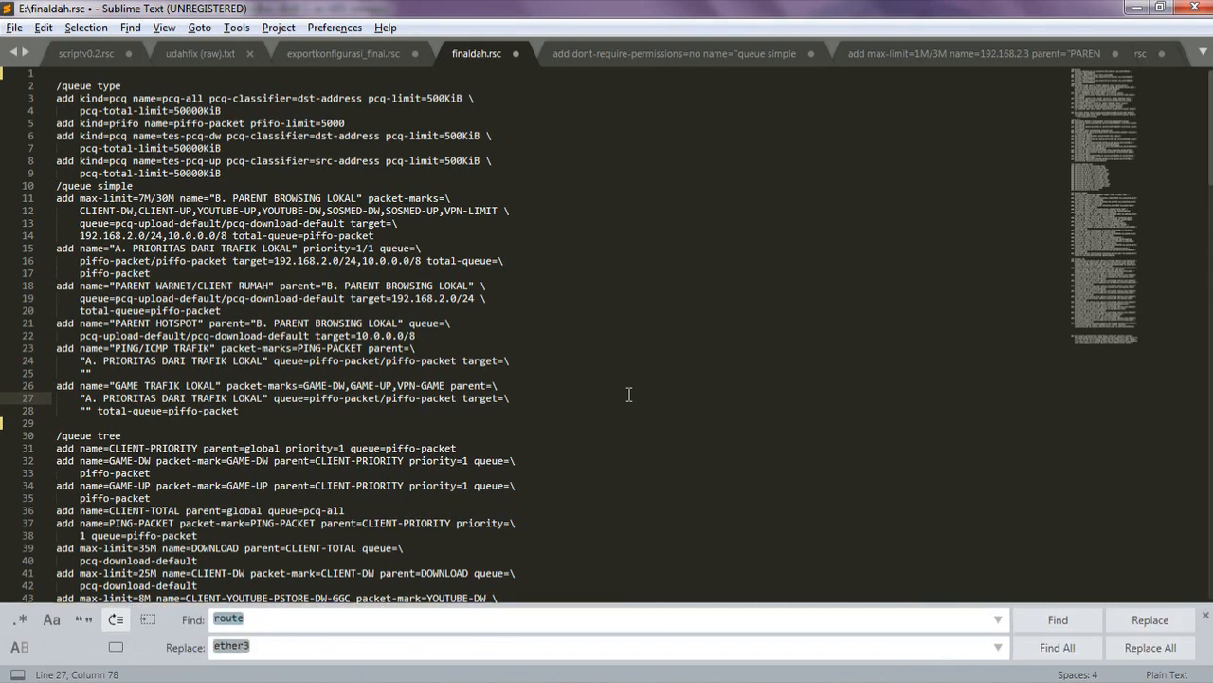
{"action": "left_click", "coordinate": [250, 619]}
{"action": "double_click", "coordinate": [243, 618]}
{"action": "type", "text": "1"}
{"action": "key", "text": "BackSpace"}
{"action": "left_click", "coordinate": [975, 670]}
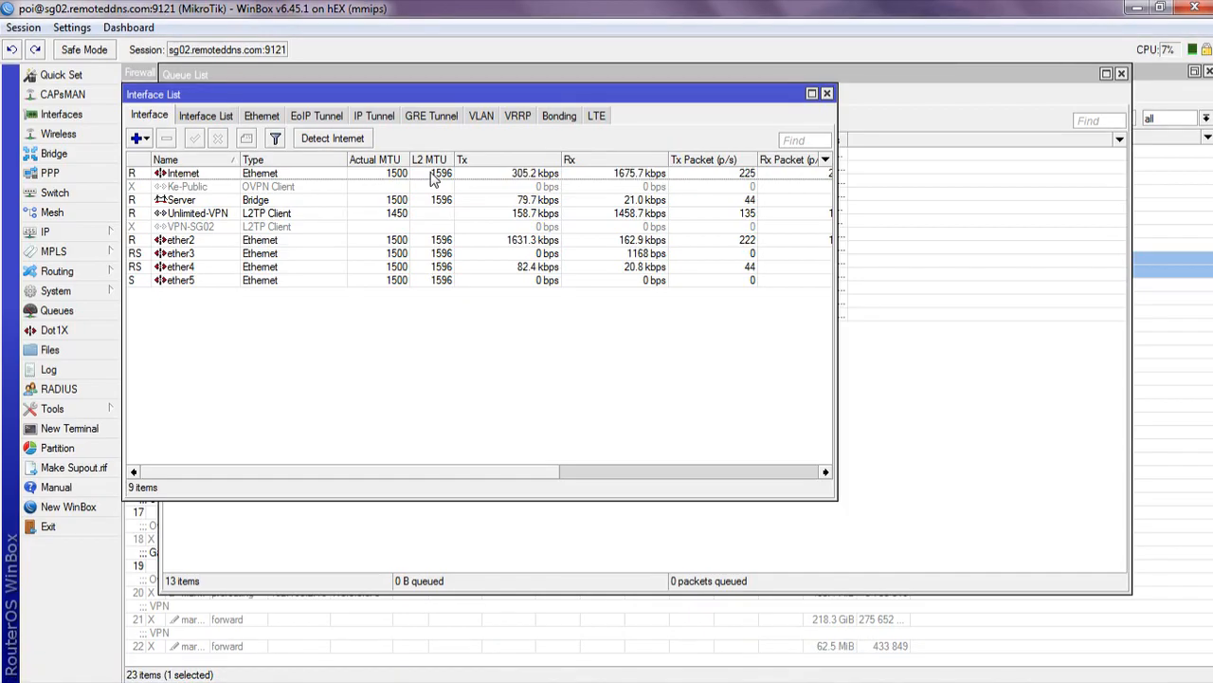
{"action": "left_click", "coordinate": [967, 669]}
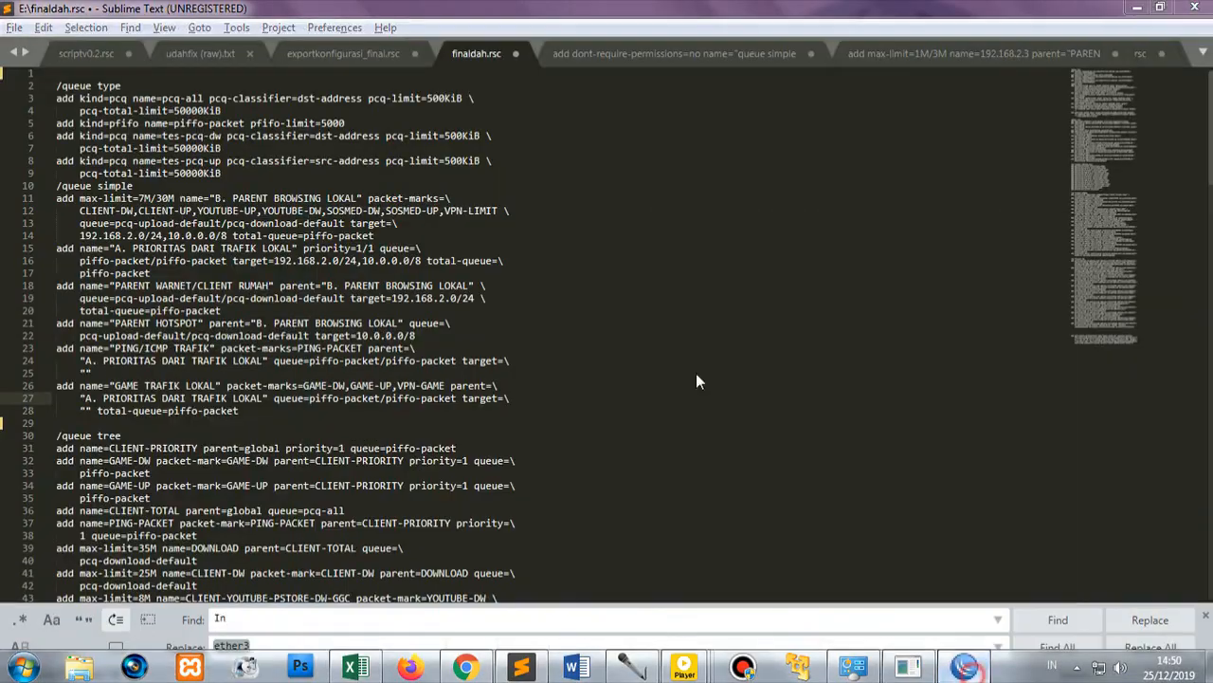
- Copy the name of the Internet interface from its properties in WinBox and paste it as the search term in Sublime Text
{"action": "left_click", "coordinate": [967, 668]}
{"action": "double_click", "coordinate": [181, 173]}
{"action": "right_click", "coordinate": [607, 187]}
{"action": "left_click", "coordinate": [650, 227]}
{"action": "left_click", "coordinate": [520, 672]}
{"action": "double_click", "coordinate": [264, 620]}
{"action": "right_click", "coordinate": [221, 615]}
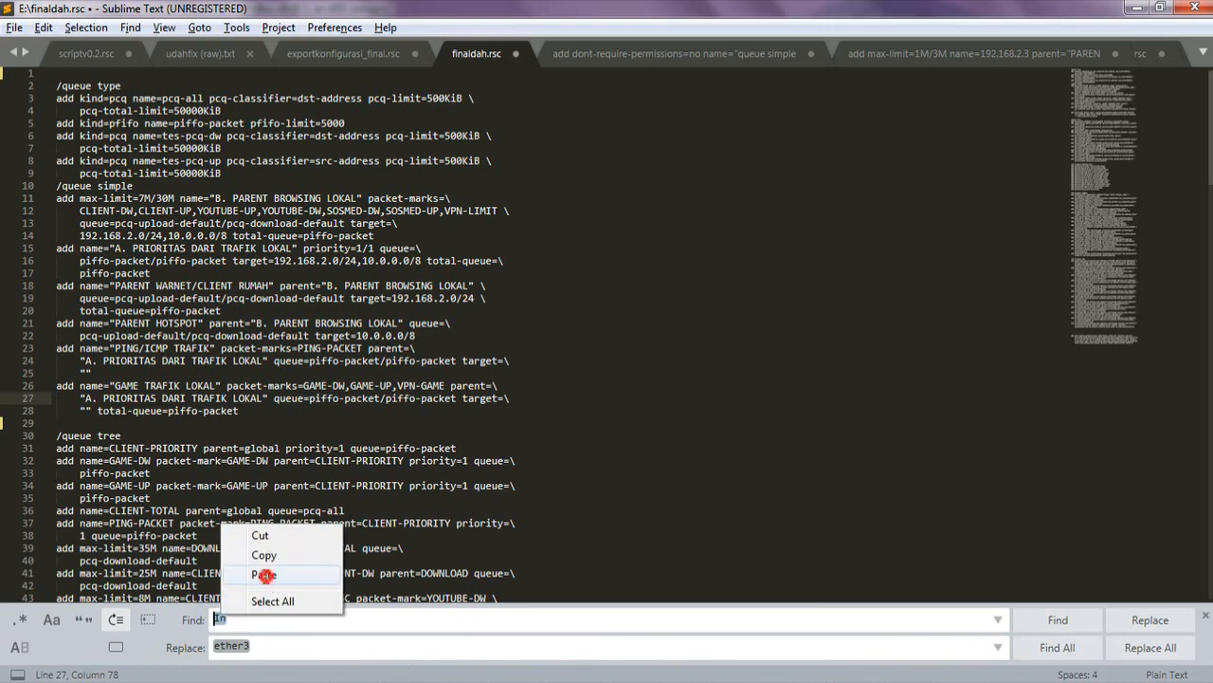
{"action": "left_click", "coordinate": [265, 575]}
- Replace all occurrences of Internet with ether-wan in finaldah.rsc
{"action": "left_click", "coordinate": [273, 647]}
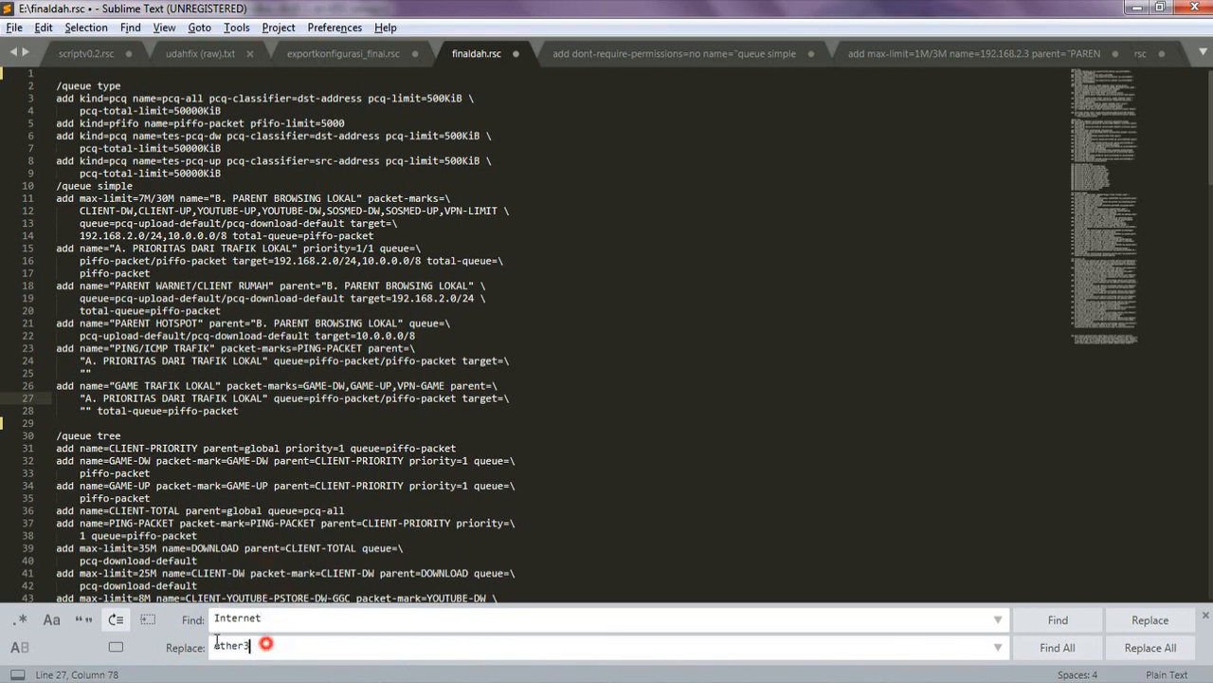
{"action": "key", "text": "BackSpace"}
{"action": "key", "text": "Return"}
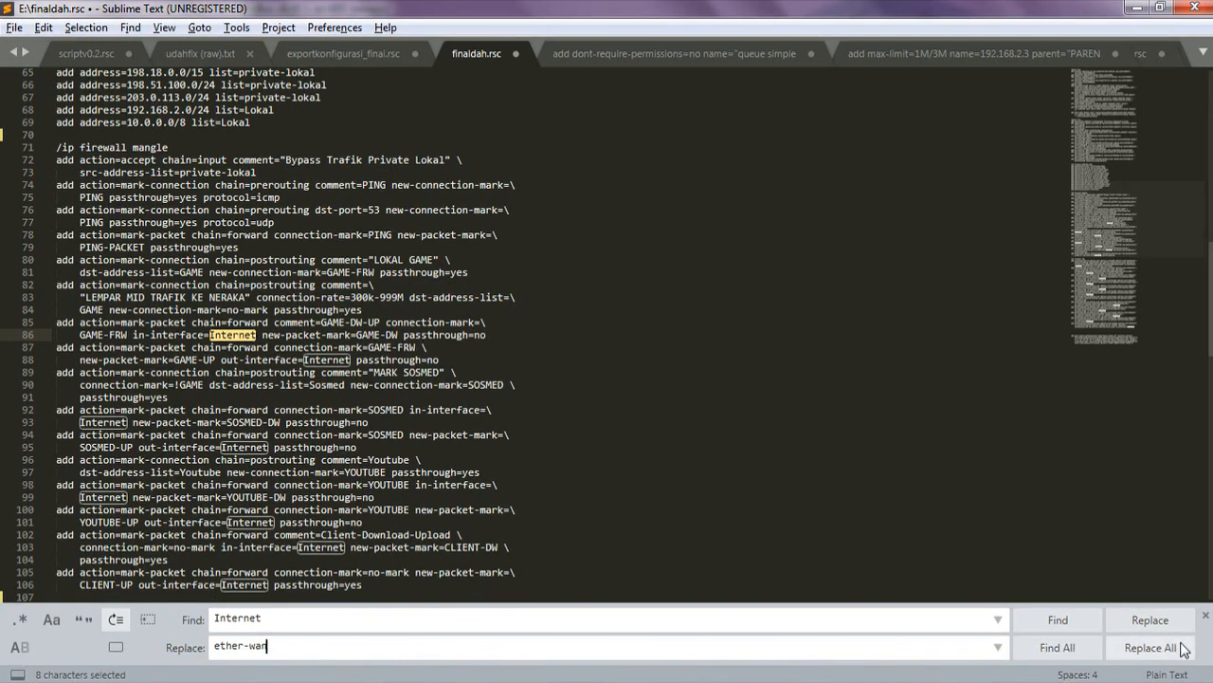
{"action": "left_click", "coordinate": [1149, 647]}
{"action": "left_click", "coordinate": [425, 335]}
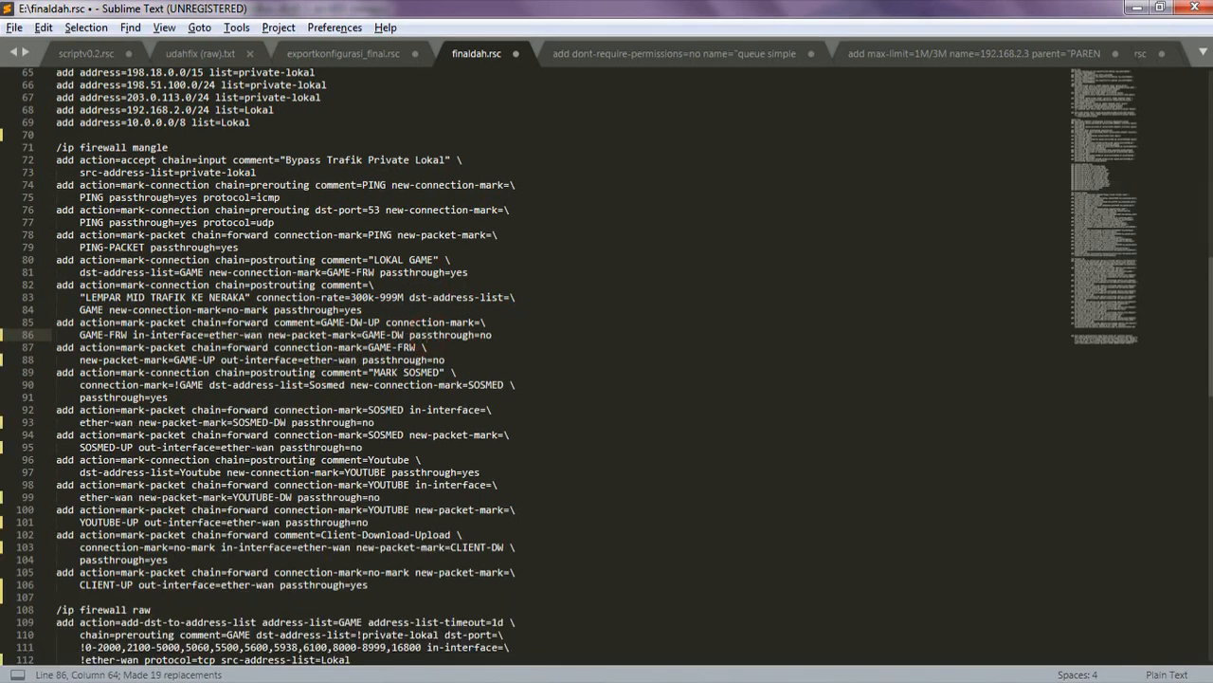
- Switch to WinBox and rename the Internet interface as ether-wan
{"action": "left_click", "coordinate": [561, 667]}
{"action": "type", "text": "ether-wan"}
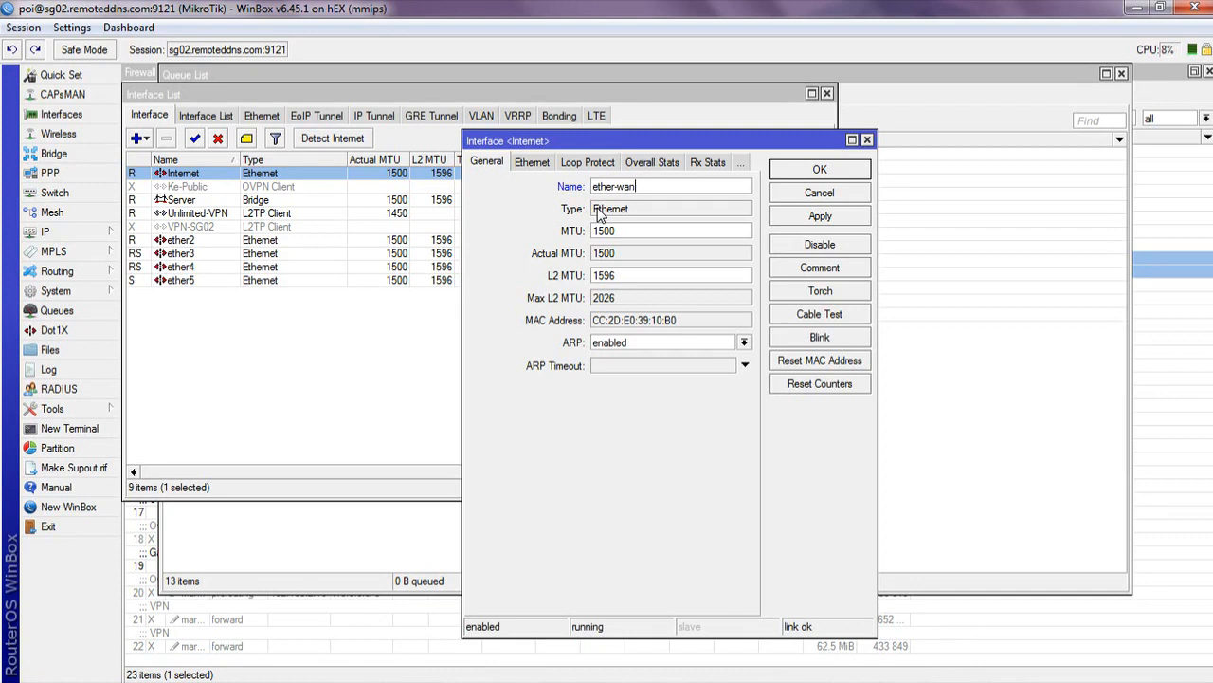
{"action": "key", "text": "Return"}
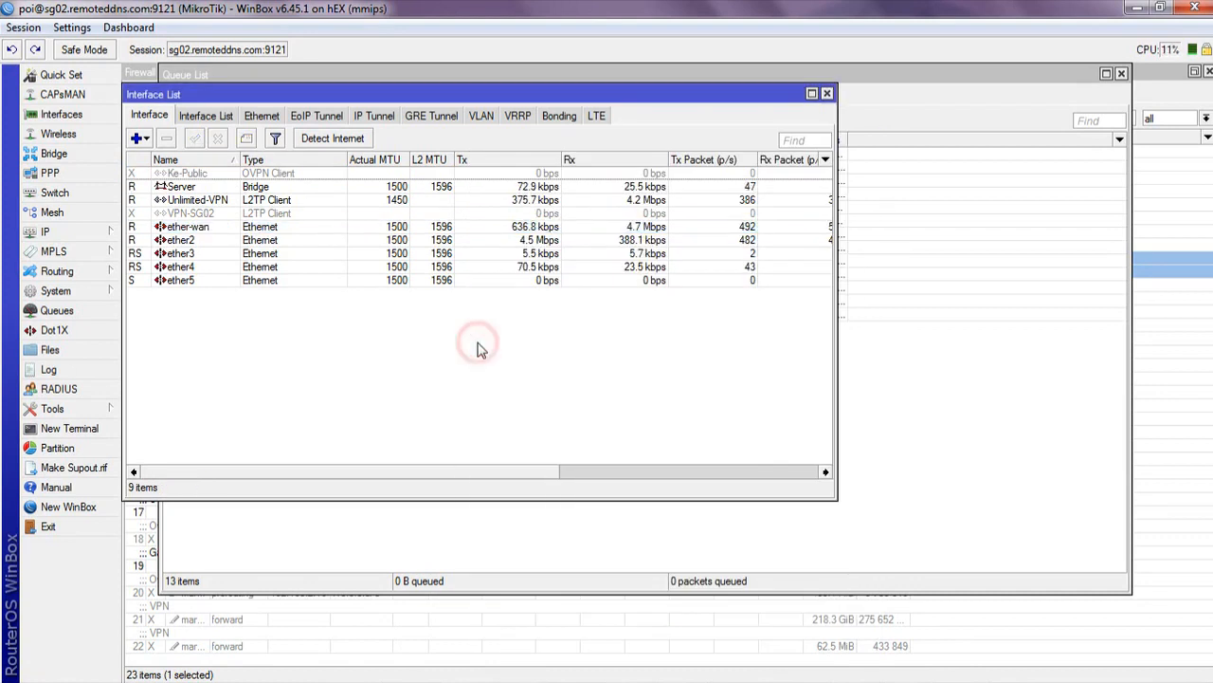
{"action": "mouse_move", "coordinate": [413, 674]}
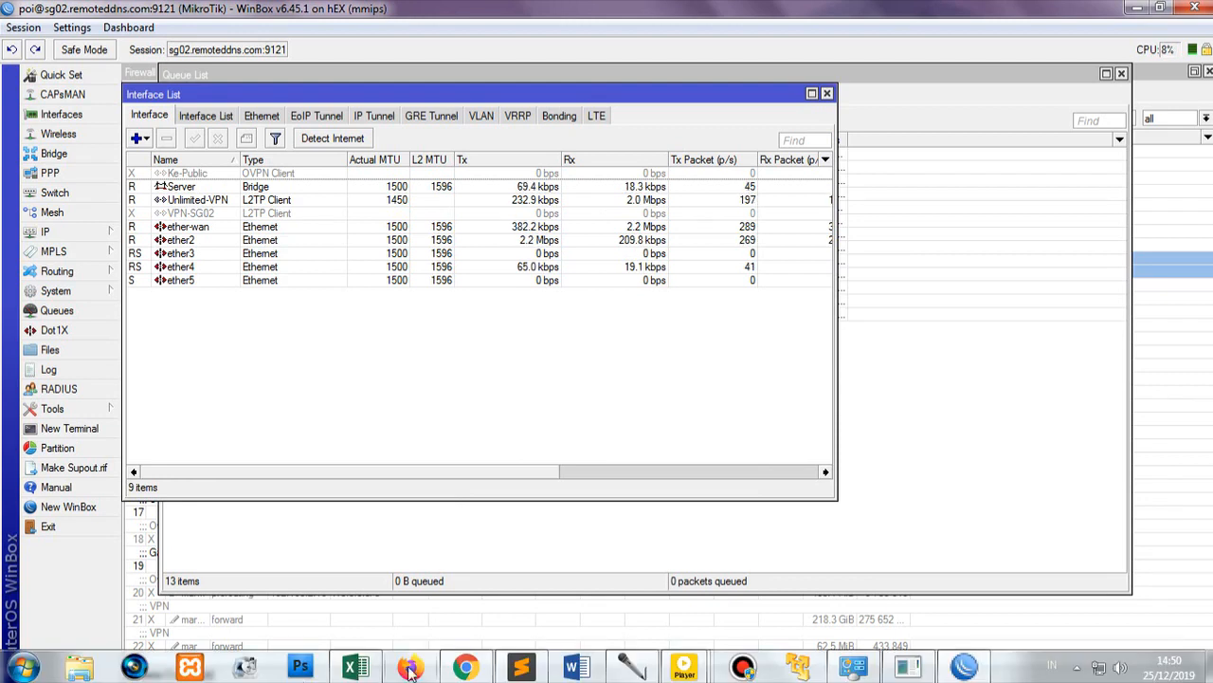
{"action": "left_click", "coordinate": [462, 669]}
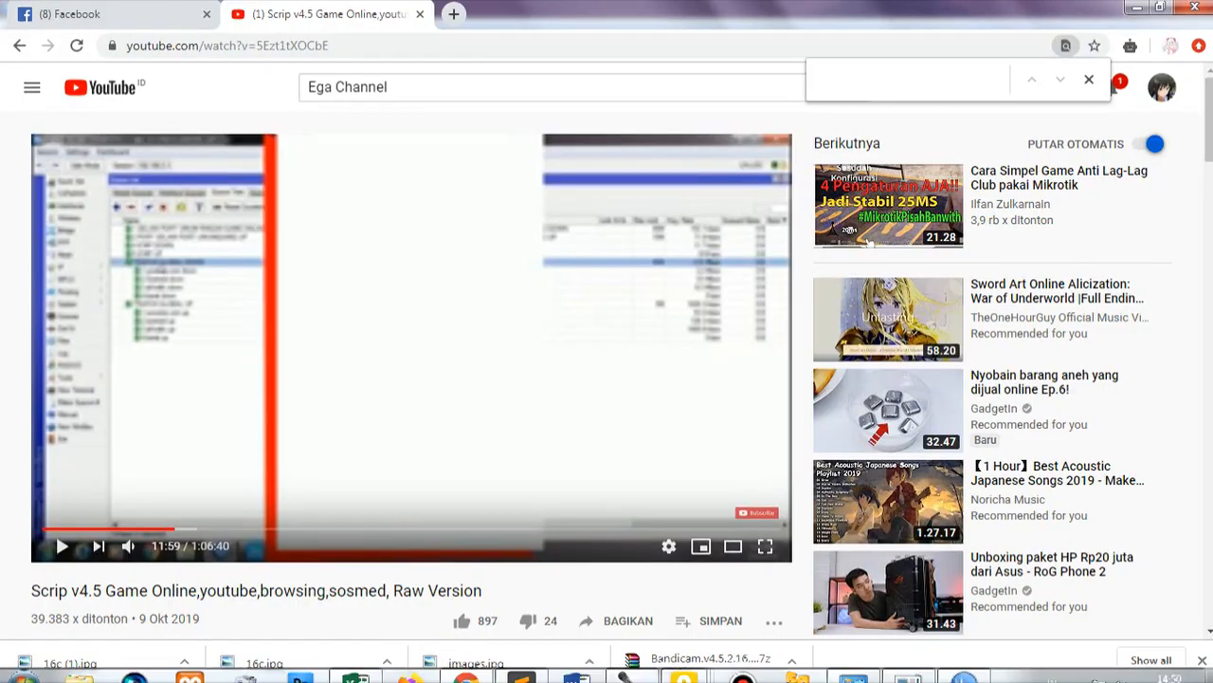
{"action": "left_click", "coordinate": [967, 668]}
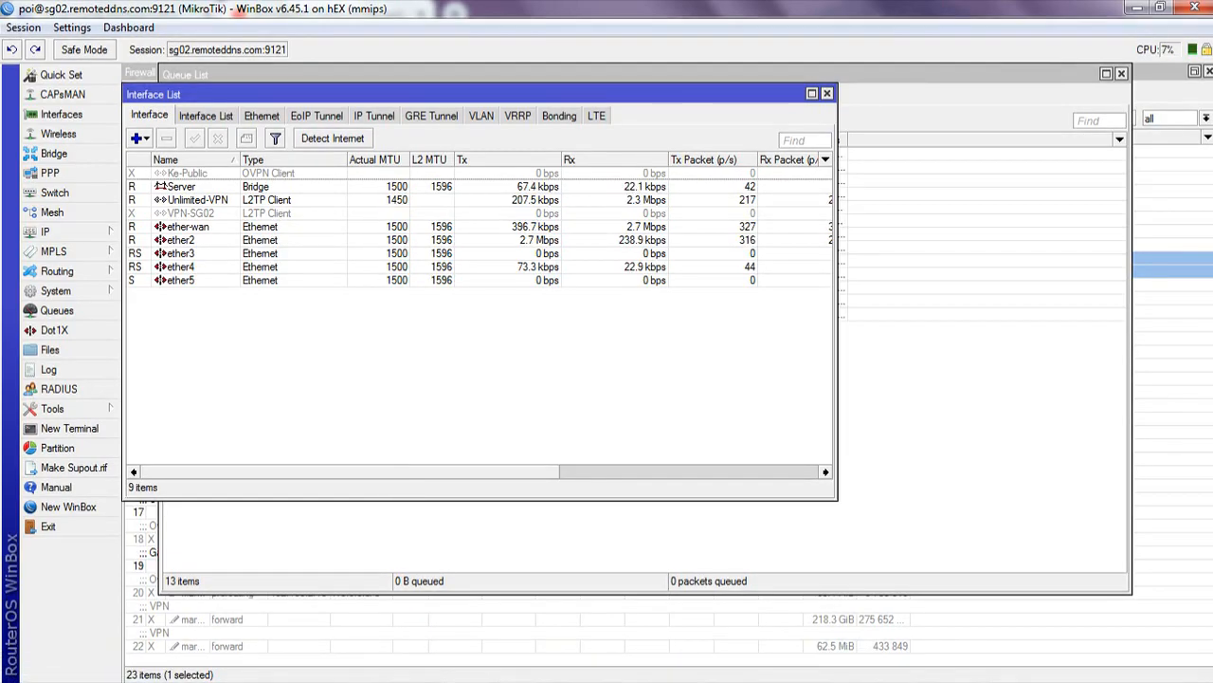
{"action": "left_click", "coordinate": [464, 668]}
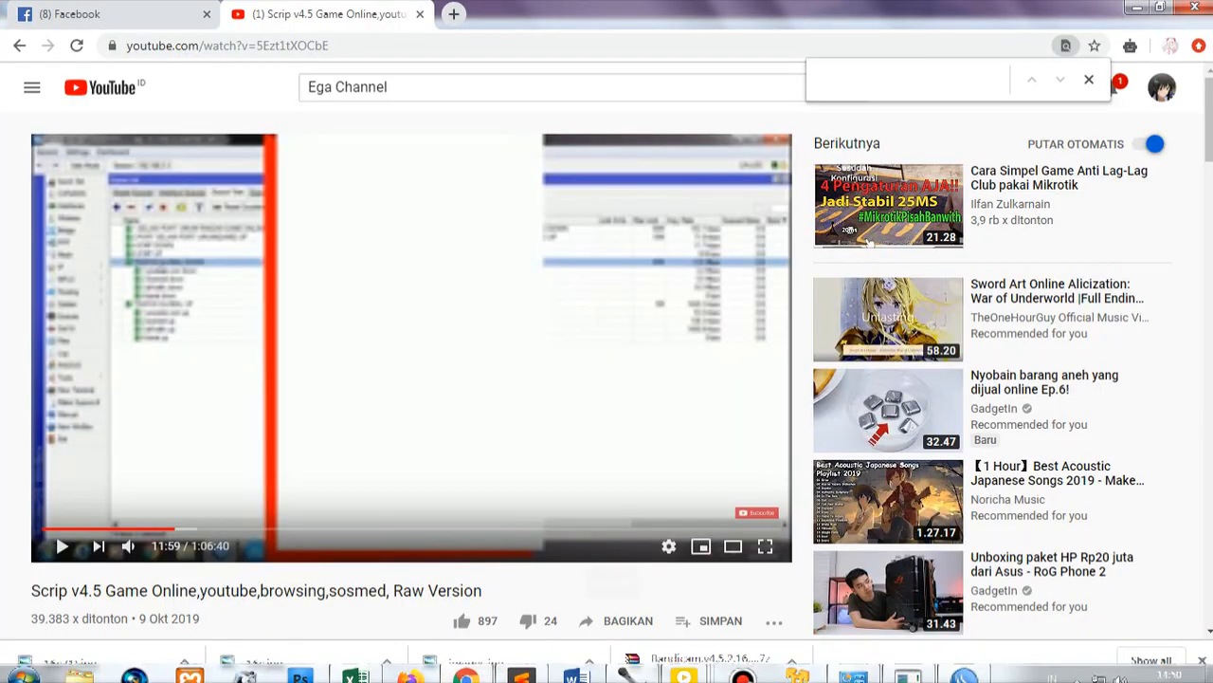
- Switch to Sublime Text and examine the two Lokal entries in the firewall address-list section of finaldah.rsc
{"action": "left_click", "coordinate": [523, 667]}
{"action": "scroll", "coordinate": [337, 342], "scroll_direction": "up", "scroll_amount": 5}
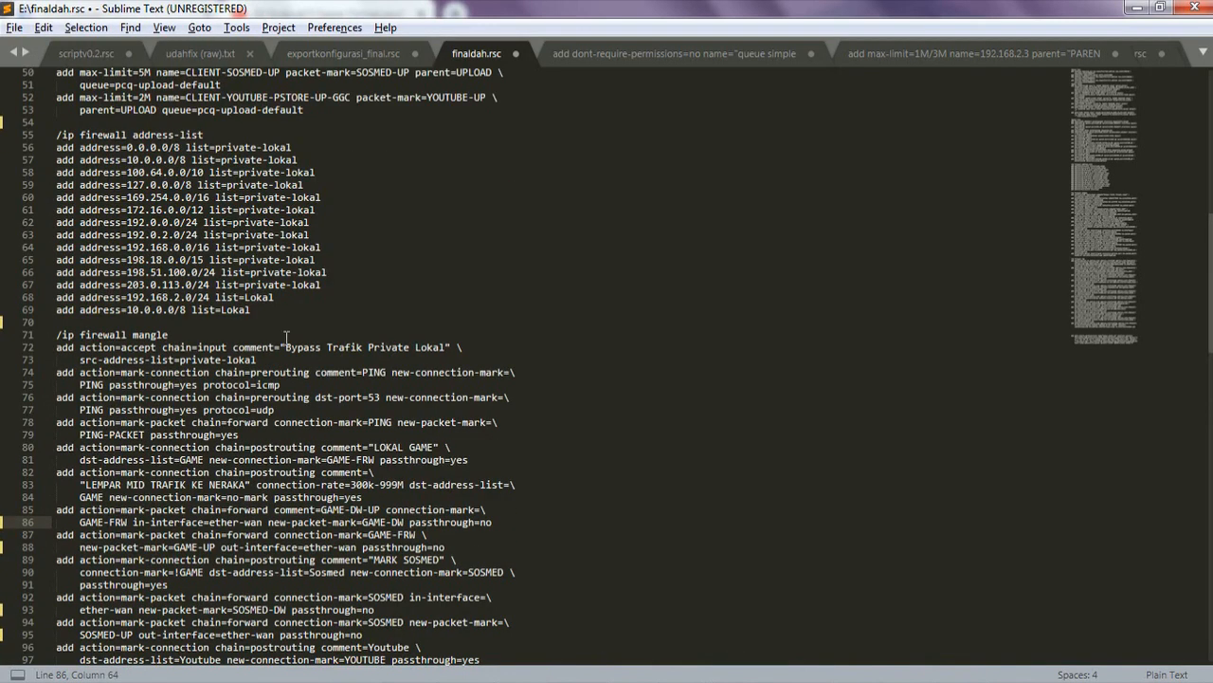
{"action": "left_click_drag", "start_coordinate": [282, 316], "coordinate": [56, 298]}
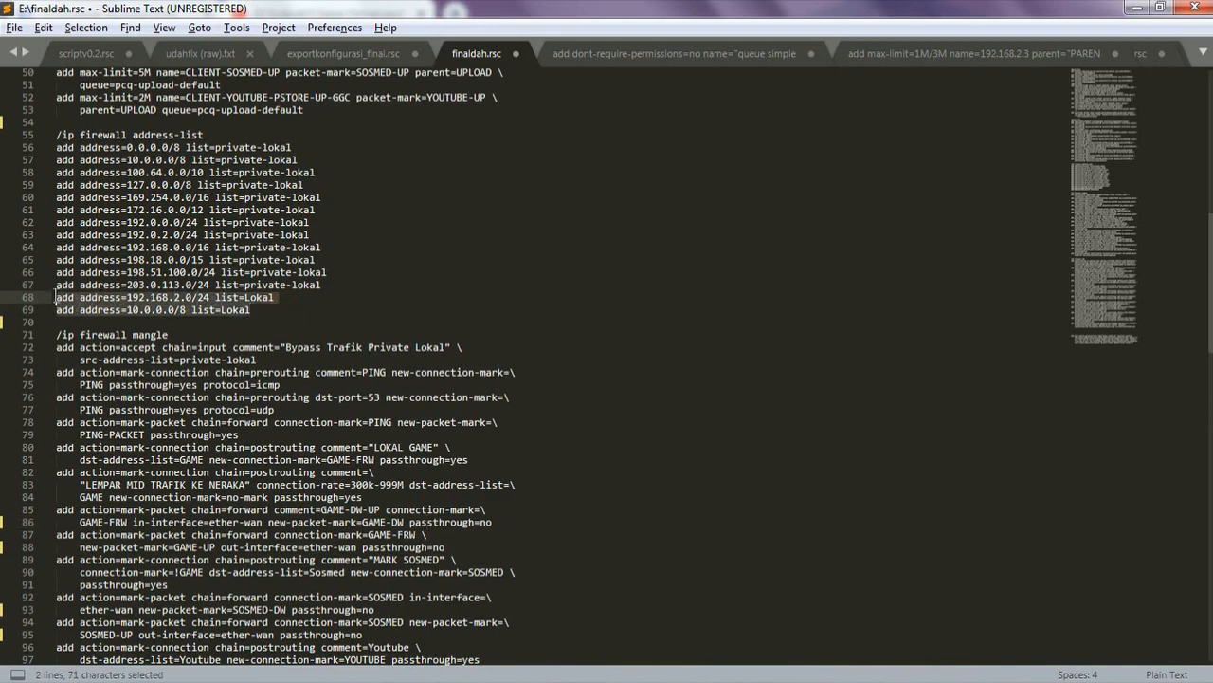
{"action": "left_click", "coordinate": [194, 322]}
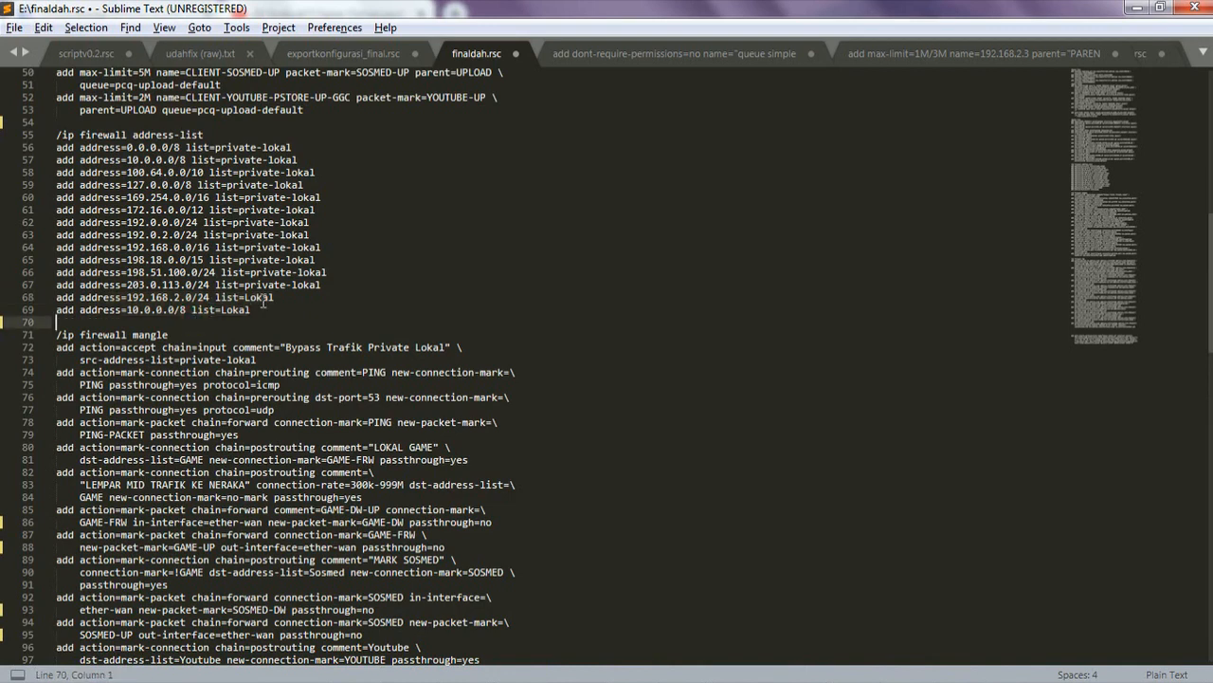
- Check the addresses of the two Lokal entries on lines 68 and 69 of finaldah.rsc
{"action": "left_click", "coordinate": [132, 309]}
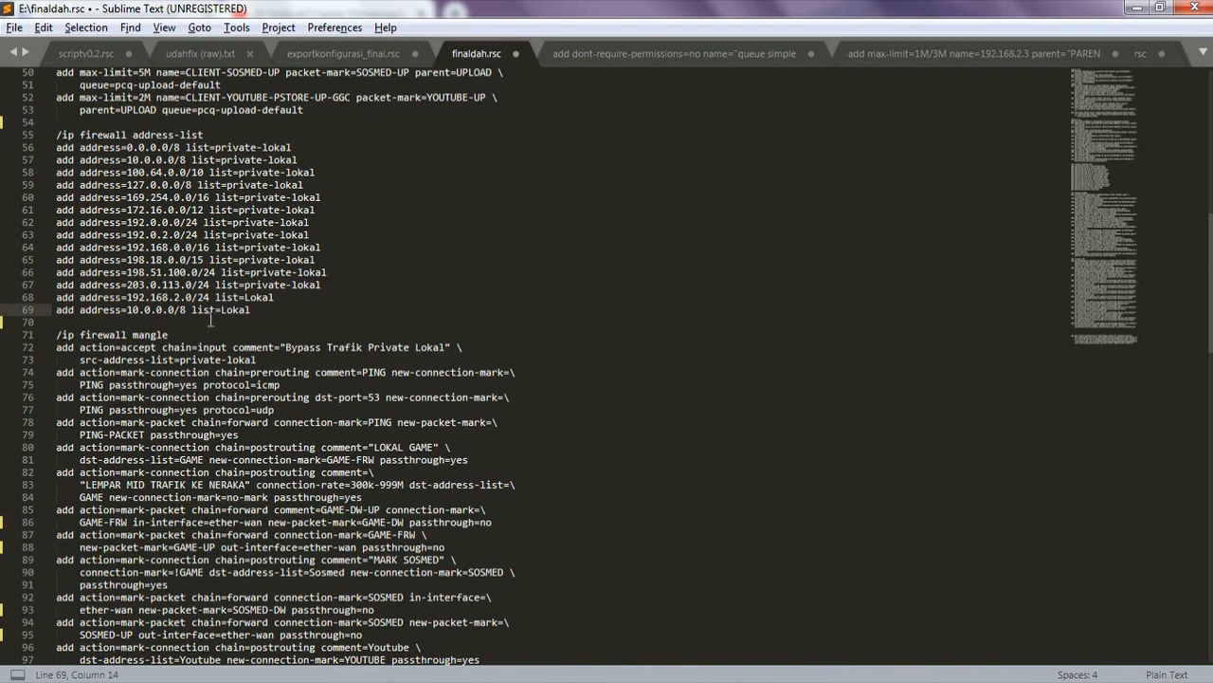
{"action": "left_click", "coordinate": [203, 298]}
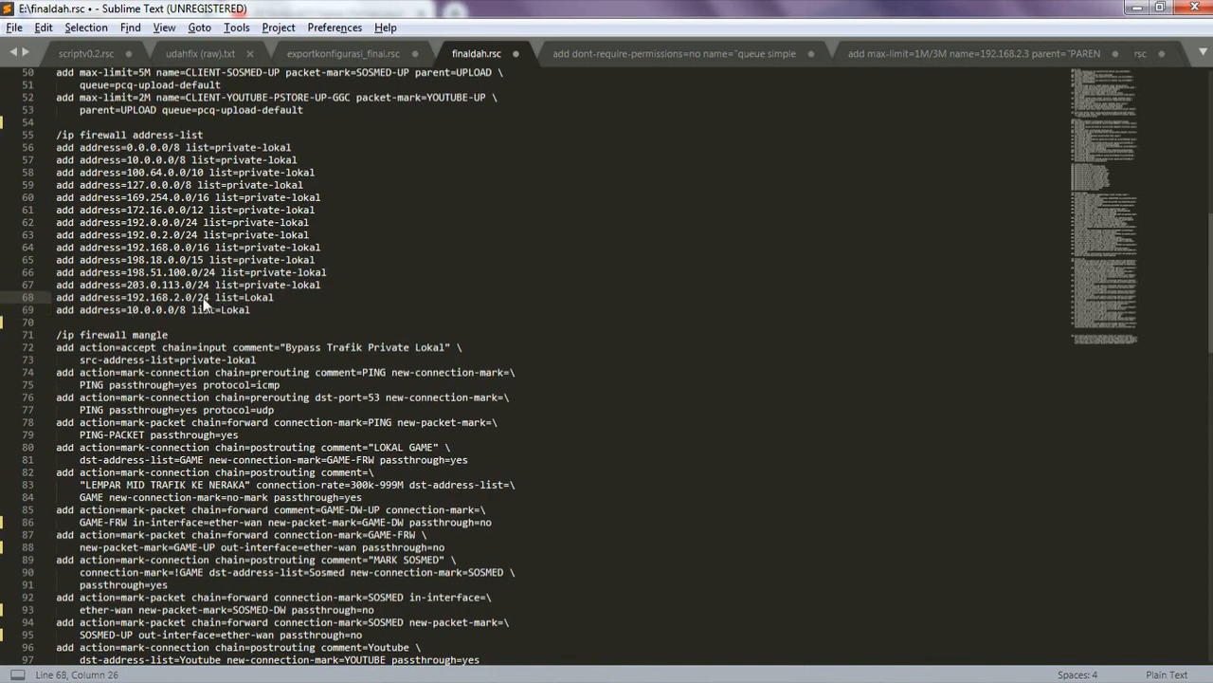
{"action": "left_click_drag", "start_coordinate": [209, 298], "coordinate": [181, 298]}
{"action": "left_click_drag", "start_coordinate": [183, 298], "coordinate": [173, 298]}
{"action": "key", "text": "ctrl+z"}
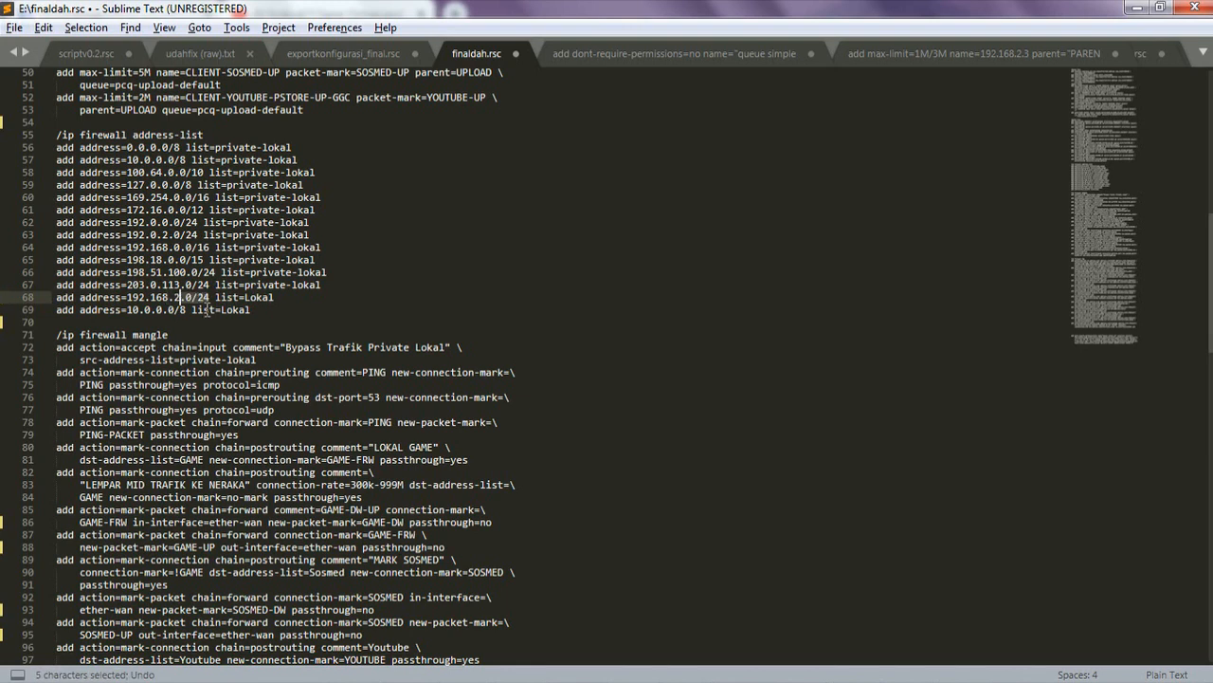
{"action": "left_click", "coordinate": [256, 285]}
- Switch to WinBox and open the IP address list, widening its Address column and enlarging the list for reading
{"action": "mouse_move", "coordinate": [995, 679]}
{"action": "left_click", "coordinate": [956, 664]}
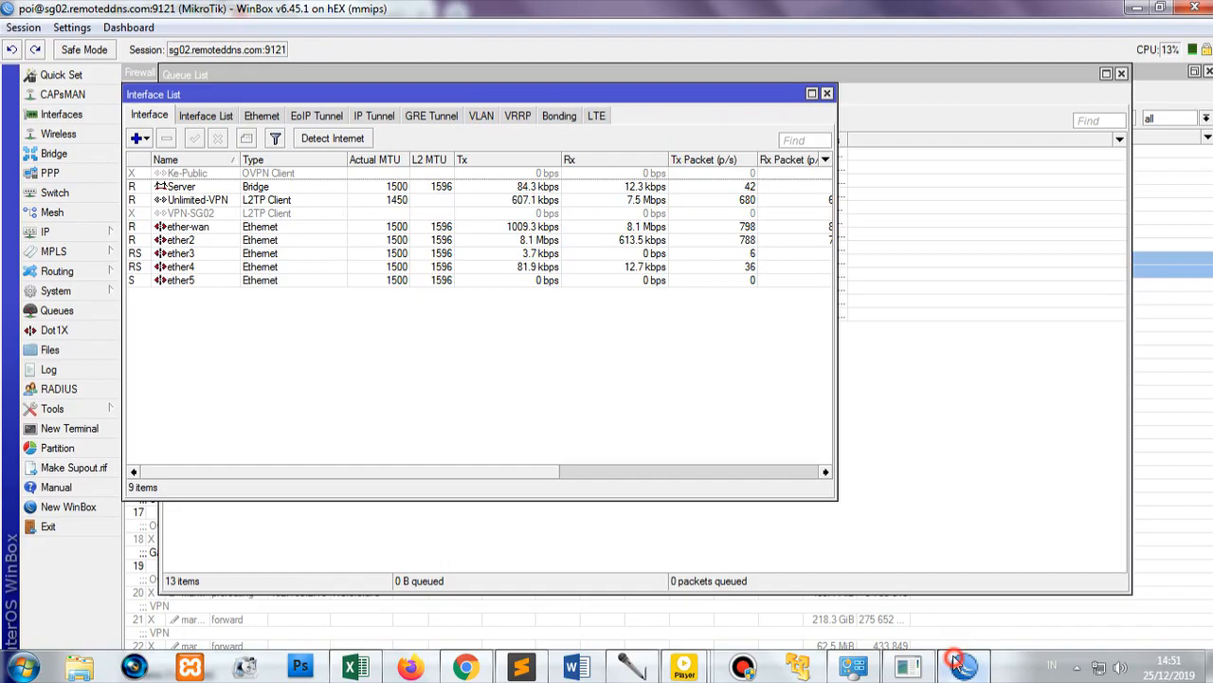
{"action": "left_click", "coordinate": [81, 234]}
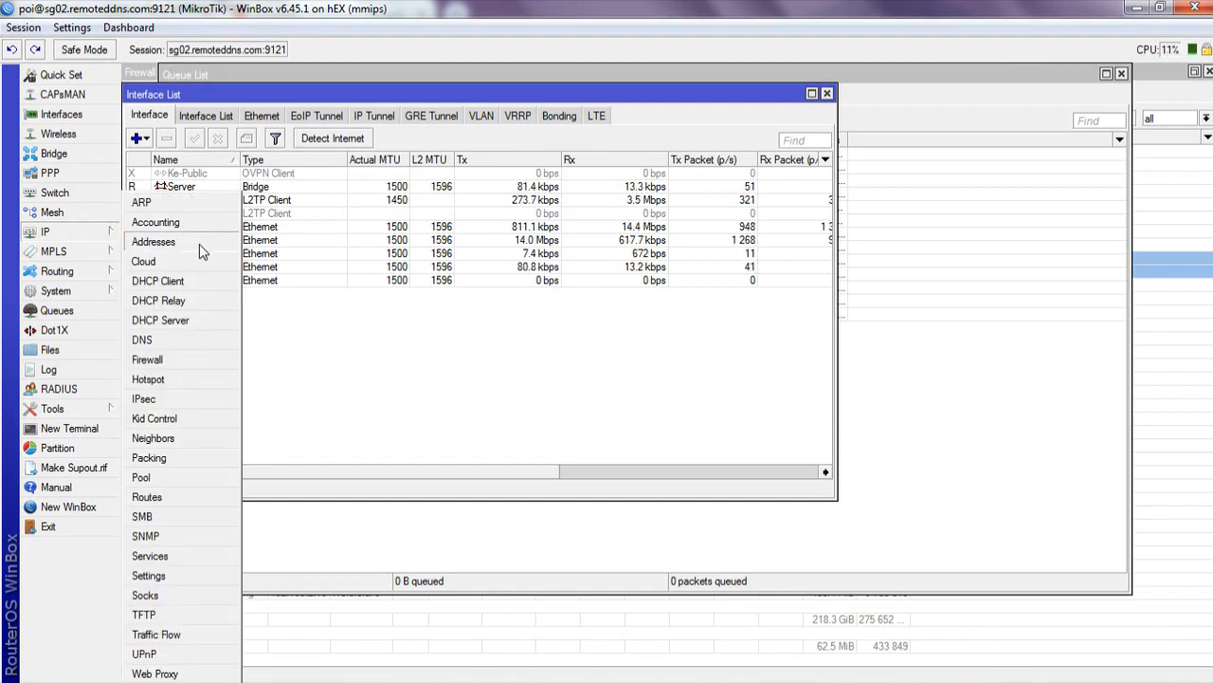
{"action": "left_click", "coordinate": [341, 343]}
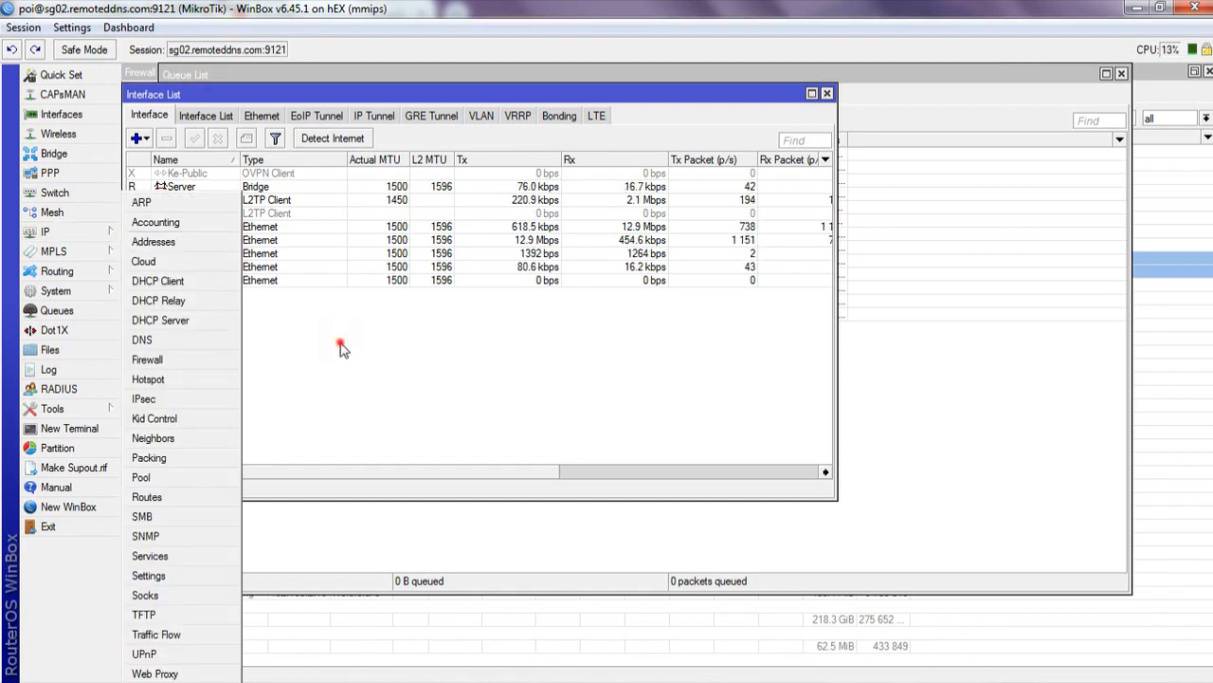
{"action": "left_click", "coordinate": [60, 228]}
{"action": "left_click", "coordinate": [195, 243]}
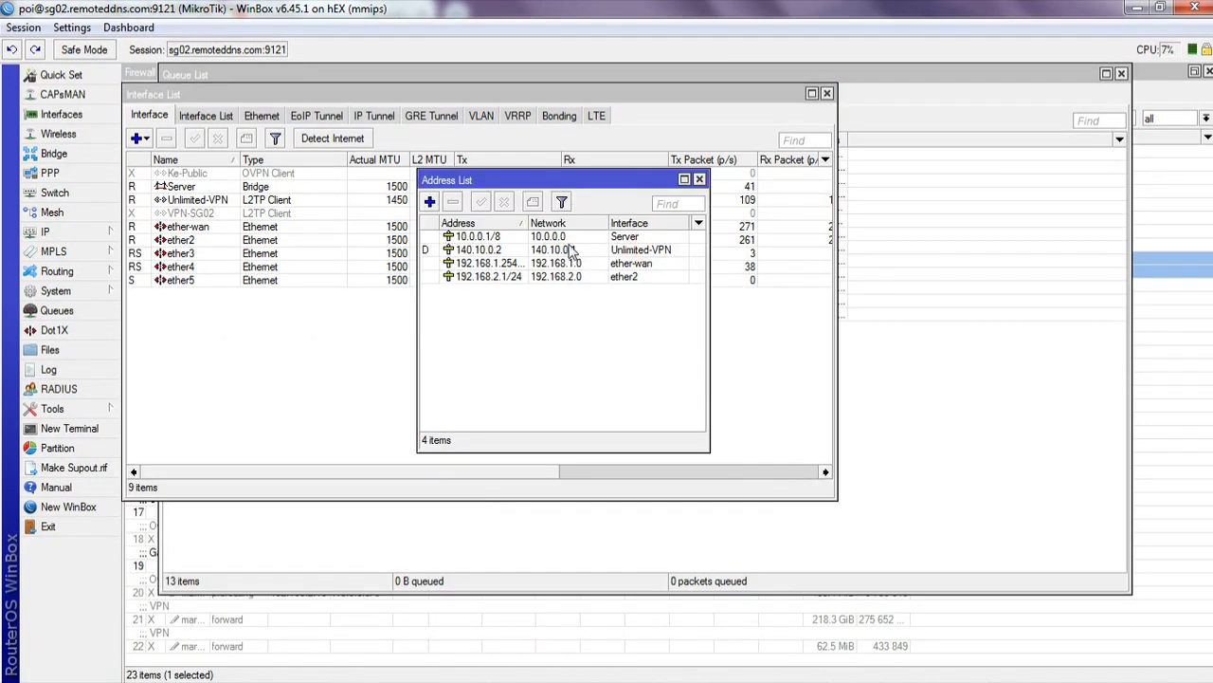
{"action": "left_click_drag", "start_coordinate": [528, 223], "coordinate": [562, 226]}
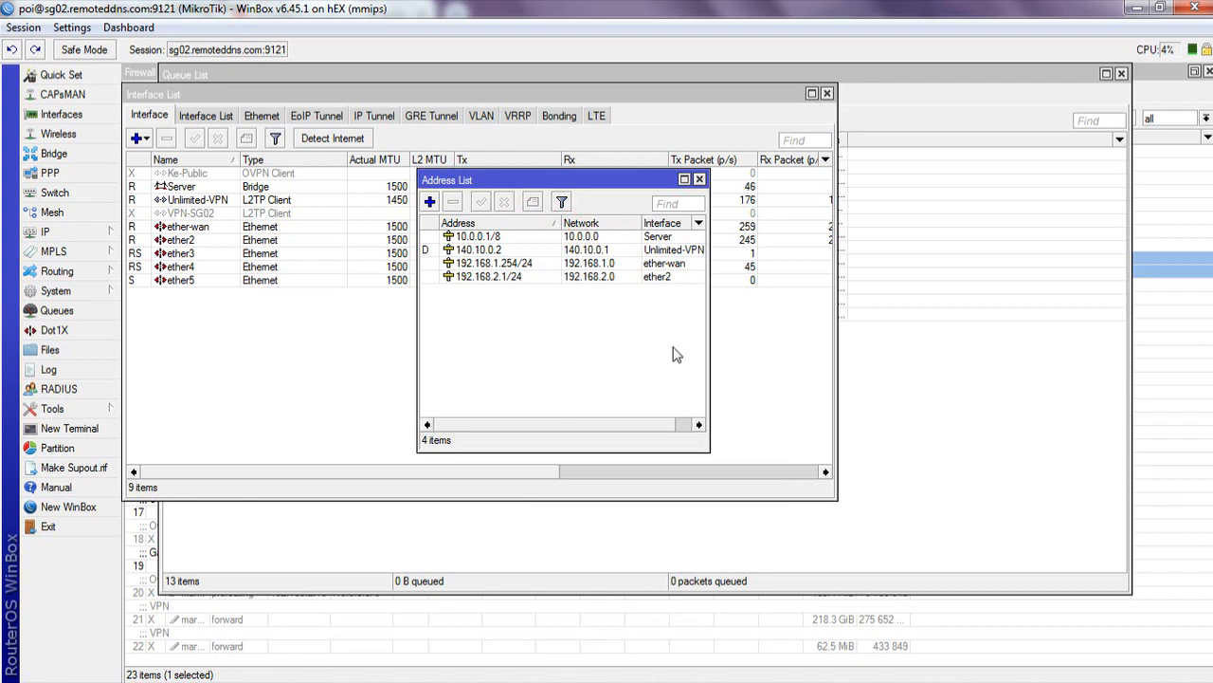
{"action": "left_click_drag", "start_coordinate": [709, 451], "coordinate": [986, 638]}
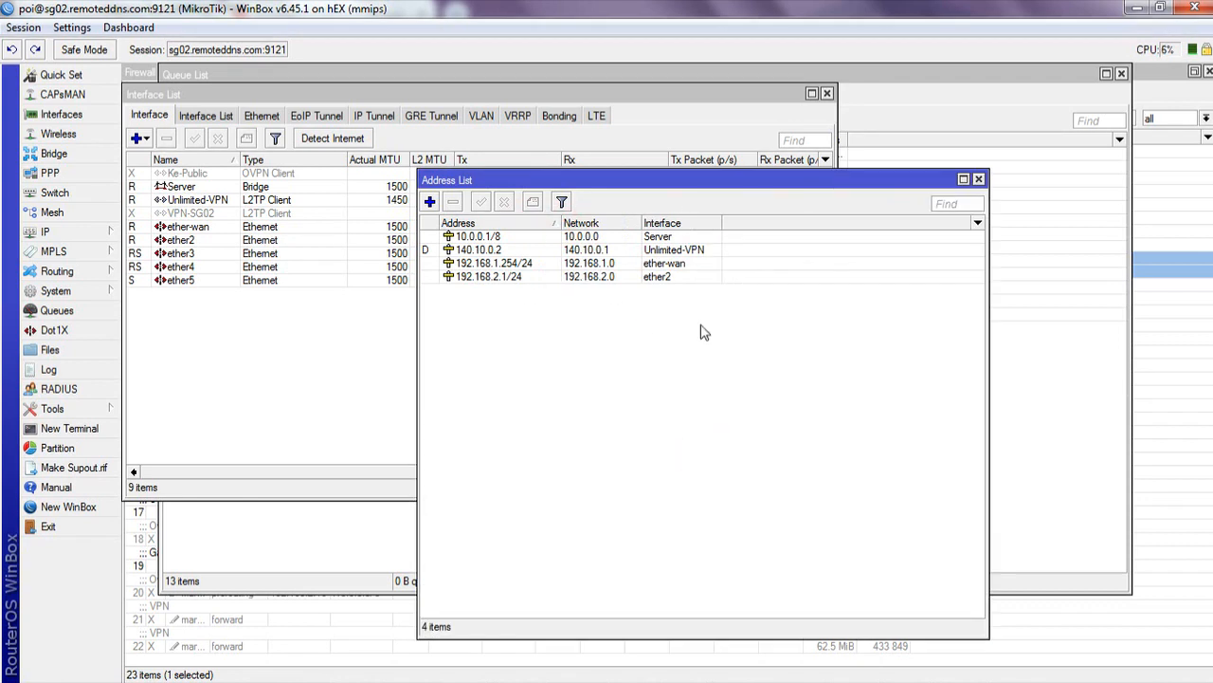
- Examine the ether2, ether-wan and Server entries in the address list, including the properties of the Server address
{"action": "left_click", "coordinate": [664, 279]}
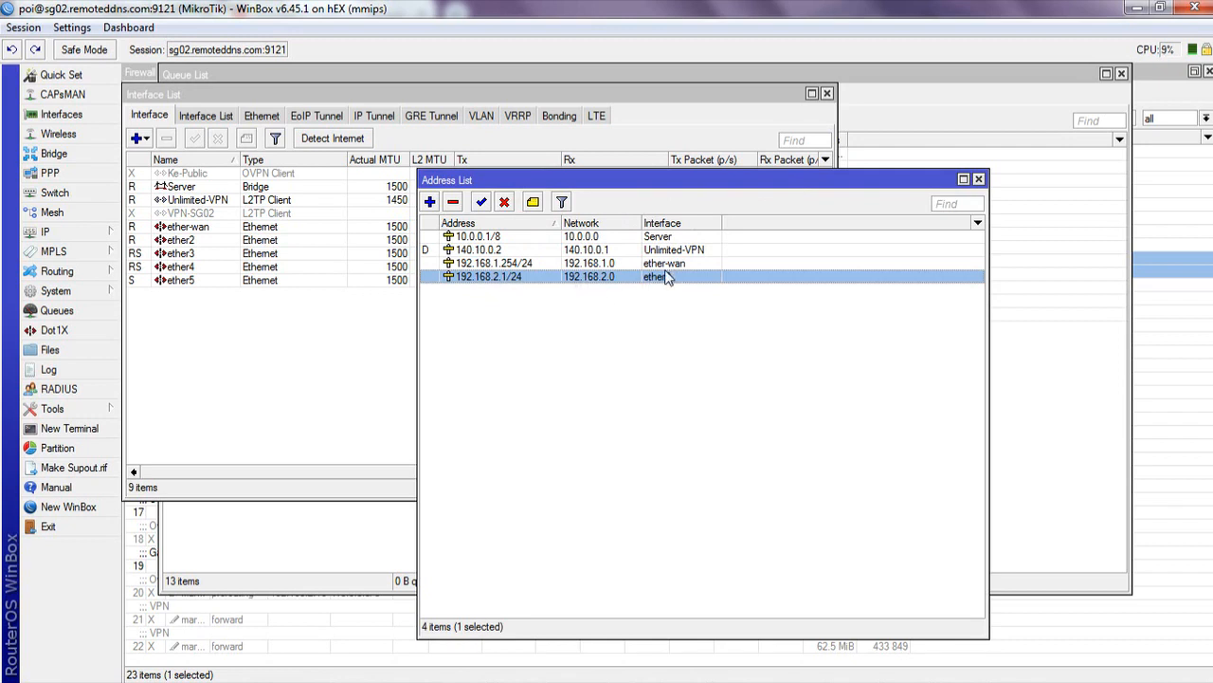
{"action": "left_click", "coordinate": [547, 273]}
{"action": "left_click", "coordinate": [533, 265]}
{"action": "left_click", "coordinate": [529, 304]}
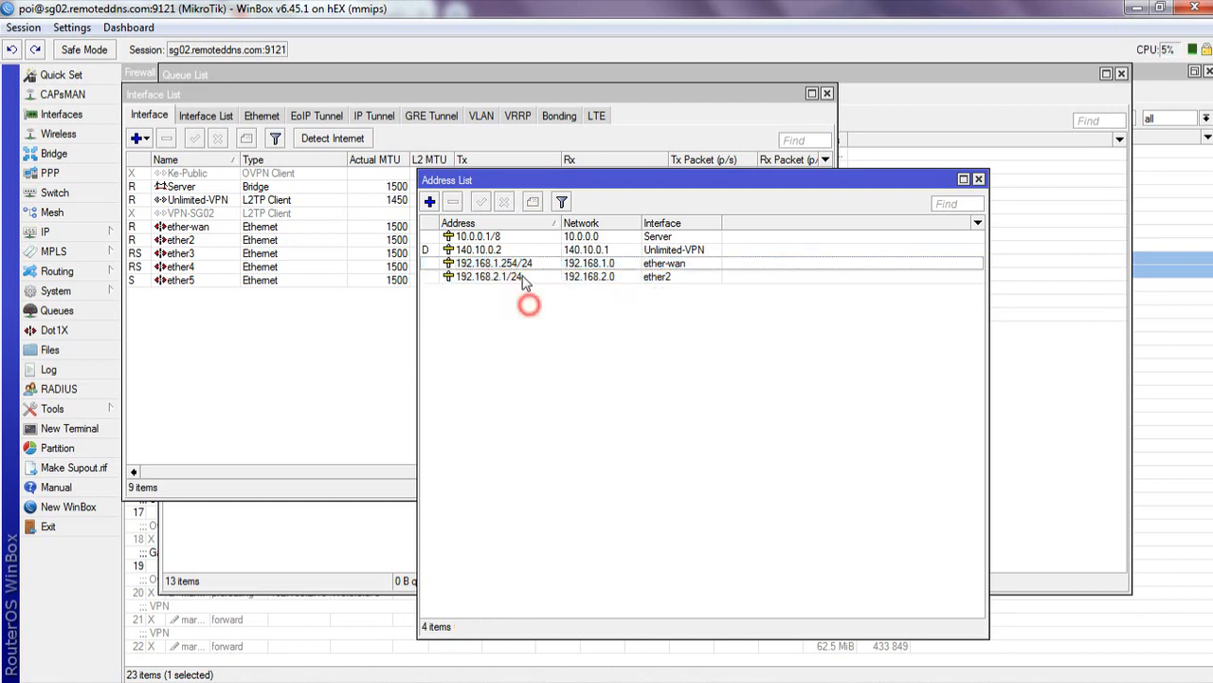
{"action": "left_click", "coordinate": [498, 237]}
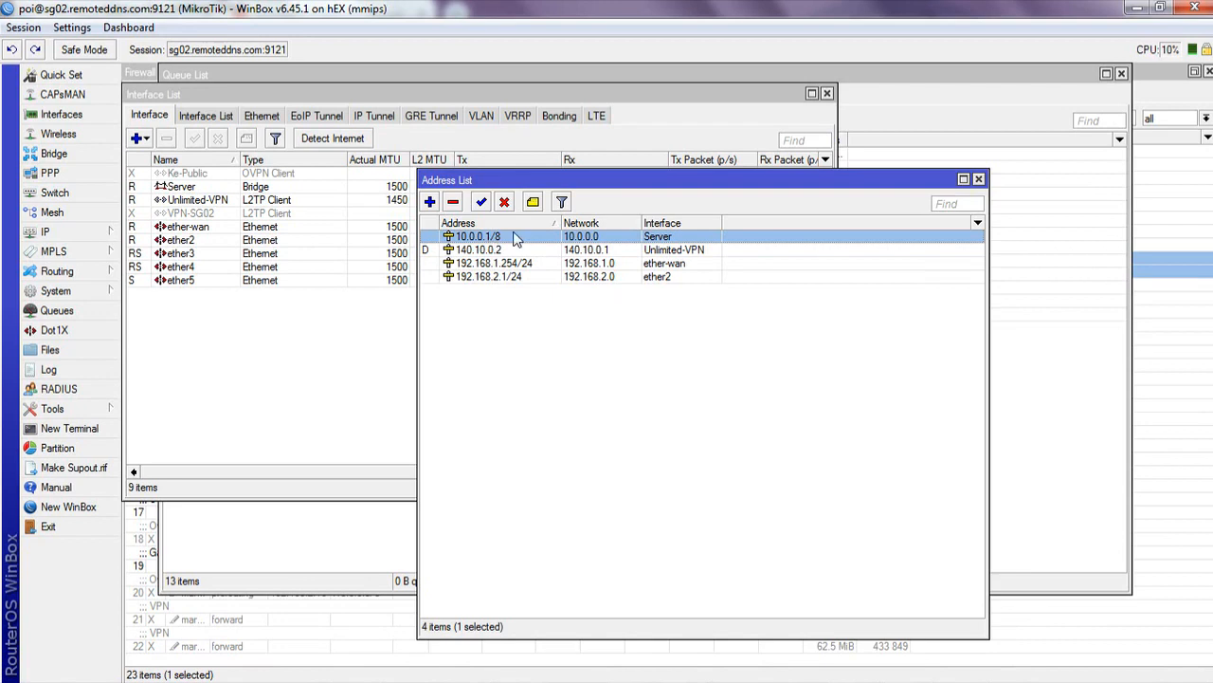
{"action": "double_click", "coordinate": [607, 237]}
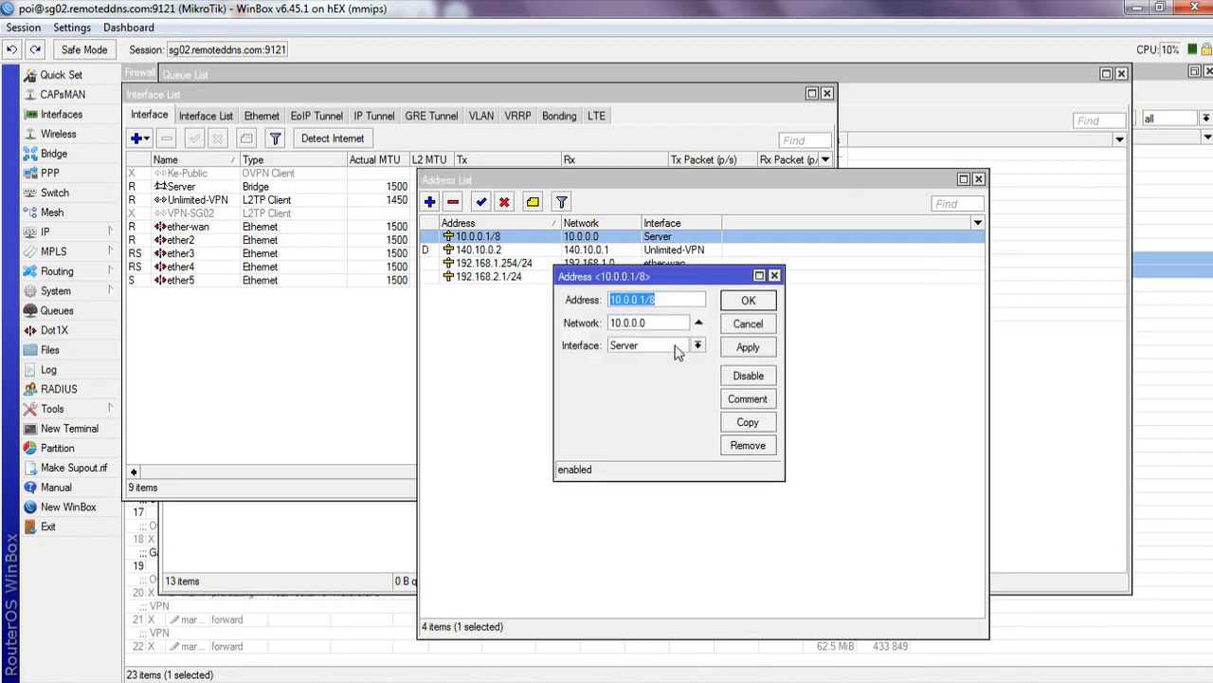
{"action": "left_click", "coordinate": [775, 275]}
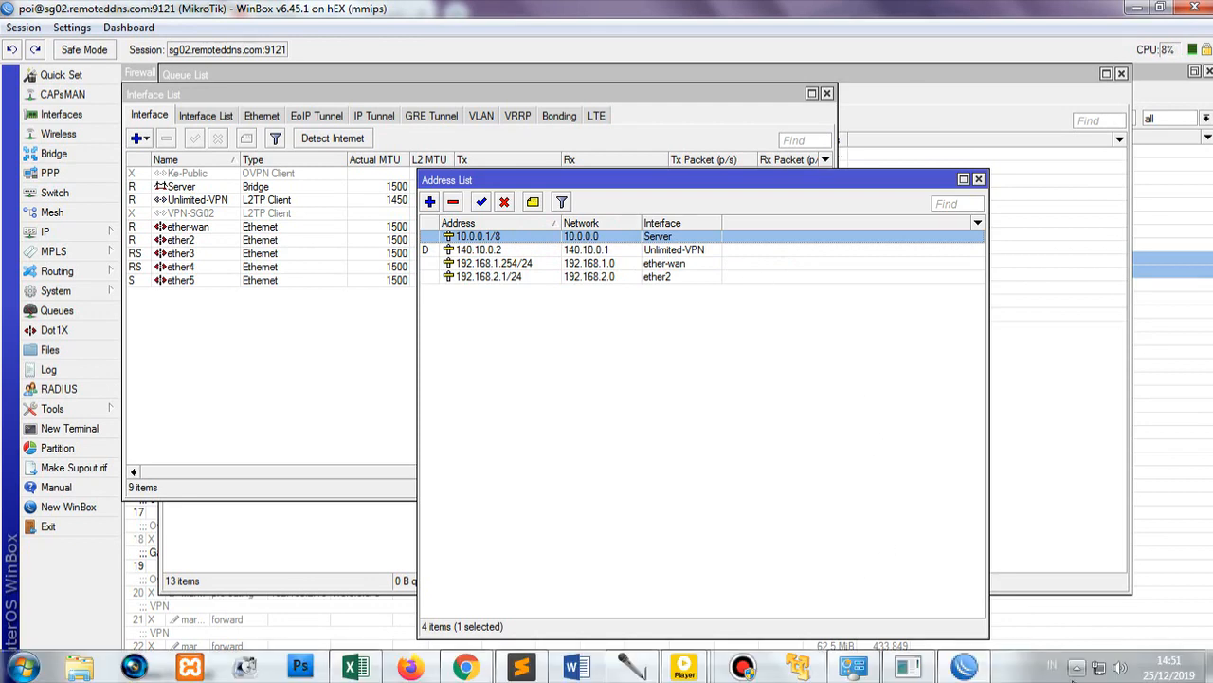
{"action": "mouse_move", "coordinate": [965, 670]}
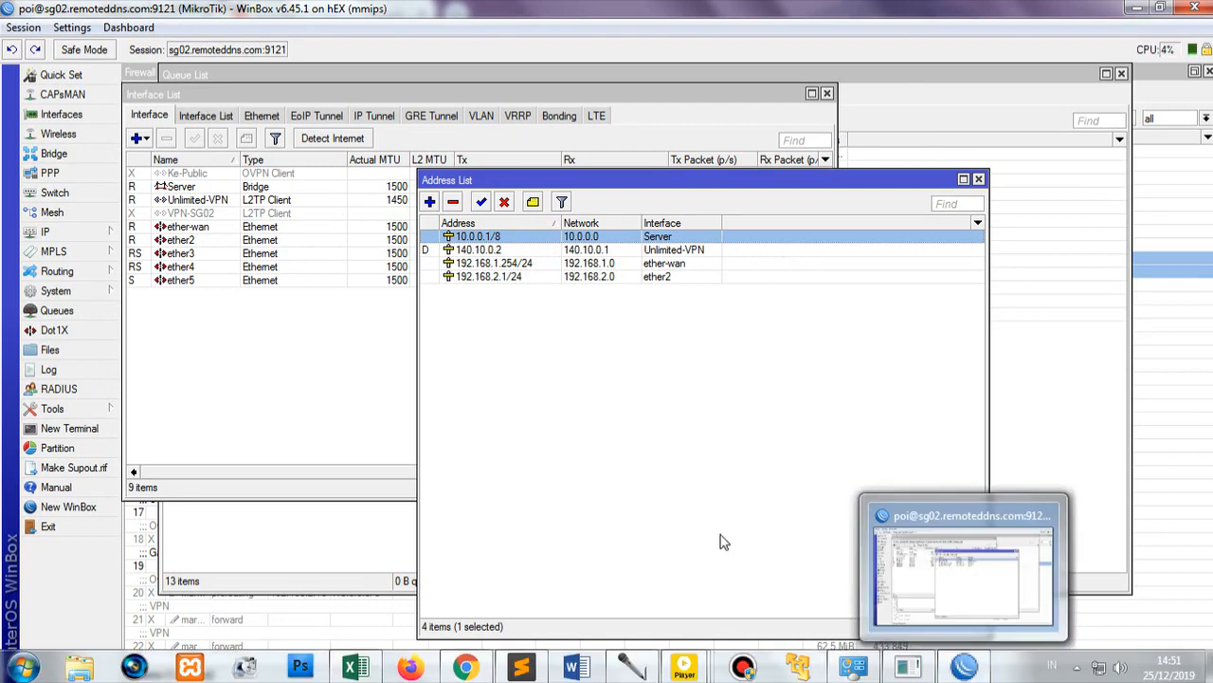
{"action": "left_click", "coordinate": [866, 529]}
{"action": "double_click", "coordinate": [597, 236]}
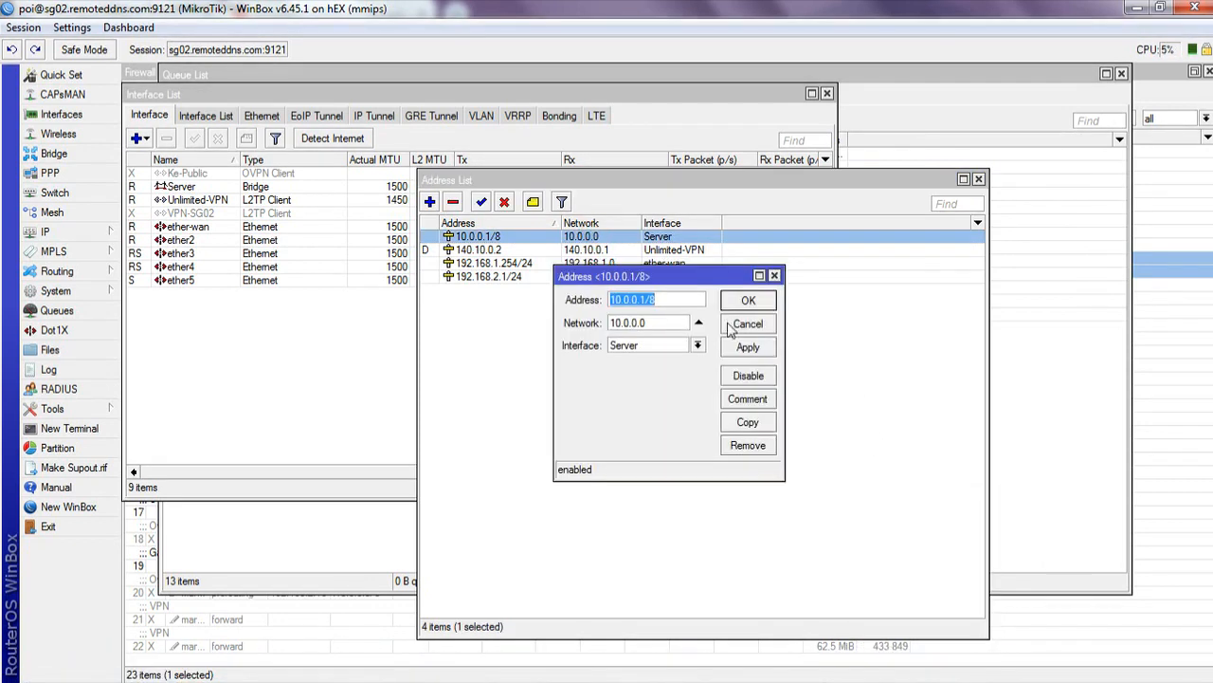
{"action": "left_click", "coordinate": [775, 276]}
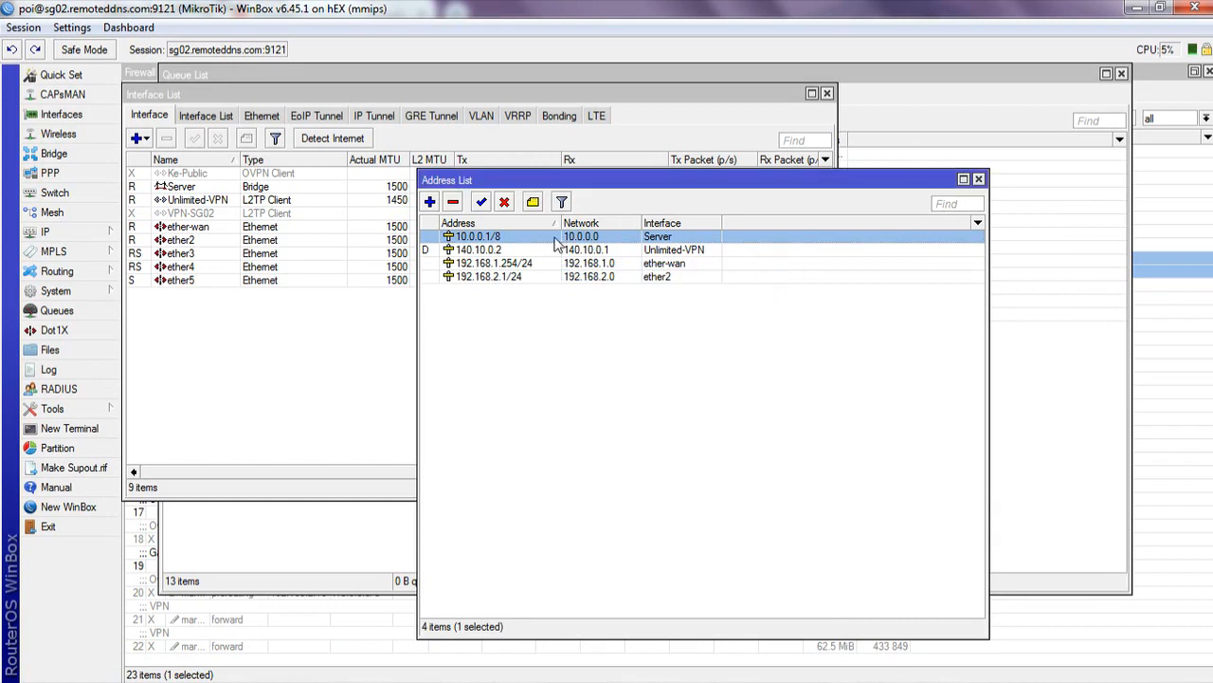
- Copy the network value 10.0.0.0 from the Server address properties and check the prefix of its address
{"action": "double_click", "coordinate": [554, 237]}
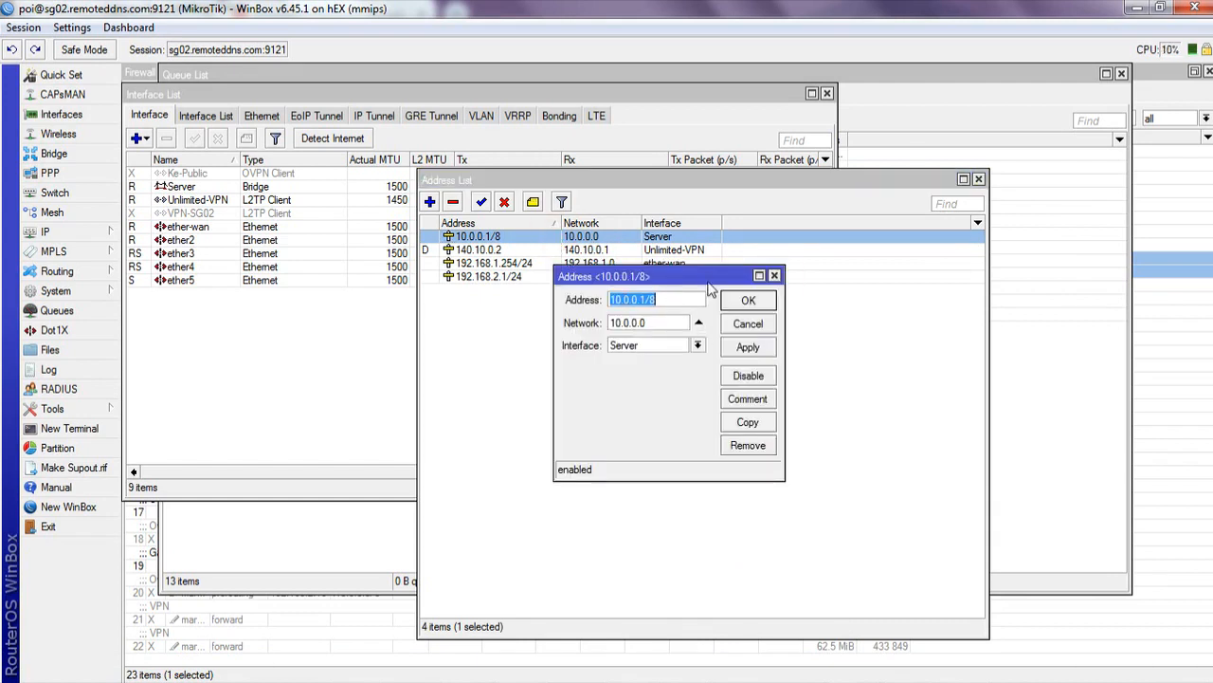
{"action": "double_click", "coordinate": [666, 324]}
{"action": "right_click", "coordinate": [633, 330]}
{"action": "left_click", "coordinate": [674, 363]}
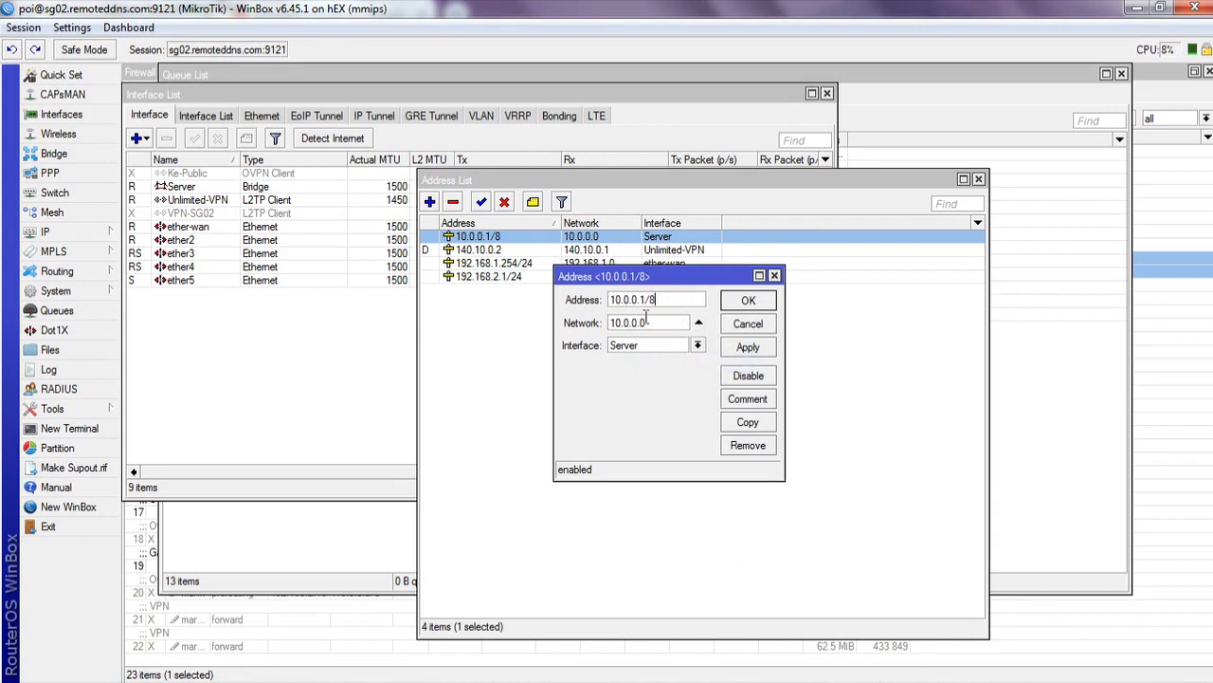
{"action": "left_click_drag", "start_coordinate": [657, 299], "coordinate": [648, 301]}
{"action": "left_click", "coordinate": [672, 300]}
{"action": "left_click", "coordinate": [664, 301]}
{"action": "left_click", "coordinate": [649, 301]}
{"action": "left_click", "coordinate": [777, 277]}
- Switch to Sublime Text and set the Replace search term for finaldah.rsc to 10.0.0.0/8
{"action": "mouse_move", "coordinate": [873, 669]}
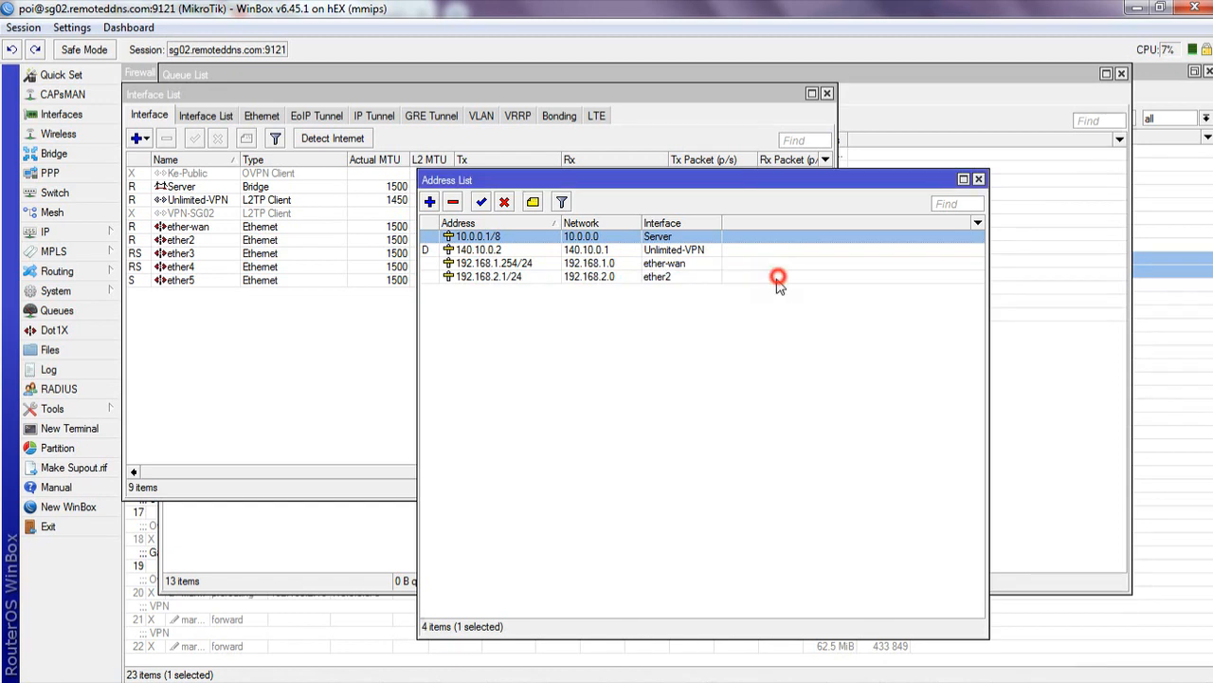
{"action": "left_click", "coordinate": [384, 238]}
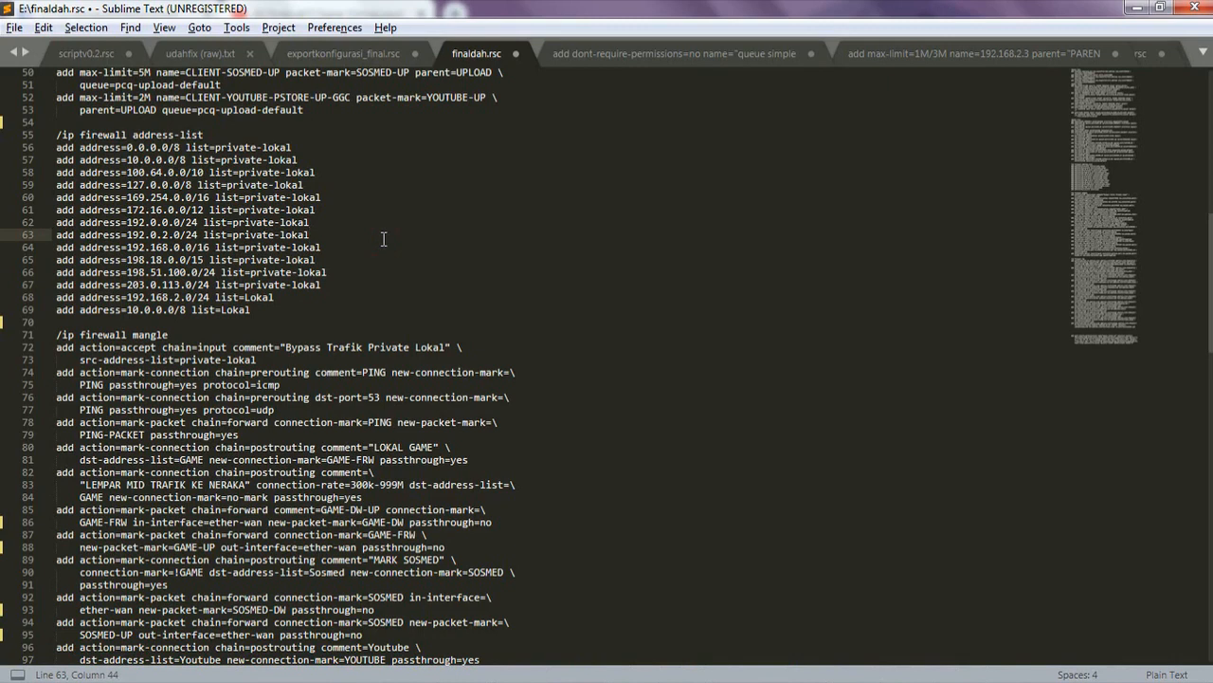
{"action": "key", "text": "ctrl+h"}
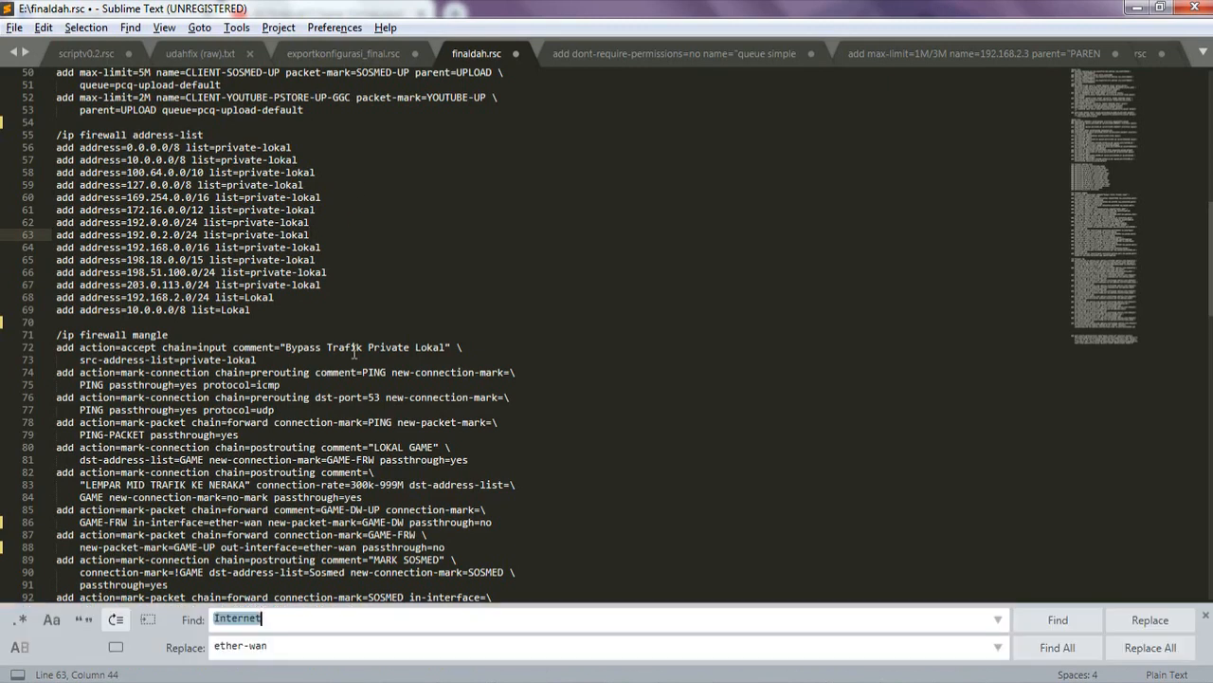
{"action": "left_click", "coordinate": [162, 29]}
{"action": "left_click", "coordinate": [136, 30]}
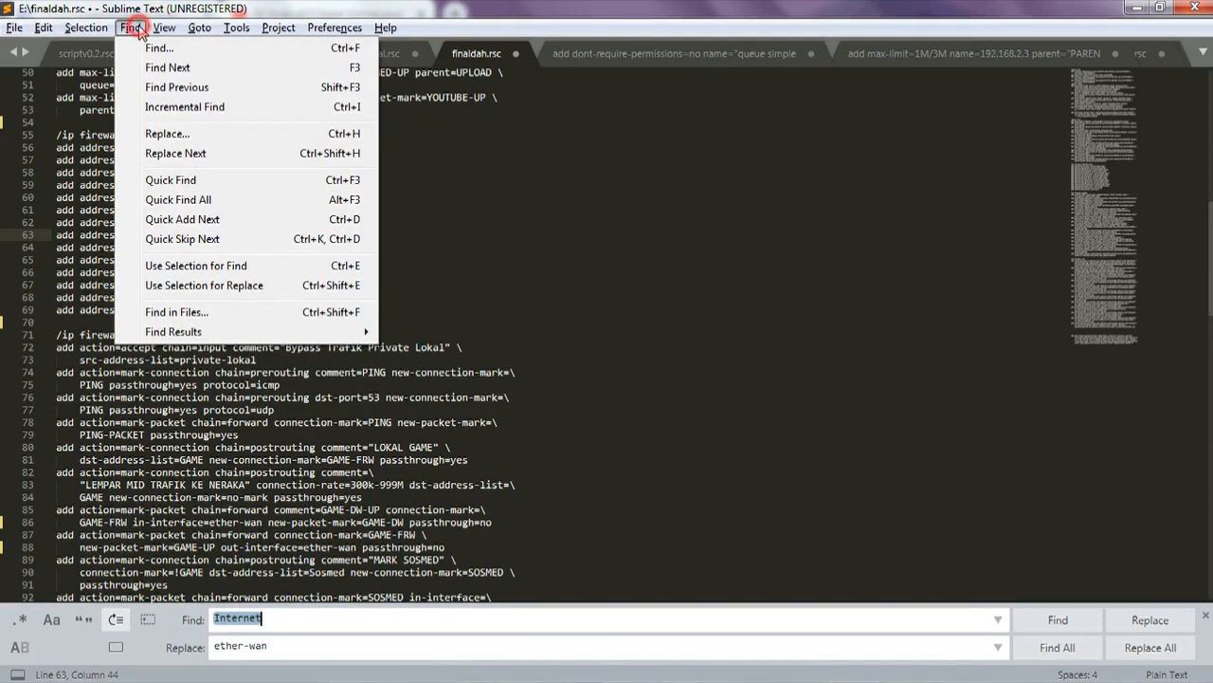
{"action": "left_click", "coordinate": [135, 30]}
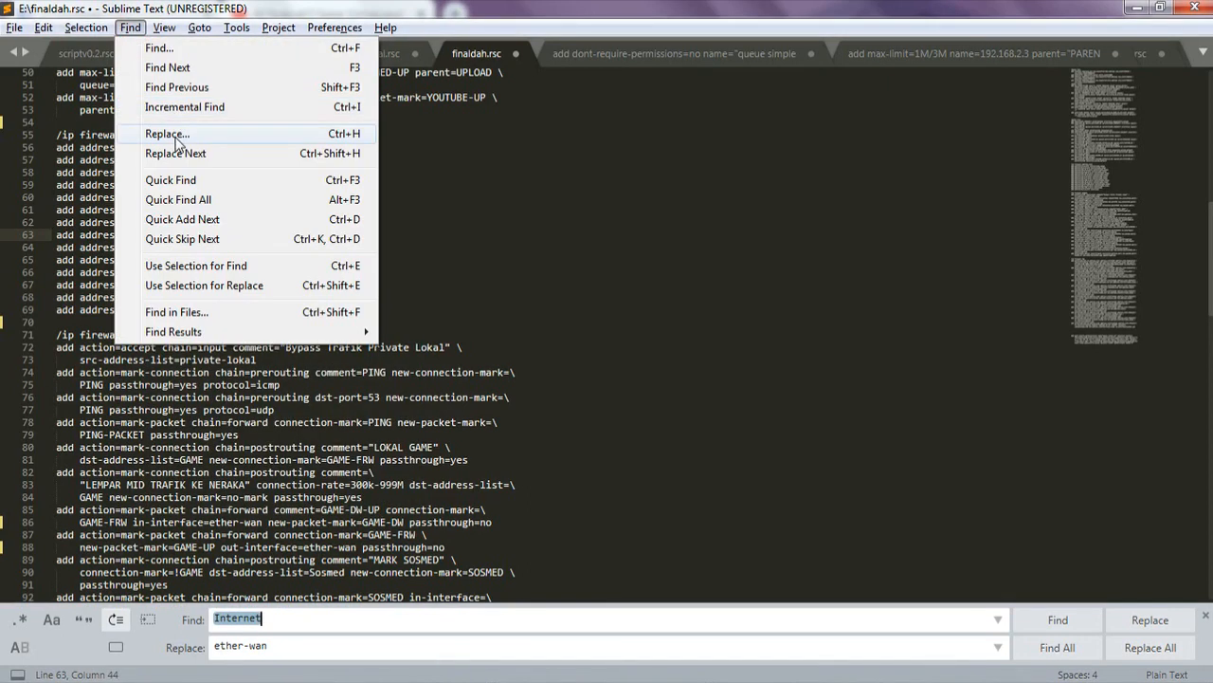
{"action": "left_click", "coordinate": [175, 142]}
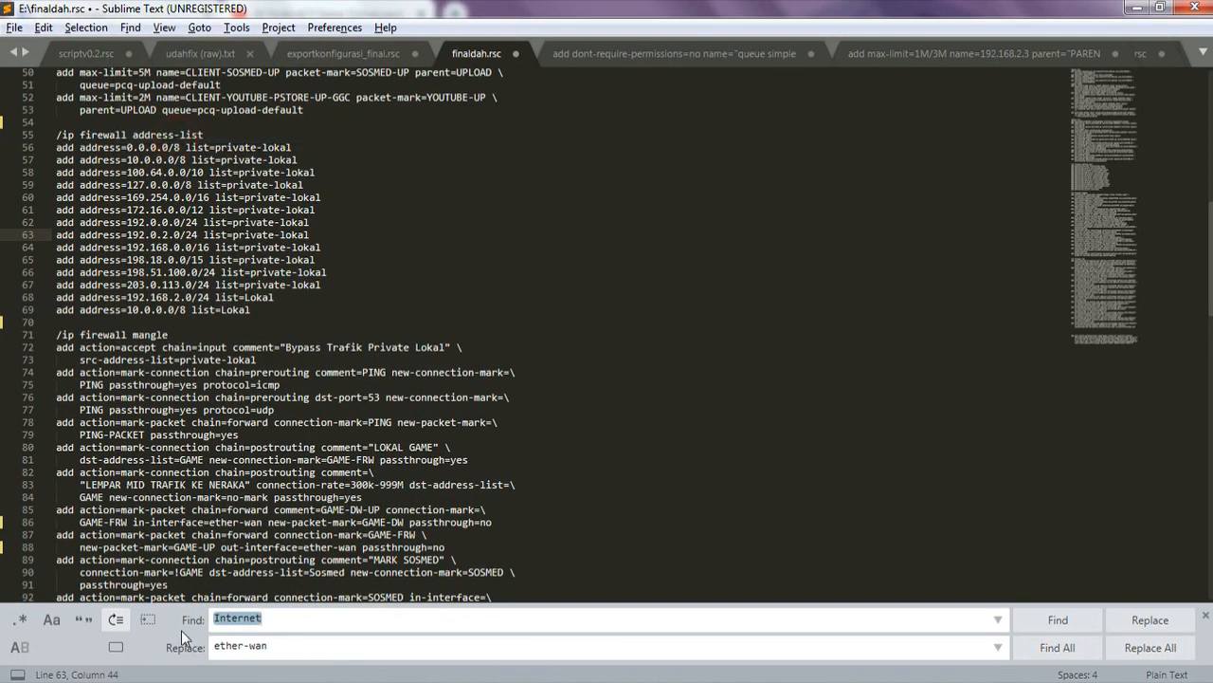
{"action": "left_click", "coordinate": [293, 622]}
{"action": "left_click_drag", "start_coordinate": [283, 621], "coordinate": [215, 621]}
{"action": "right_click", "coordinate": [225, 622]}
{"action": "left_click", "coordinate": [285, 584]}
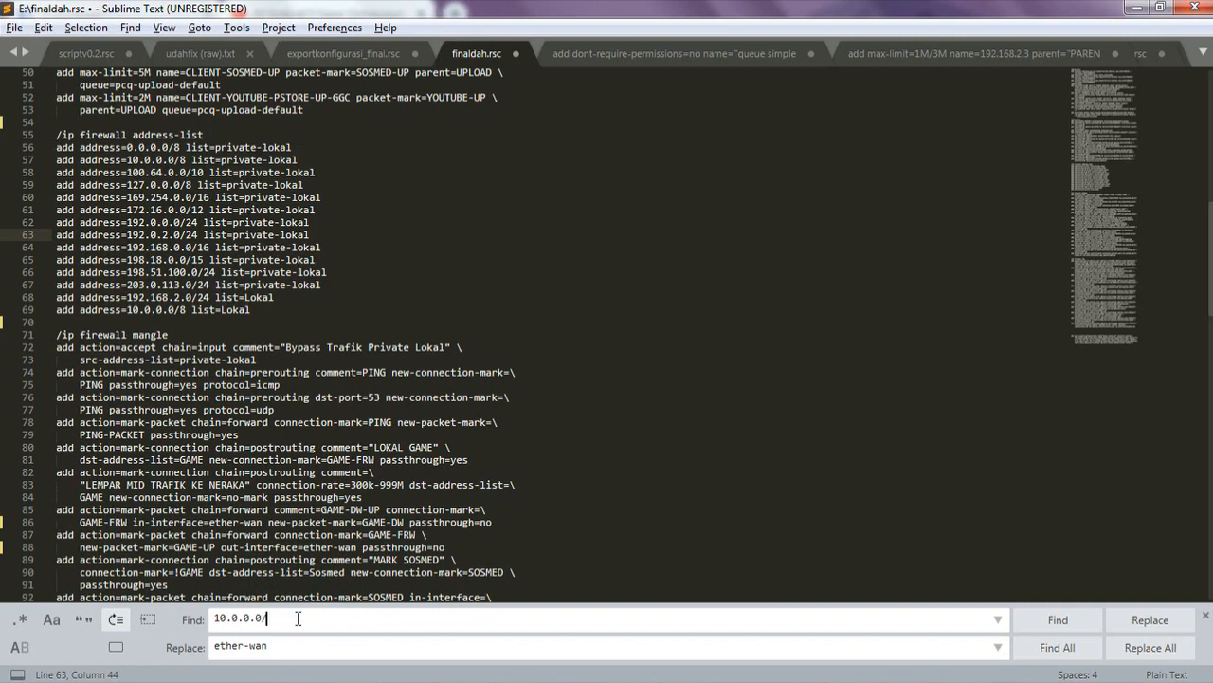
- Enter 10.1 as the replacement text for the 10.0.0.0/8 search
{"action": "left_click_drag", "start_coordinate": [310, 645], "coordinate": [203, 654]}
{"action": "type", "text": "10.1"}
{"action": "left_click_drag", "start_coordinate": [320, 621], "coordinate": [194, 651]}
{"action": "left_click", "coordinate": [290, 626]}
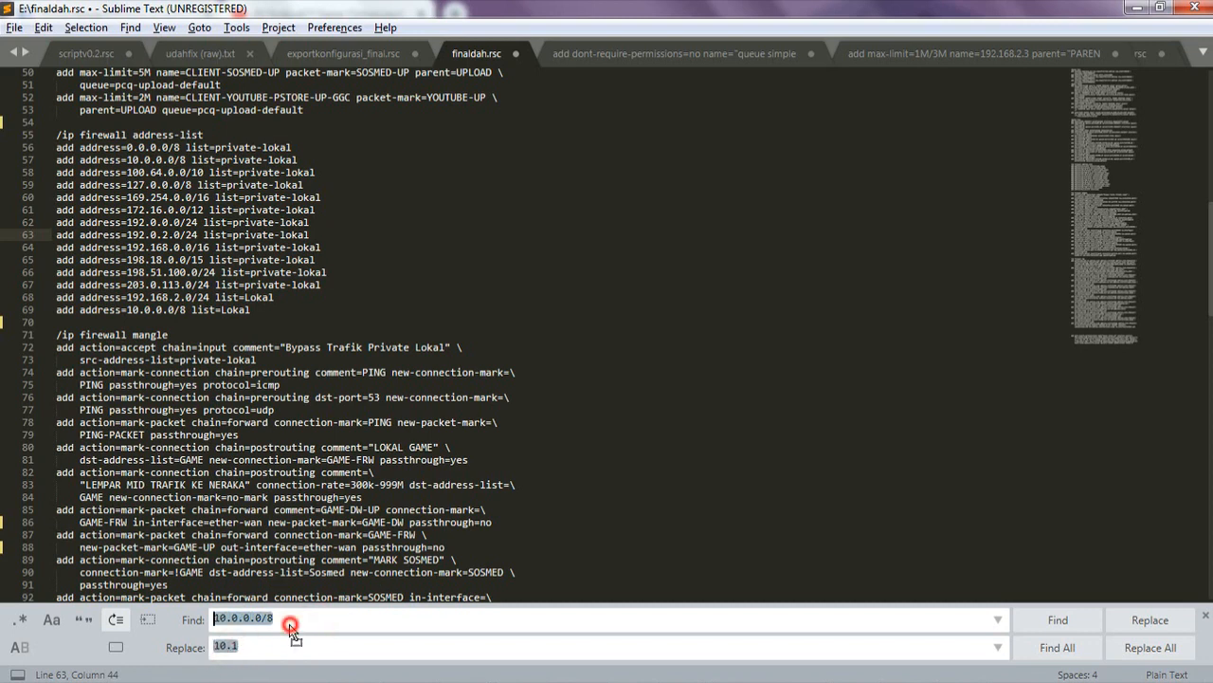
{"action": "left_click_drag", "start_coordinate": [288, 623], "coordinate": [268, 623]}
{"action": "left_click", "coordinate": [296, 626]}
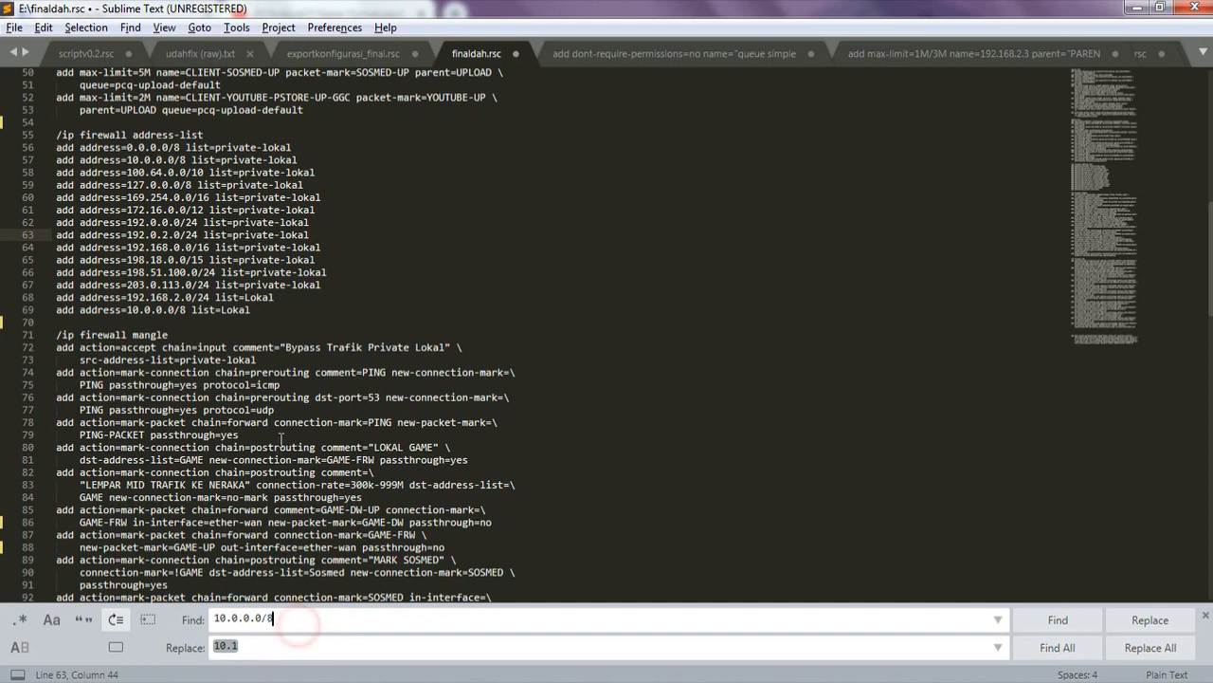
- Copy 10.0.0.0/8 from the Lokal entry on line 69 and paste it as the search term
{"action": "left_click_drag", "start_coordinate": [186, 310], "coordinate": [133, 313]}
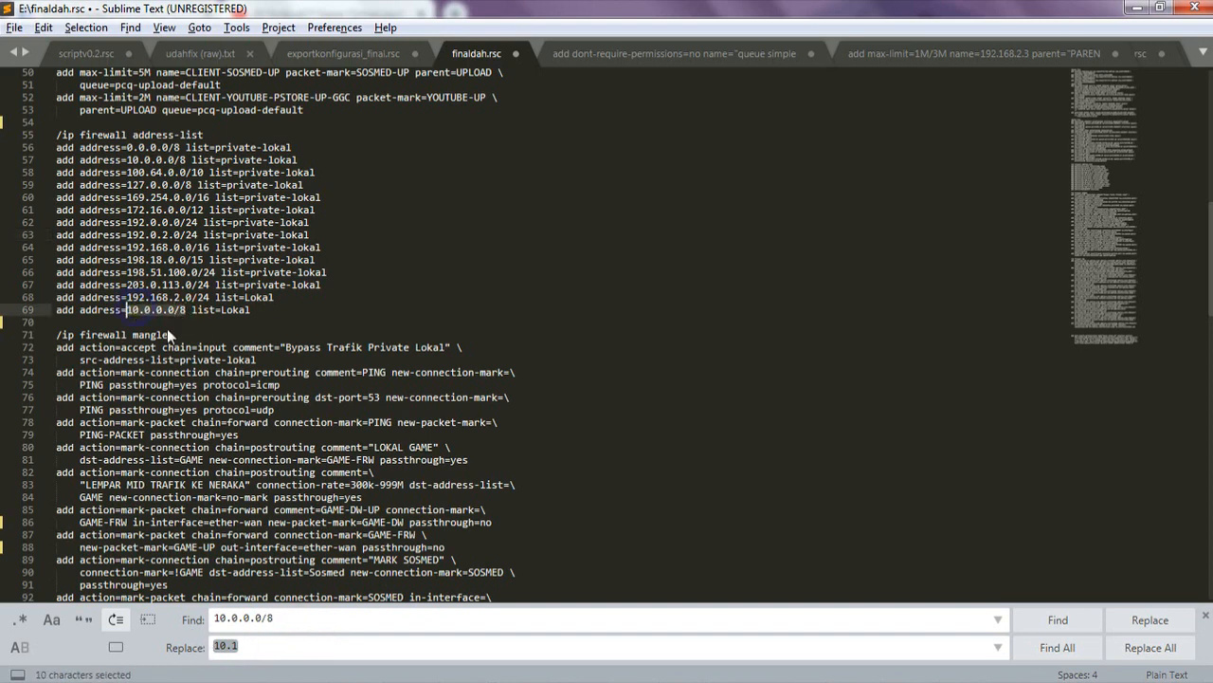
{"action": "right_click", "coordinate": [136, 307]}
{"action": "left_click", "coordinate": [260, 382]}
{"action": "left_click_drag", "start_coordinate": [296, 618], "coordinate": [202, 650]}
{"action": "right_click", "coordinate": [238, 616]}
{"action": "left_click", "coordinate": [286, 584]}
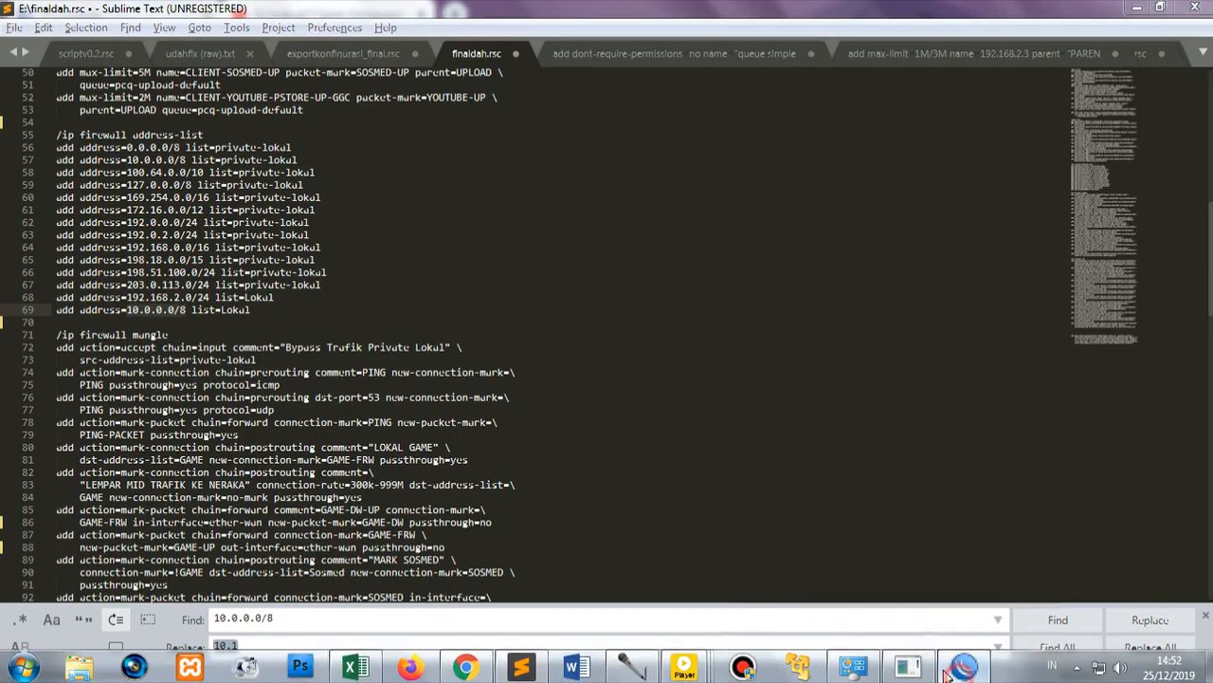
- Switch to WinBox and copy the network value 10.0.0.0 from the properties of the Server address
{"action": "left_click", "coordinate": [958, 676]}
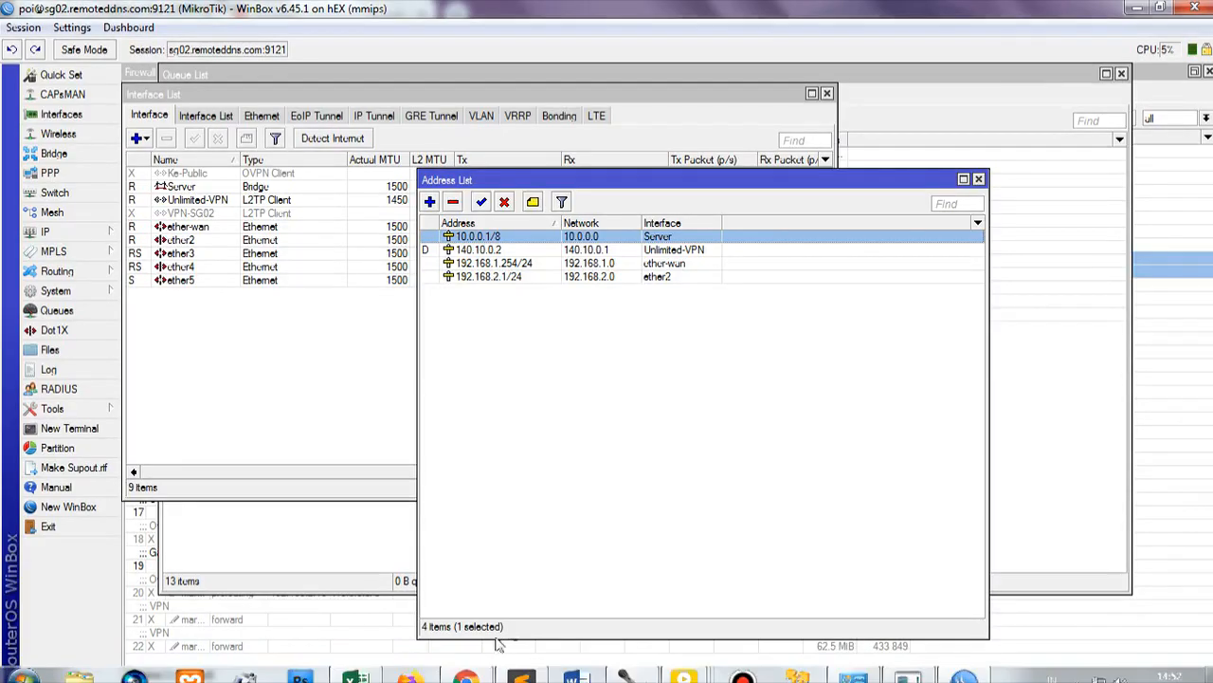
{"action": "double_click", "coordinate": [548, 237]}
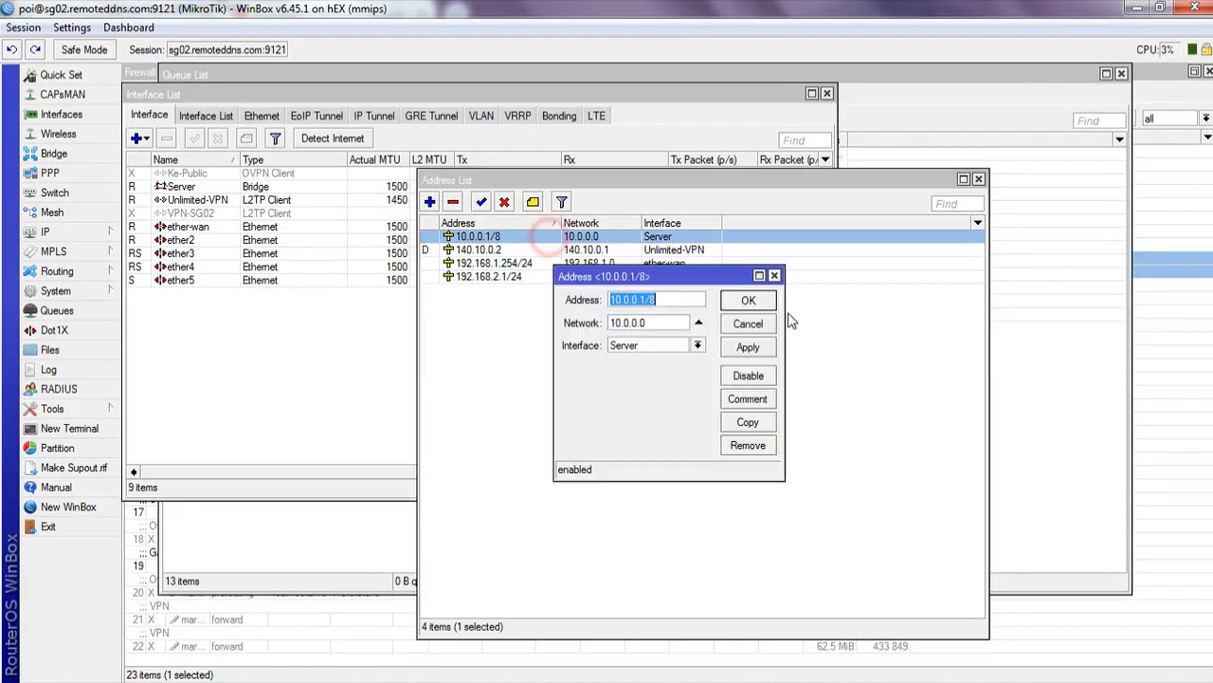
{"action": "double_click", "coordinate": [663, 323]}
{"action": "right_click", "coordinate": [623, 329]}
{"action": "left_click", "coordinate": [664, 359]}
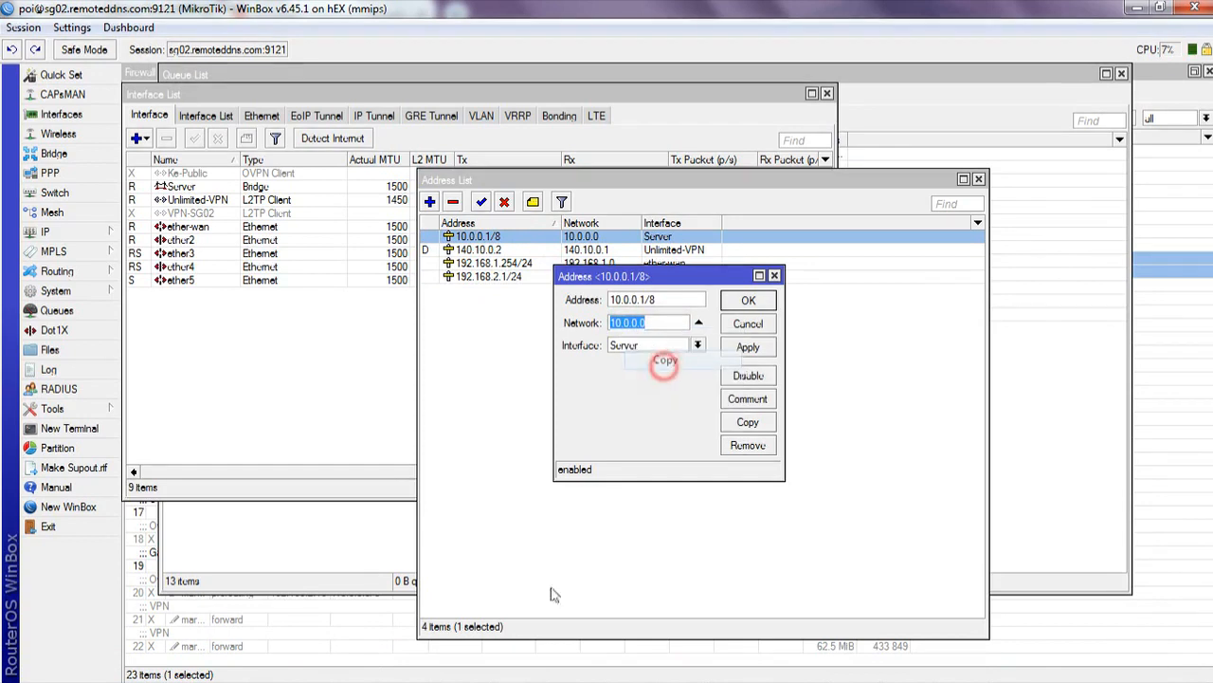
{"action": "left_click", "coordinate": [469, 668]}
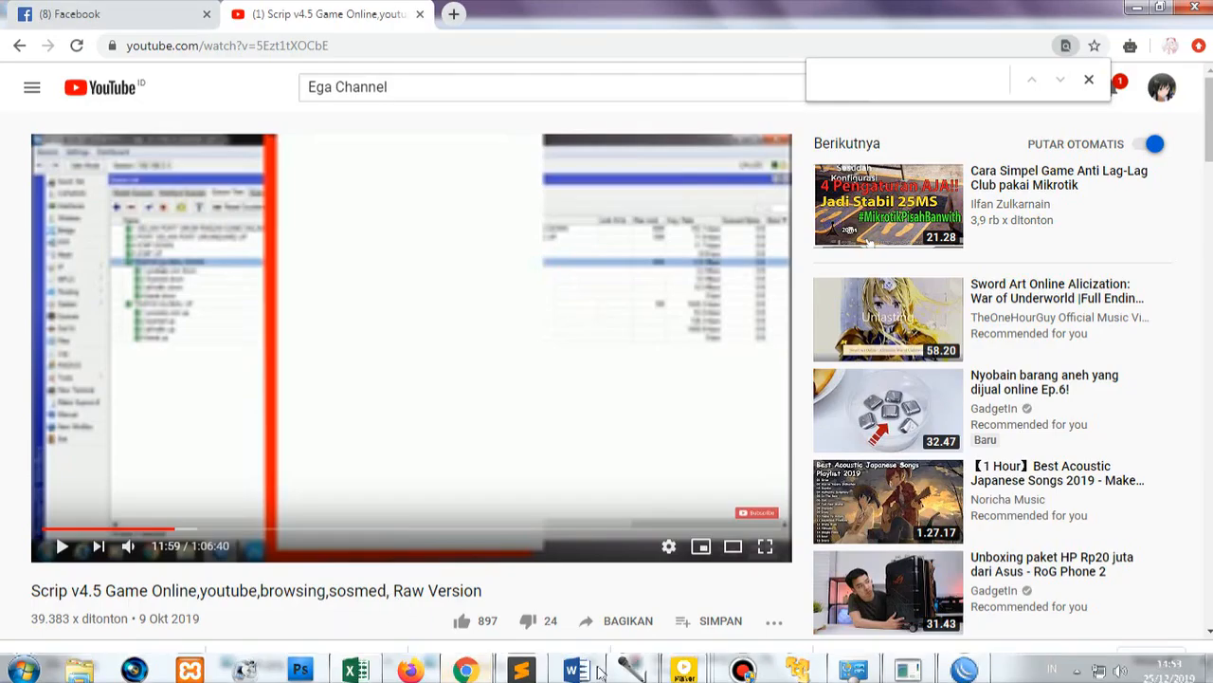
{"action": "left_click", "coordinate": [964, 667]}
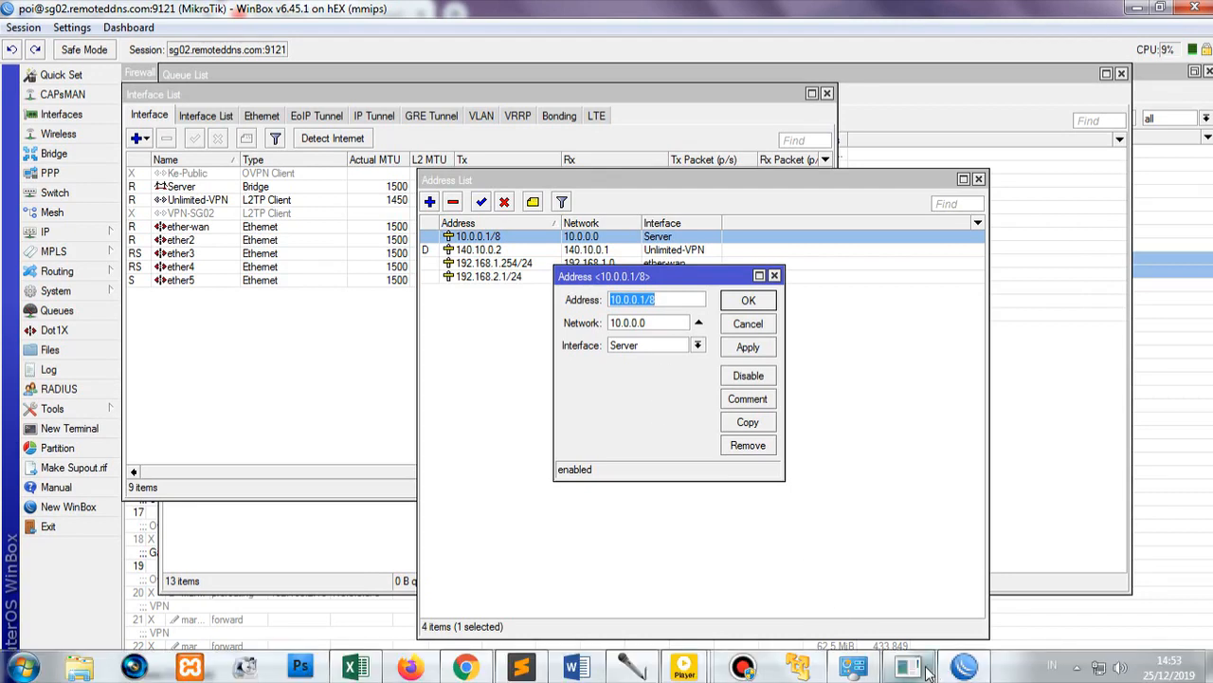
- Switch to Sublime Text, set the replacement text to 10.0.0.0/8 and replace all occurrences of 10.0.0.0/8 in finaldah.rsc
{"action": "left_click", "coordinate": [520, 667]}
{"action": "right_click", "coordinate": [240, 648]}
{"action": "left_click", "coordinate": [285, 611]}
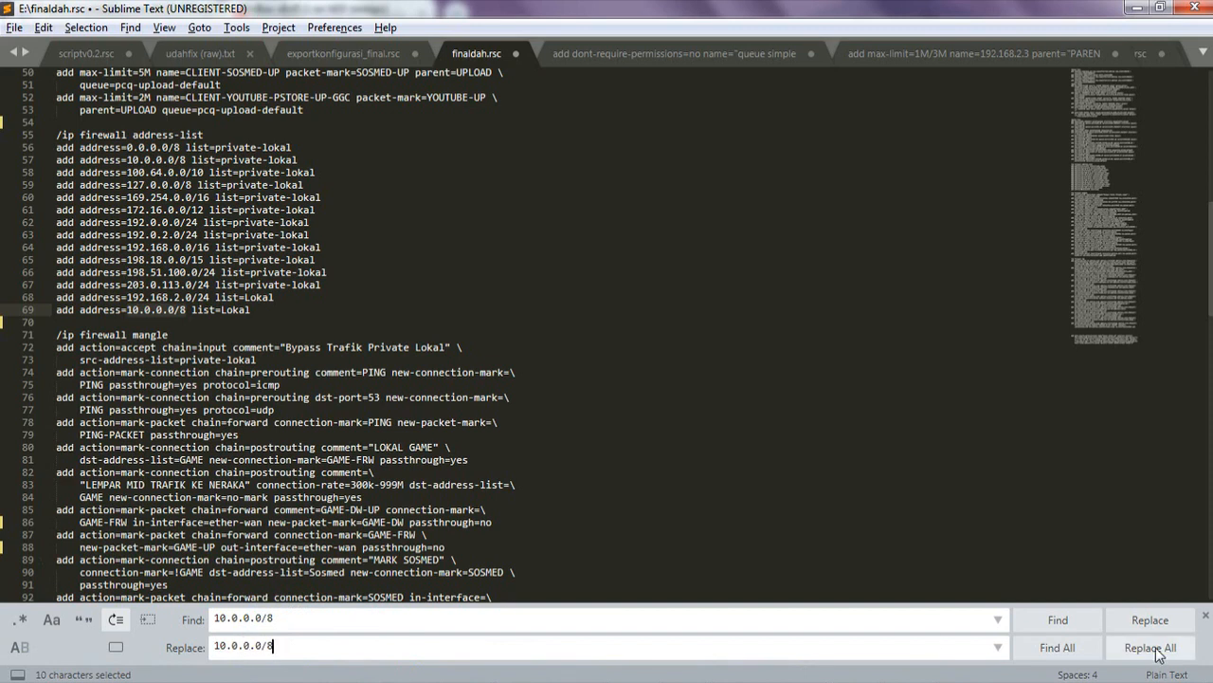
{"action": "left_click", "coordinate": [1123, 652]}
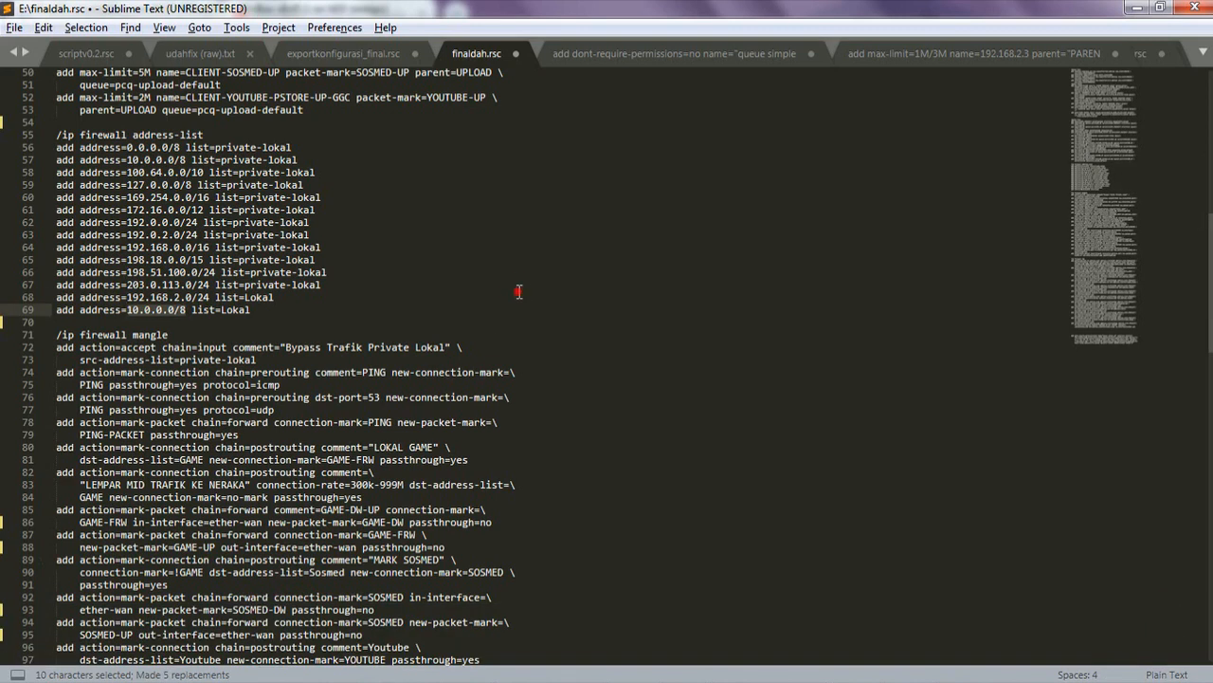
- Review the network addresses in the queue, address-list and mangle sections of finaldah.rsc
{"action": "left_click", "coordinate": [417, 297]}
{"action": "scroll", "coordinate": [417, 409], "scroll_direction": "down", "scroll_amount": 20}
{"action": "scroll", "coordinate": [417, 409], "scroll_direction": "up", "scroll_amount": 19}
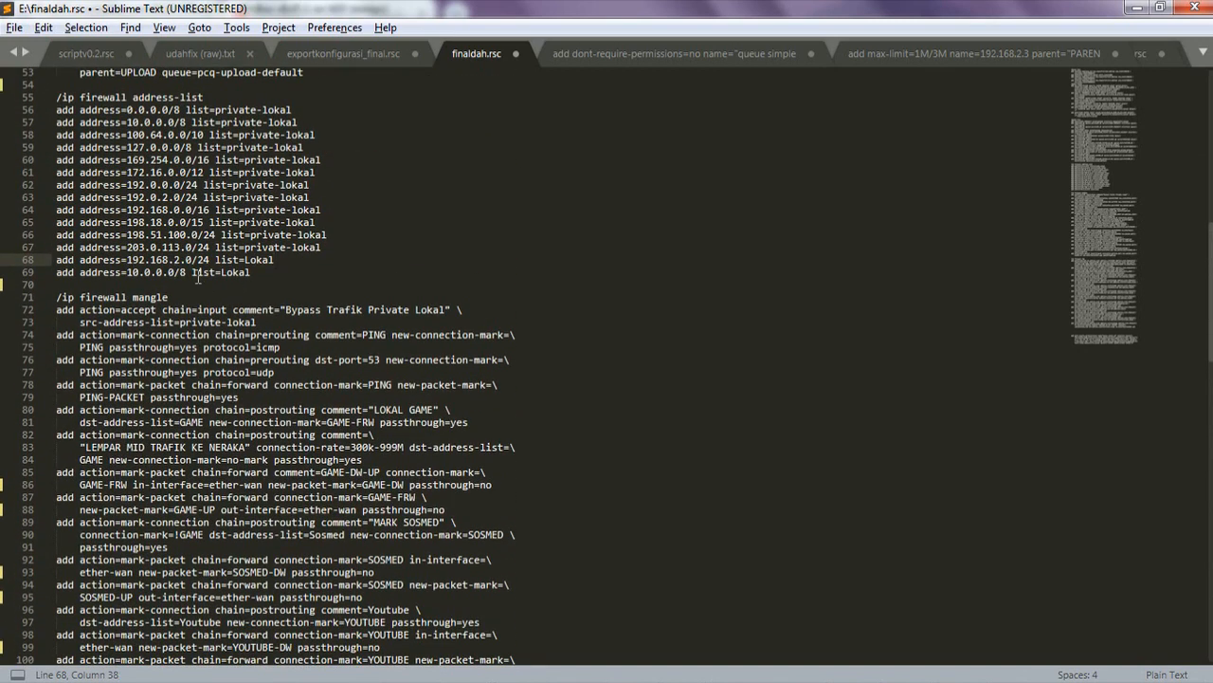
{"action": "scroll", "coordinate": [211, 309], "scroll_direction": "up", "scroll_amount": 6}
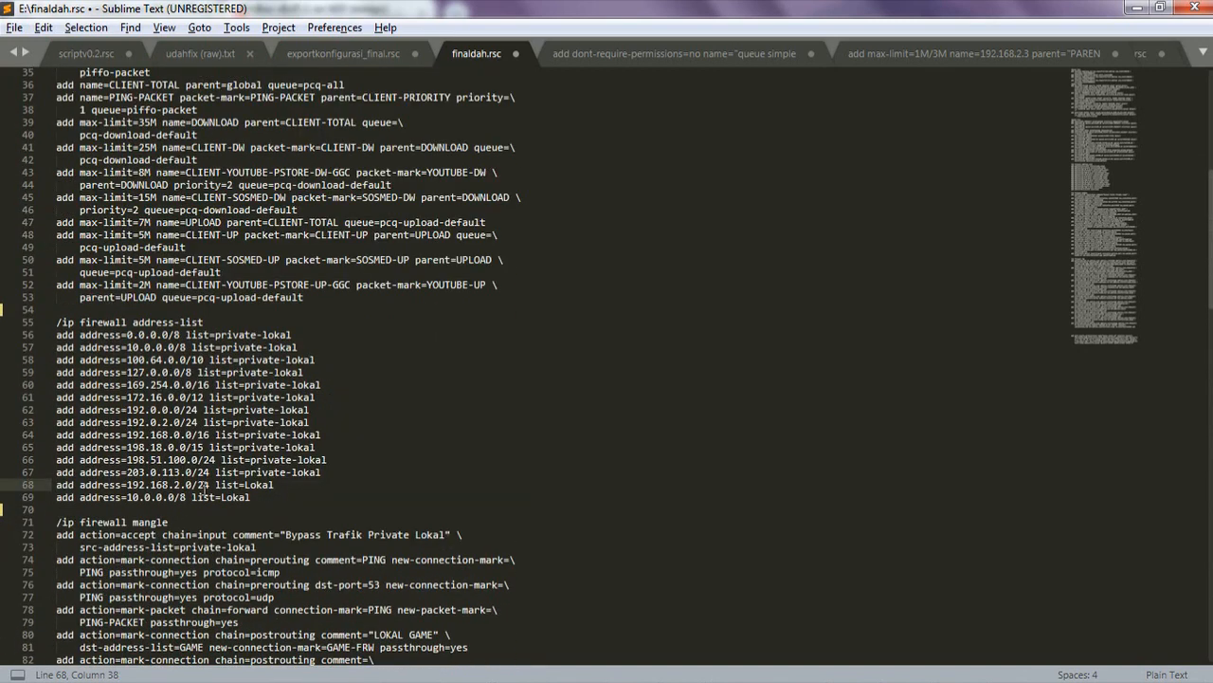
{"action": "scroll", "coordinate": [226, 421], "scroll_direction": "up", "scroll_amount": 4}
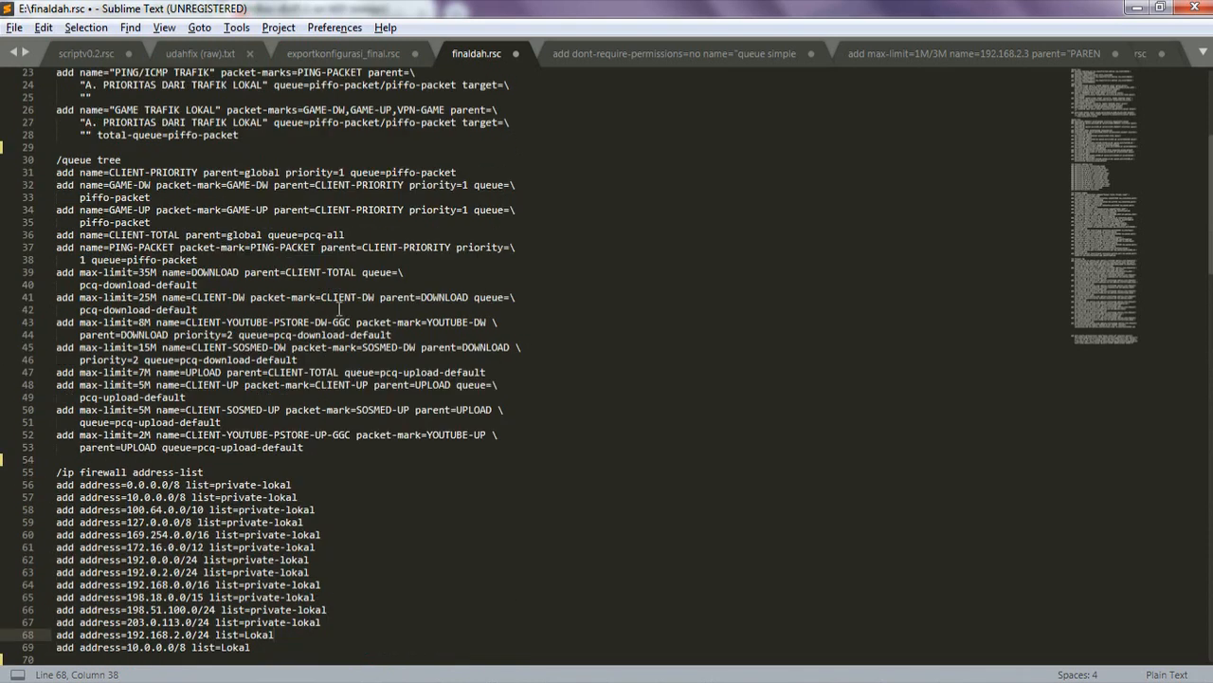
{"action": "scroll", "coordinate": [421, 256], "scroll_direction": "up", "scroll_amount": 7}
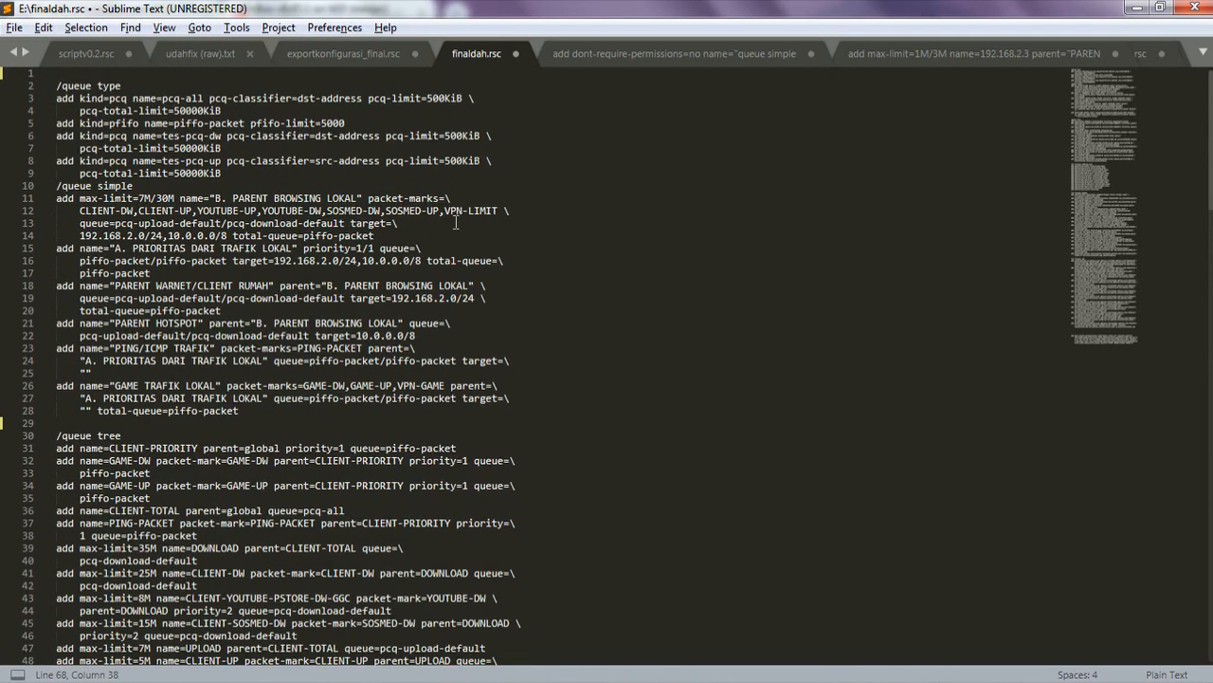
{"action": "scroll", "coordinate": [477, 454], "scroll_direction": "down", "scroll_amount": 9}
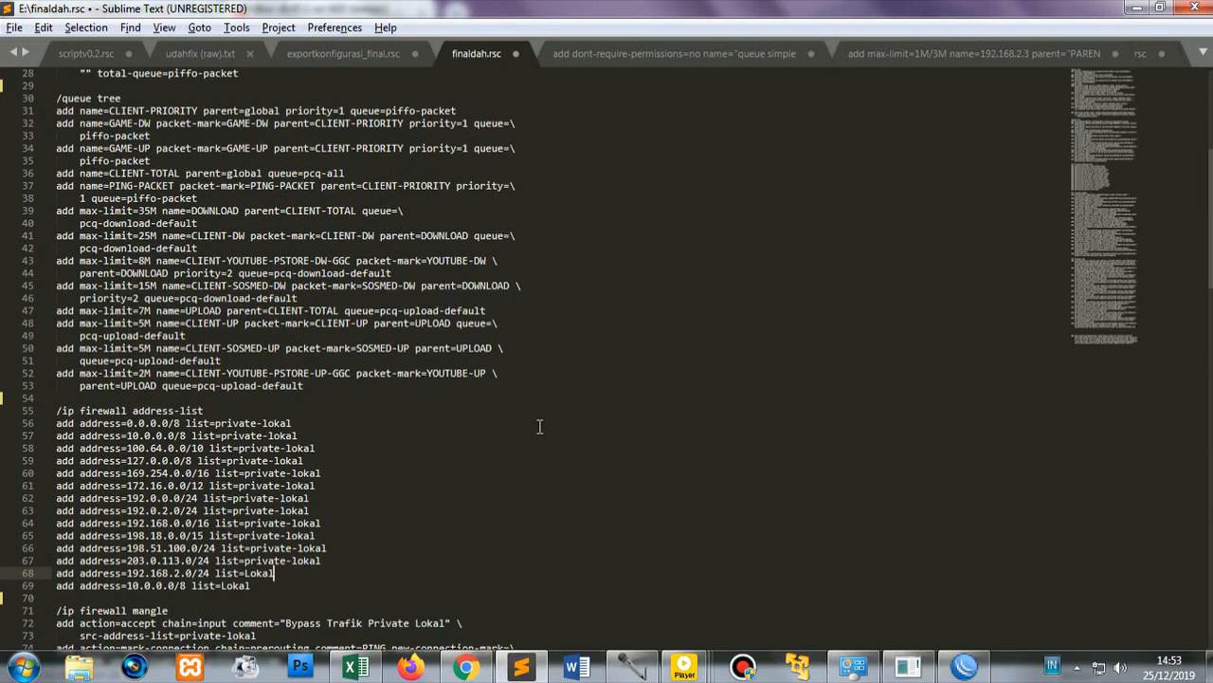
{"action": "scroll", "coordinate": [625, 248], "scroll_direction": "up", "scroll_amount": 9}
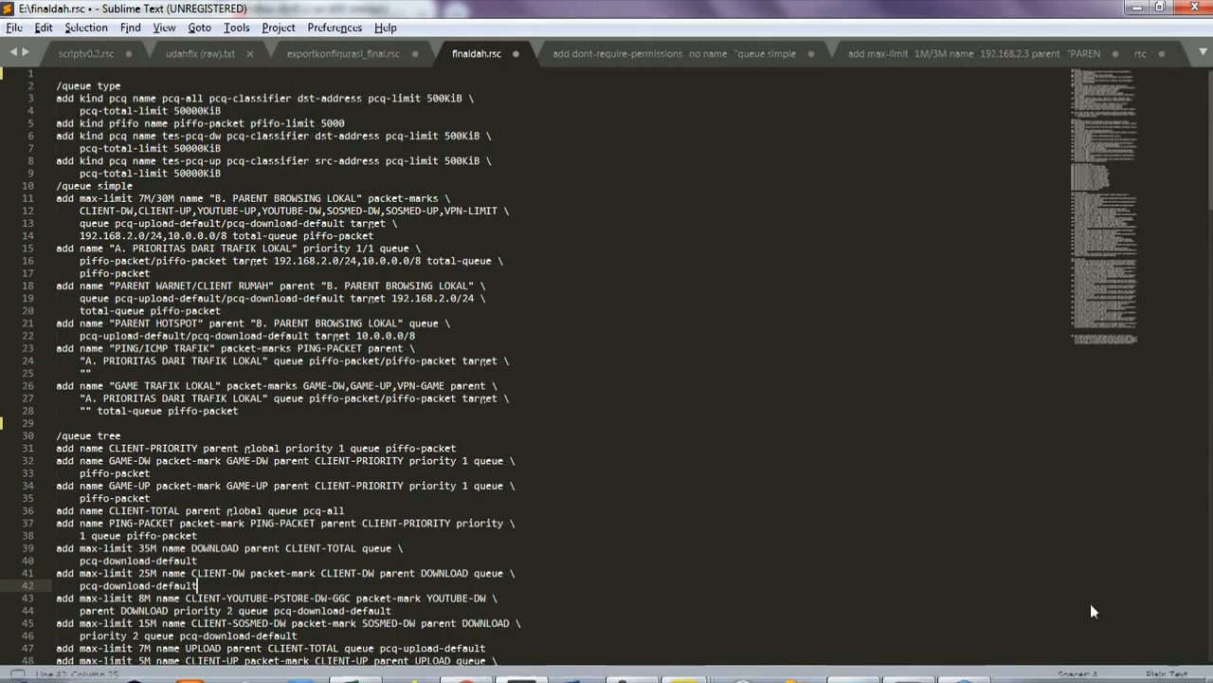
- Switch to WinBox and copy the network value 192.168.2.0 from the properties of the ether2 address
{"action": "left_click", "coordinate": [964, 664]}
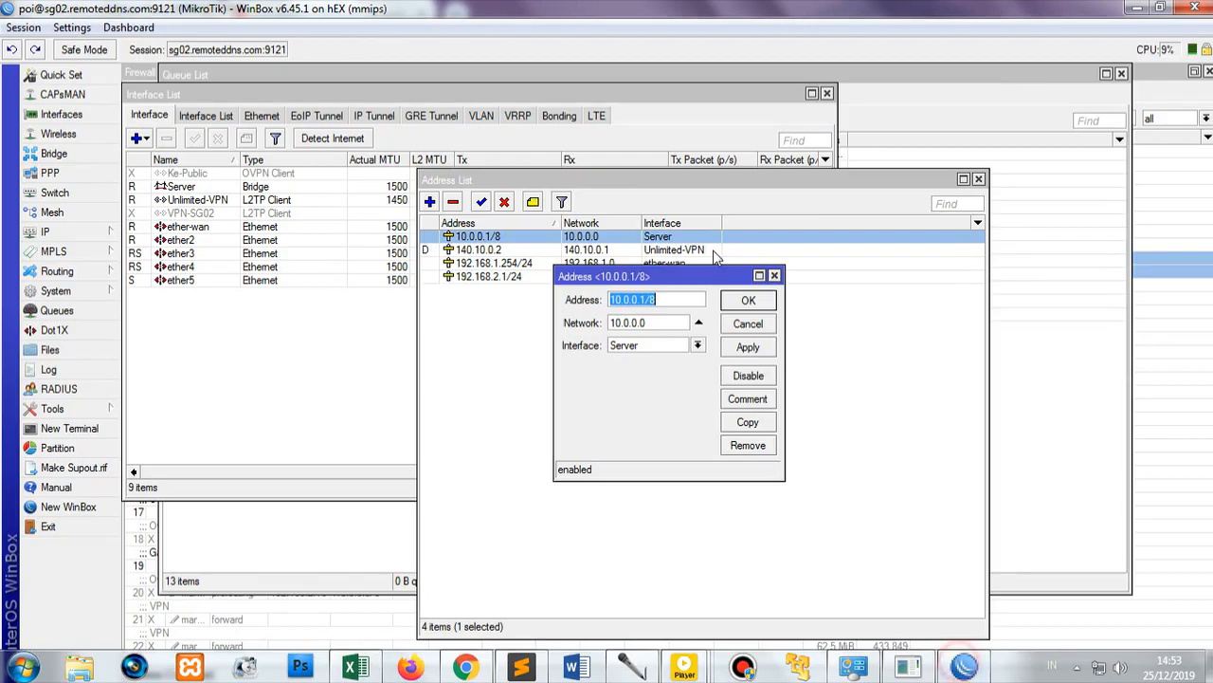
{"action": "left_click", "coordinate": [495, 275]}
{"action": "double_click", "coordinate": [496, 276]}
{"action": "double_click", "coordinate": [696, 342]}
{"action": "right_click", "coordinate": [641, 345]}
{"action": "left_click", "coordinate": [680, 377]}
- Switch to Sublime Text and set the Replace search term for finaldah.rsc to 192.168.2.0/24
{"action": "left_click", "coordinate": [946, 669]}
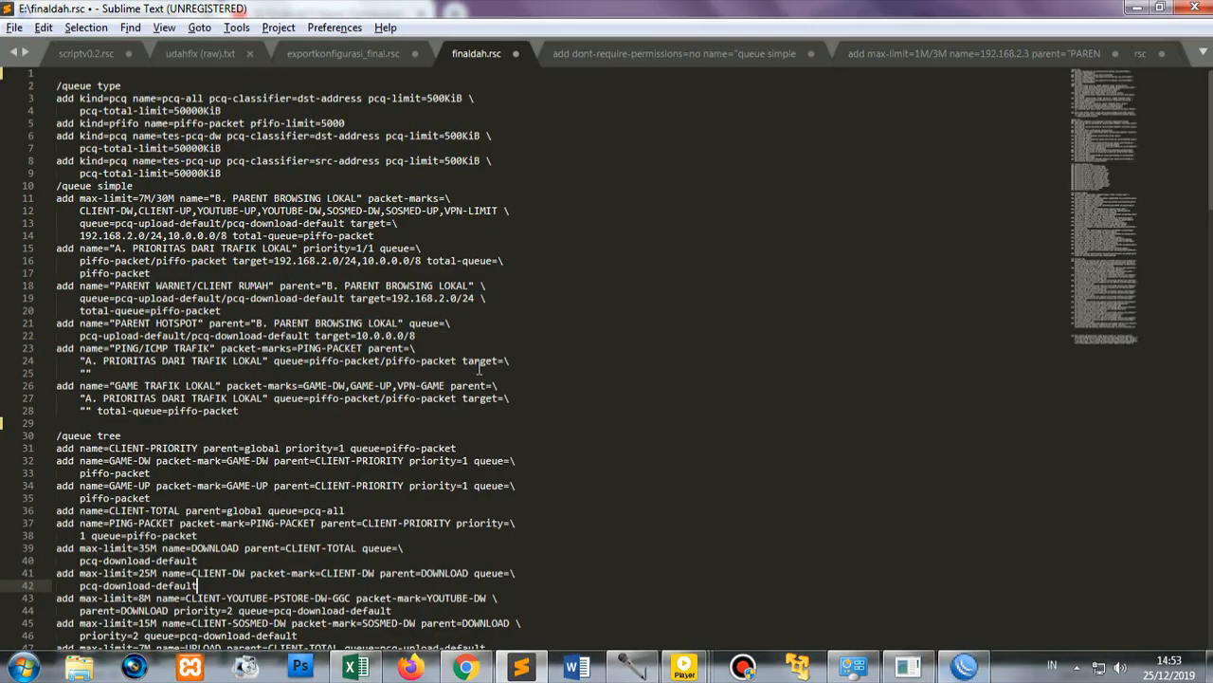
{"action": "left_click", "coordinate": [266, 273]}
{"action": "key", "text": "ctrl+f"}
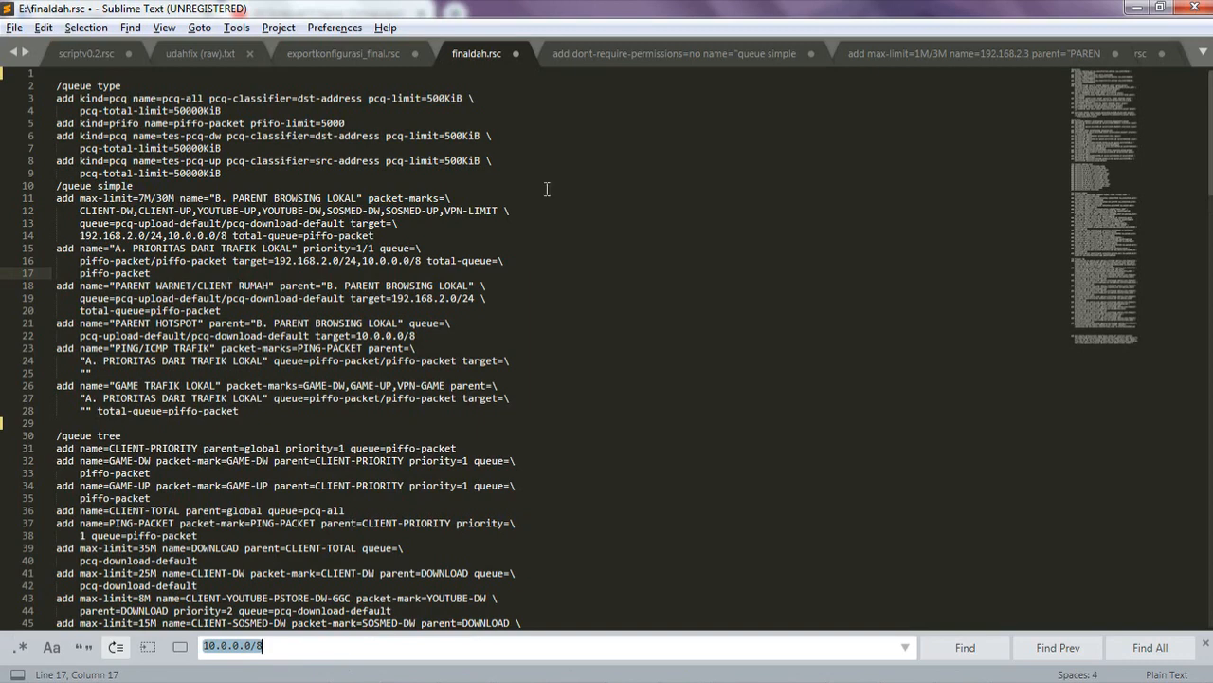
{"action": "left_click", "coordinate": [1205, 643]}
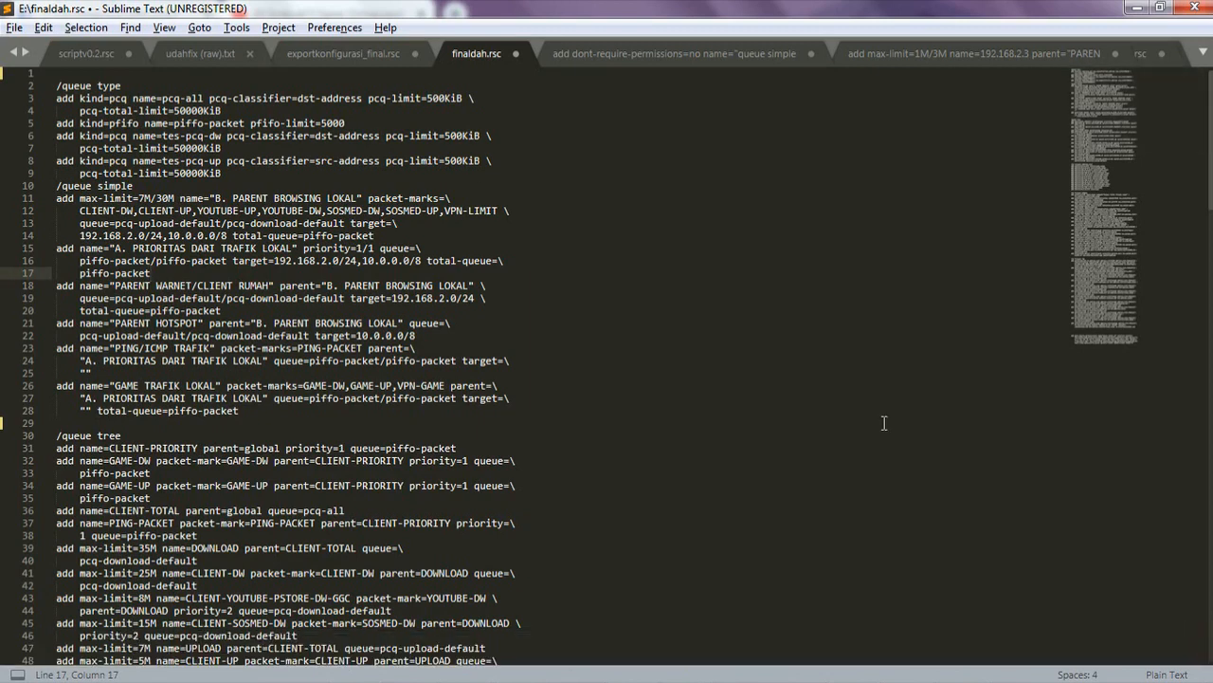
{"action": "key", "text": "ctrl+h"}
{"action": "left_click_drag", "start_coordinate": [286, 618], "coordinate": [255, 618]}
{"action": "left_click", "coordinate": [255, 618]}
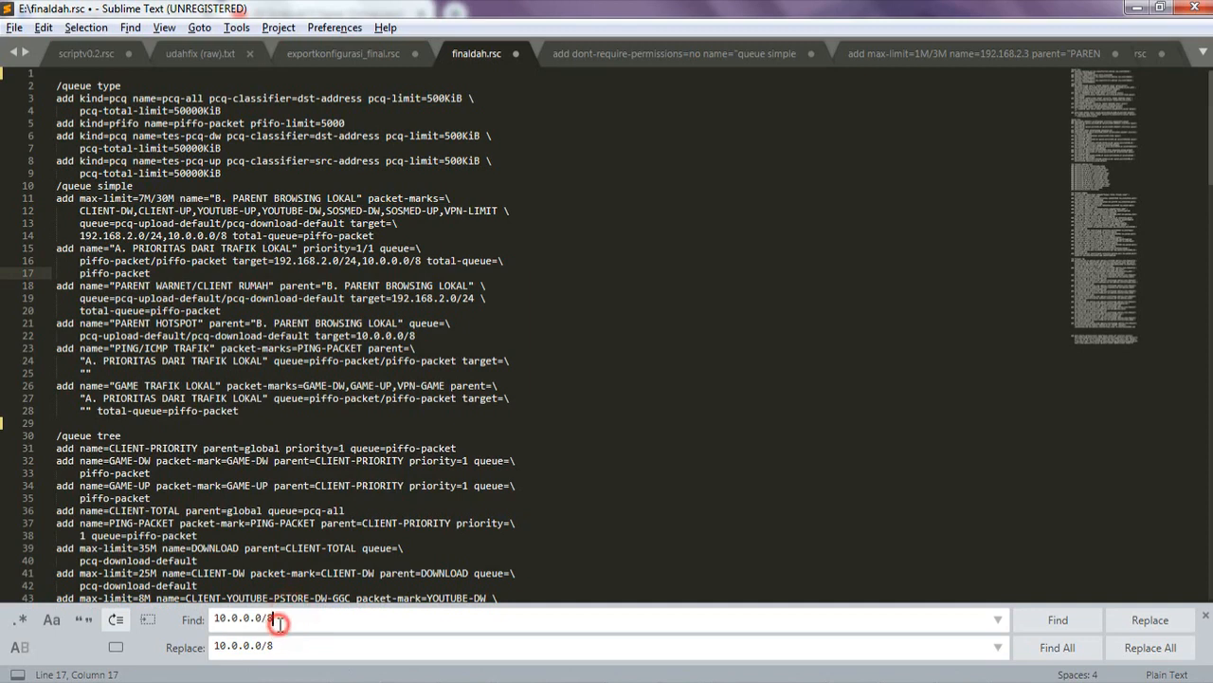
{"action": "triple_click", "coordinate": [281, 619]}
{"action": "key", "text": "ctrl+v"}
- Replace all occurrences of 192.168.2.0/24 in finaldah.rsc with 192.168.9.0/4
{"action": "key", "text": "Tab"}
{"action": "type", "text": "192.168"}
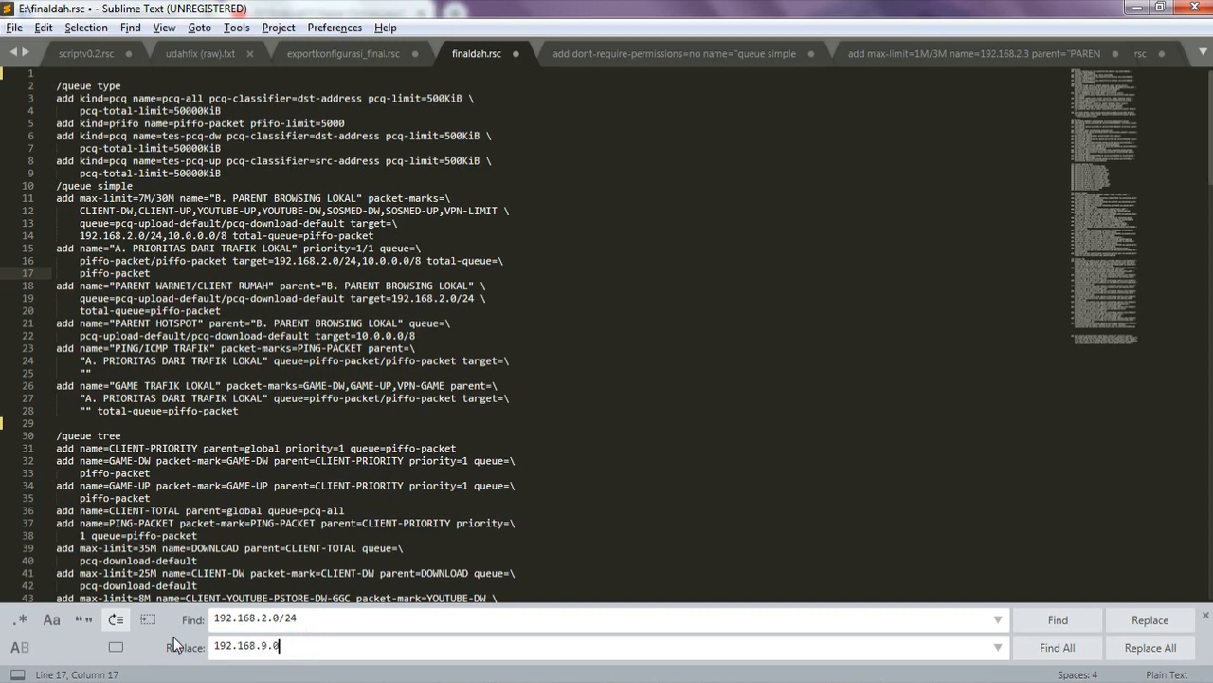
{"action": "type", "text": ".9.0/4"}
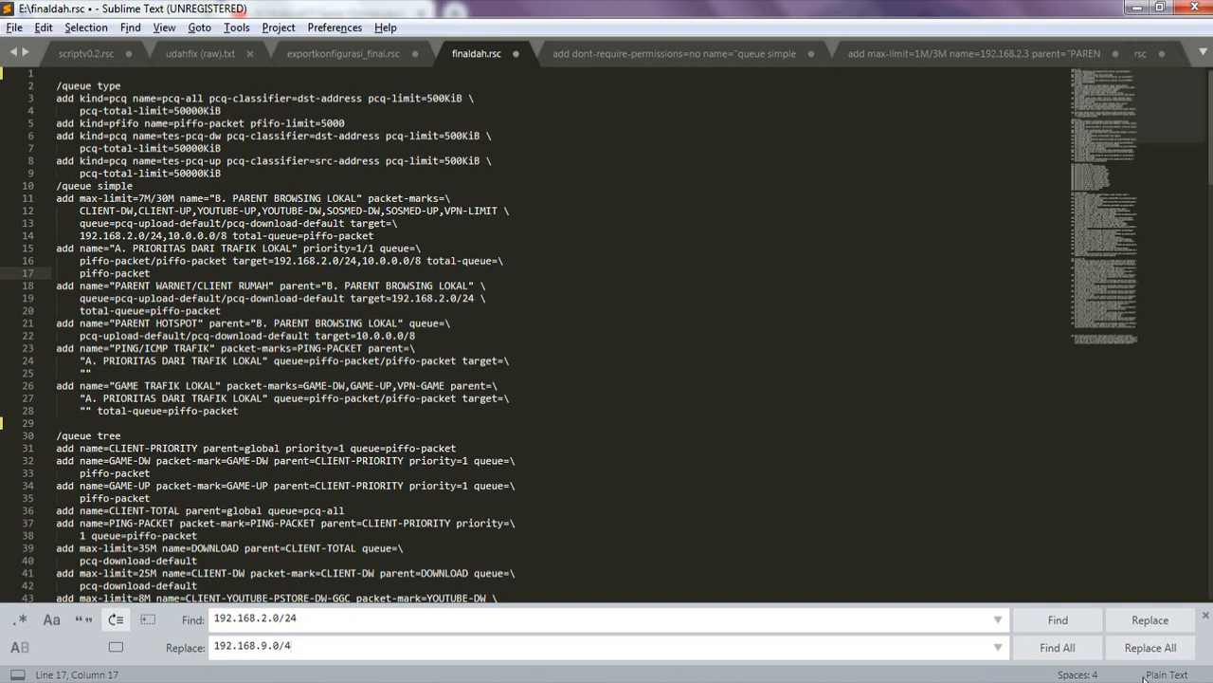
{"action": "left_click", "coordinate": [1150, 647]}
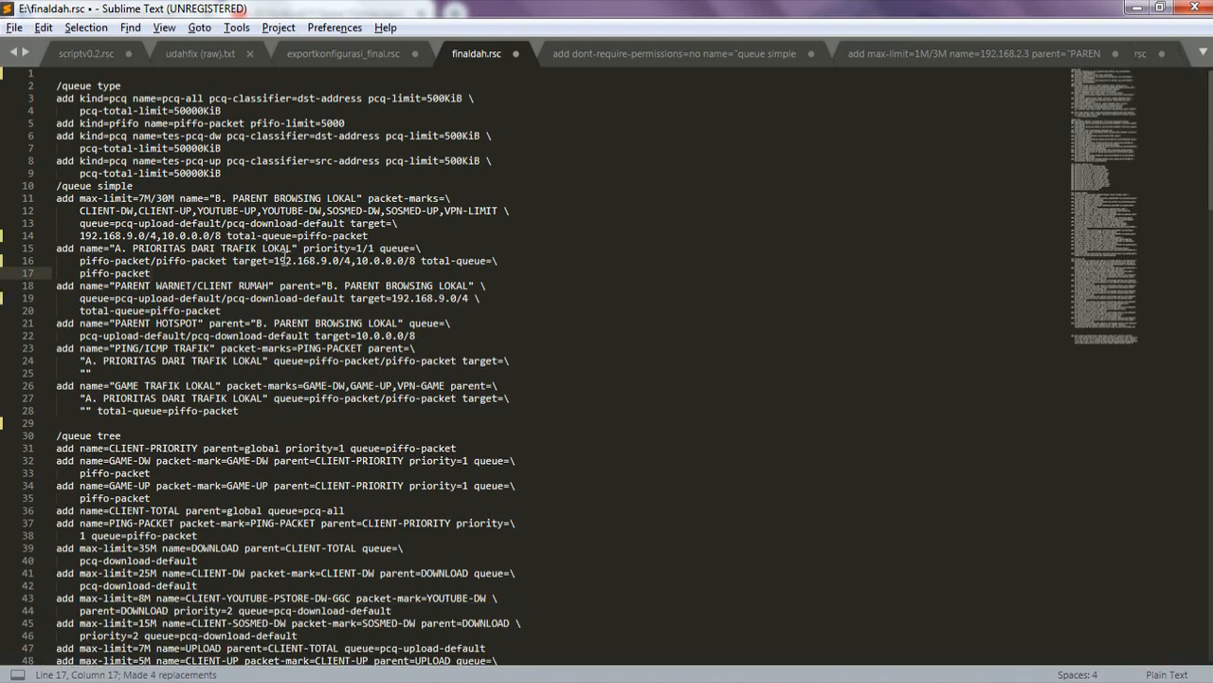
- Correct the first target network of the A. PRIORITAS DARI TRAFIK LOKAL queue on line 16 to 192.168.9.0/24
{"action": "left_click_drag", "start_coordinate": [274, 248], "coordinate": [369, 266]}
{"action": "left_click", "coordinate": [324, 270]}
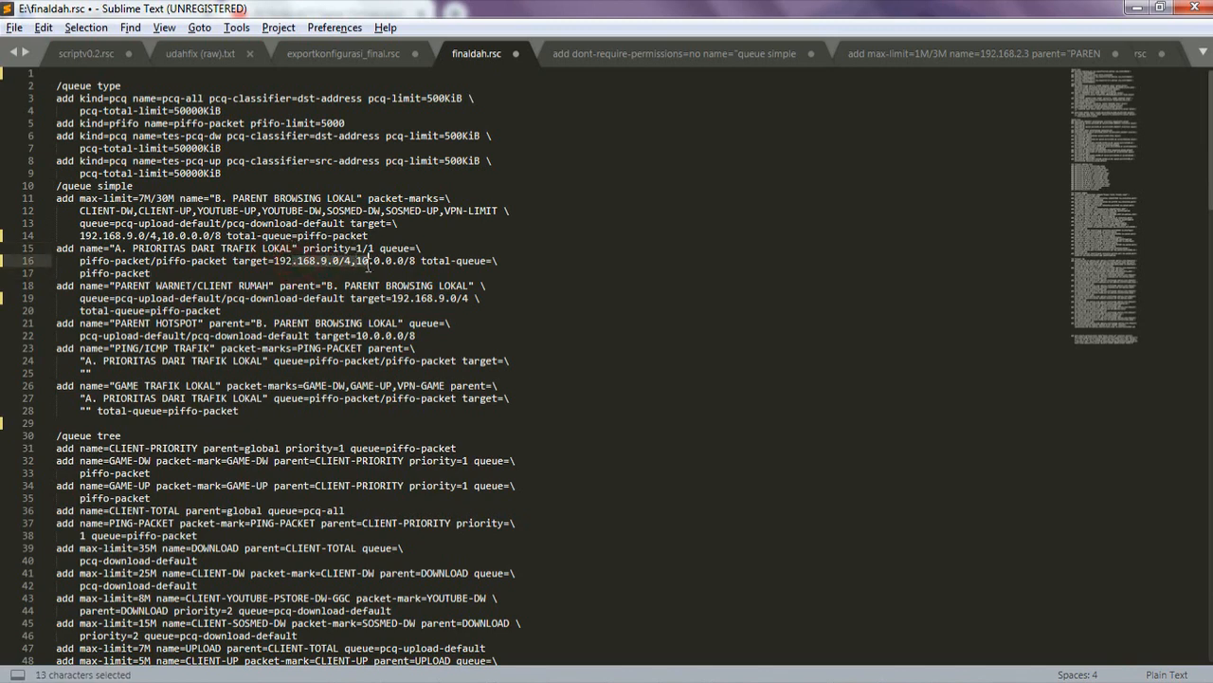
{"action": "left_click", "coordinate": [344, 261]}
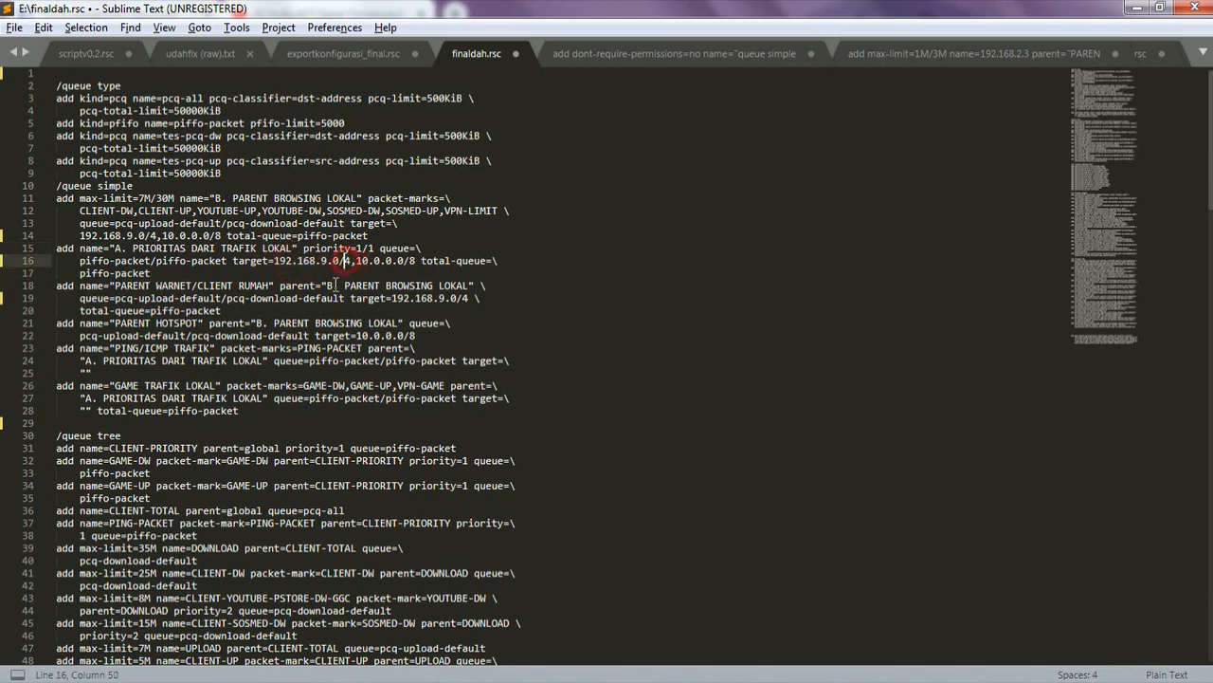
{"action": "type", "text": "2"}
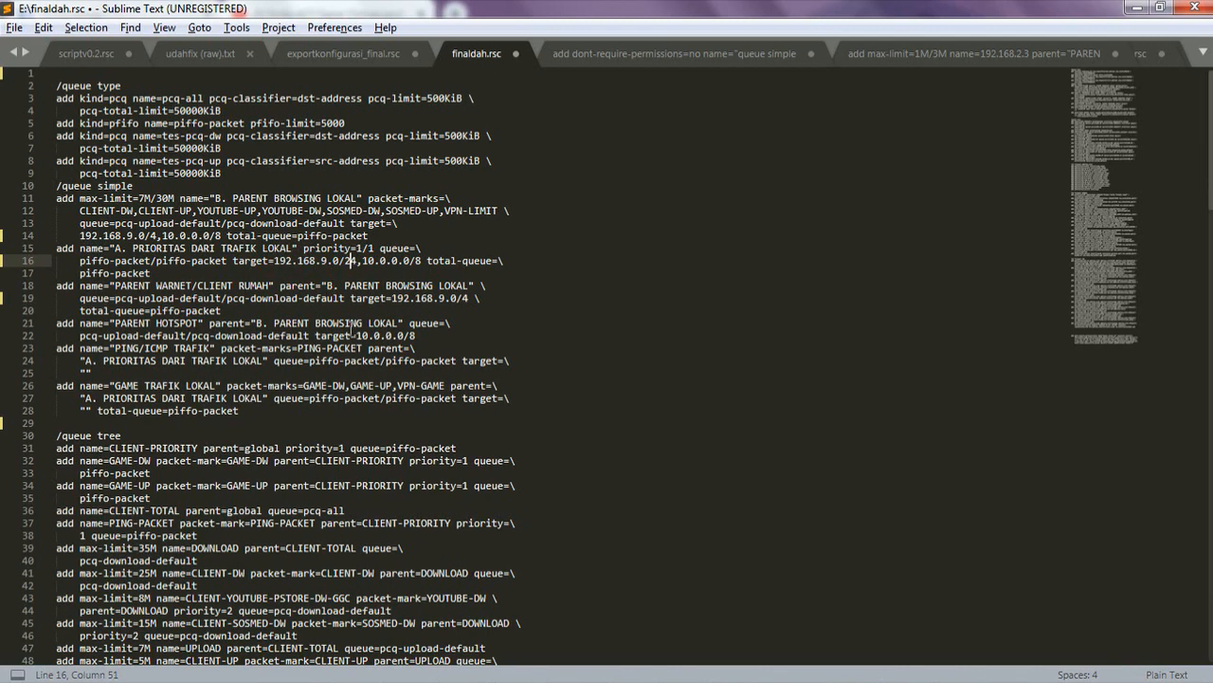
{"action": "left_click", "coordinate": [355, 362]}
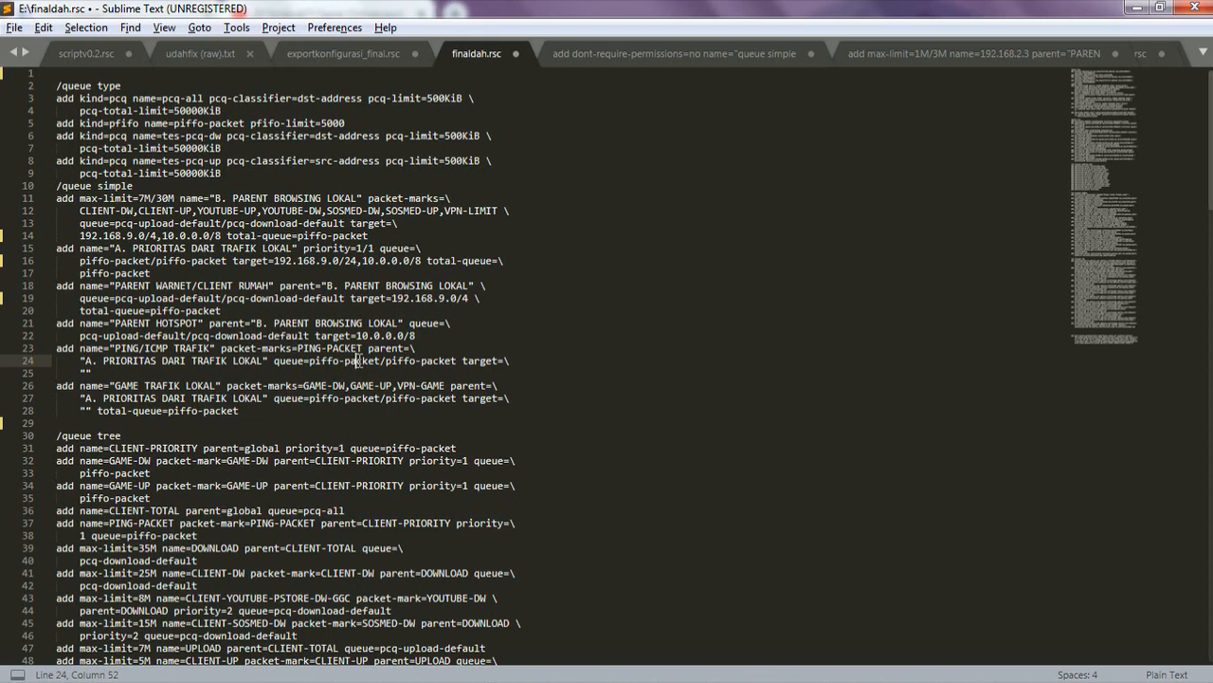
{"action": "left_click", "coordinate": [558, 220]}
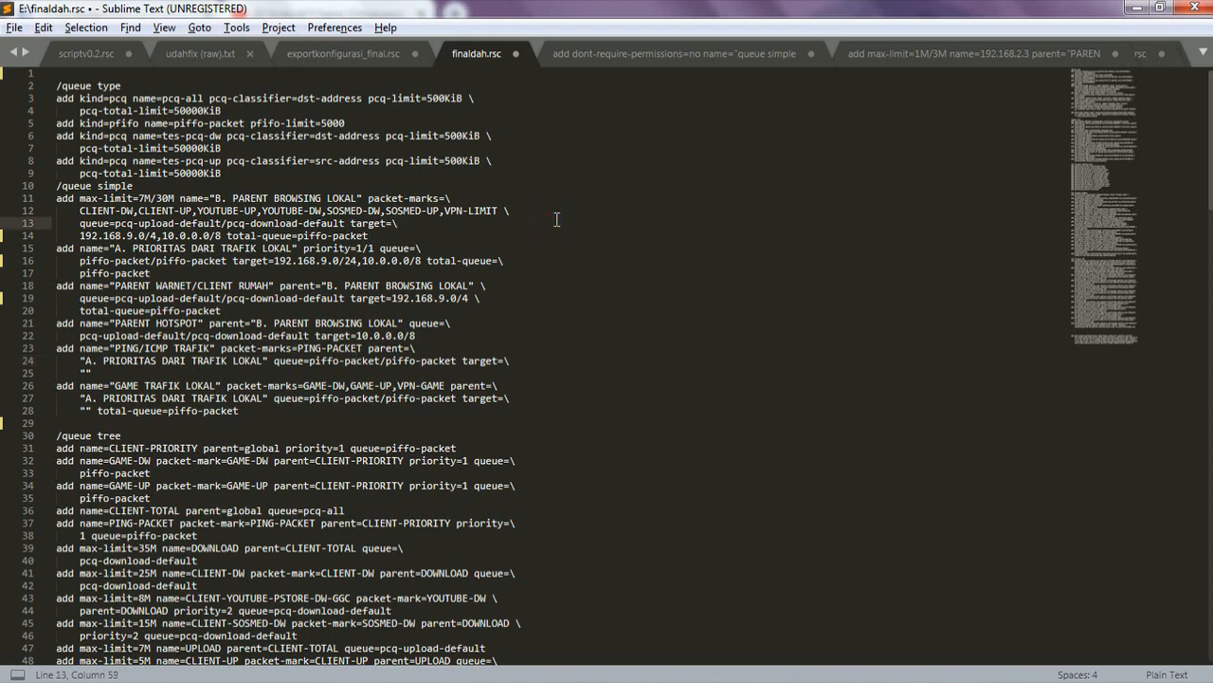
- Undo the prefix correction on line 16 and the last two replace-all operations
{"action": "key", "text": "ctrl+z"}
{"action": "key", "text": "ctrl+z"}
{"action": "key", "text": "ctrl+z"}
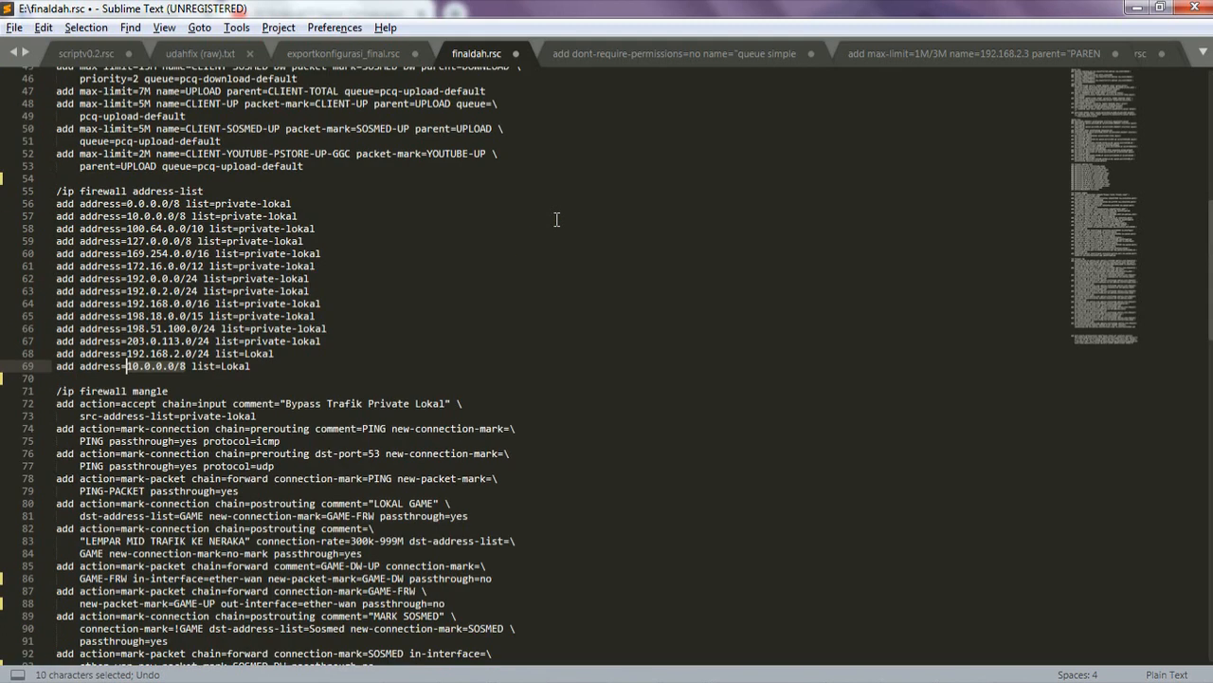
- Check the restored finaldah.rsc script from the queue types through the simple queue script at its end
{"action": "left_click", "coordinate": [406, 306]}
{"action": "scroll", "coordinate": [407, 303], "scroll_direction": "up", "scroll_amount": 15}
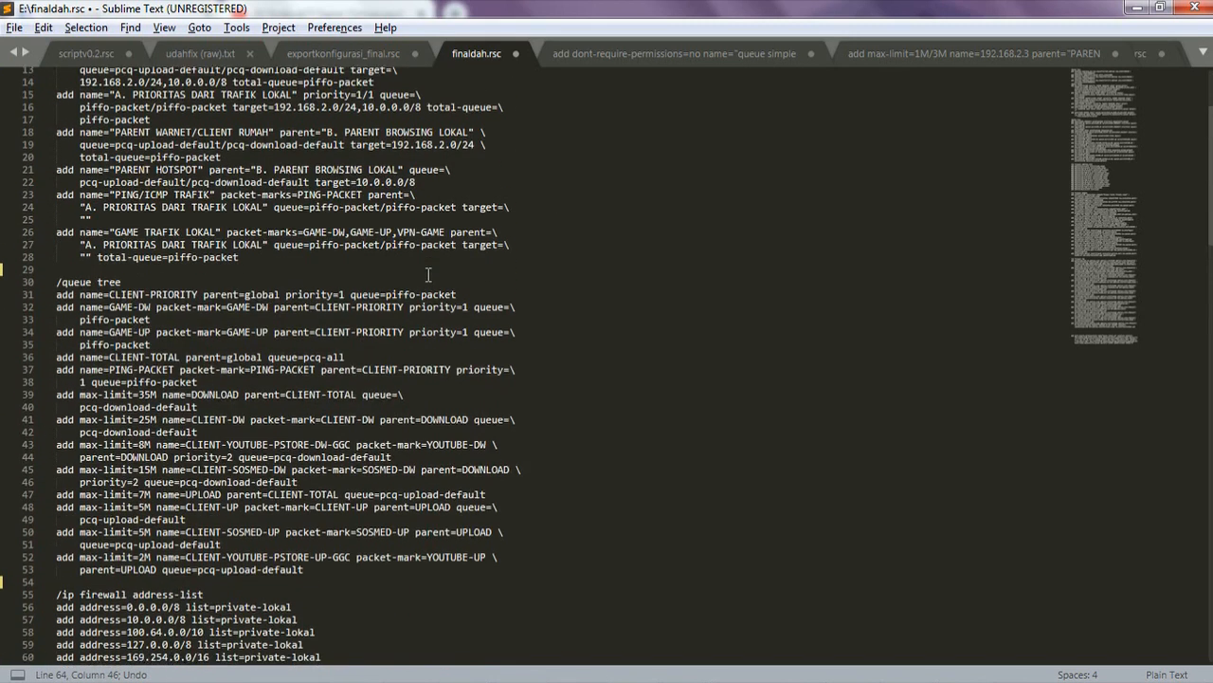
{"action": "scroll", "coordinate": [446, 272], "scroll_direction": "up", "scroll_amount": 1}
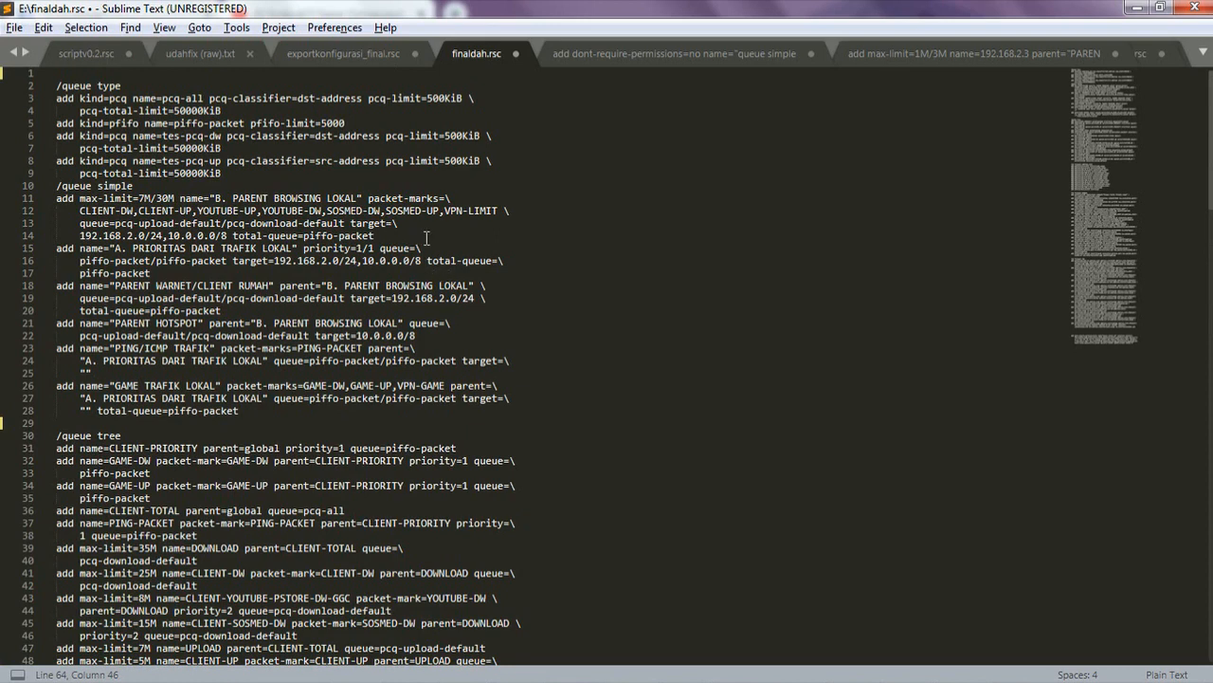
{"action": "scroll", "coordinate": [305, 235], "scroll_direction": "down", "scroll_amount": 15}
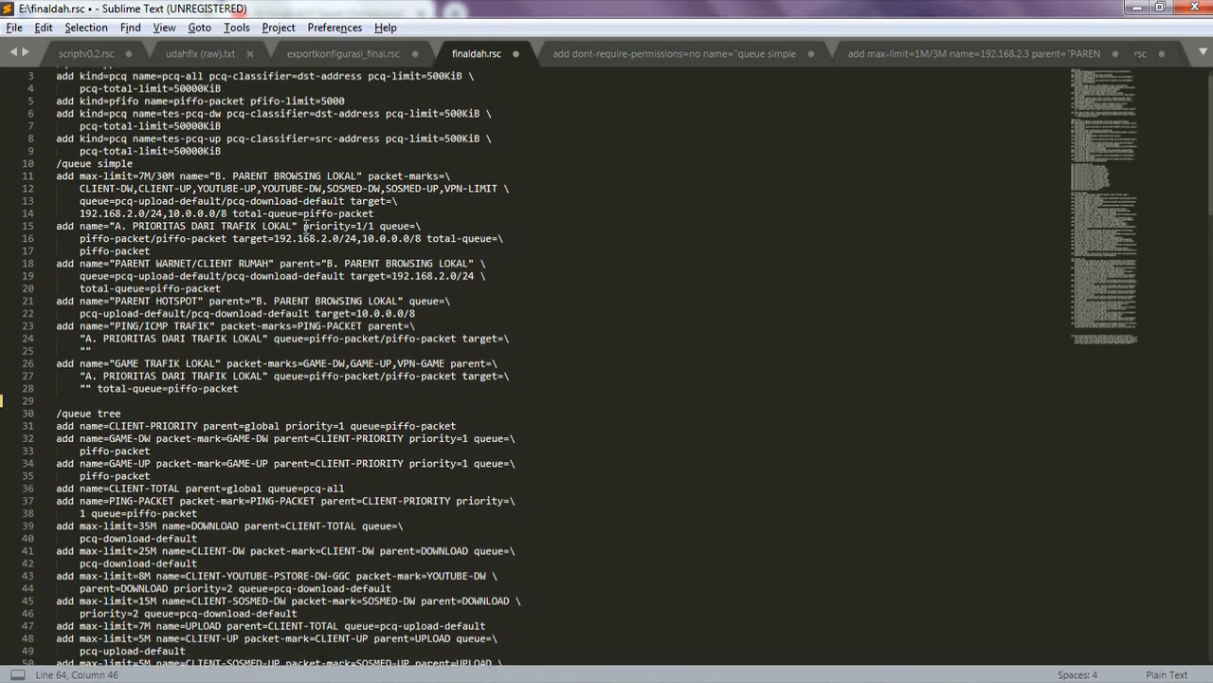
{"action": "scroll", "coordinate": [315, 240], "scroll_direction": "down", "scroll_amount": 20}
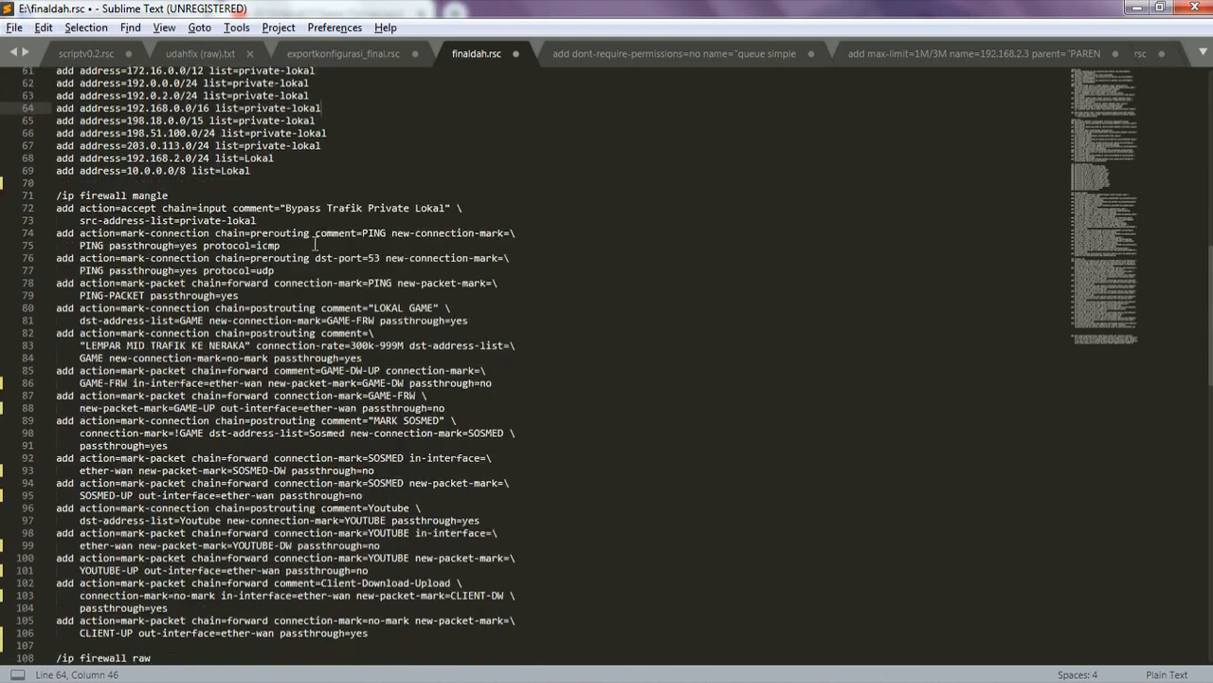
{"action": "scroll", "coordinate": [319, 254], "scroll_direction": "down", "scroll_amount": 2}
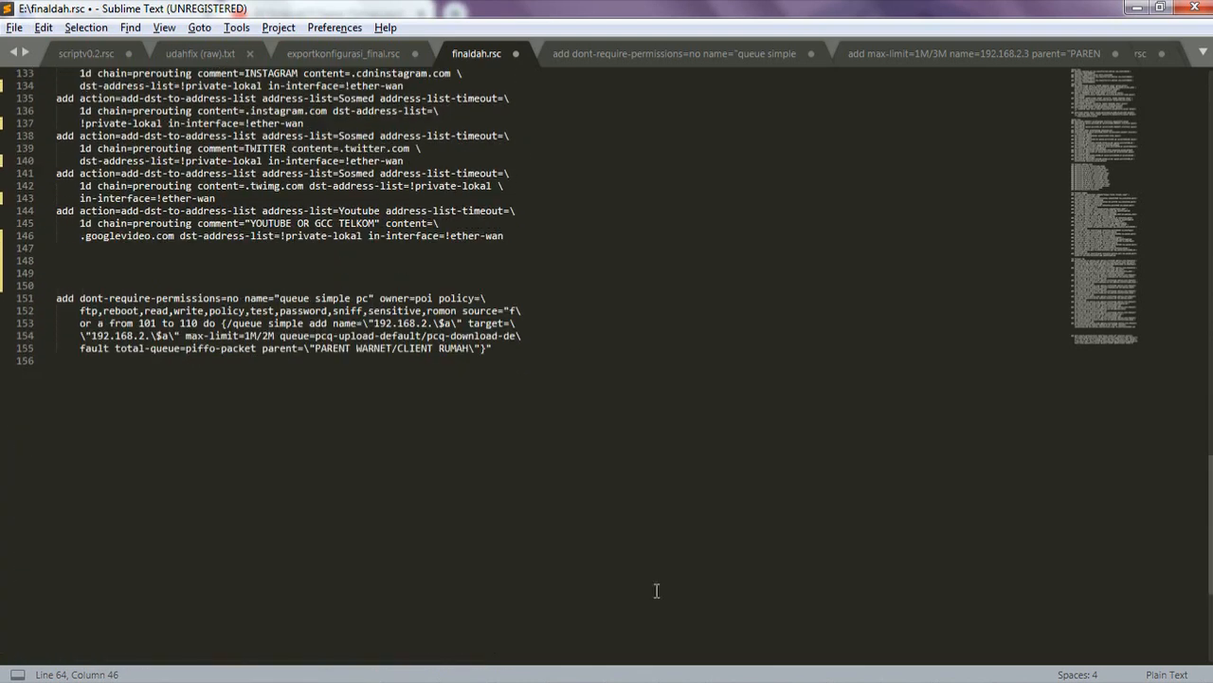
- Switch to the excelmangle workbook in Excel and view the local IP and bandwidth notes on the Sekedar Info sheet
{"action": "left_click", "coordinate": [964, 666]}
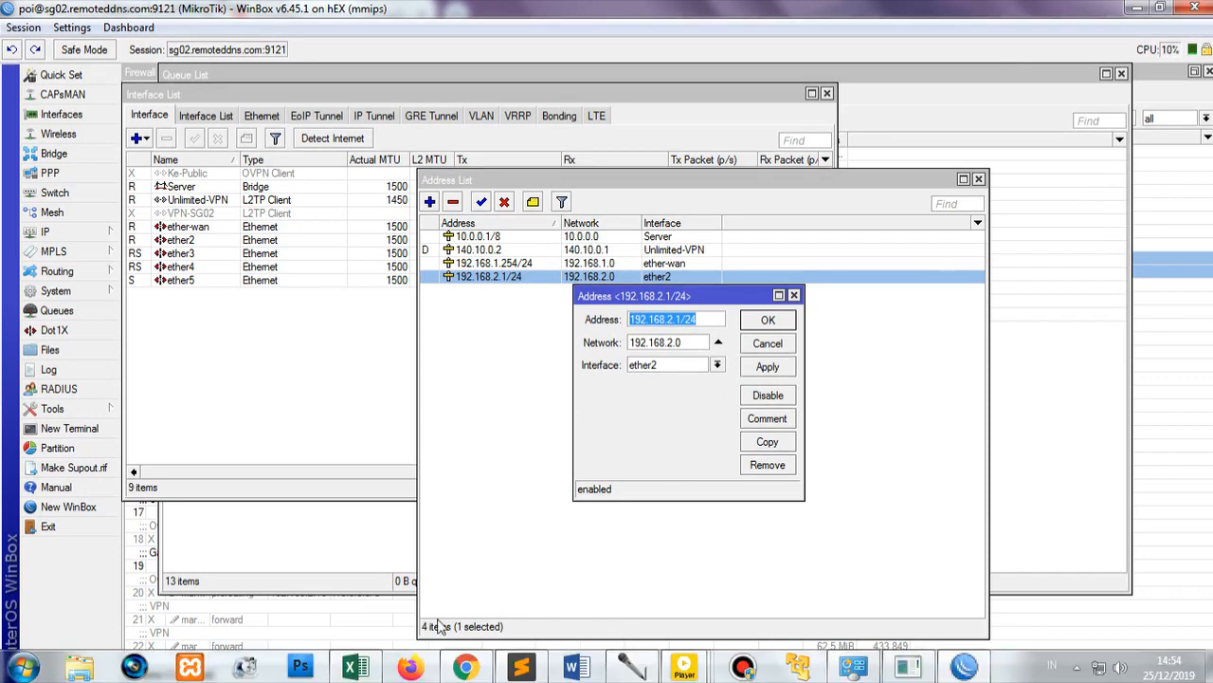
{"action": "left_click", "coordinate": [354, 671]}
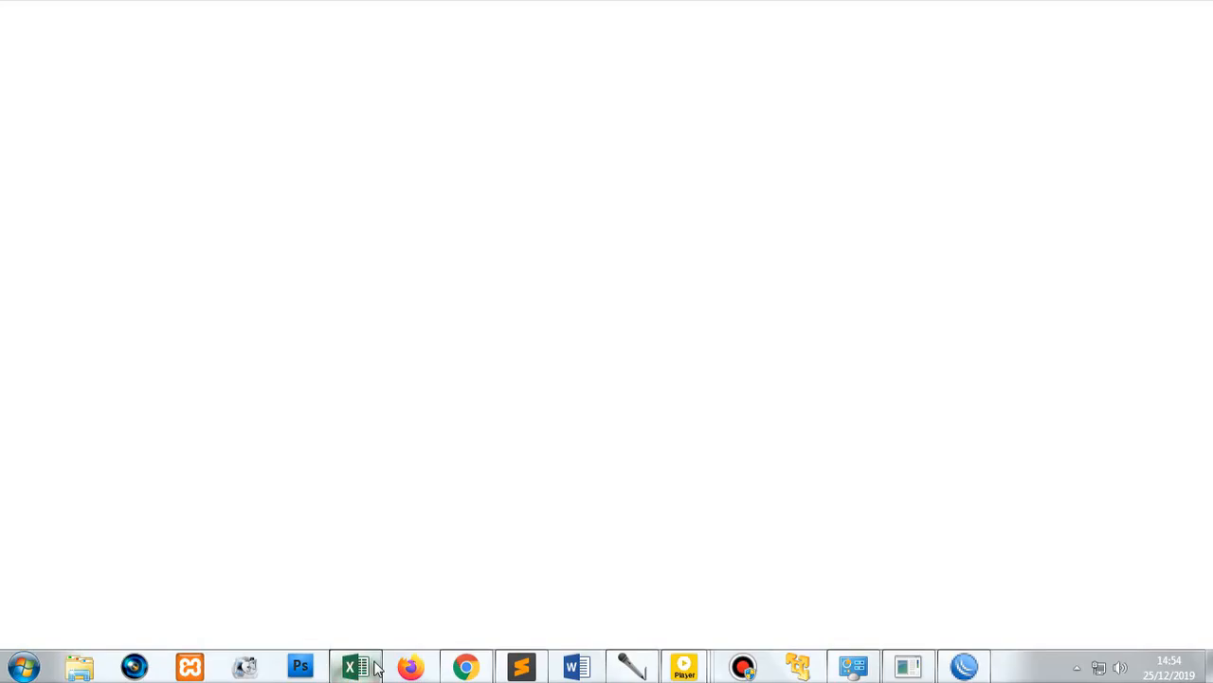
{"action": "left_click", "coordinate": [374, 667]}
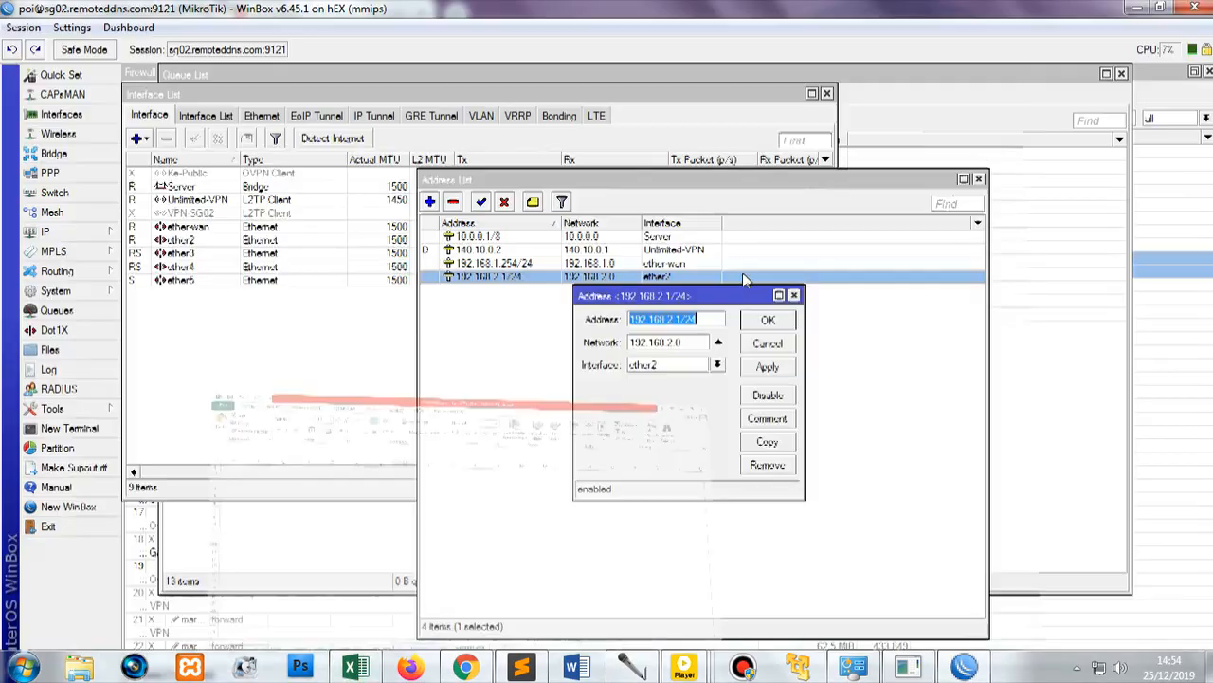
{"action": "left_click", "coordinate": [354, 667]}
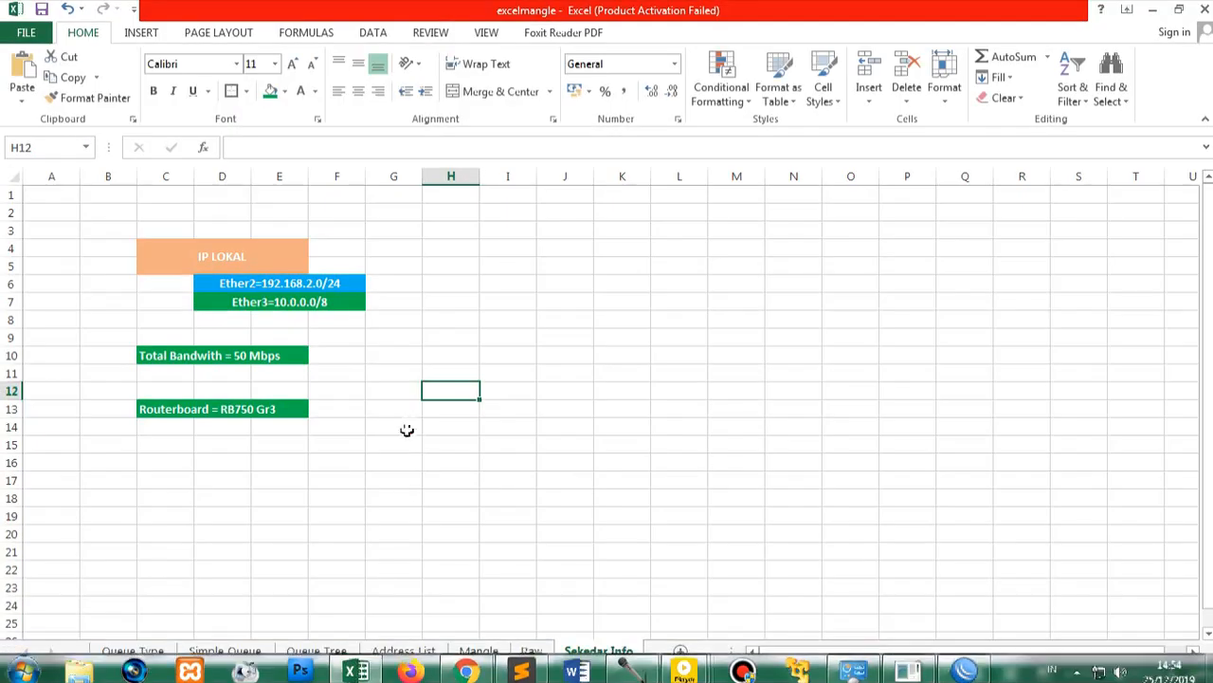
{"action": "left_click", "coordinate": [393, 426]}
- Look through the script sections on the Queue Type, Simple Queue, Queue Tree, Address List and Mangle sheets
{"action": "left_click", "coordinate": [157, 652]}
{"action": "left_click", "coordinate": [257, 652]}
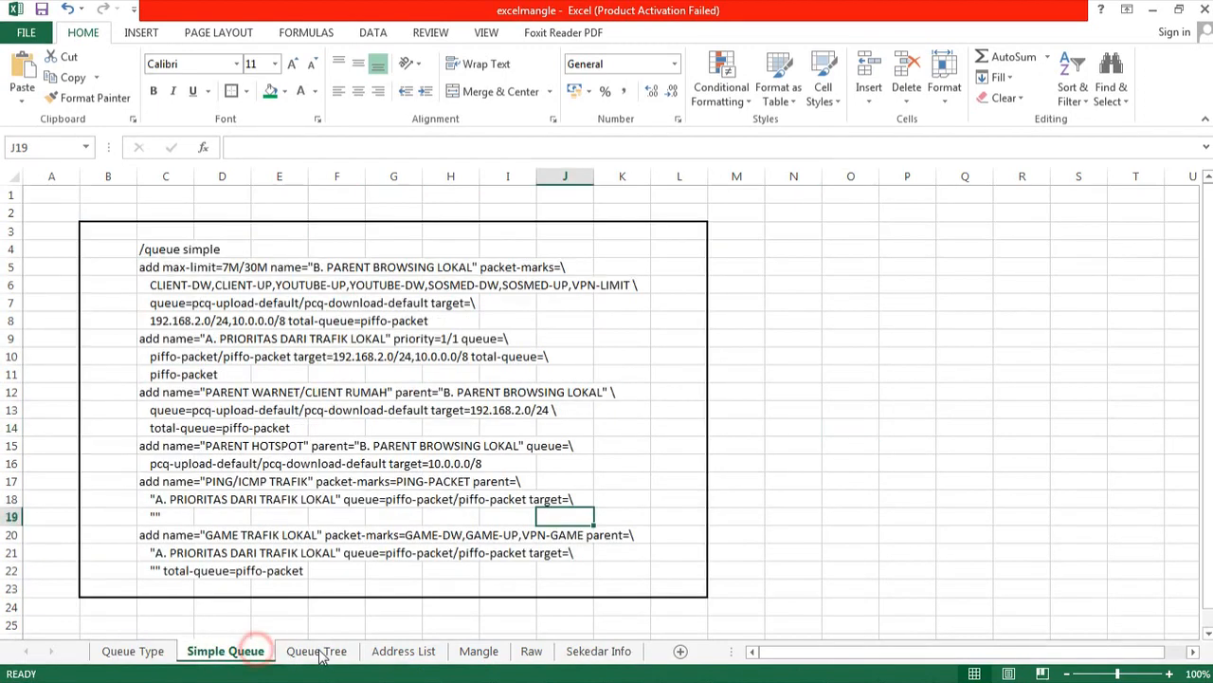
{"action": "left_click", "coordinate": [318, 652]}
{"action": "left_click", "coordinate": [481, 376]}
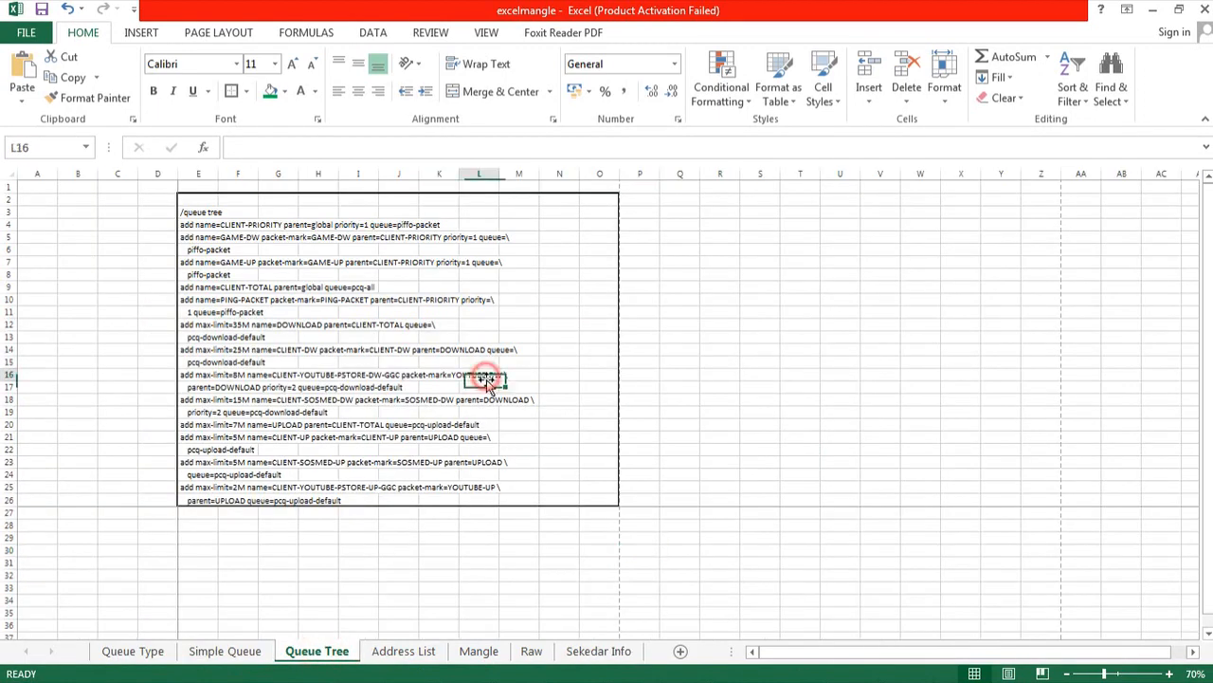
{"action": "scroll", "coordinate": [434, 393], "scroll_direction": "down", "scroll_amount": 3}
{"action": "scroll", "coordinate": [433, 392], "scroll_direction": "up", "scroll_amount": 3}
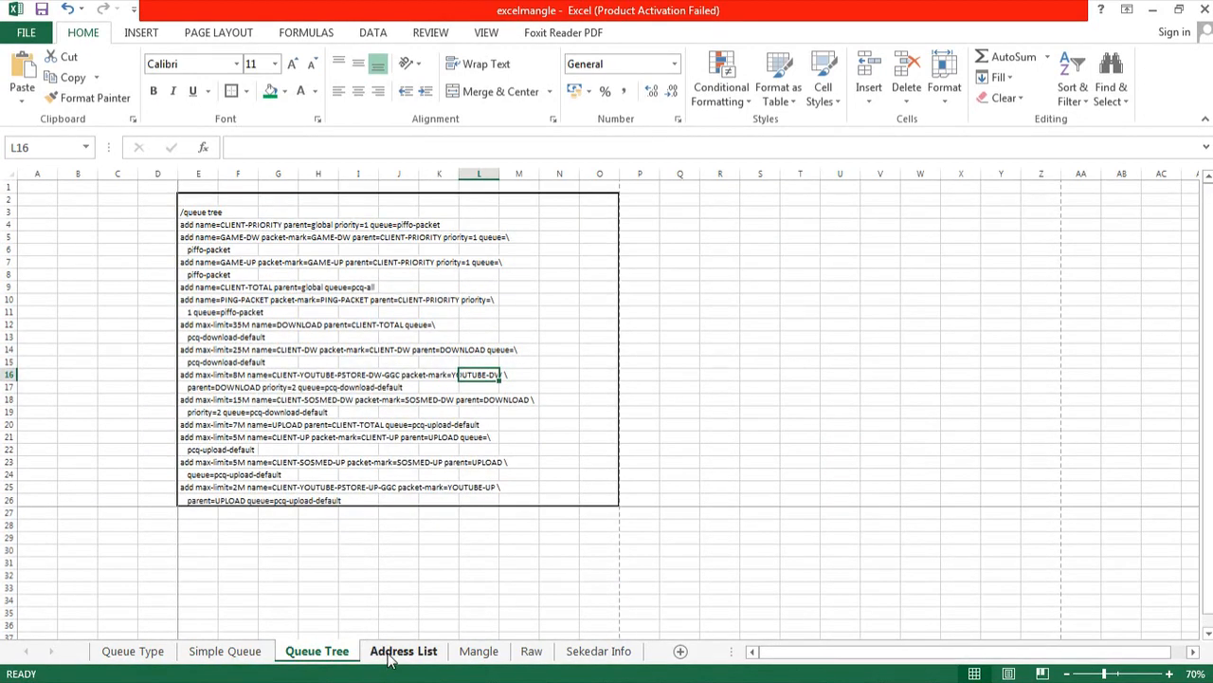
{"action": "left_click", "coordinate": [400, 654]}
{"action": "left_click", "coordinate": [477, 651]}
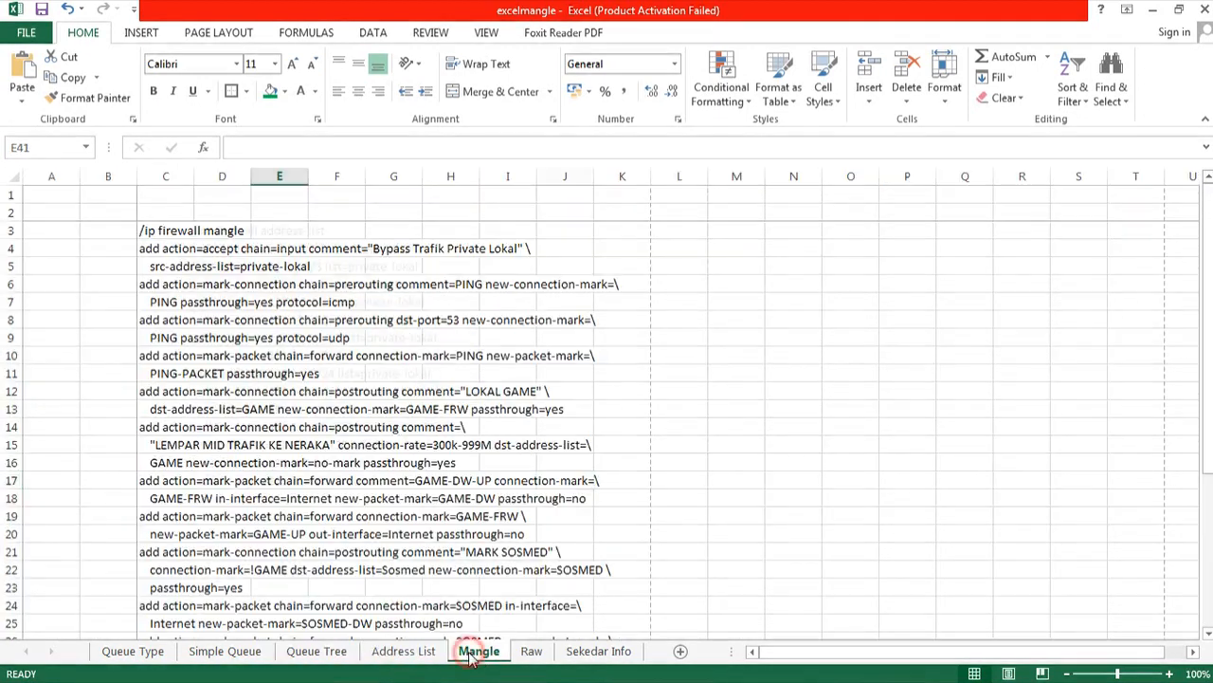
- Compare the firewall script on the Mangle sheet with the Raw, Sekedar Info and Address List sheets
{"action": "left_click", "coordinate": [531, 651]}
{"action": "left_click", "coordinate": [477, 652]}
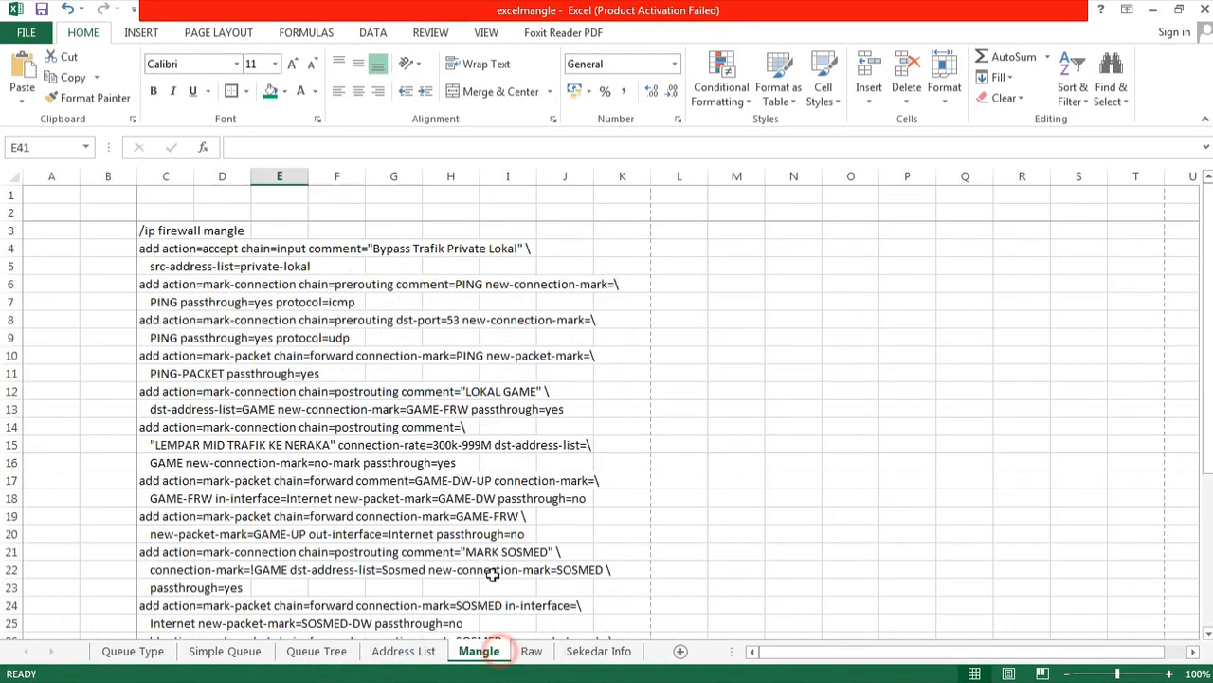
{"action": "left_click", "coordinate": [419, 350]}
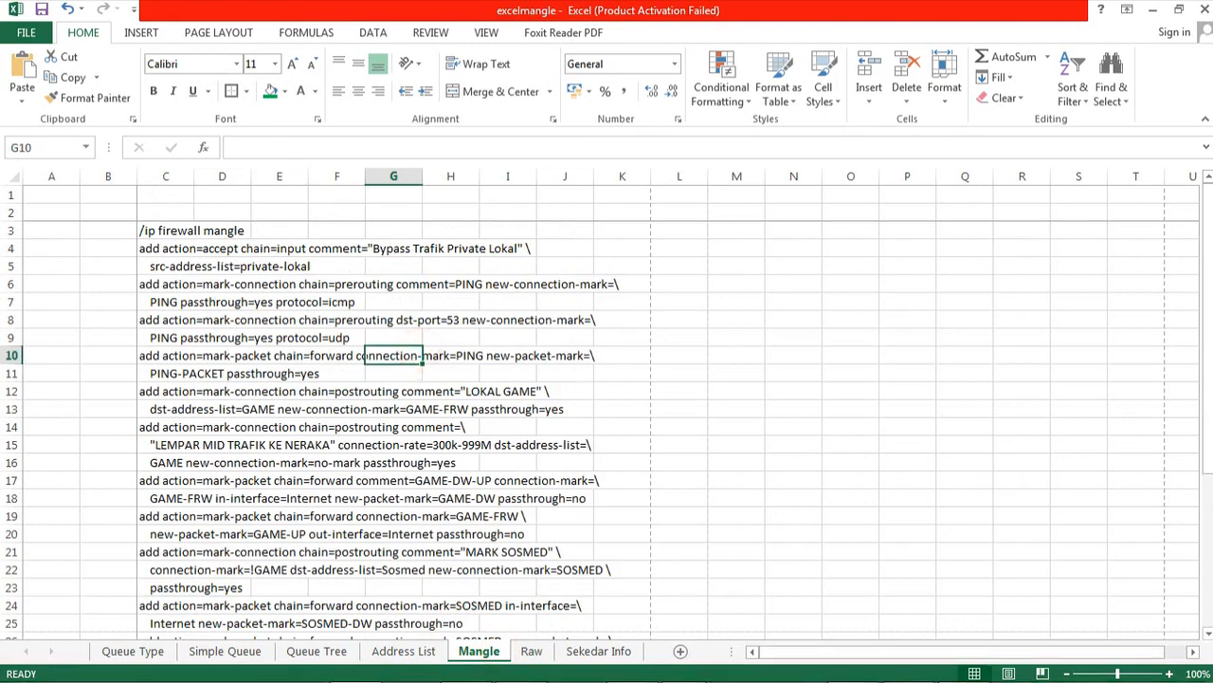
{"action": "left_click", "coordinate": [767, 466]}
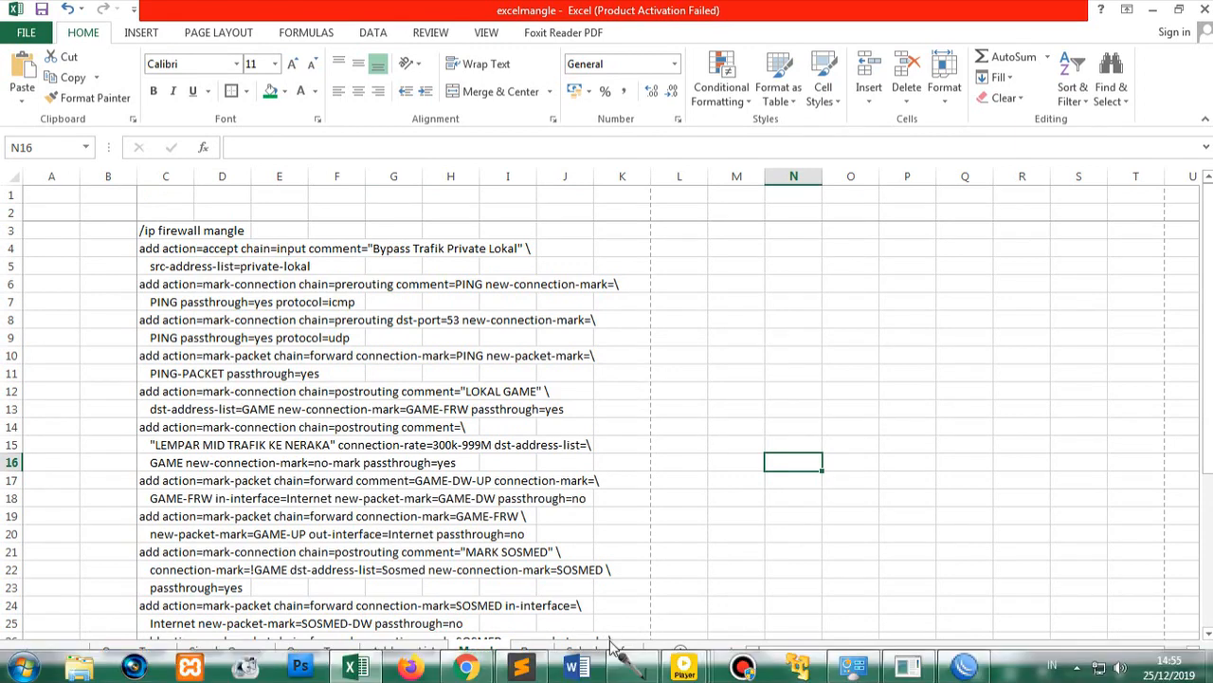
{"action": "left_click", "coordinate": [600, 653]}
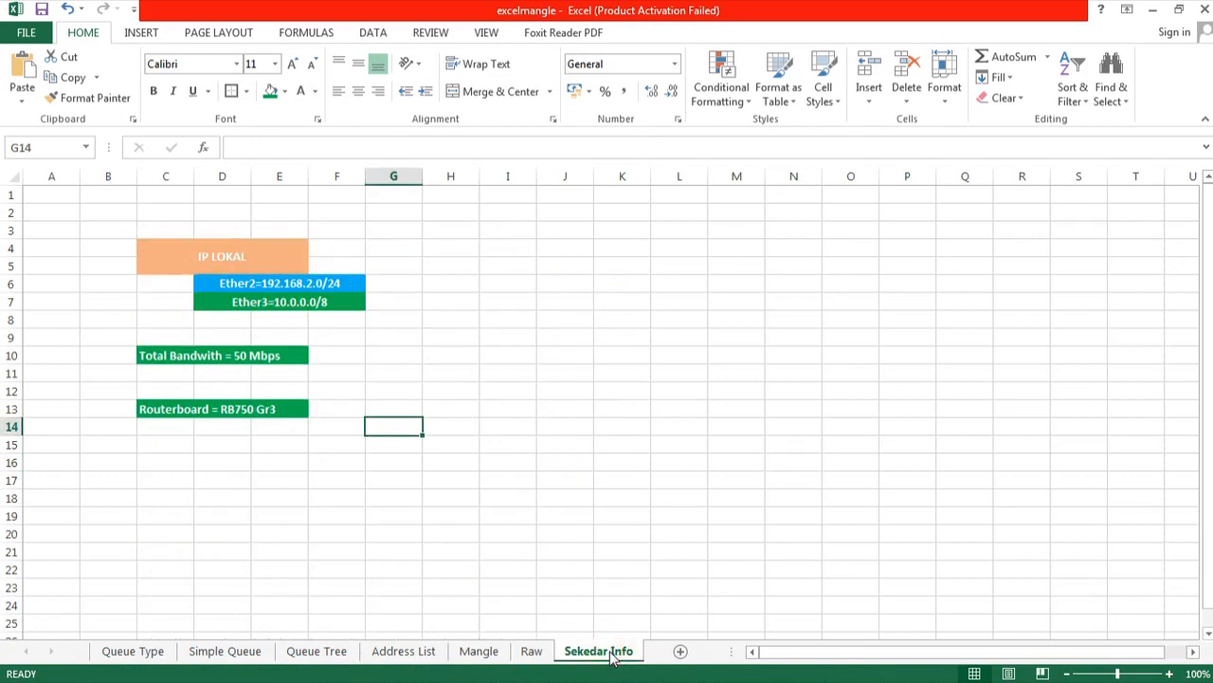
{"action": "left_click", "coordinate": [417, 654]}
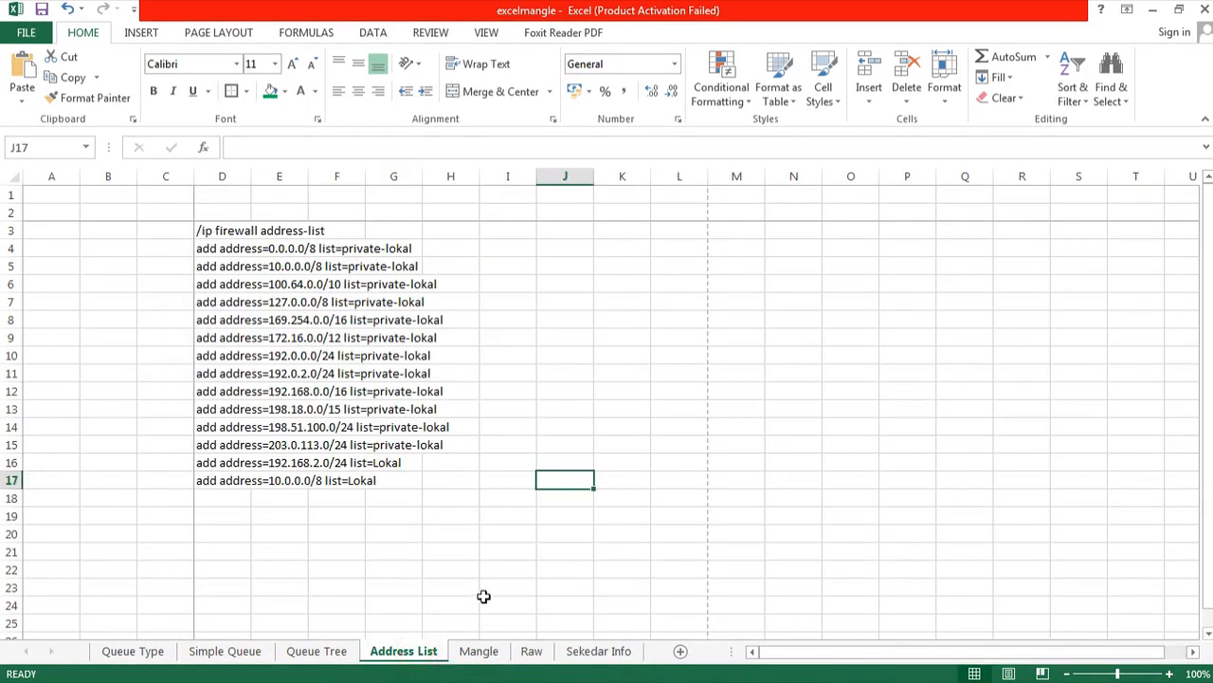
- Examine the PING connection and packet marking rules on the Mangle sheet
{"action": "left_click", "coordinate": [478, 651]}
{"action": "left_click", "coordinate": [448, 337]}
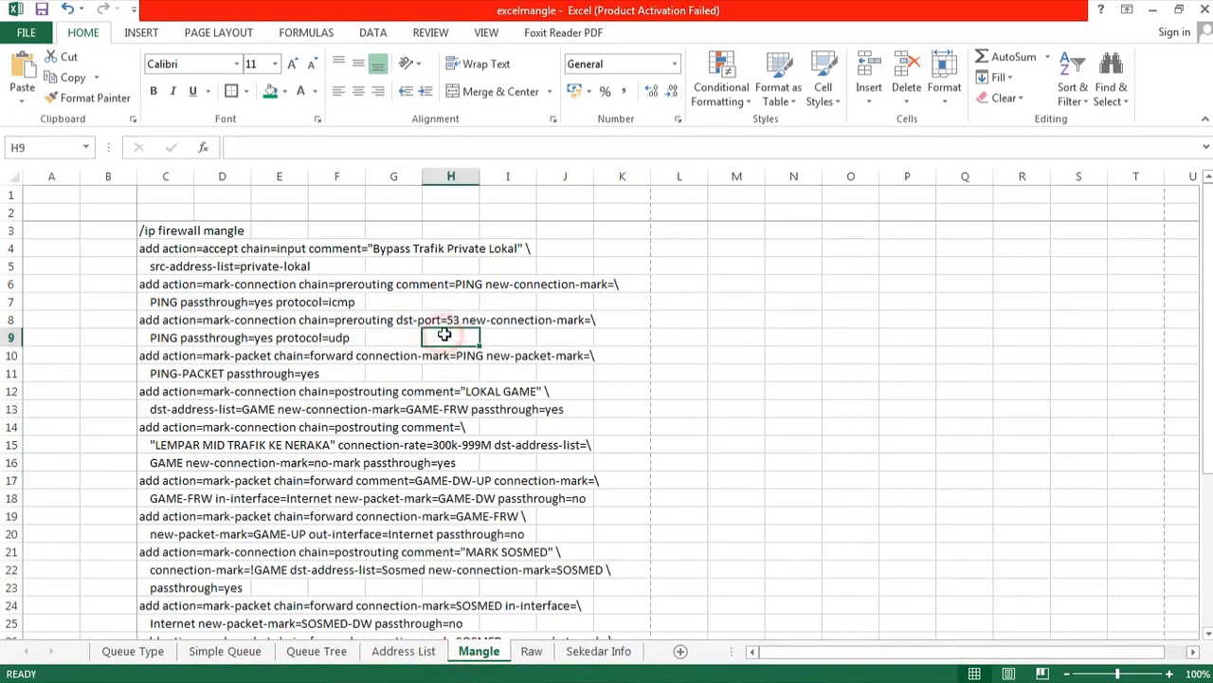
{"action": "left_click", "coordinate": [417, 320]}
{"action": "left_click", "coordinate": [392, 300]}
{"action": "left_click", "coordinate": [381, 284]}
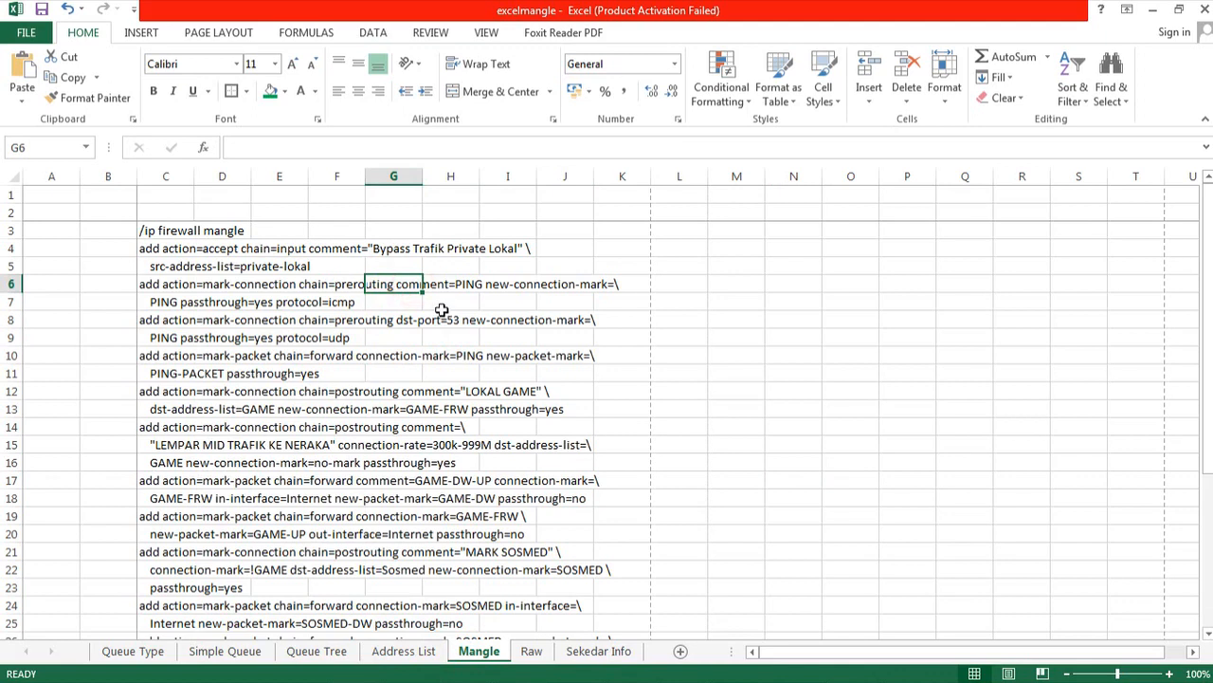
{"action": "left_click", "coordinate": [337, 372]}
{"action": "left_click", "coordinate": [621, 357]}
{"action": "left_click", "coordinate": [721, 360]}
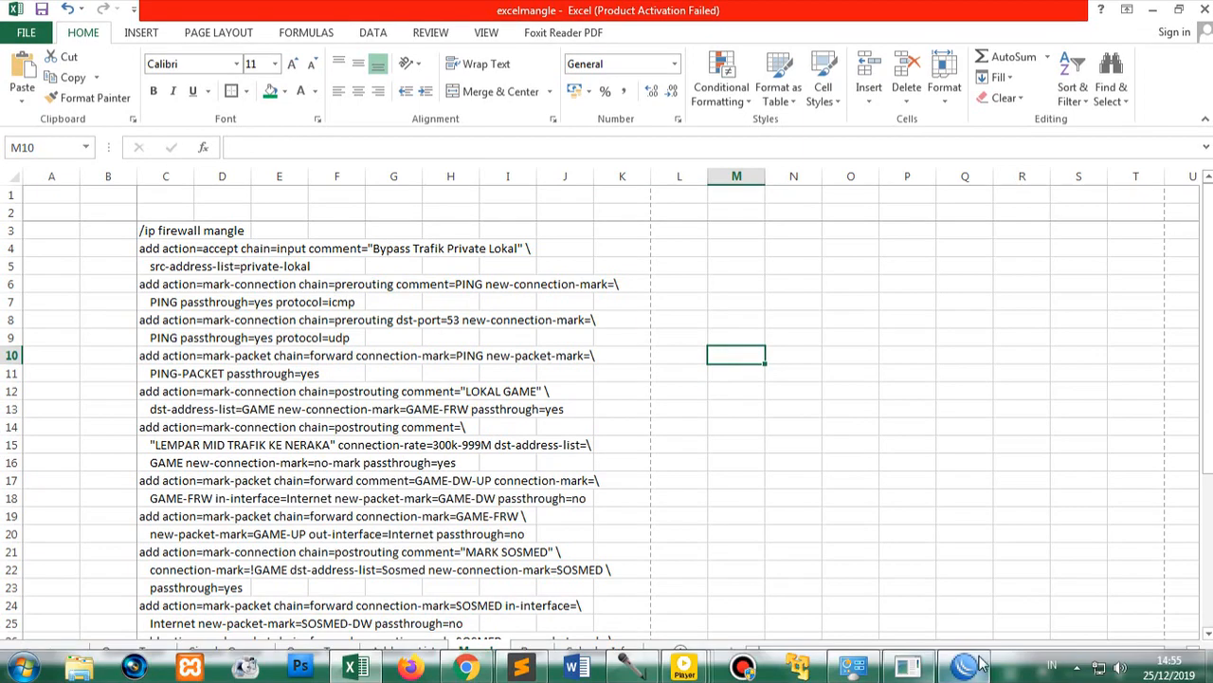
{"action": "left_click", "coordinate": [726, 340]}
{"action": "left_click", "coordinate": [710, 314]}
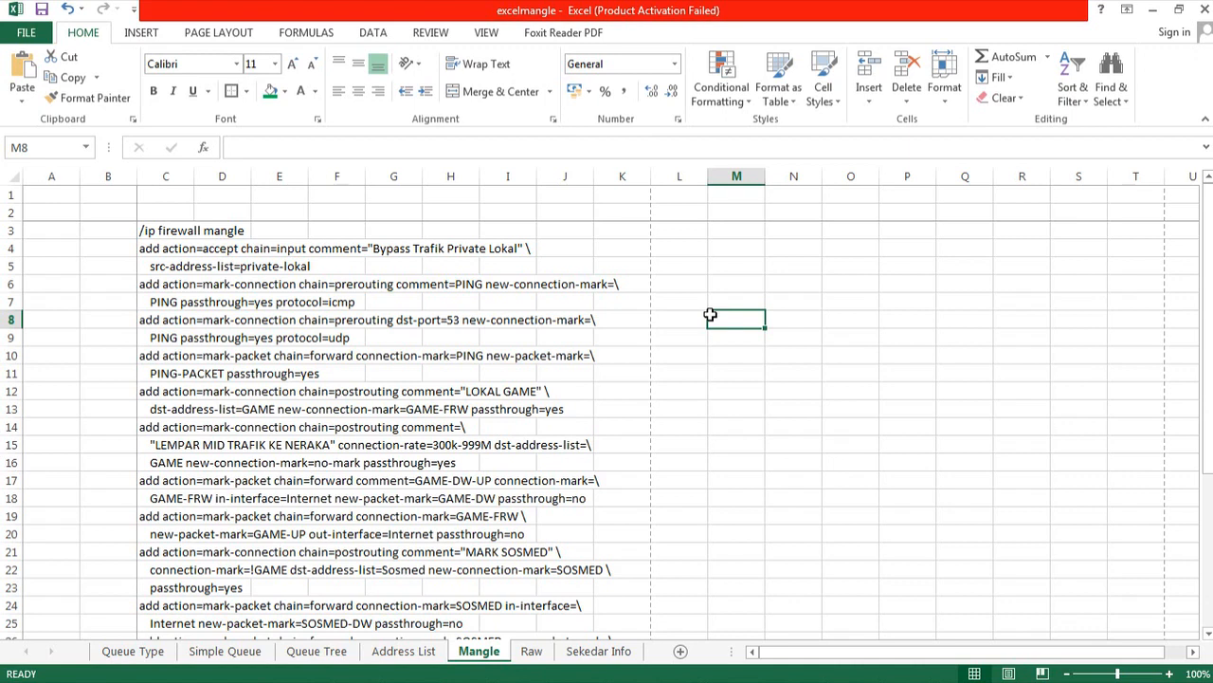
- Replace every "Internet" on the Mangle sheet with "ether-wan", checking the WAN interface name in WinBox, and review the changed rules
{"action": "key", "text": "ctrl+f"}
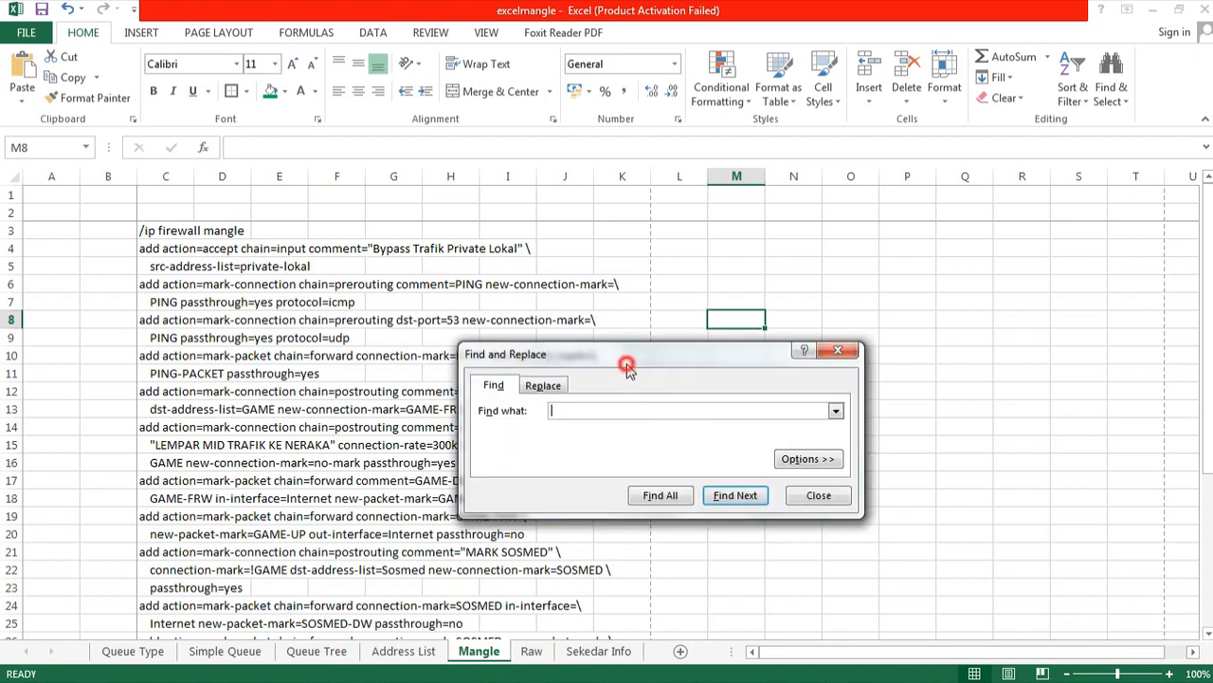
{"action": "left_click_drag", "start_coordinate": [625, 365], "coordinate": [650, 303]}
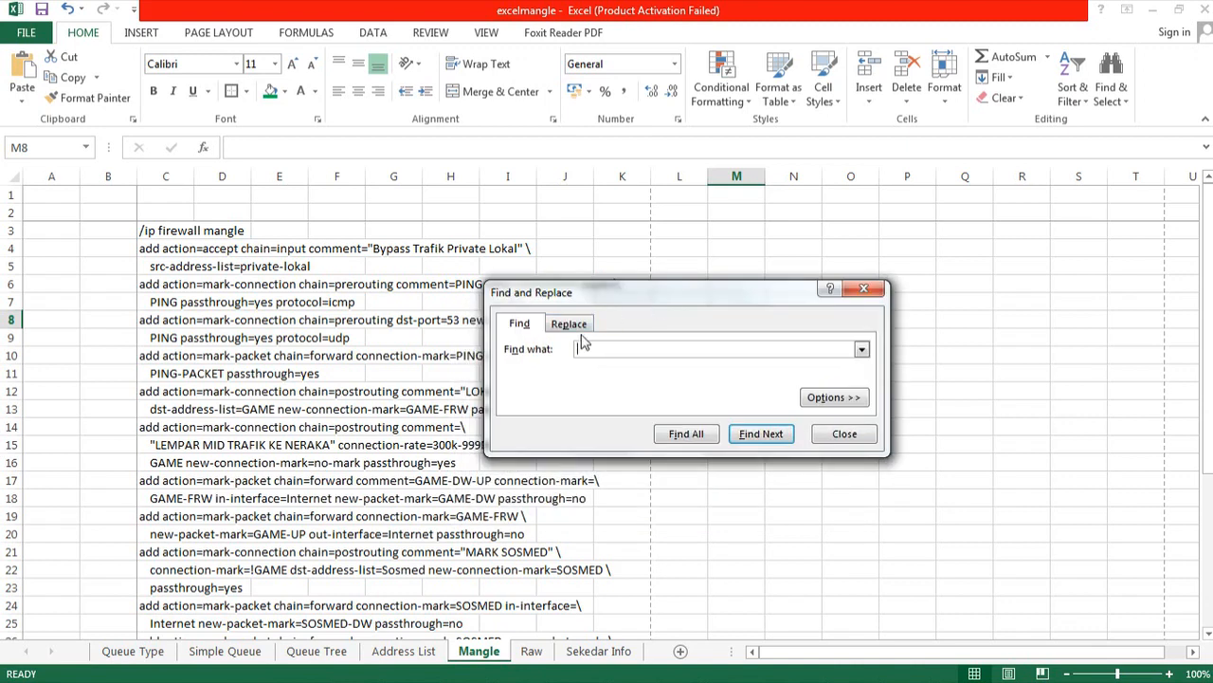
{"action": "left_click_drag", "start_coordinate": [614, 294], "coordinate": [719, 266]}
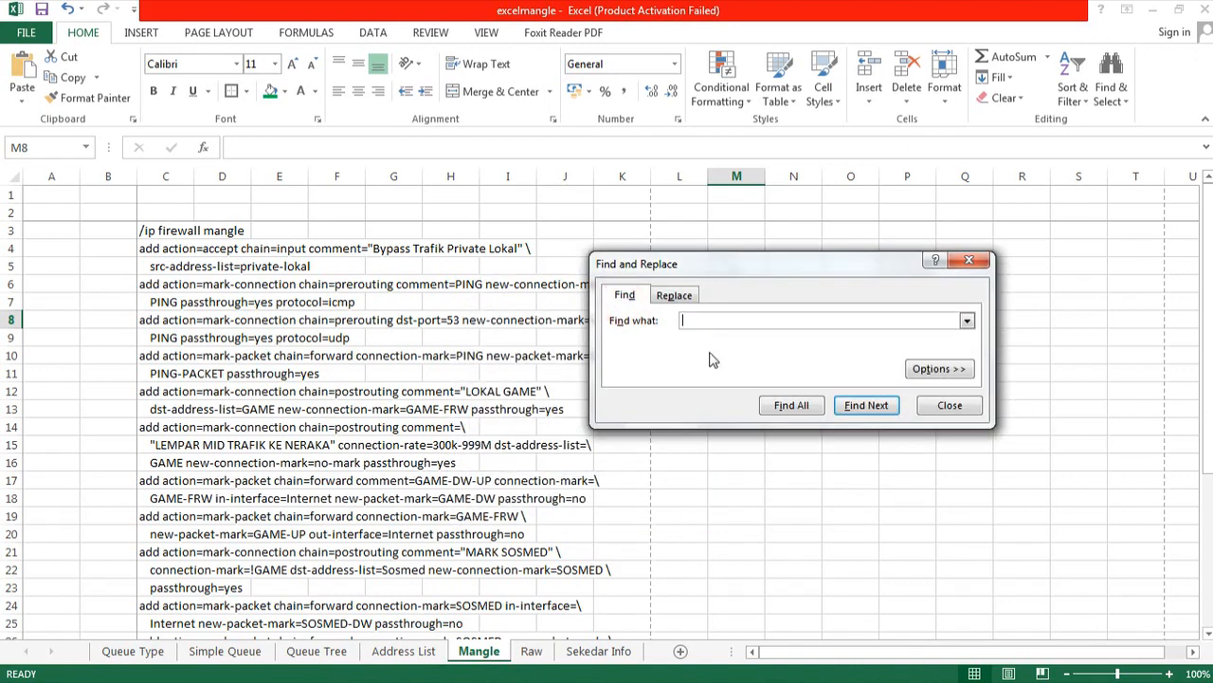
{"action": "left_click", "coordinate": [676, 297]}
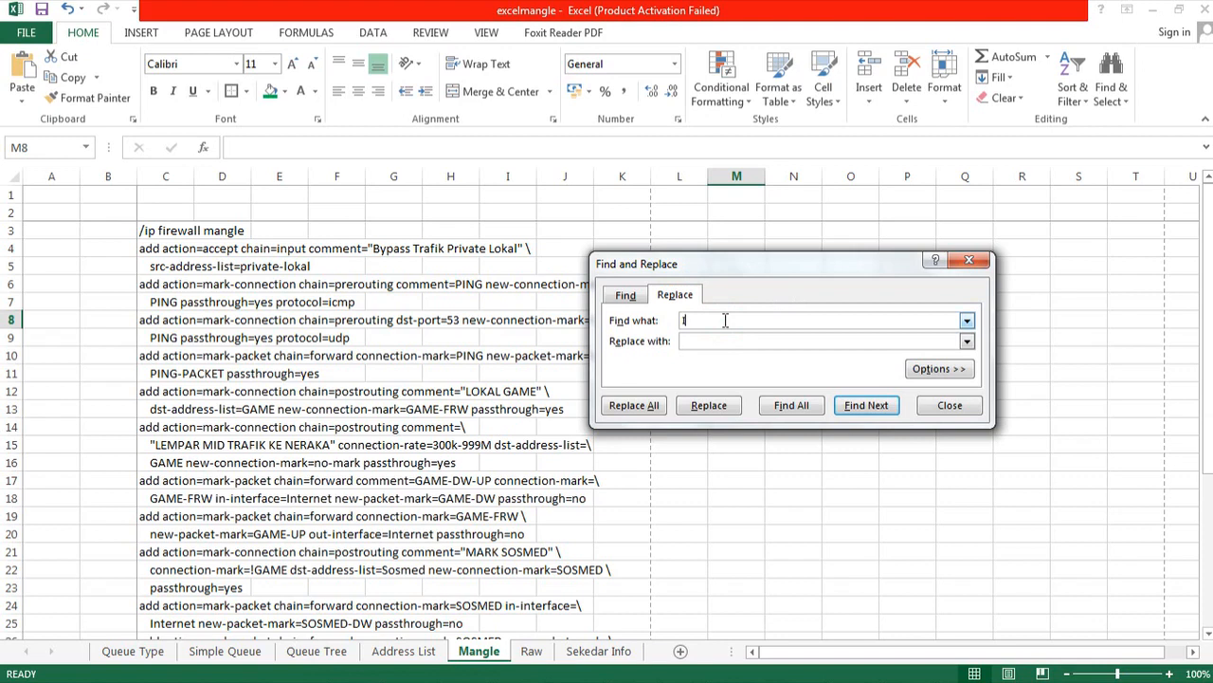
{"action": "left_click_drag", "start_coordinate": [615, 279], "coordinate": [741, 278]}
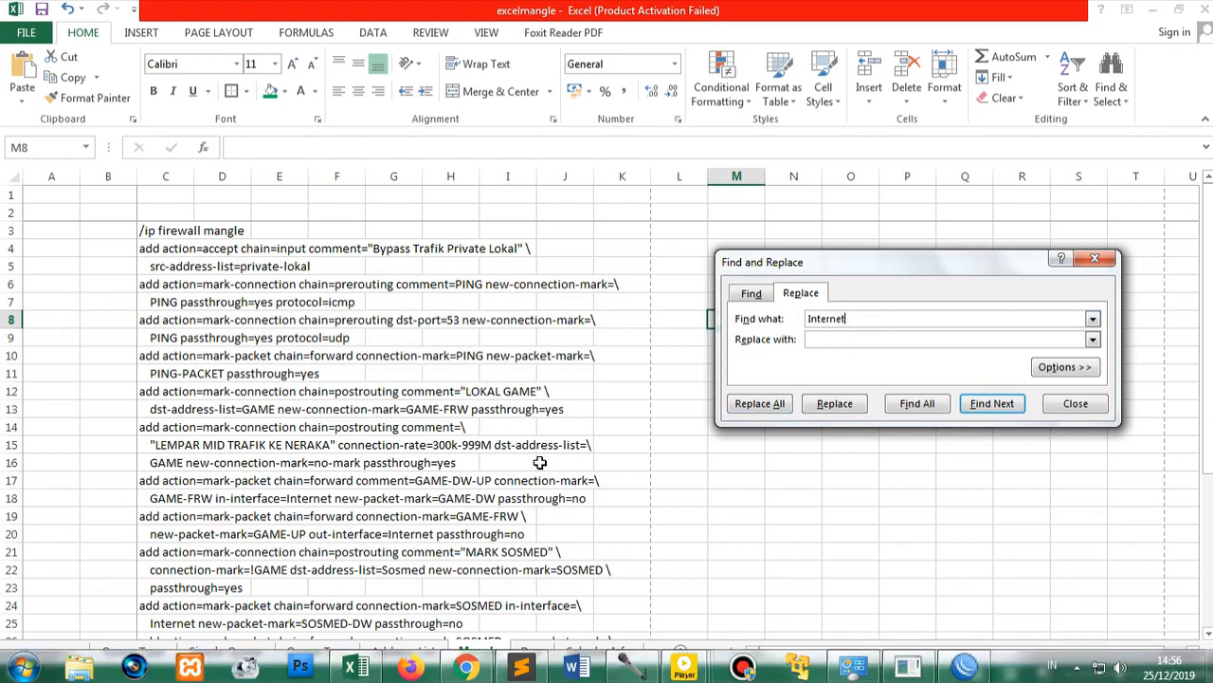
{"action": "left_click", "coordinate": [837, 342]}
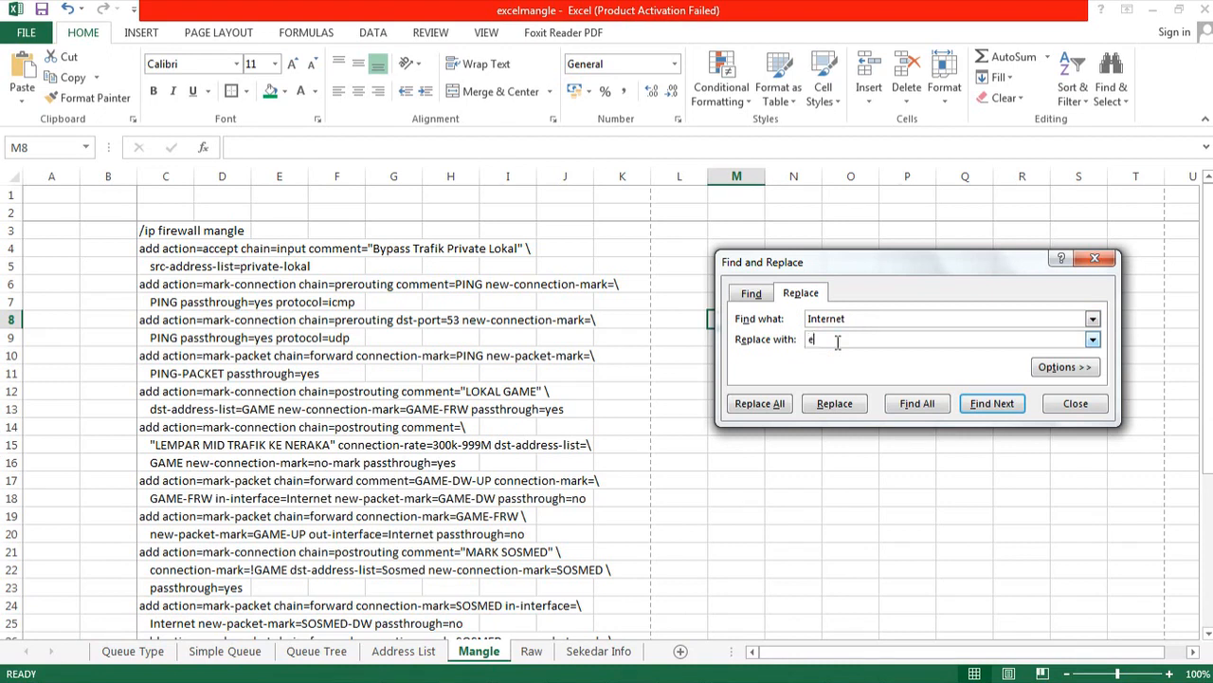
{"action": "left_click", "coordinate": [962, 668]}
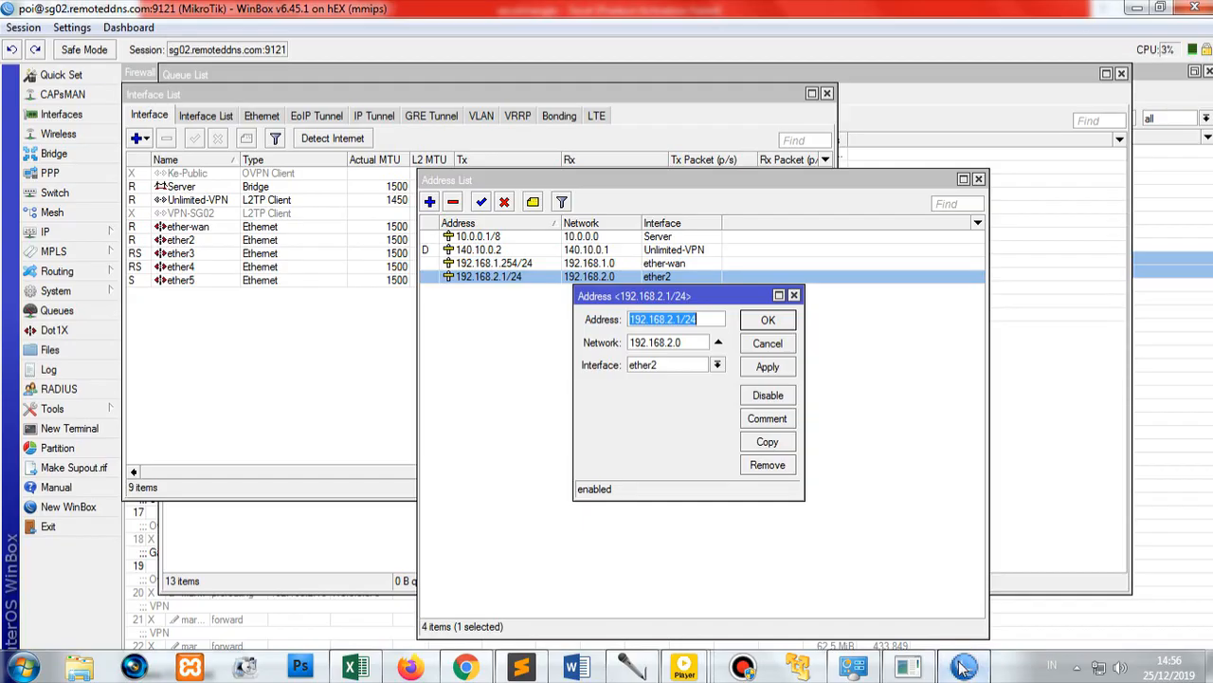
{"action": "left_click", "coordinate": [963, 668]}
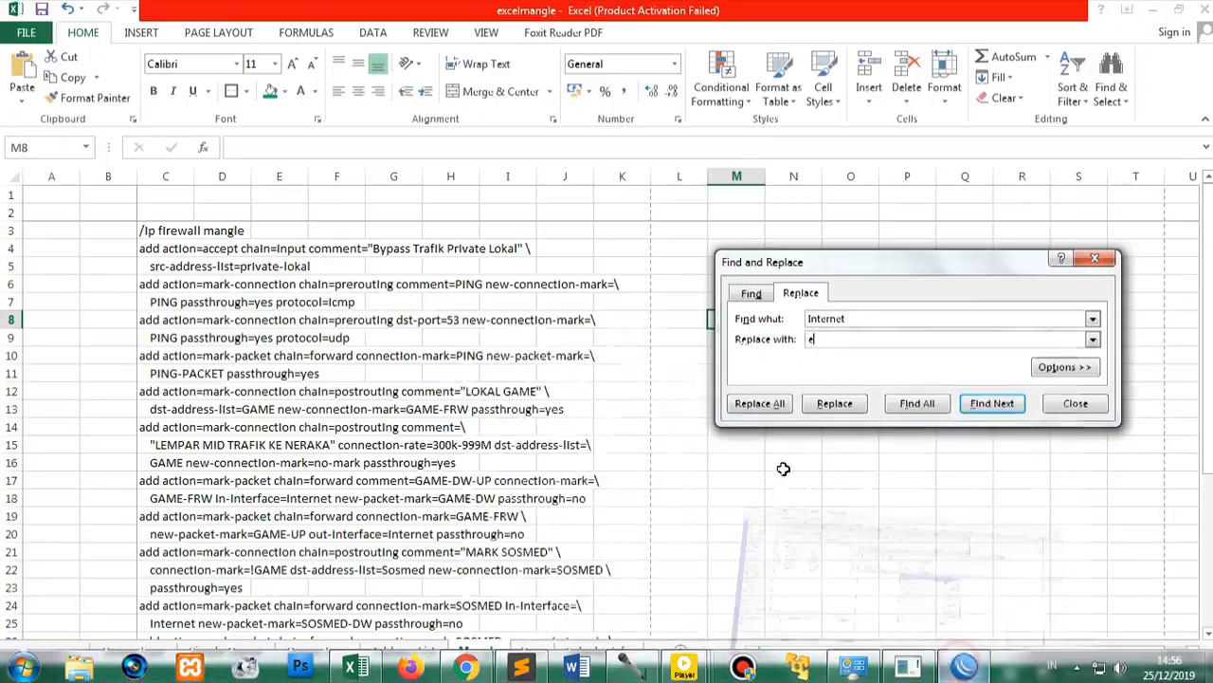
{"action": "left_click", "coordinate": [777, 404]}
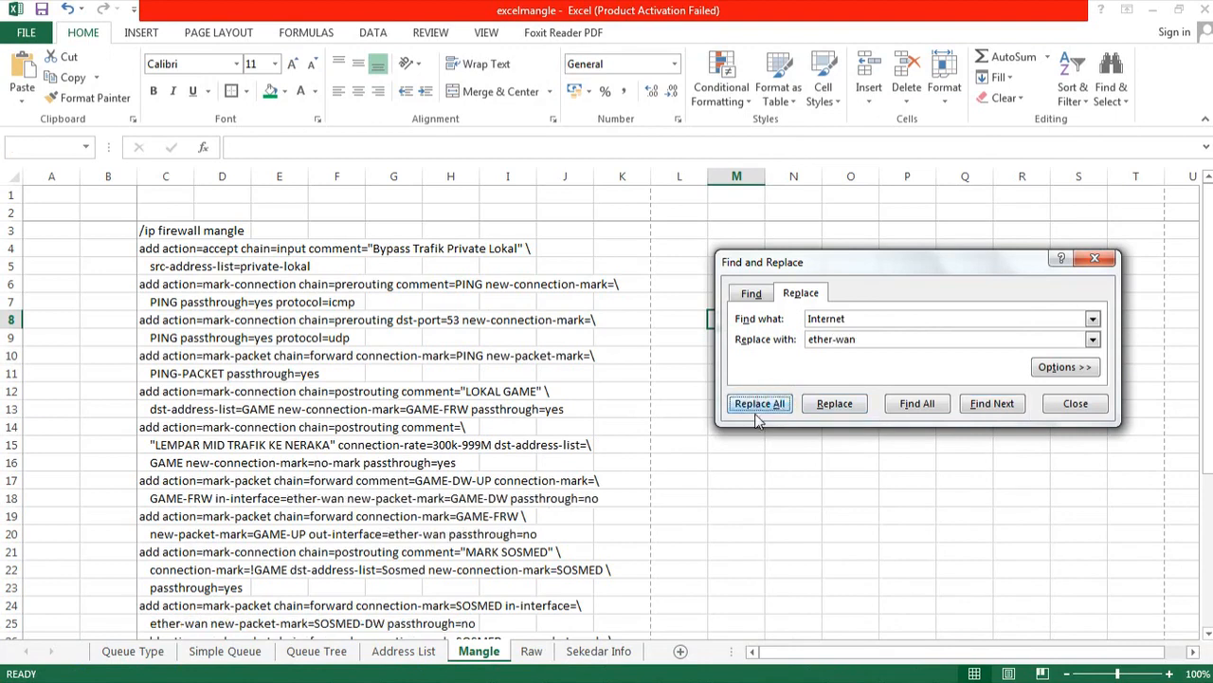
{"action": "left_click", "coordinate": [611, 395]}
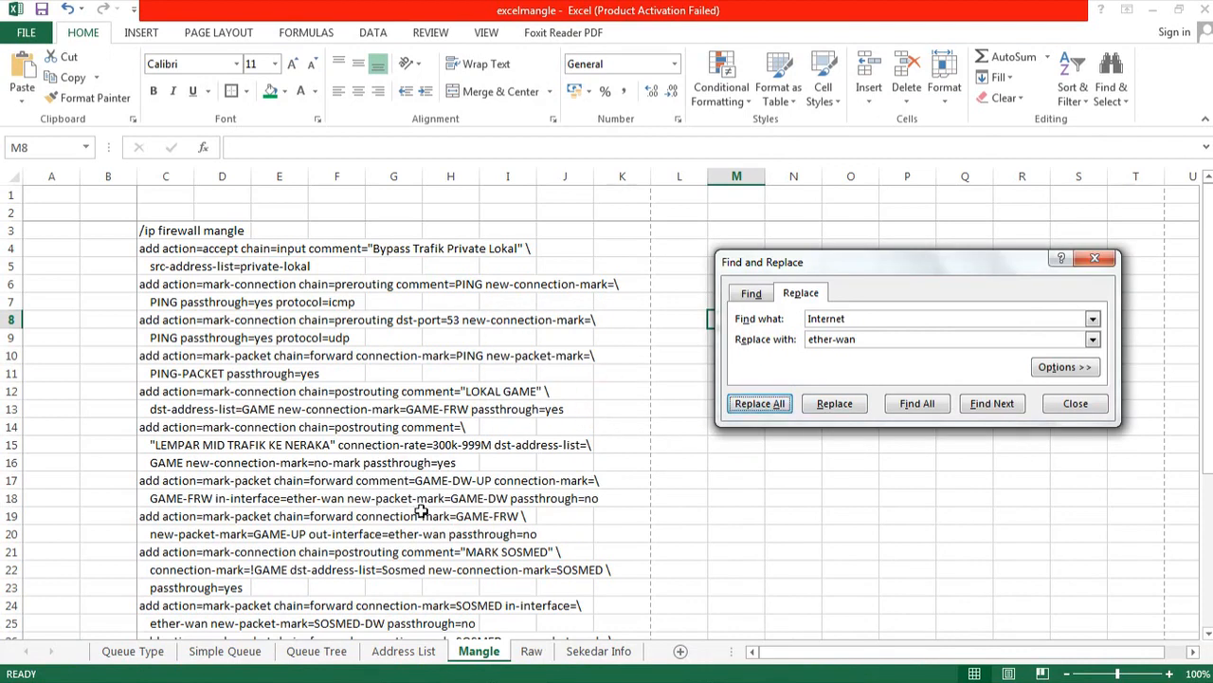
{"action": "left_click", "coordinate": [432, 569]}
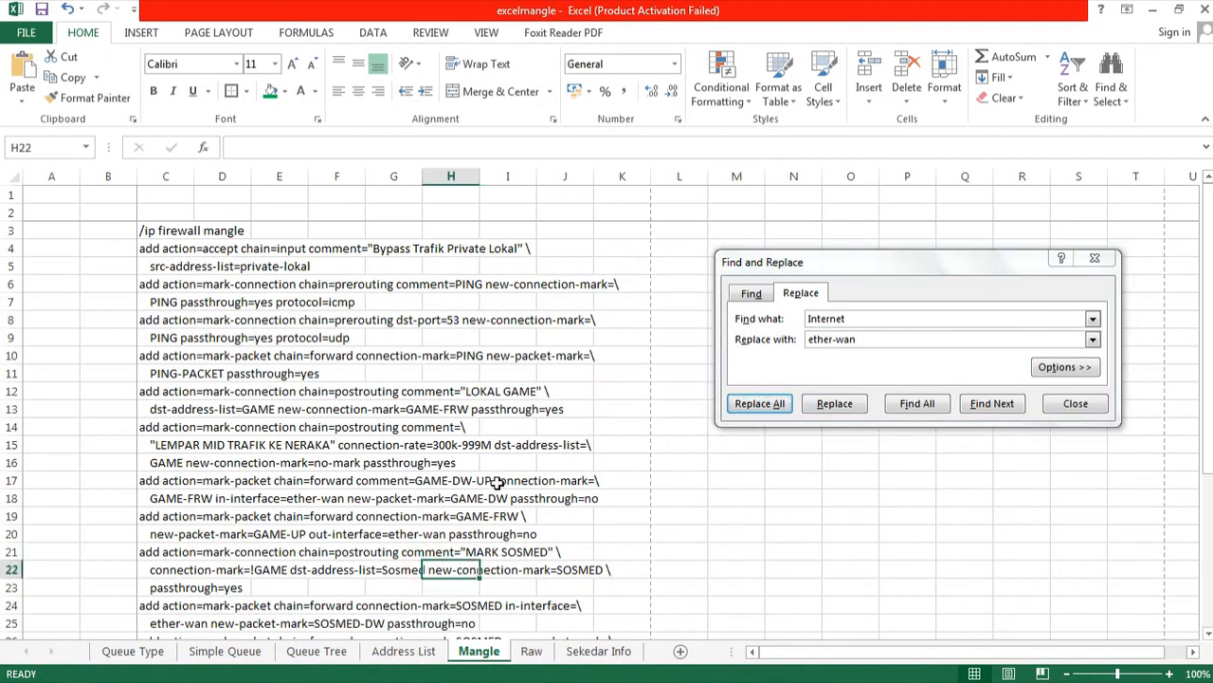
{"action": "scroll", "coordinate": [422, 490], "scroll_direction": "down", "scroll_amount": 2}
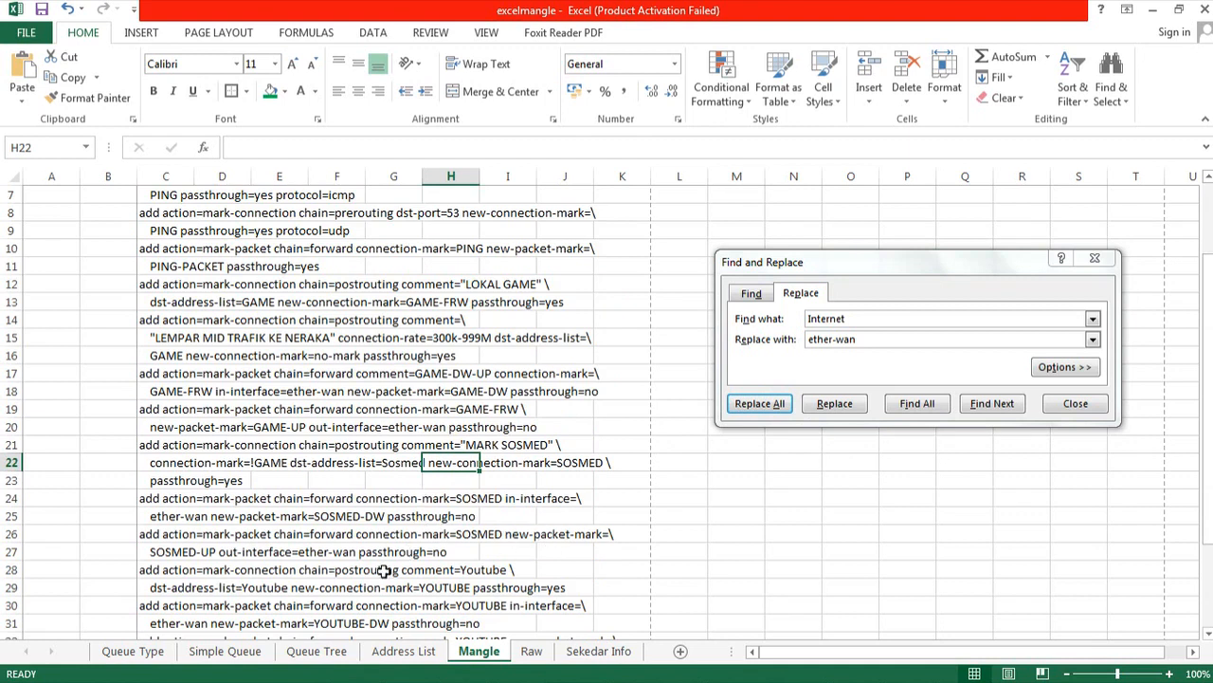
{"action": "left_click", "coordinate": [305, 556]}
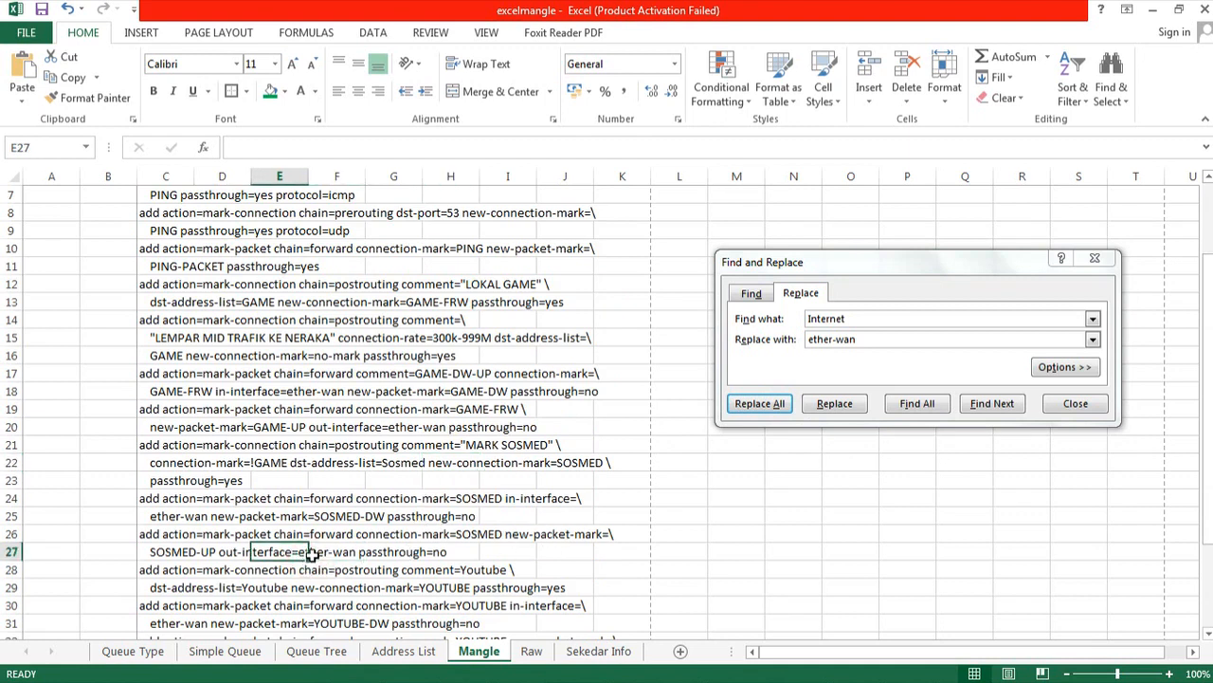
- Replace every "Internet" in the firewall raw script on the Raw sheet with "ether-wan"
{"action": "left_click", "coordinate": [532, 654]}
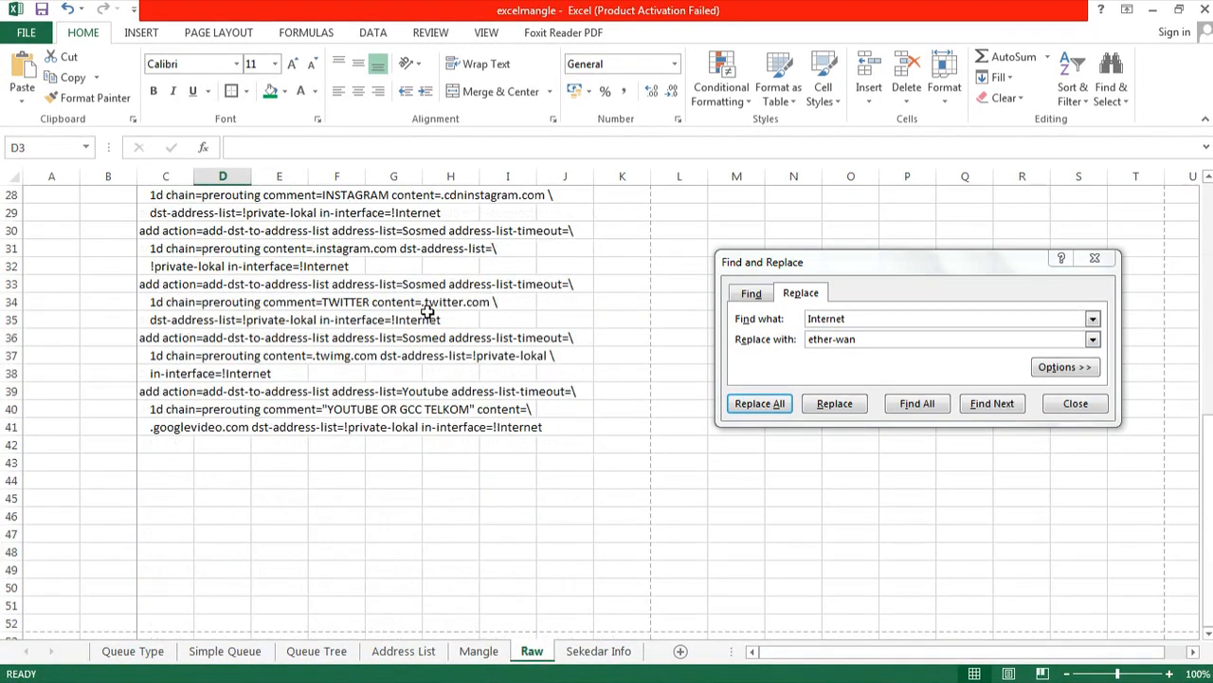
{"action": "scroll", "coordinate": [422, 308], "scroll_direction": "up", "scroll_amount": 6}
{"action": "left_click", "coordinate": [394, 268]}
{"action": "left_click", "coordinate": [401, 360]}
{"action": "left_click", "coordinate": [384, 518]}
{"action": "left_click", "coordinate": [436, 268]}
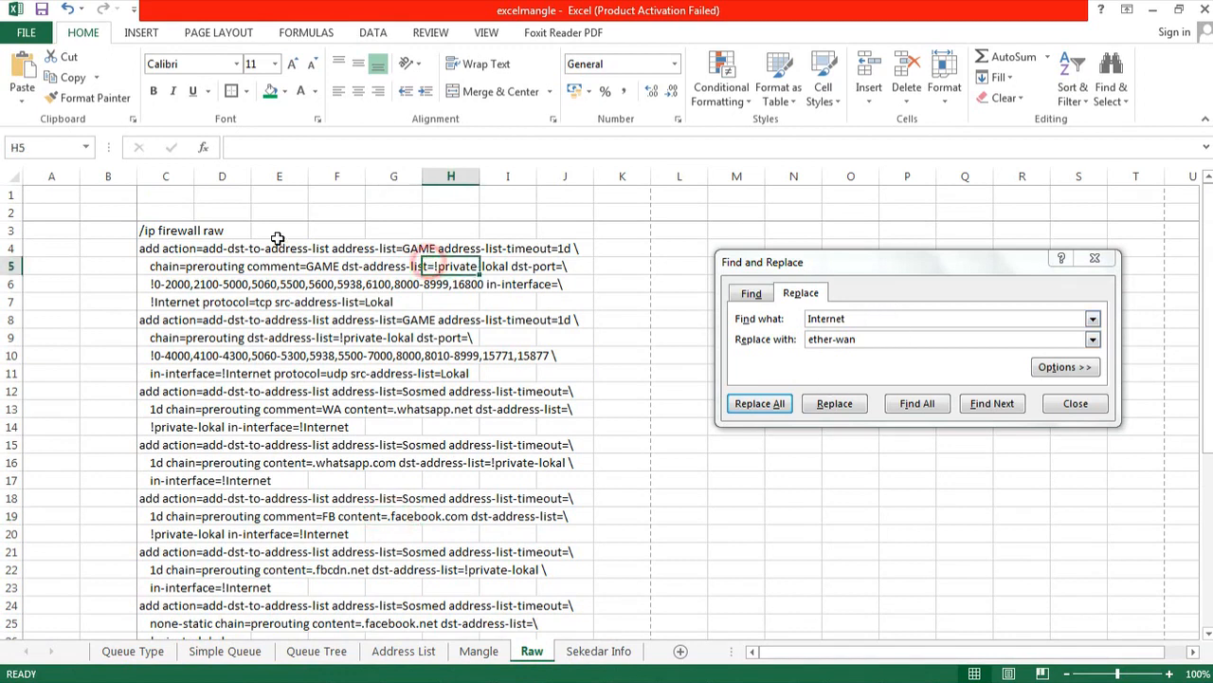
{"action": "left_click", "coordinate": [252, 231]}
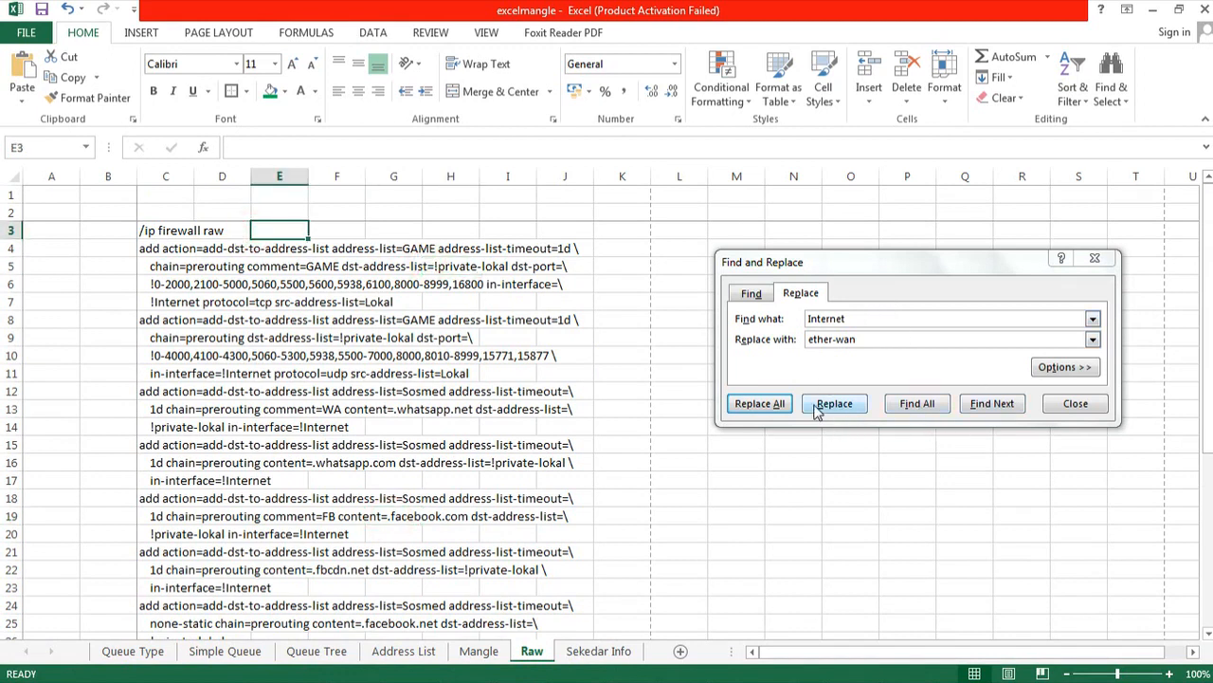
{"action": "left_click", "coordinate": [766, 406]}
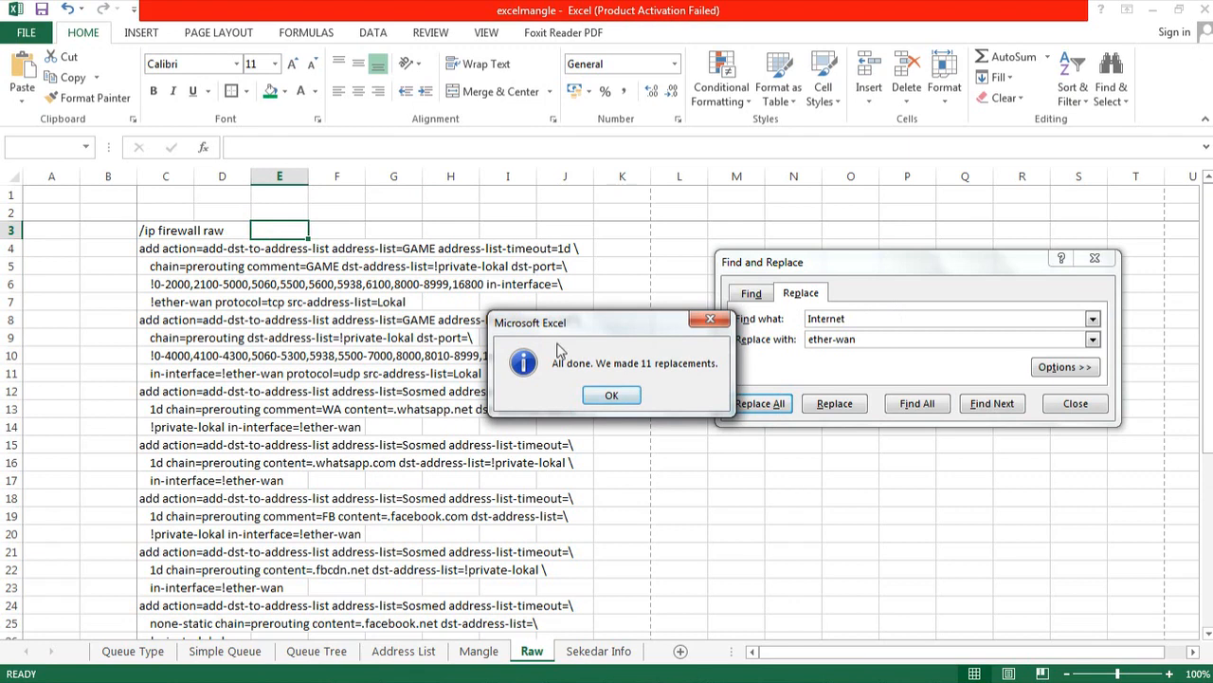
{"action": "left_click", "coordinate": [612, 397]}
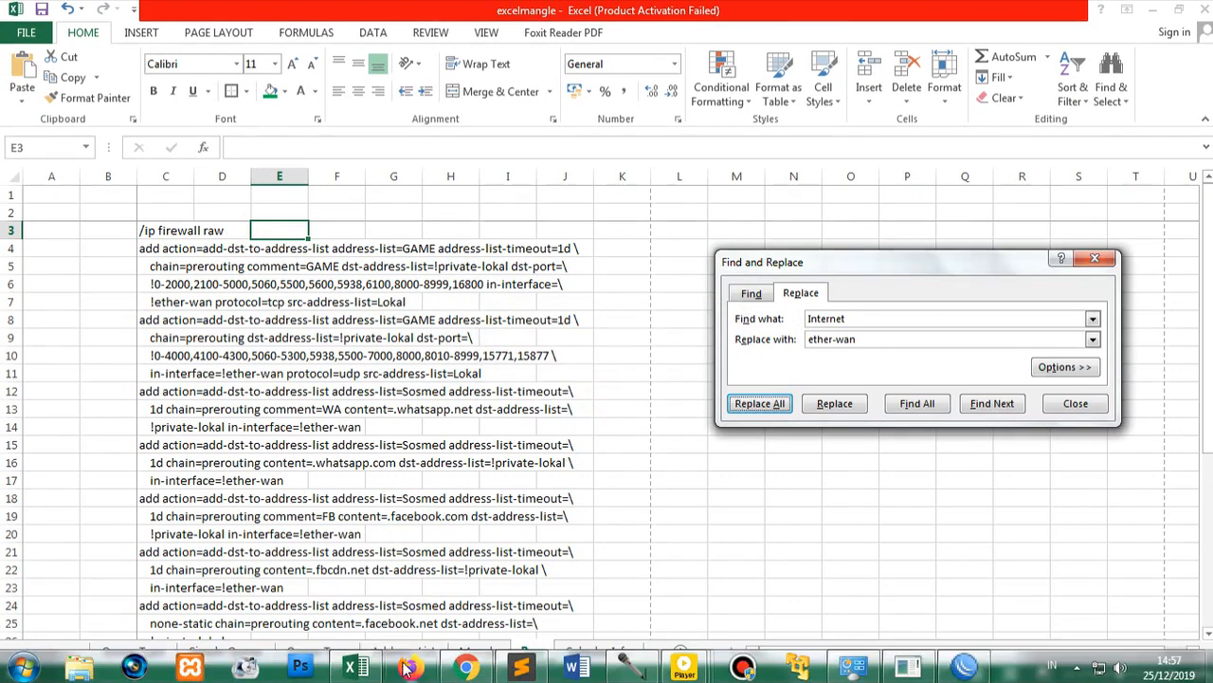
- Copy the address 192.168.2.0/24 from the Lokal entry in D16 of the Address List sheet
{"action": "left_click", "coordinate": [414, 659]}
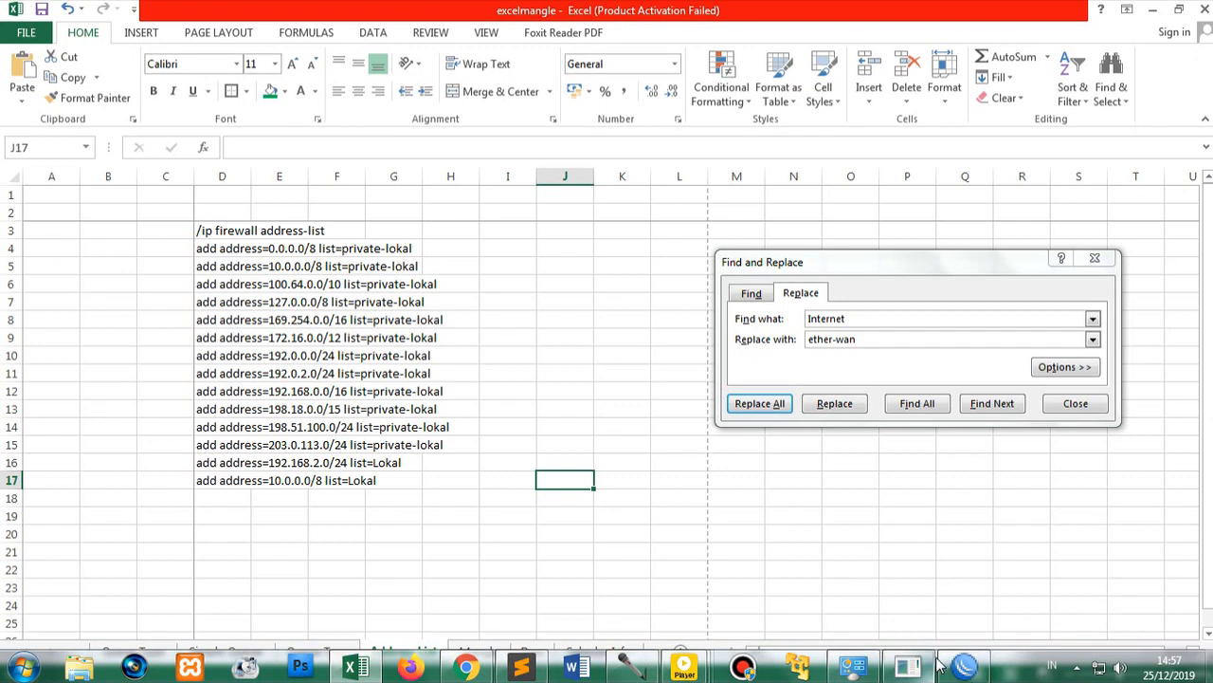
{"action": "left_click", "coordinate": [277, 479]}
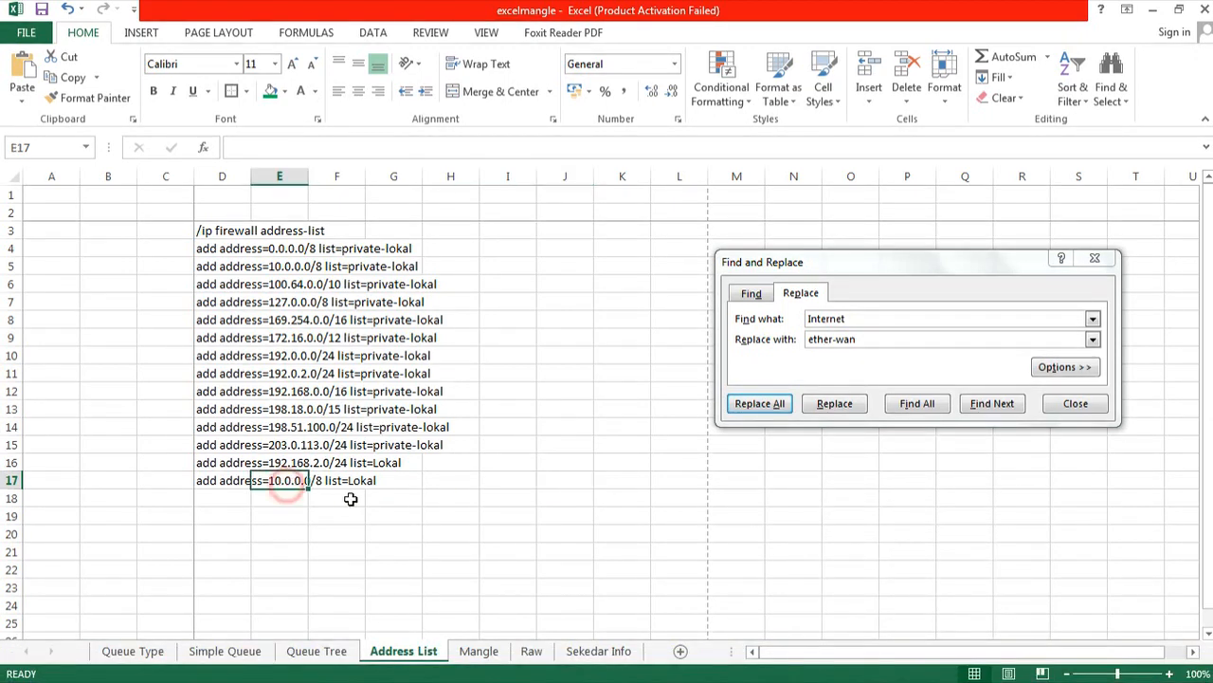
{"action": "left_click", "coordinate": [258, 463]}
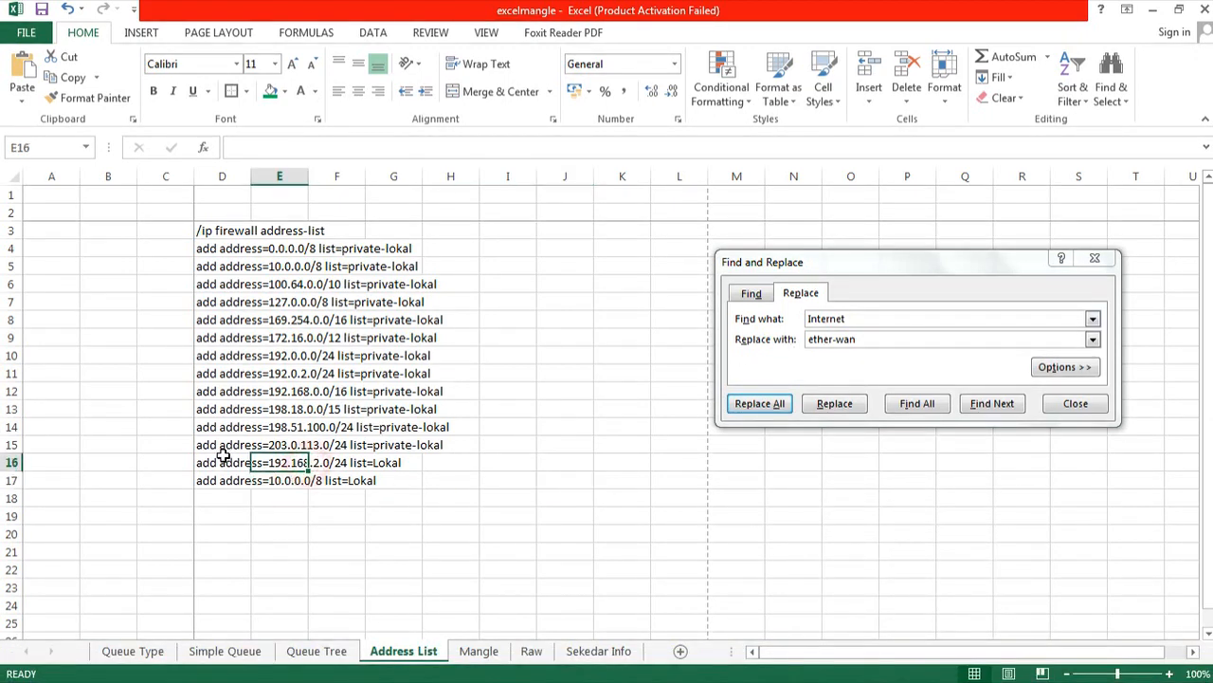
{"action": "left_click", "coordinate": [207, 462]}
{"action": "left_click_drag", "start_coordinate": [384, 147], "coordinate": [316, 148]}
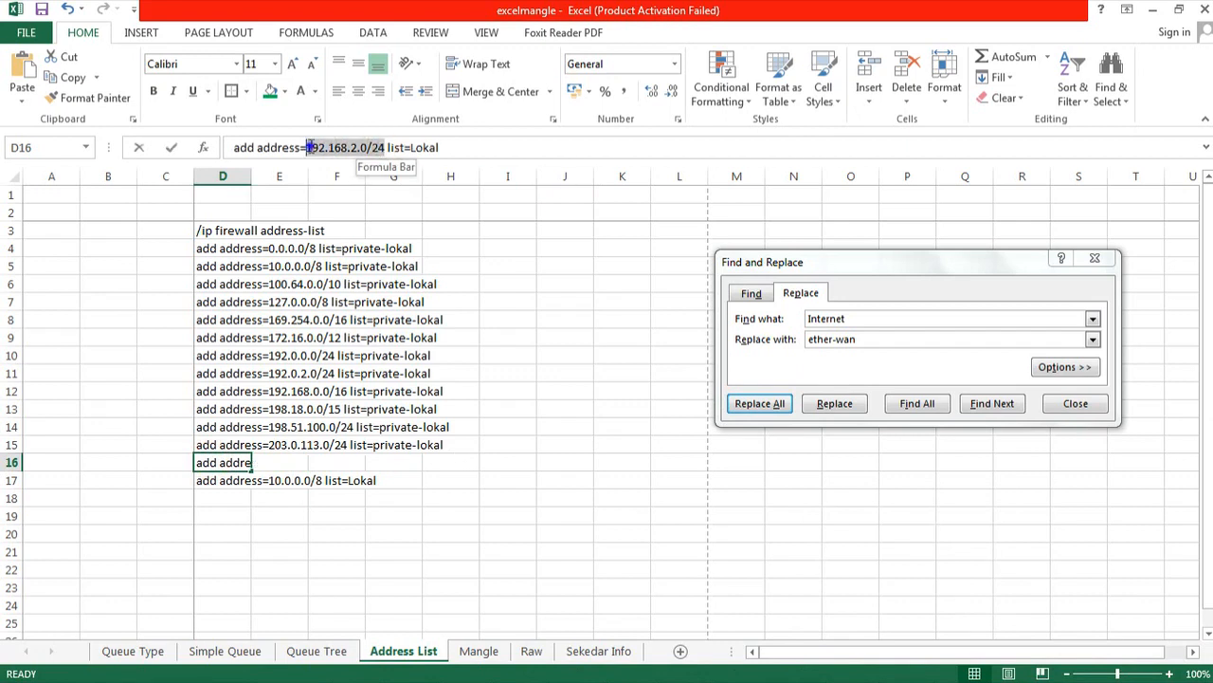
{"action": "right_click", "coordinate": [308, 147]}
{"action": "left_click", "coordinate": [352, 180]}
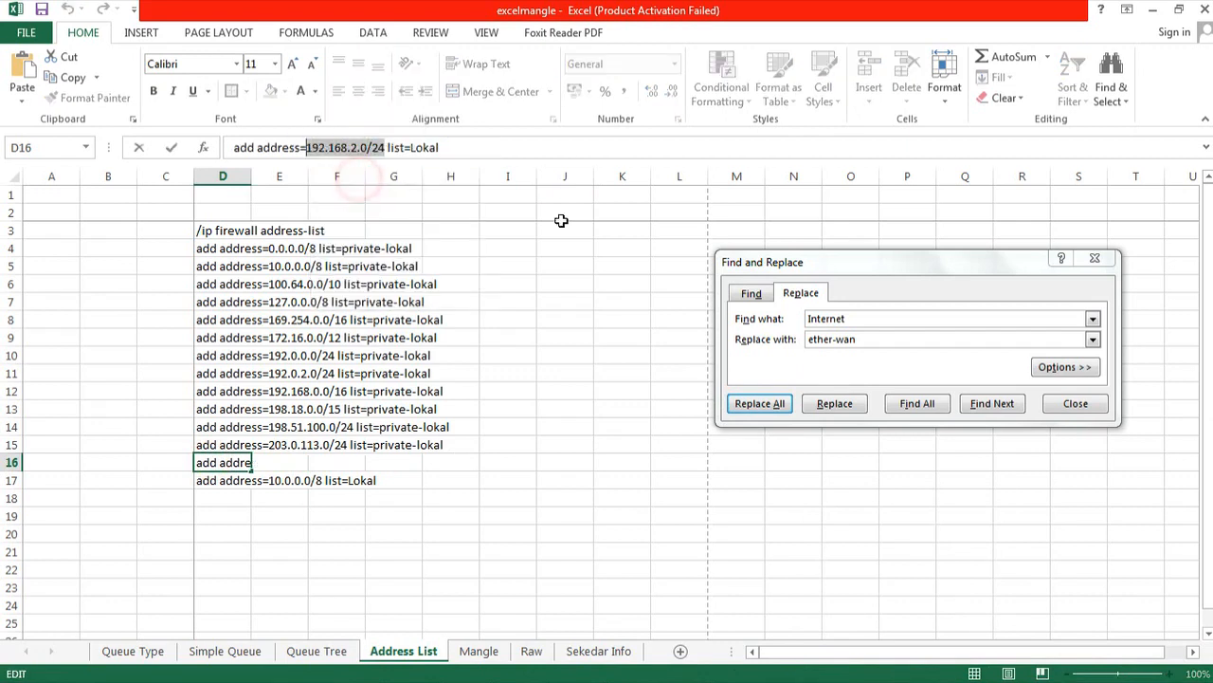
- Replace every 192.168.2.0/24 on the Address List sheet with 192.168.9.0/24
{"action": "left_click", "coordinate": [861, 310]}
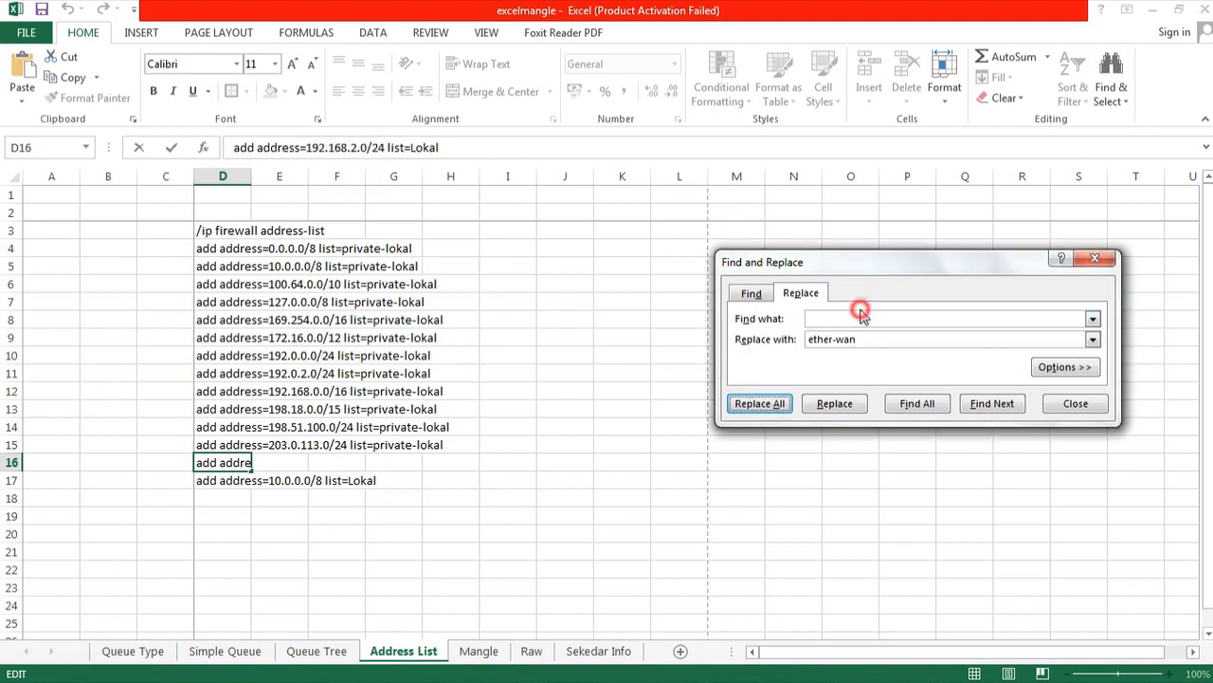
{"action": "left_click_drag", "start_coordinate": [877, 322], "coordinate": [807, 323]}
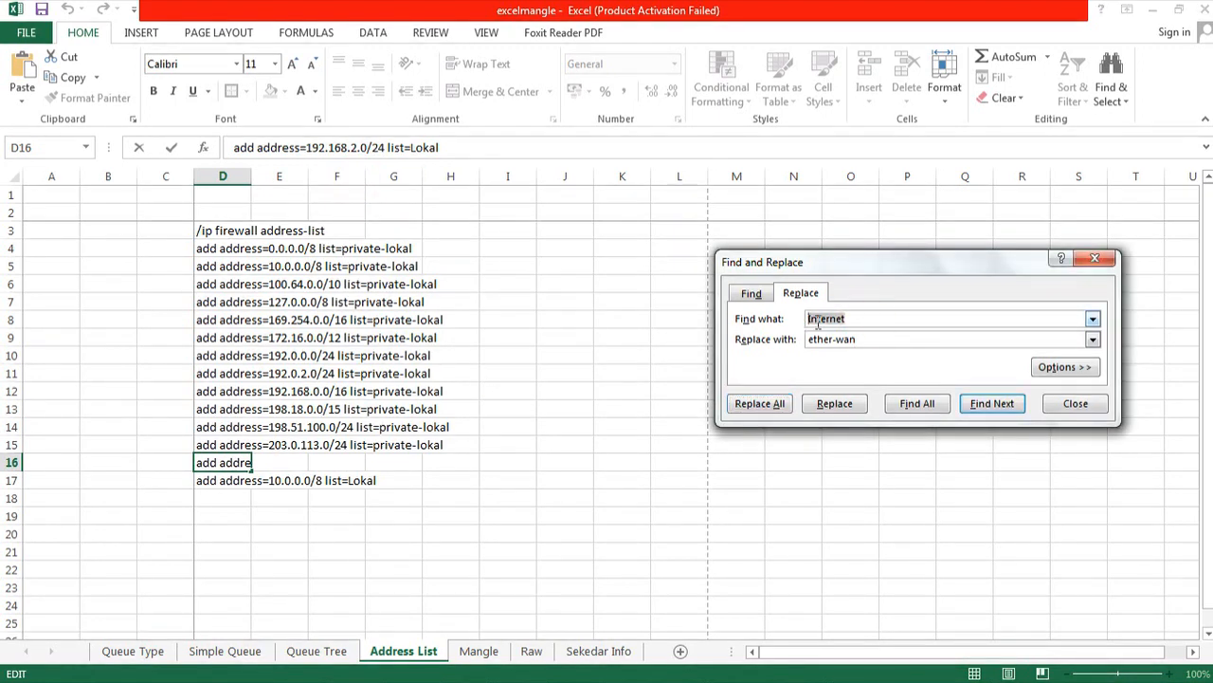
{"action": "right_click", "coordinate": [829, 323]}
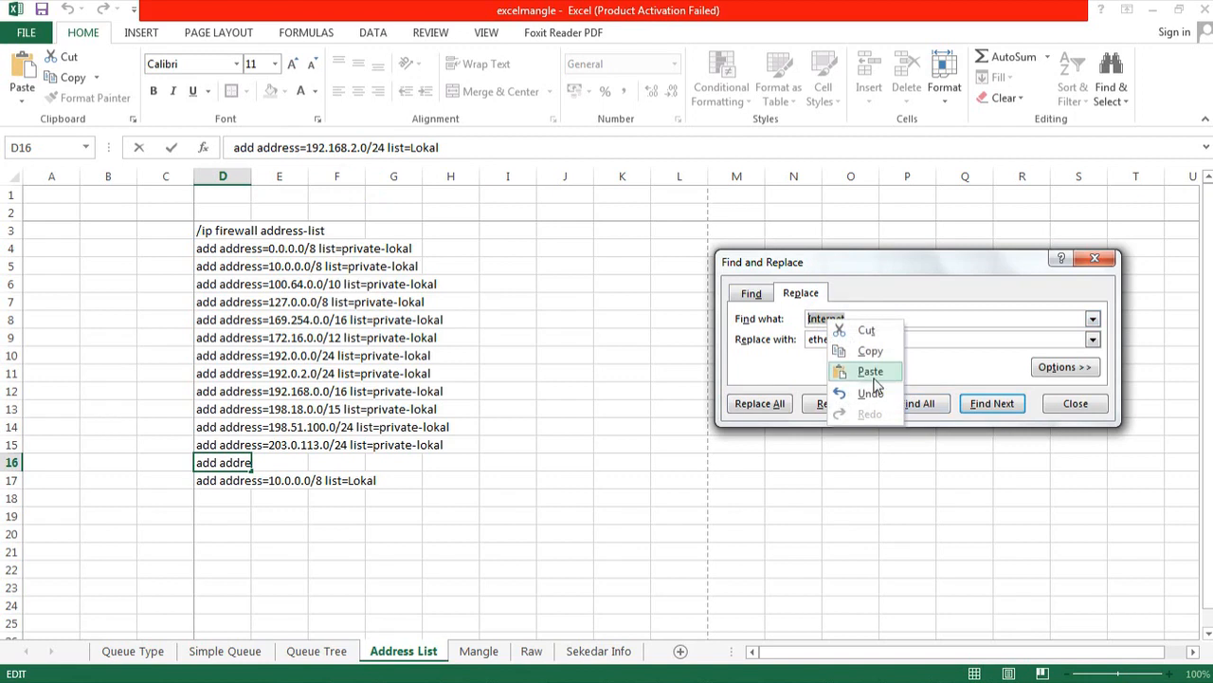
{"action": "left_click", "coordinate": [868, 371]}
{"action": "double_click", "coordinate": [870, 339]}
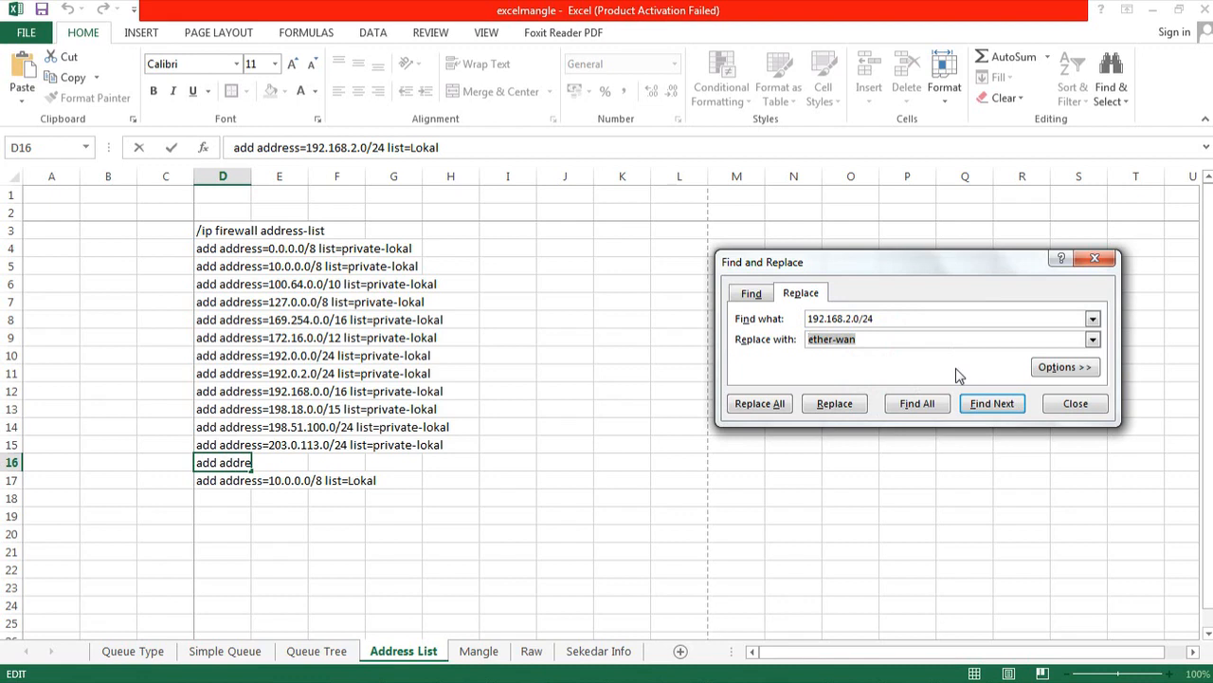
{"action": "type", "text": "192.168.9.0/24"}
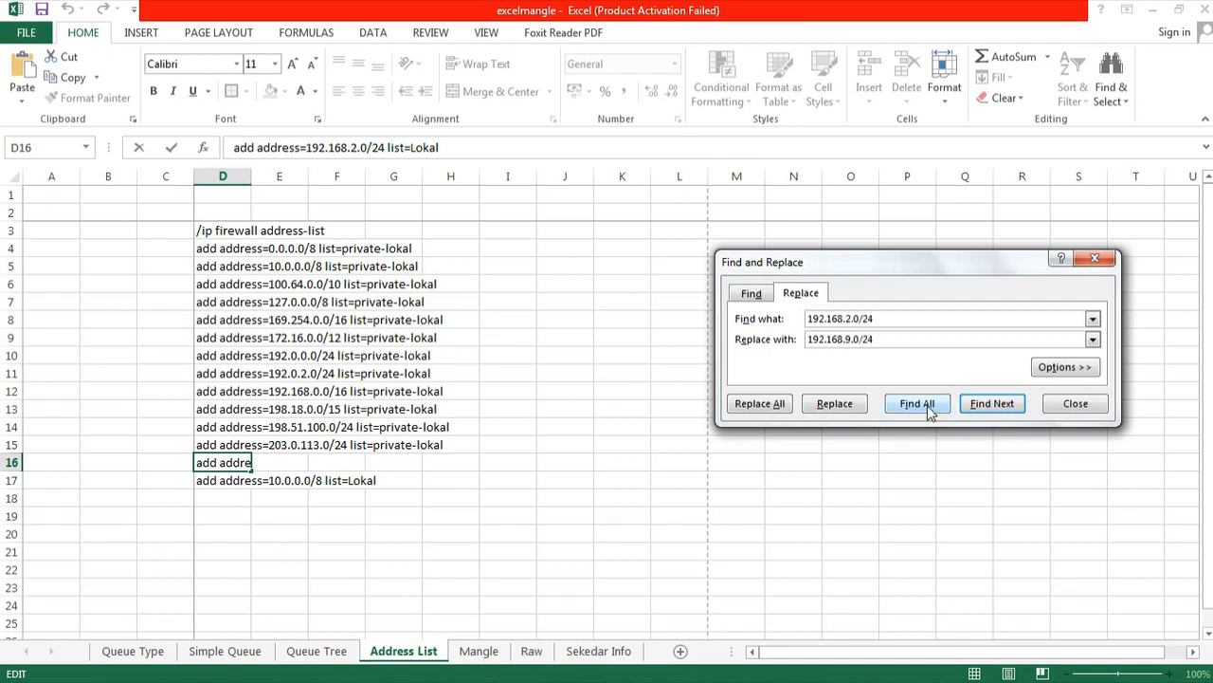
{"action": "left_click", "coordinate": [770, 404]}
{"action": "left_click", "coordinate": [611, 396]}
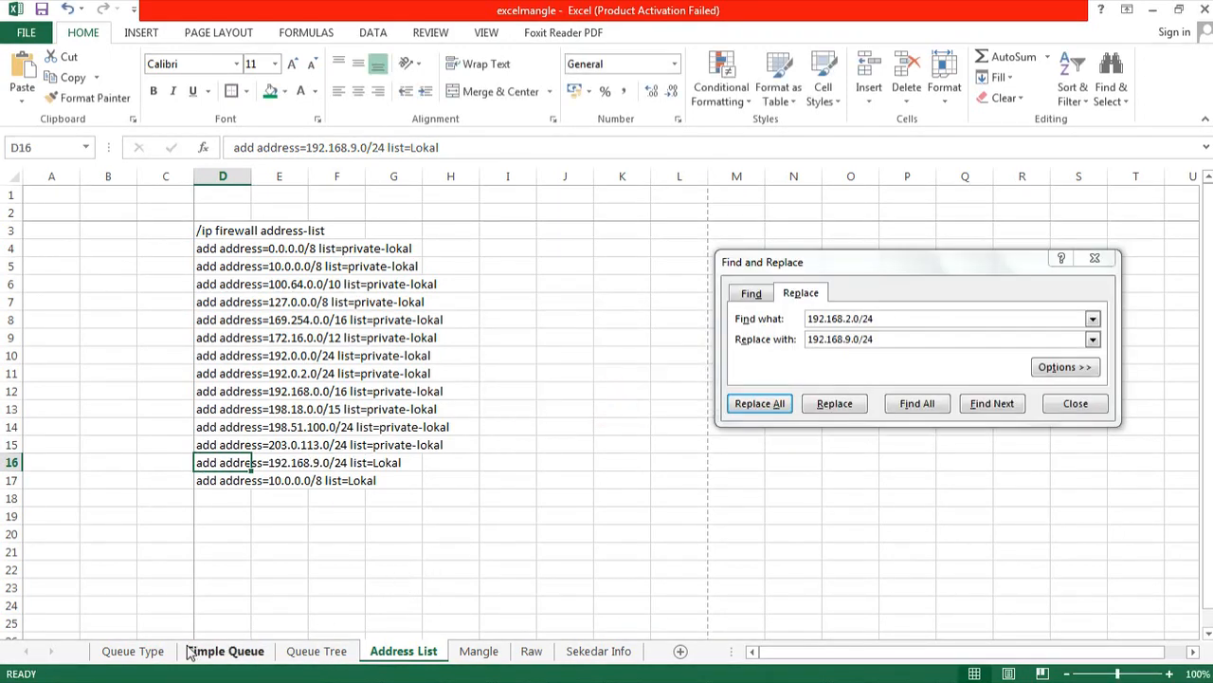
- Replace every 192.168.2.0/24 on the Simple Queue sheet with 192.168.9.0/24, check the targets, and close Find and Replace
{"action": "left_click", "coordinate": [248, 651]}
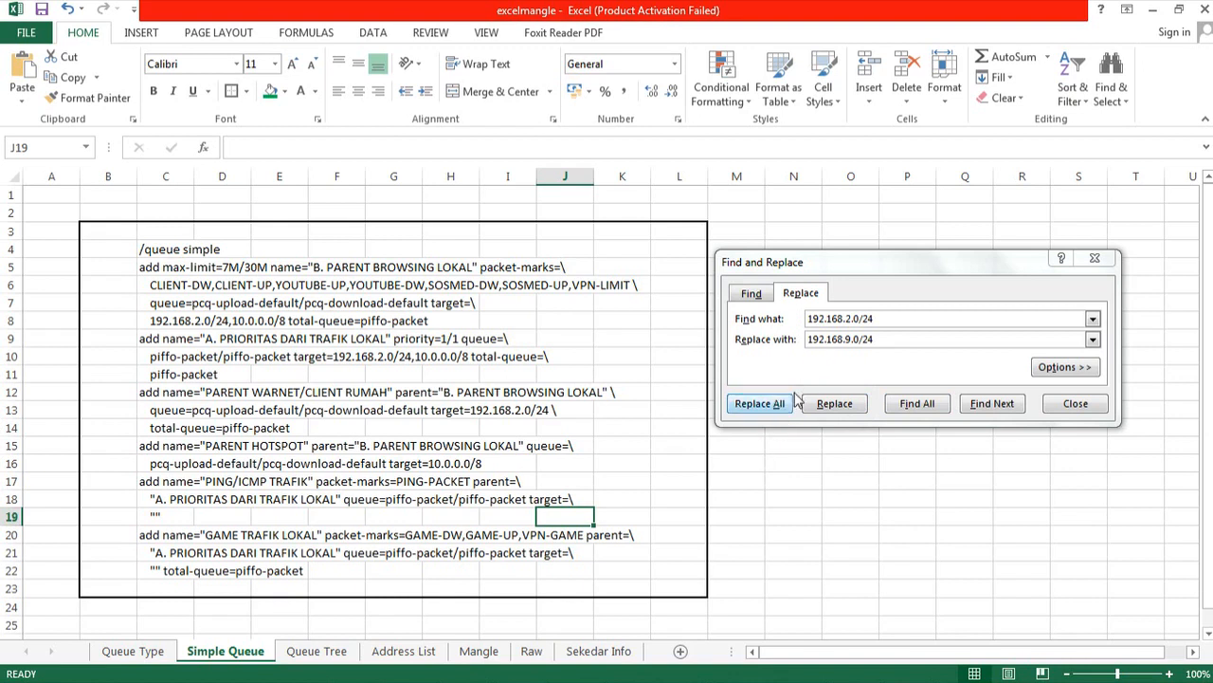
{"action": "left_click_drag", "start_coordinate": [879, 269], "coordinate": [899, 232]}
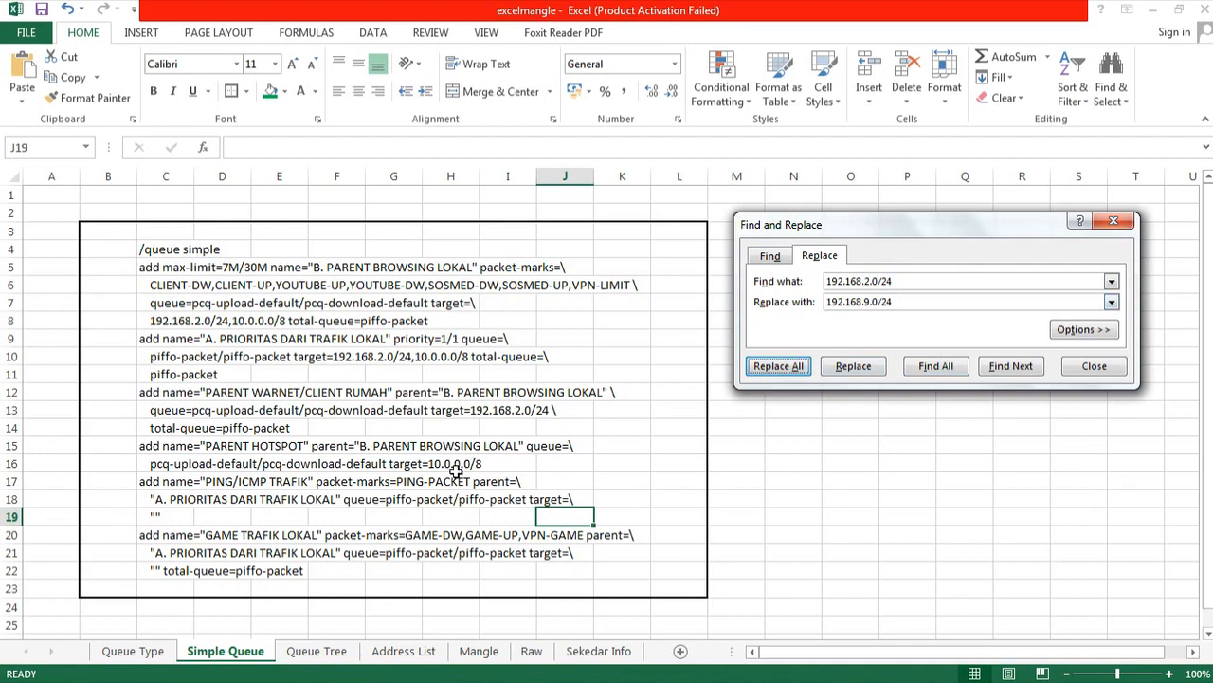
{"action": "left_click", "coordinate": [779, 366]}
{"action": "left_click", "coordinate": [591, 400]}
{"action": "left_click", "coordinate": [390, 361]}
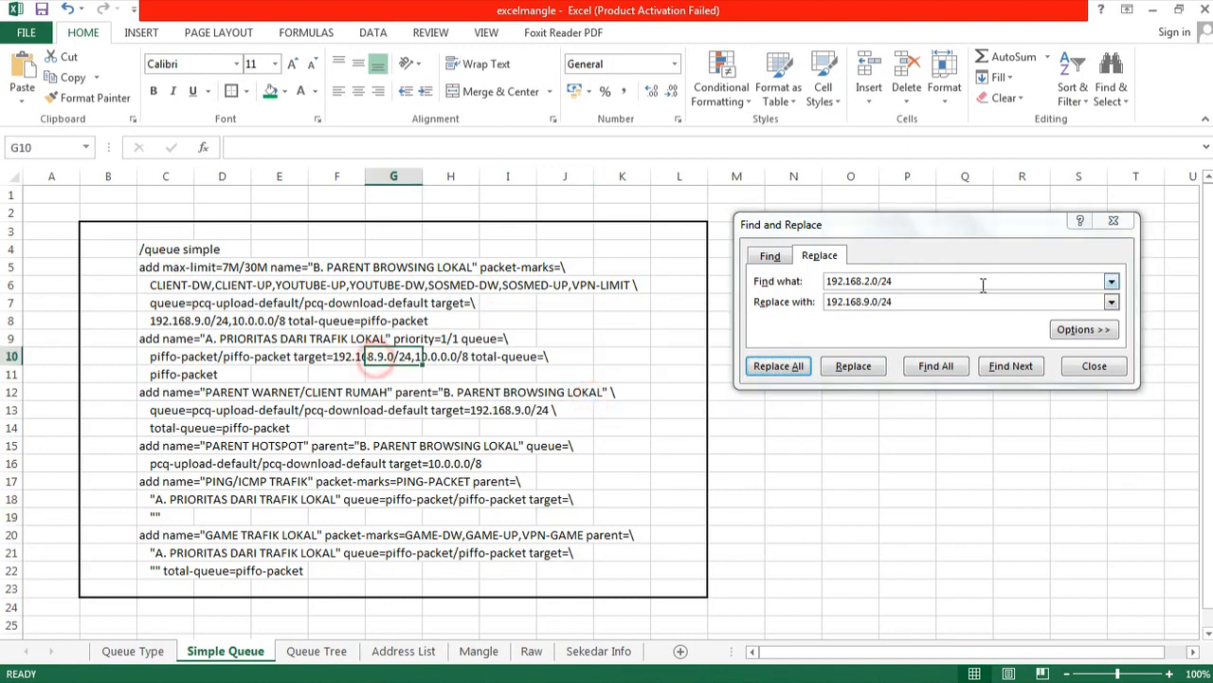
{"action": "left_click", "coordinate": [1115, 223]}
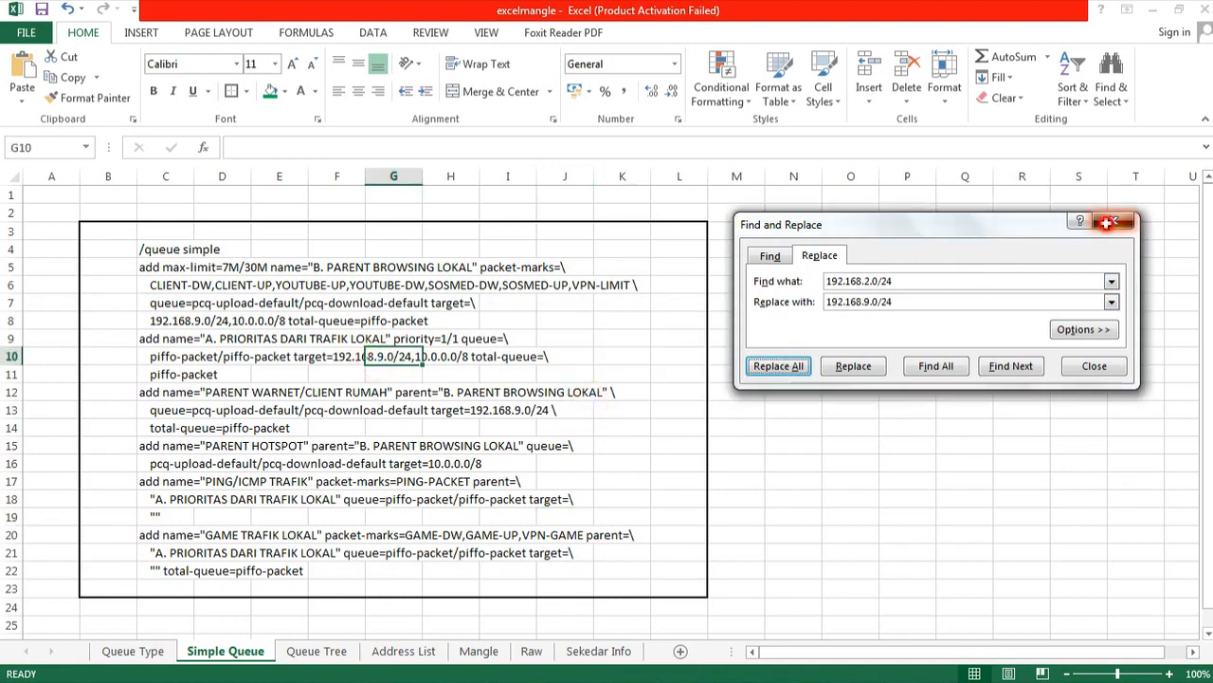
- Switch to WinBox and close the open address entry, the Address List and the Interface List, leaving the Queue List in front
{"action": "mouse_move", "coordinate": [967, 675]}
{"action": "left_click", "coordinate": [967, 669]}
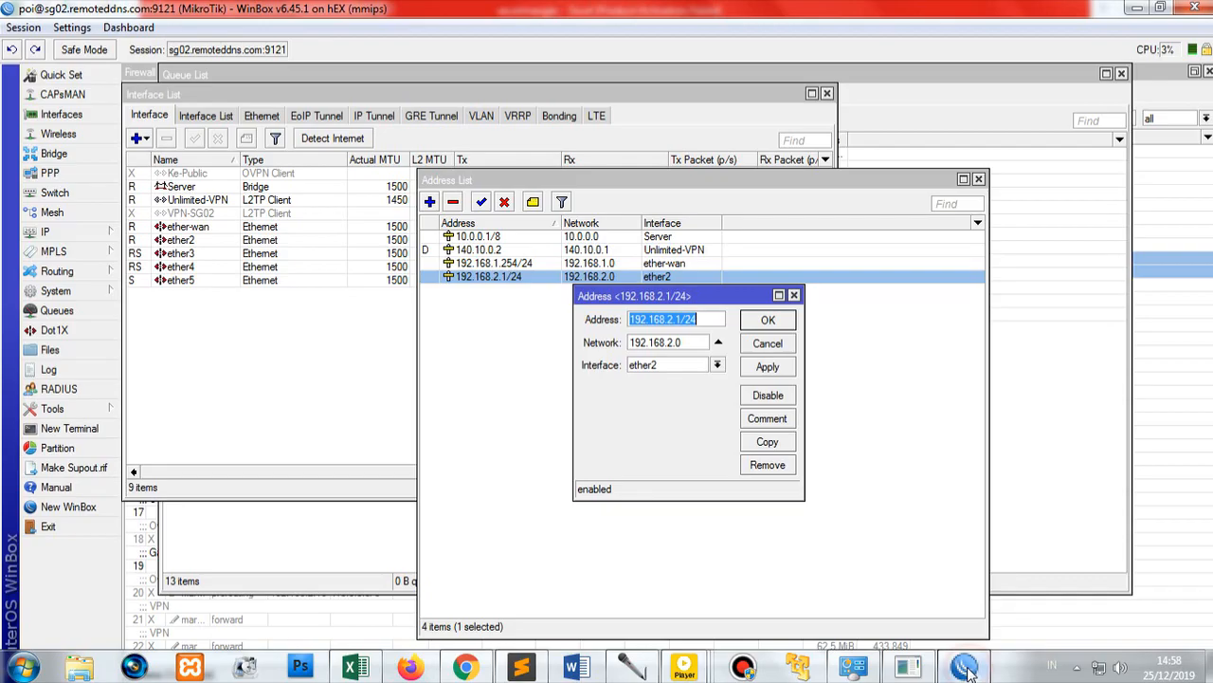
{"action": "left_click", "coordinate": [796, 298]}
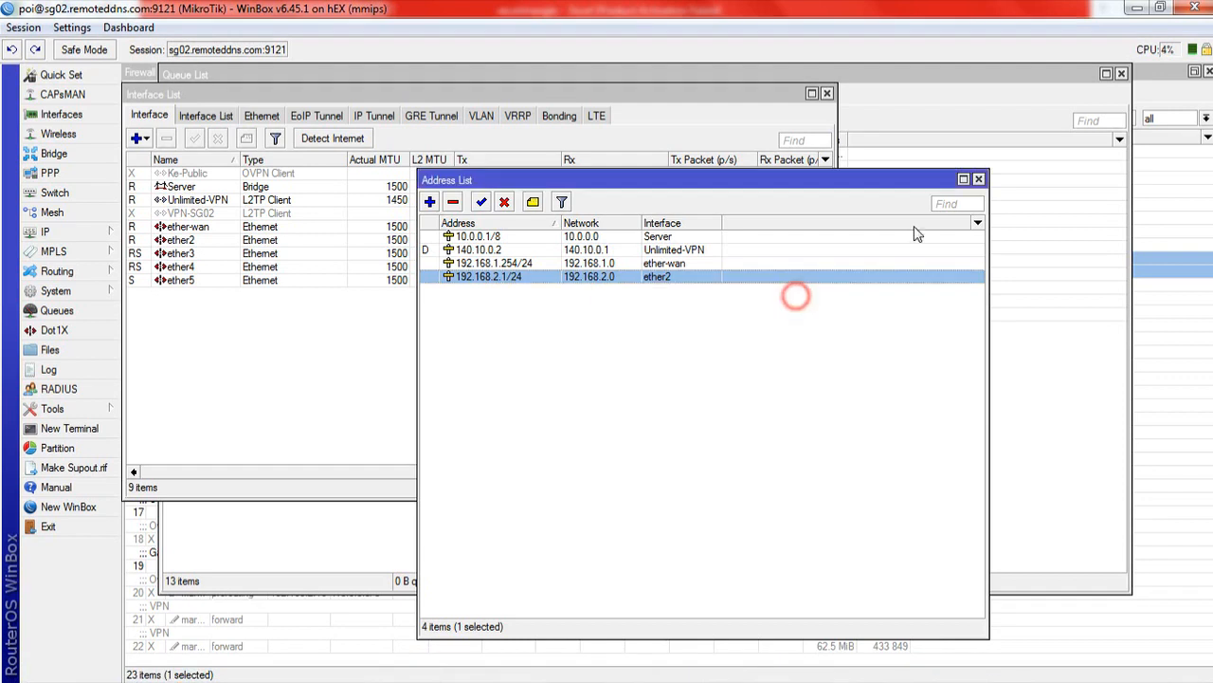
{"action": "left_click", "coordinate": [978, 179]}
{"action": "left_click", "coordinate": [900, 458]}
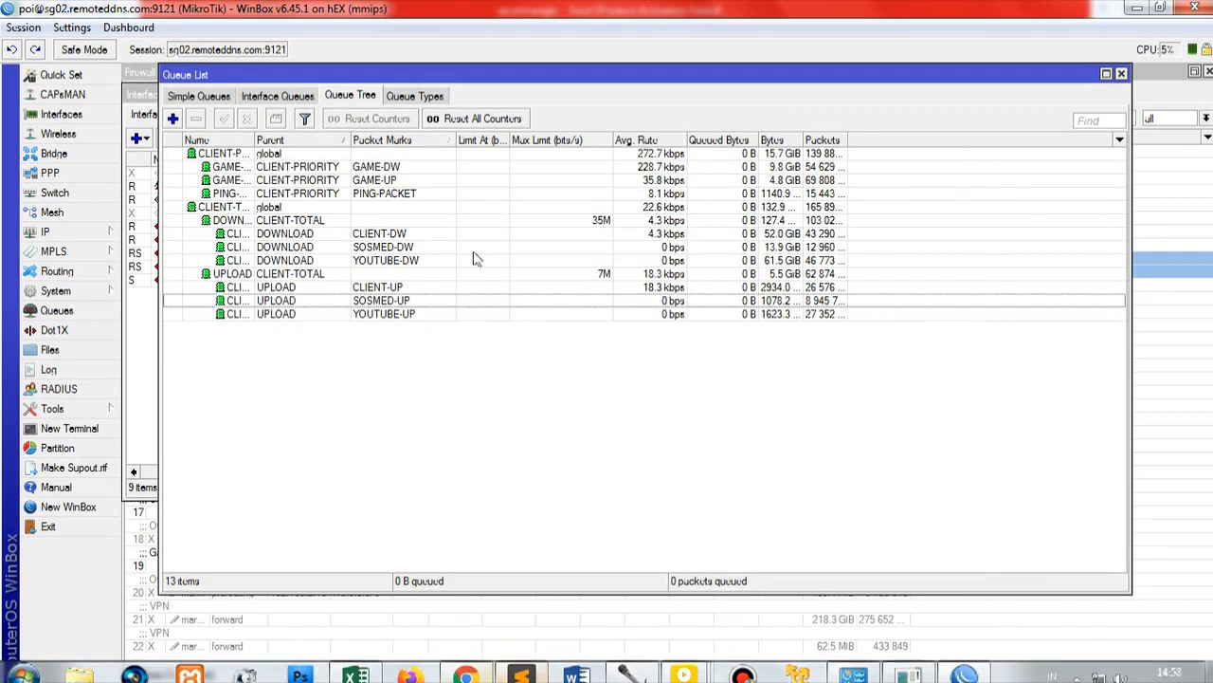
{"action": "left_click", "coordinate": [334, 302]}
{"action": "left_click", "coordinate": [331, 313]}
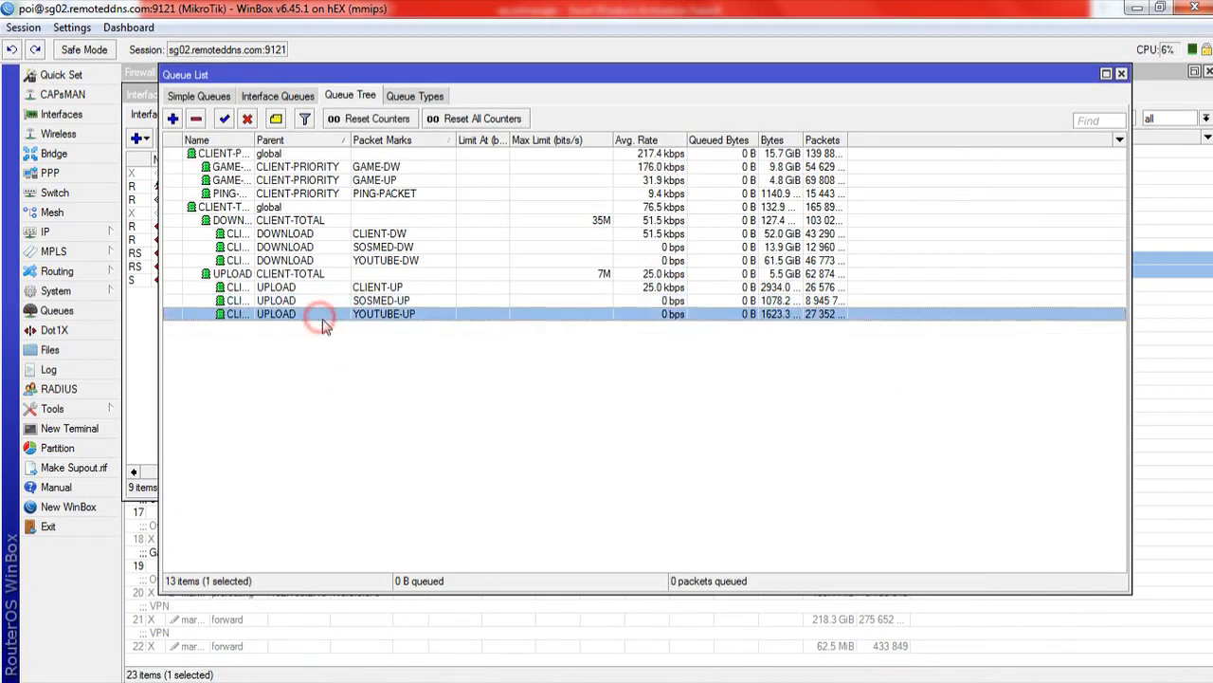
{"action": "left_click", "coordinate": [60, 114]}
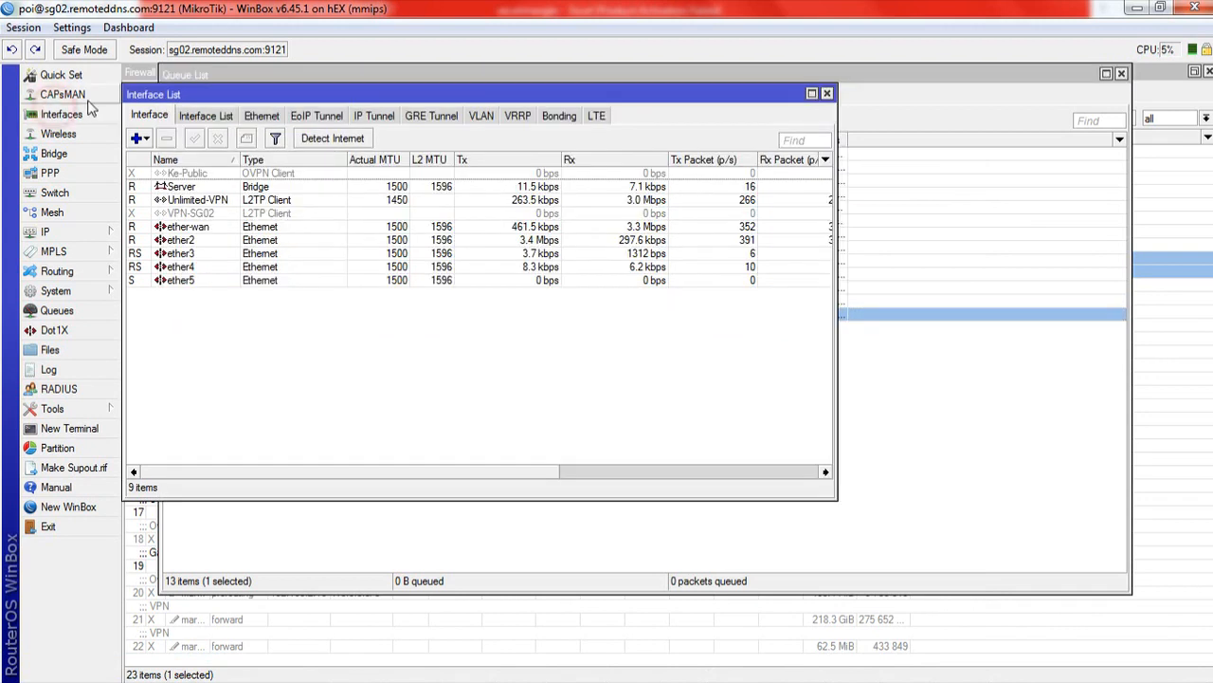
{"action": "left_click", "coordinate": [827, 93]}
{"action": "left_click", "coordinate": [709, 465]}
- Delete all entries of the queue tree in the Queue List
{"action": "left_click", "coordinate": [512, 316]}
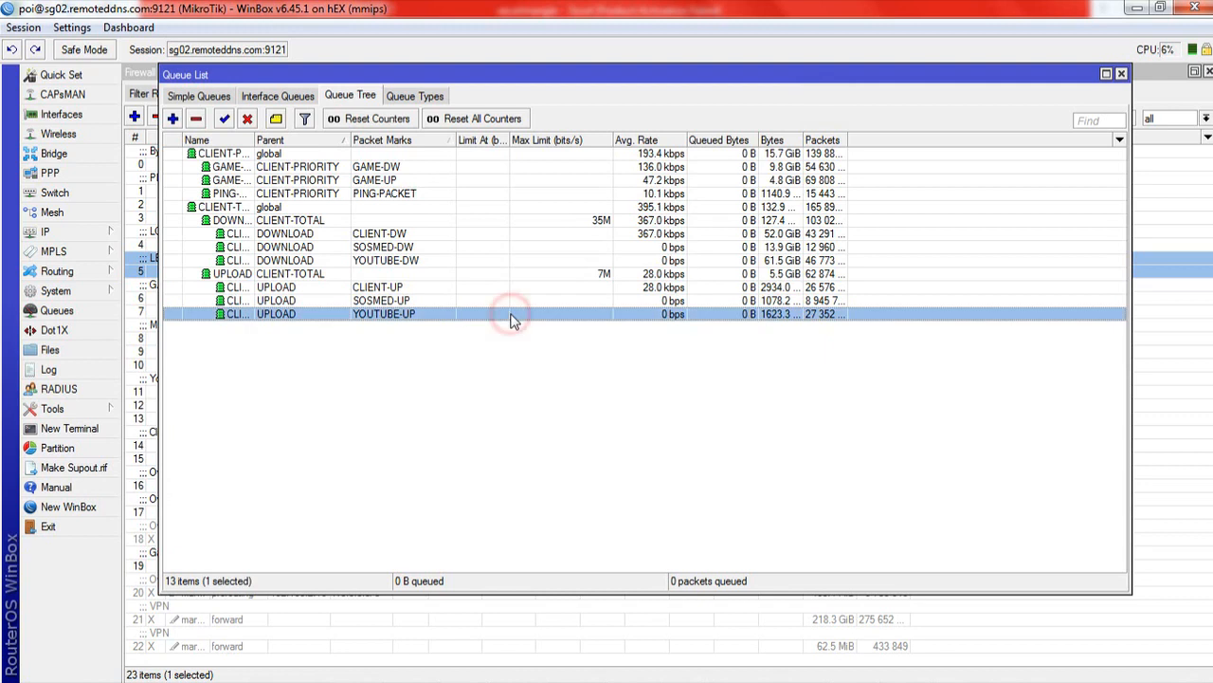
{"action": "key", "text": "ctrl+a"}
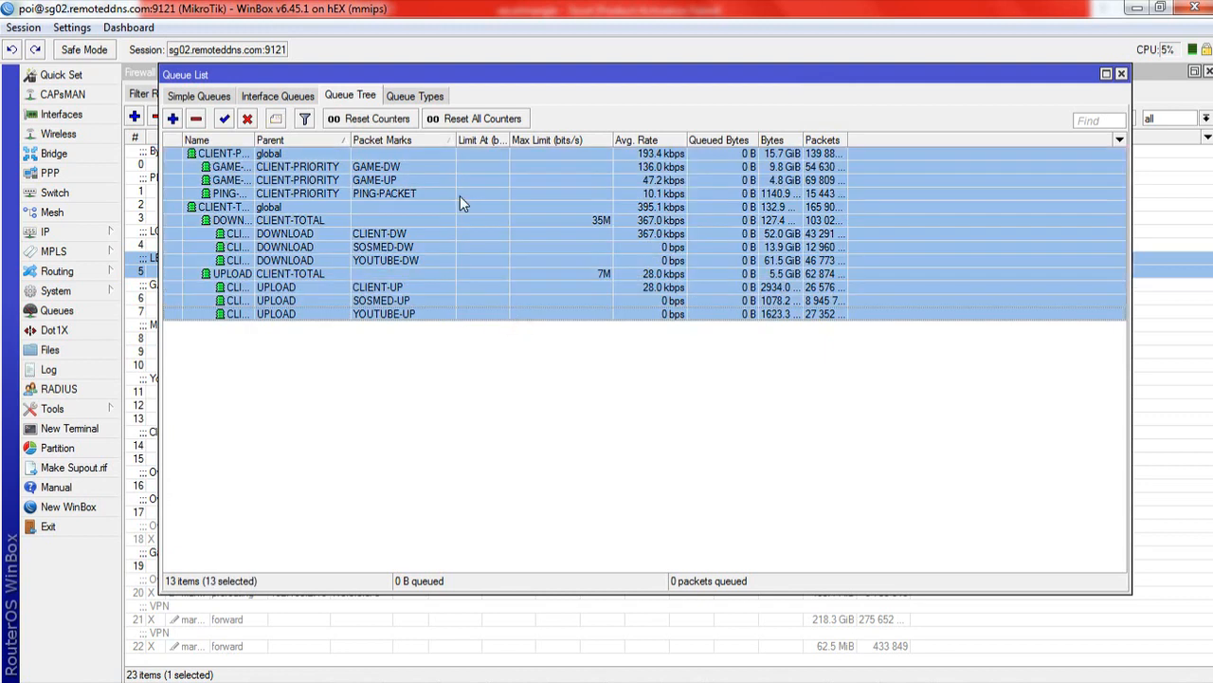
{"action": "left_click", "coordinate": [196, 121]}
- Delete the disabled "Over pc16" rule and the two VPN rules from the firewall mangle list
{"action": "left_click", "coordinate": [147, 418]}
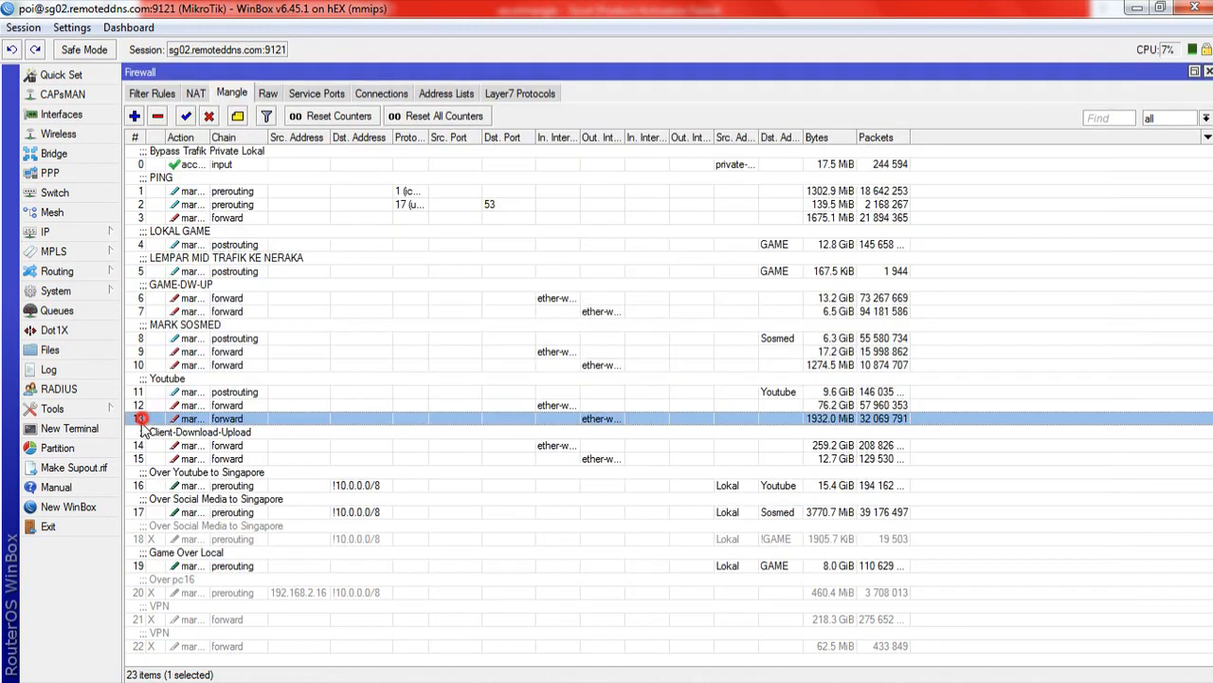
{"action": "left_click", "coordinate": [234, 552]}
{"action": "left_click", "coordinate": [216, 590]}
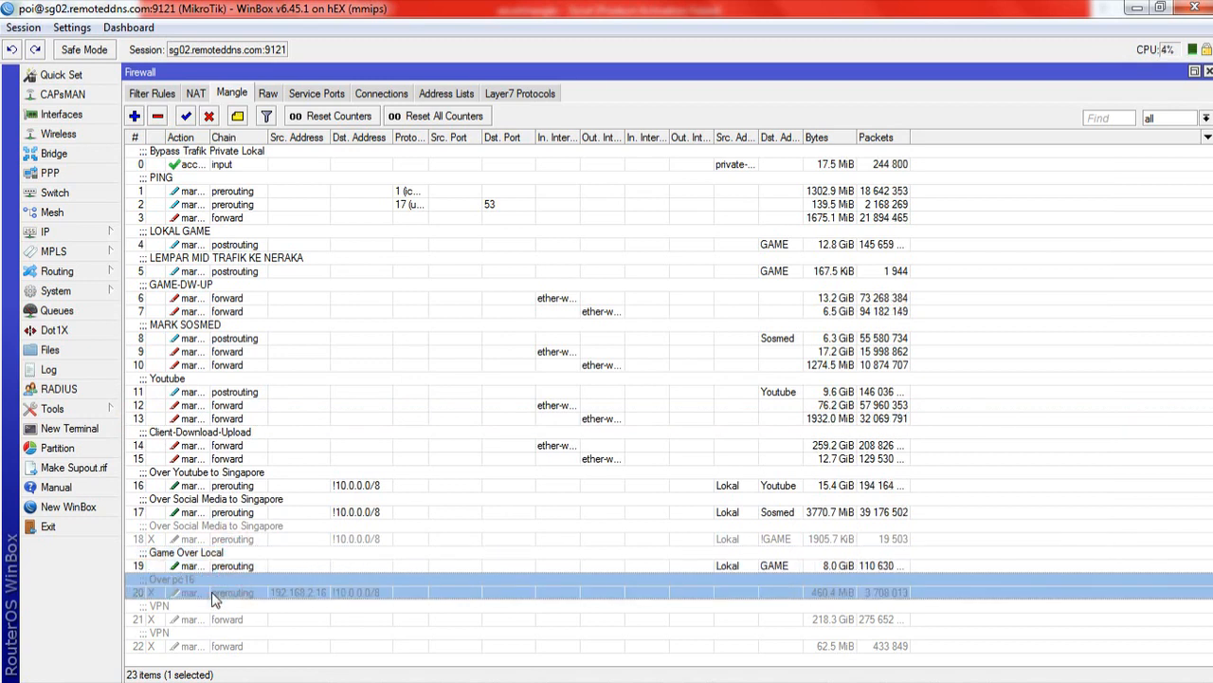
{"action": "left_click", "coordinate": [223, 642], "text": "shift"}
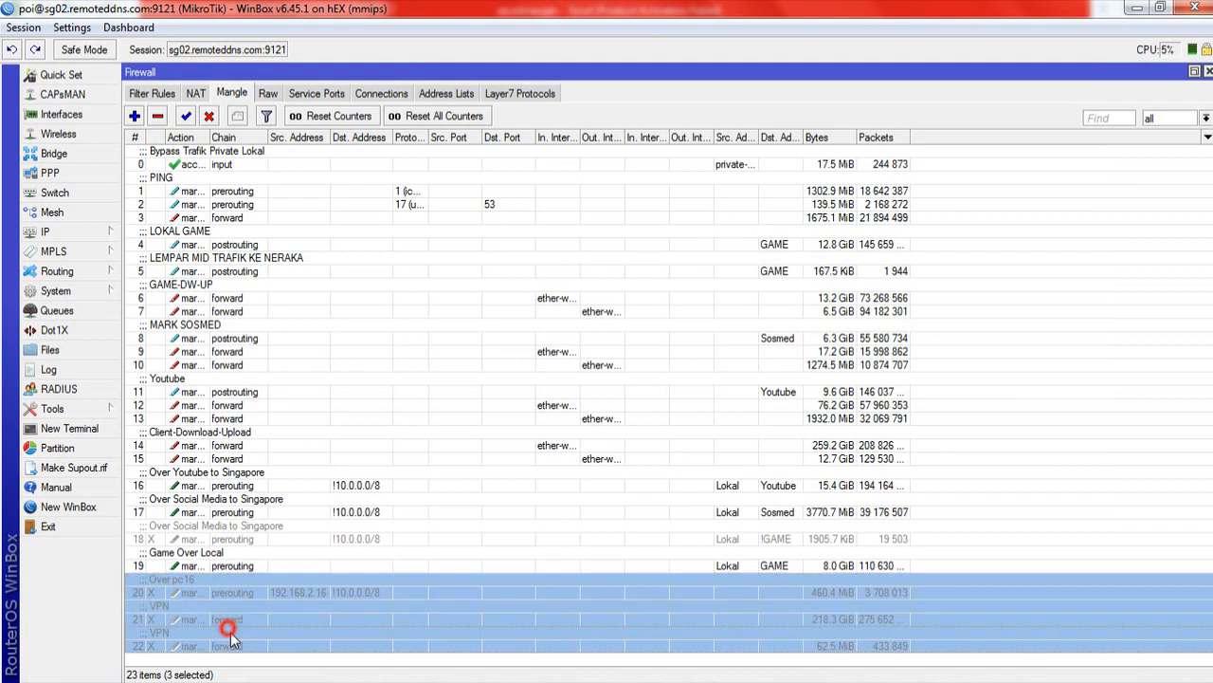
{"action": "left_click", "coordinate": [158, 116]}
- Delete mangle rules 0 to 15, from "Bypass Trafik Private Lokal" through "Client-Download-Upload", keeping the Singapore and "Game Over Local" rules
{"action": "left_click", "coordinate": [303, 555]}
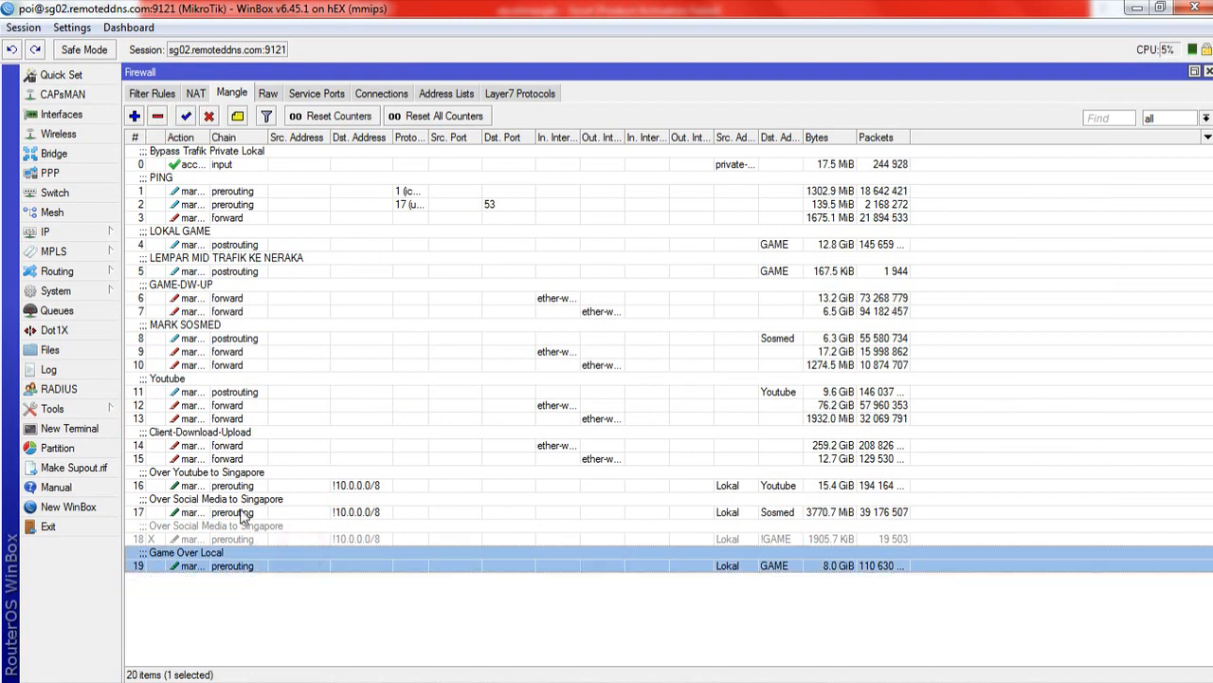
{"action": "left_click", "coordinate": [233, 458]}
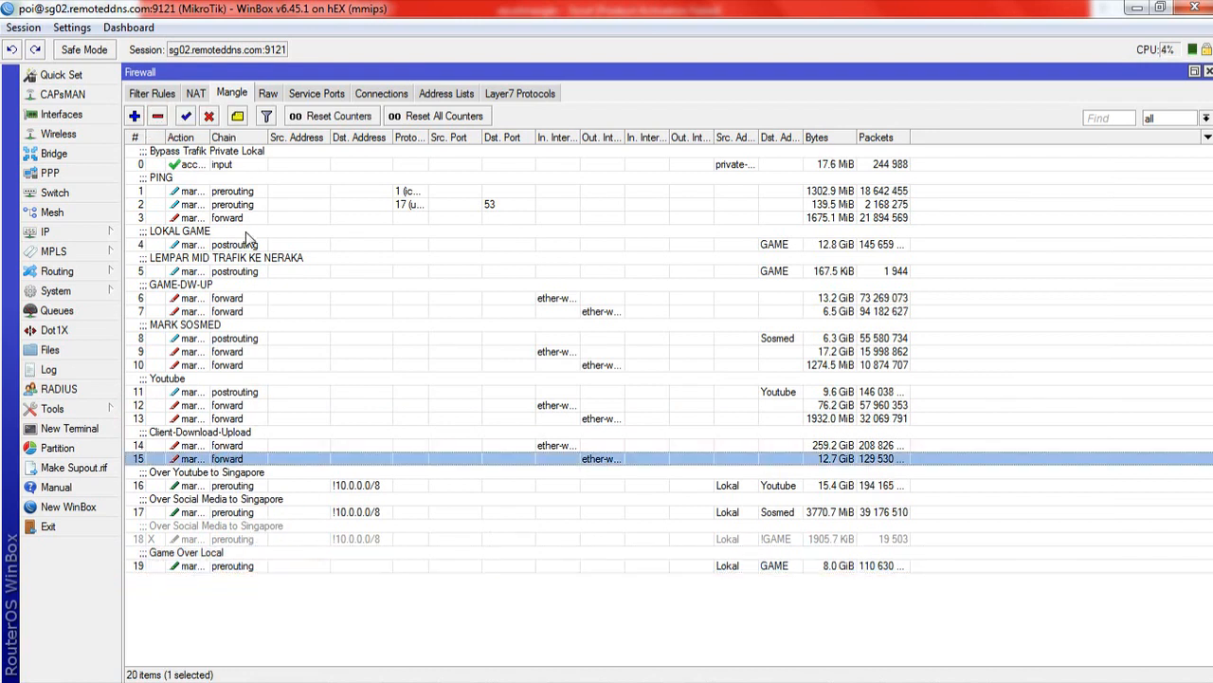
{"action": "left_click", "coordinate": [230, 164], "text": "shift"}
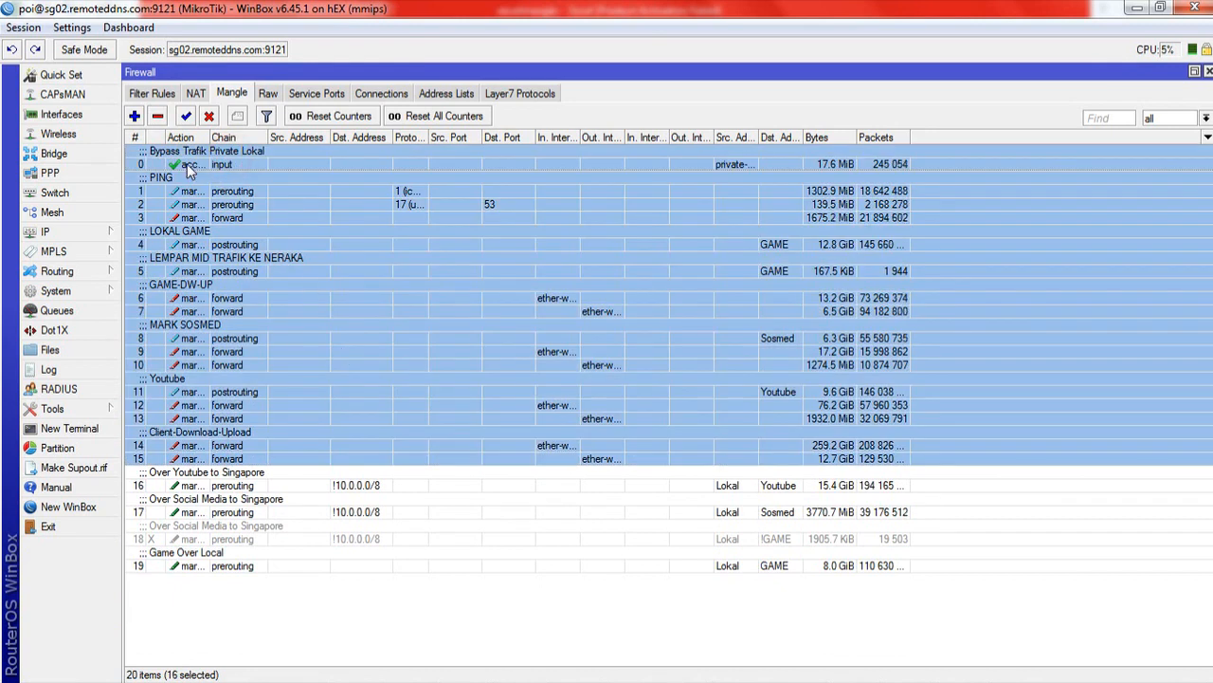
{"action": "key", "text": "Delete"}
- Delete all firewall raw rules, from GAME through "YOUTUBE OR GCC TELKOM"
{"action": "left_click", "coordinate": [269, 96]}
{"action": "left_click", "coordinate": [284, 379]}
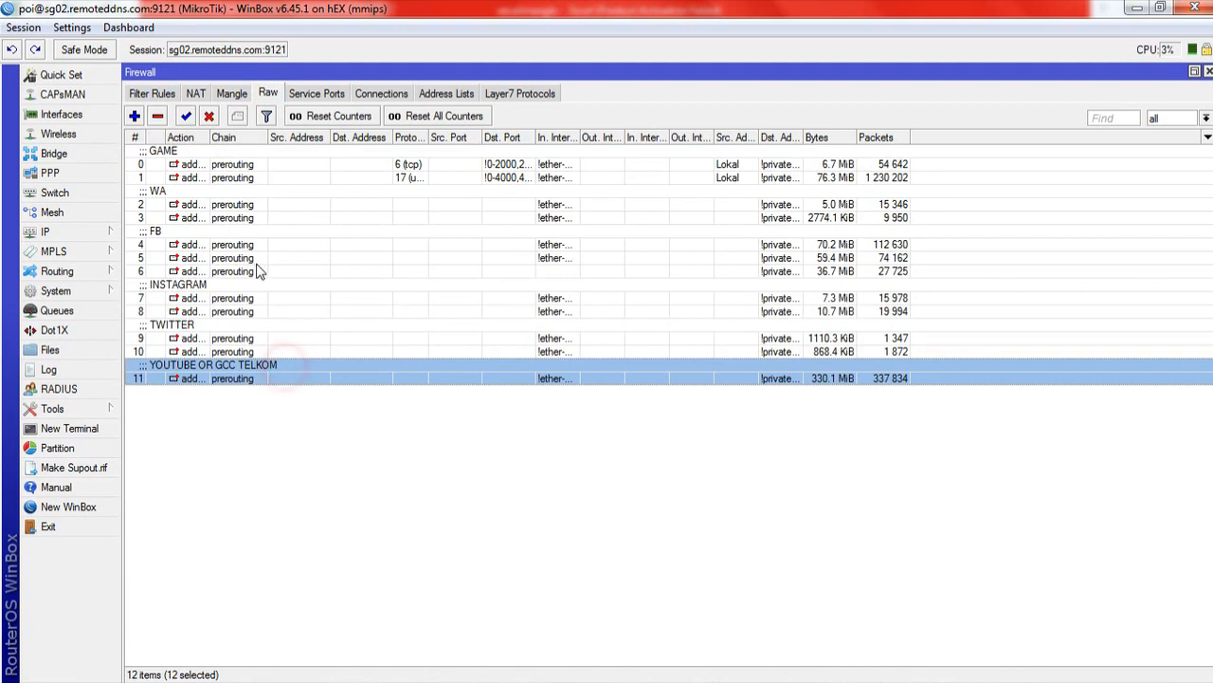
{"action": "key", "text": "ctrl+a"}
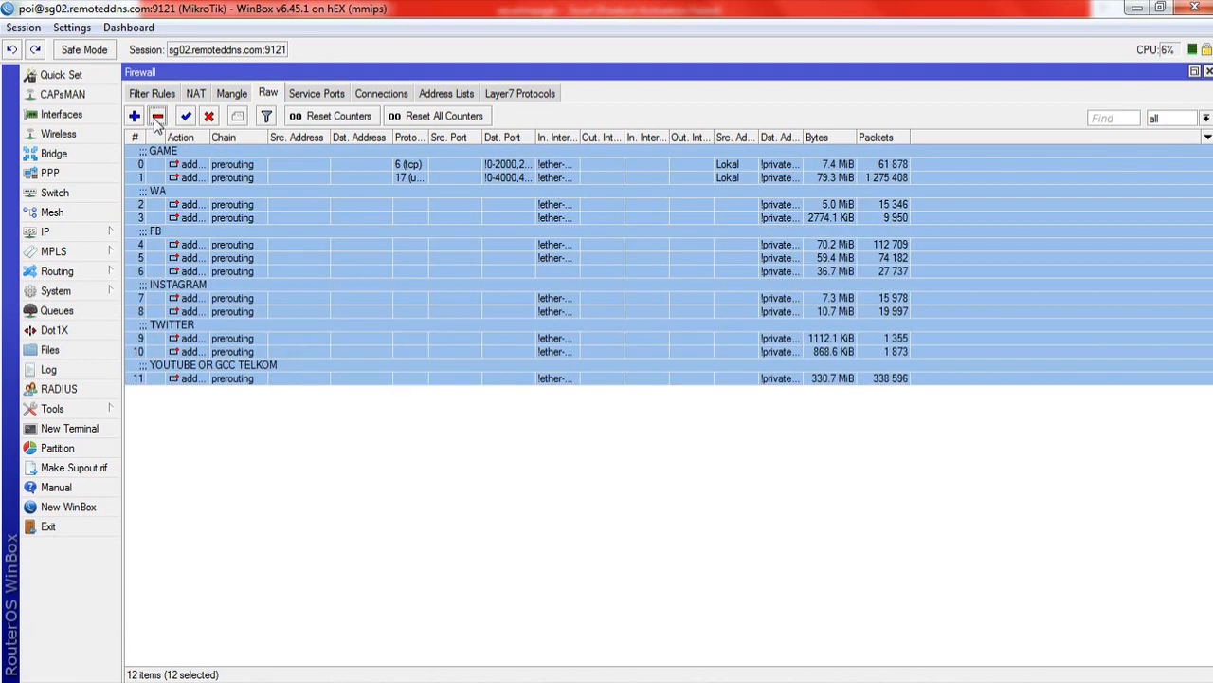
{"action": "left_click", "coordinate": [157, 117]}
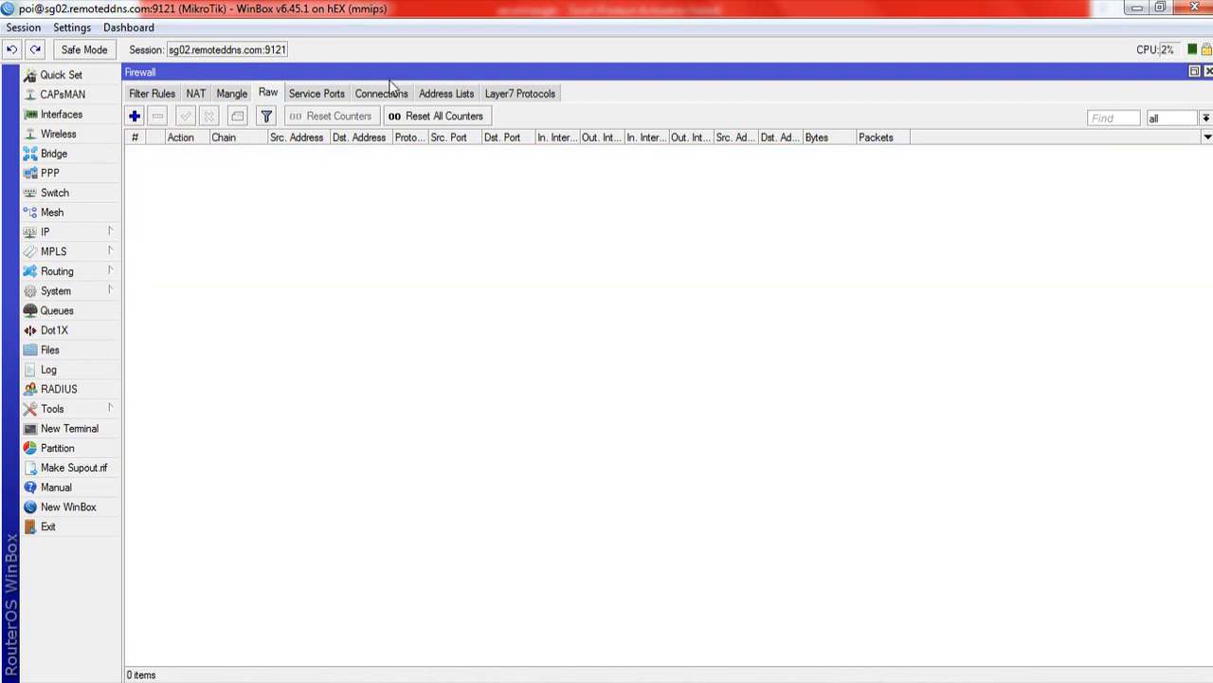
{"action": "left_click", "coordinate": [517, 318]}
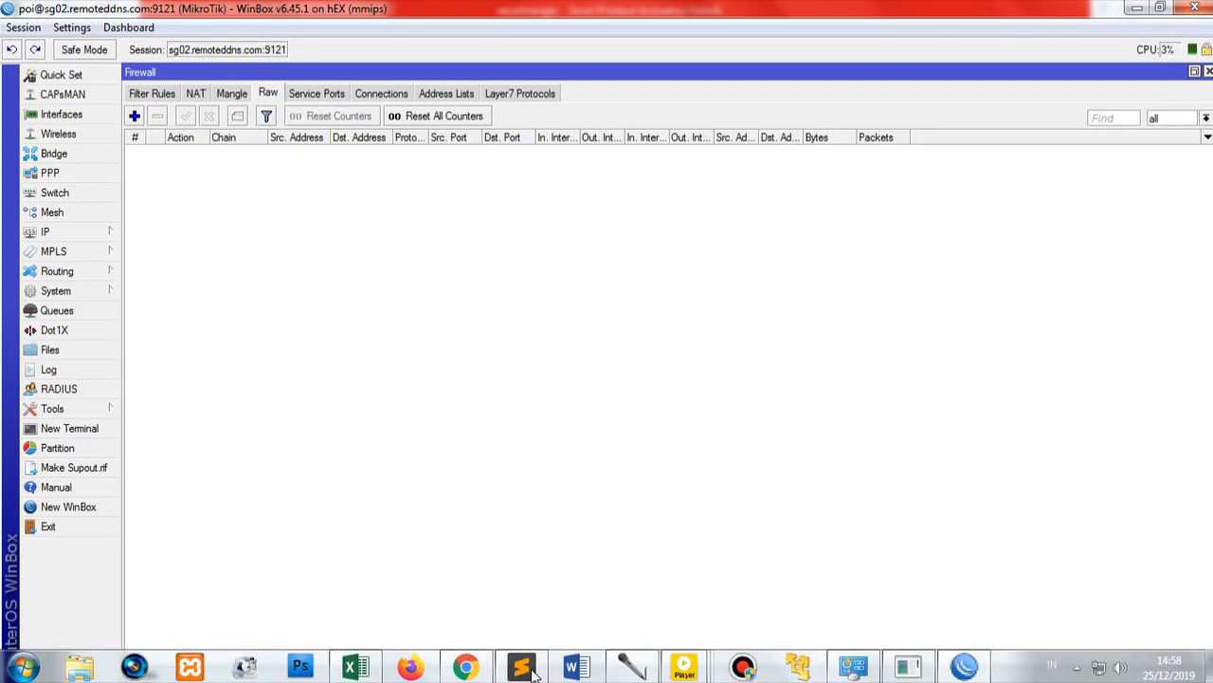
- Copy the entire finaldah.rsc script in Sublime Text and return to WinBox
{"action": "left_click", "coordinate": [521, 668]}
{"action": "scroll", "coordinate": [582, 422], "scroll_direction": "up", "scroll_amount": 4}
{"action": "left_click_drag", "start_coordinate": [536, 386], "coordinate": [61, 74]}
{"action": "right_click", "coordinate": [86, 177]}
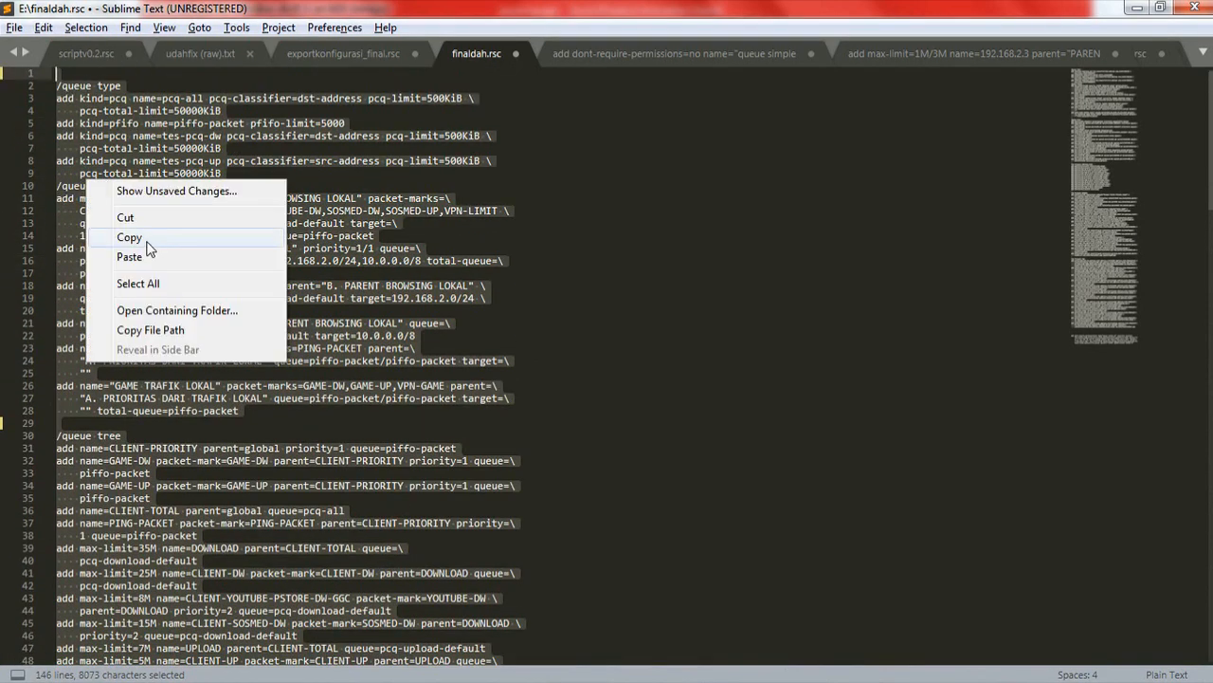
{"action": "left_click", "coordinate": [144, 243]}
{"action": "mouse_move", "coordinate": [699, 677]}
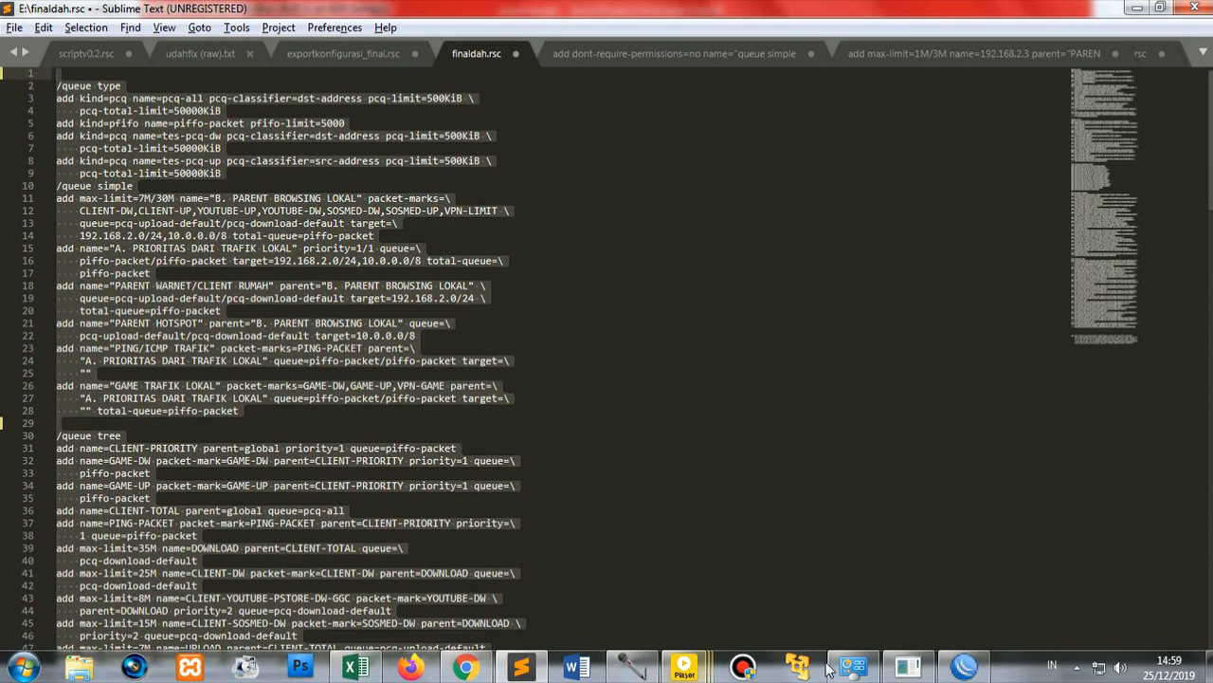
{"action": "left_click", "coordinate": [982, 669]}
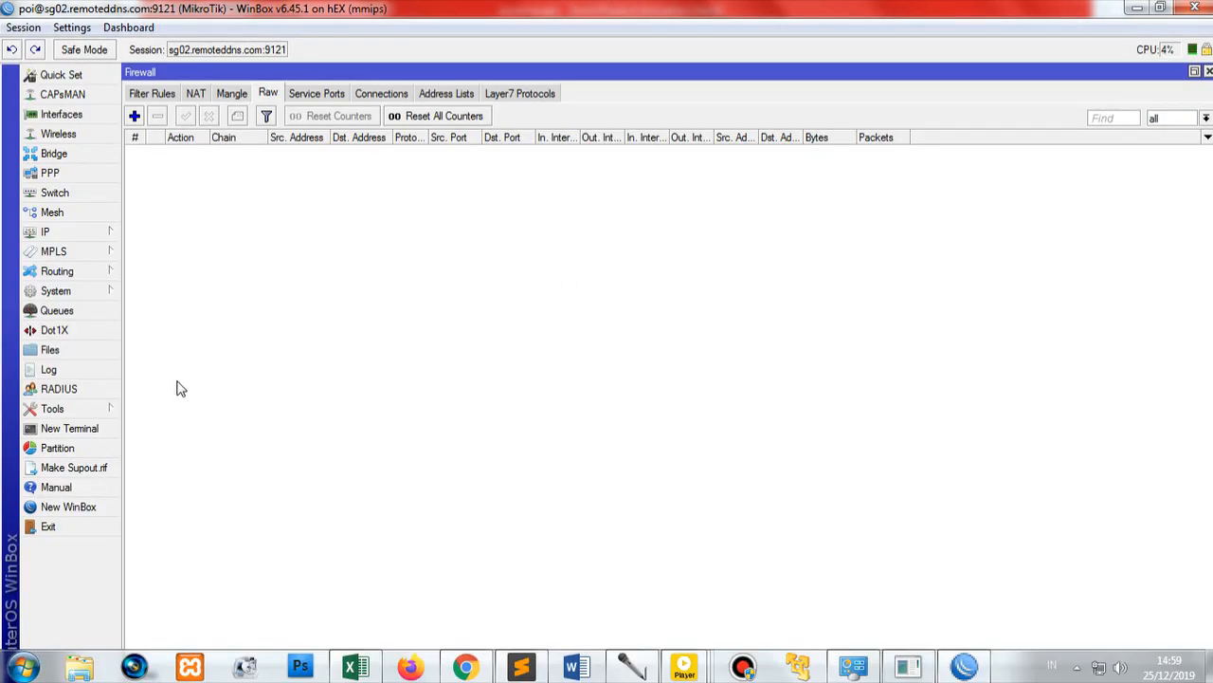
- Run the copied finaldah.rsc script in a new WinBox terminal and close the terminal once the rules are loaded
{"action": "left_click", "coordinate": [94, 428]}
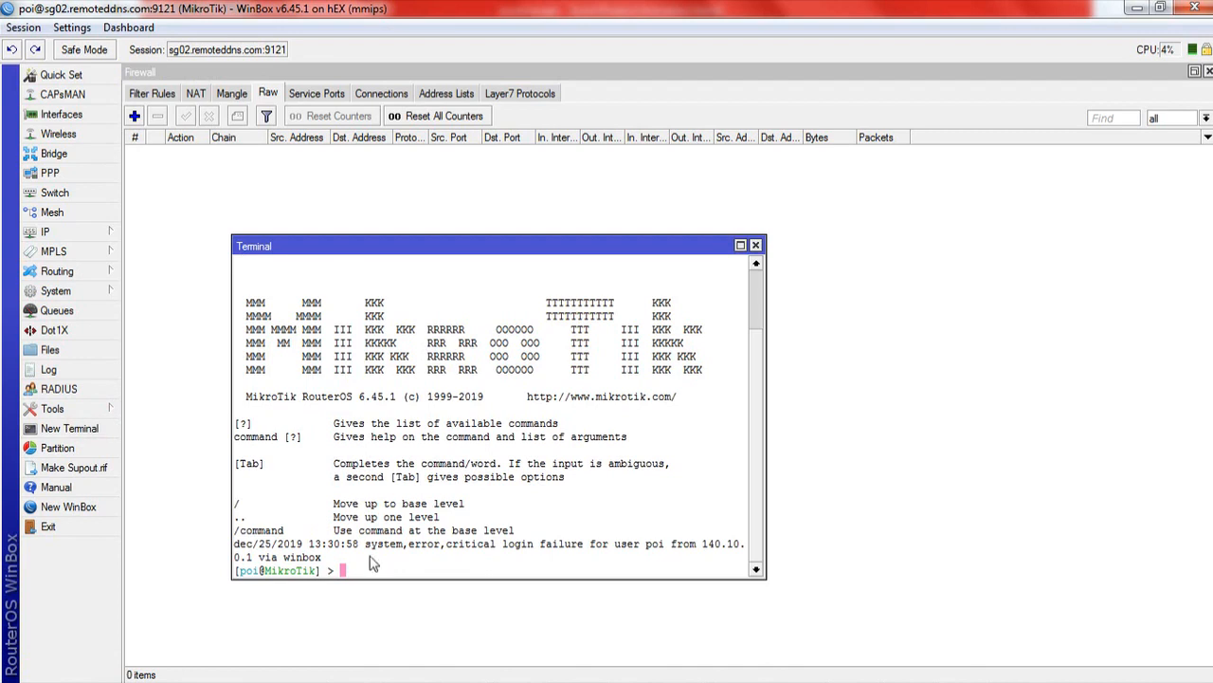
{"action": "right_click", "coordinate": [360, 571]}
{"action": "left_click", "coordinate": [406, 648]}
{"action": "left_click_drag", "start_coordinate": [410, 250], "coordinate": [420, 199]}
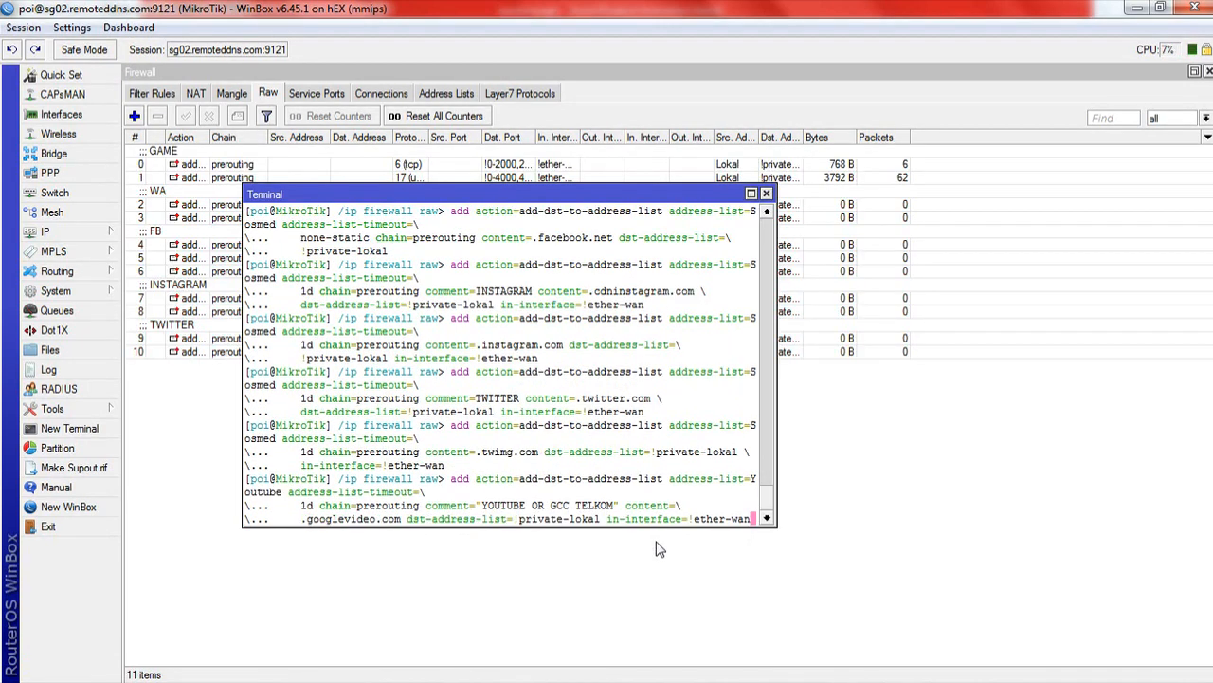
{"action": "left_click", "coordinate": [767, 194]}
- Review the newly loaded firewall mangle rules and the queue tree entries
{"action": "left_click", "coordinate": [231, 92]}
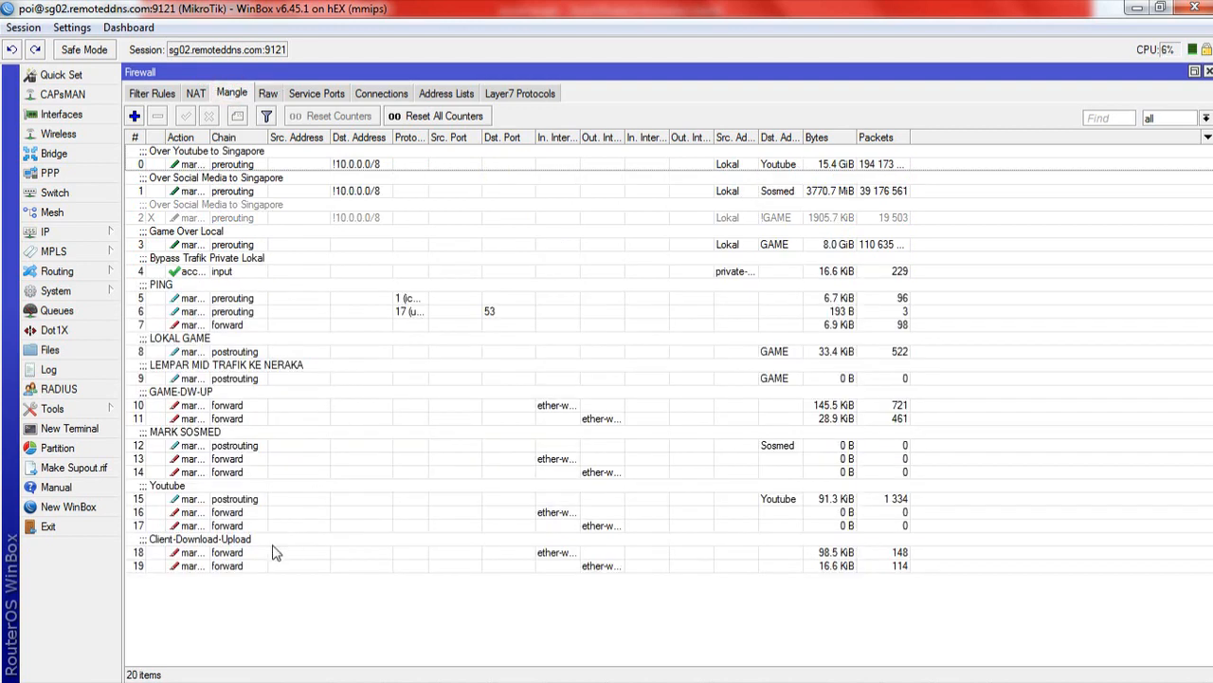
{"action": "left_click", "coordinate": [217, 299]}
{"action": "left_click", "coordinate": [228, 273]}
{"action": "left_click", "coordinate": [237, 566]}
{"action": "left_click", "coordinate": [62, 309]}
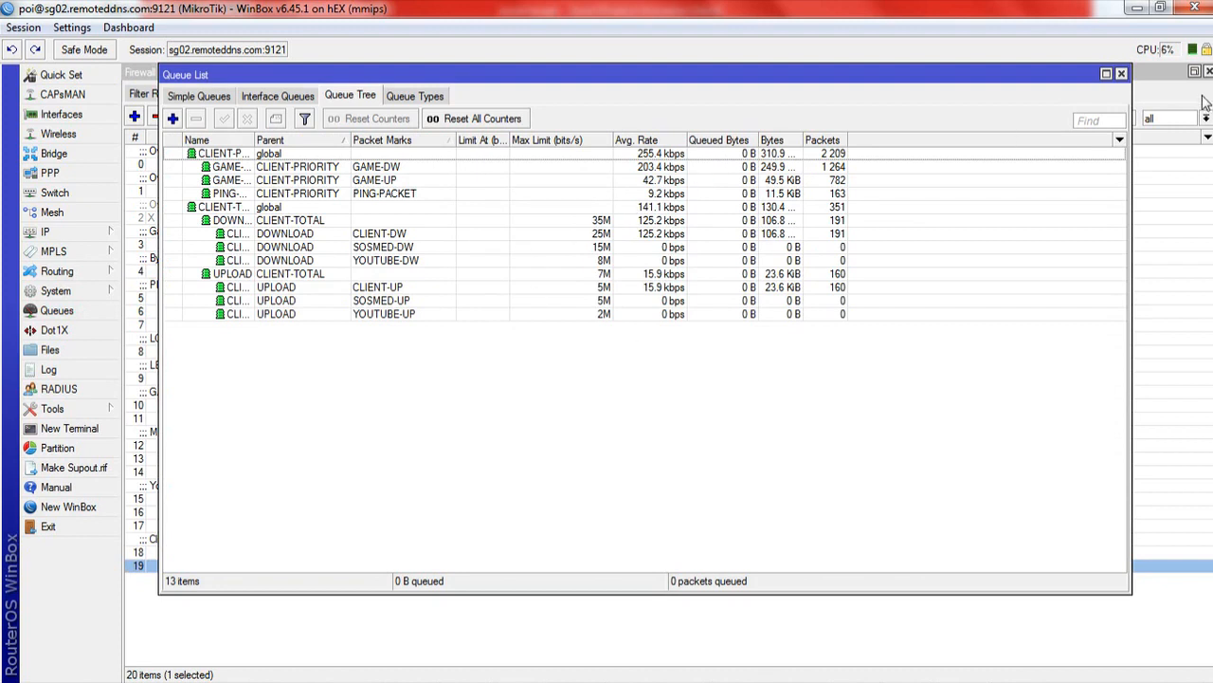
{"action": "left_click", "coordinate": [1121, 73]}
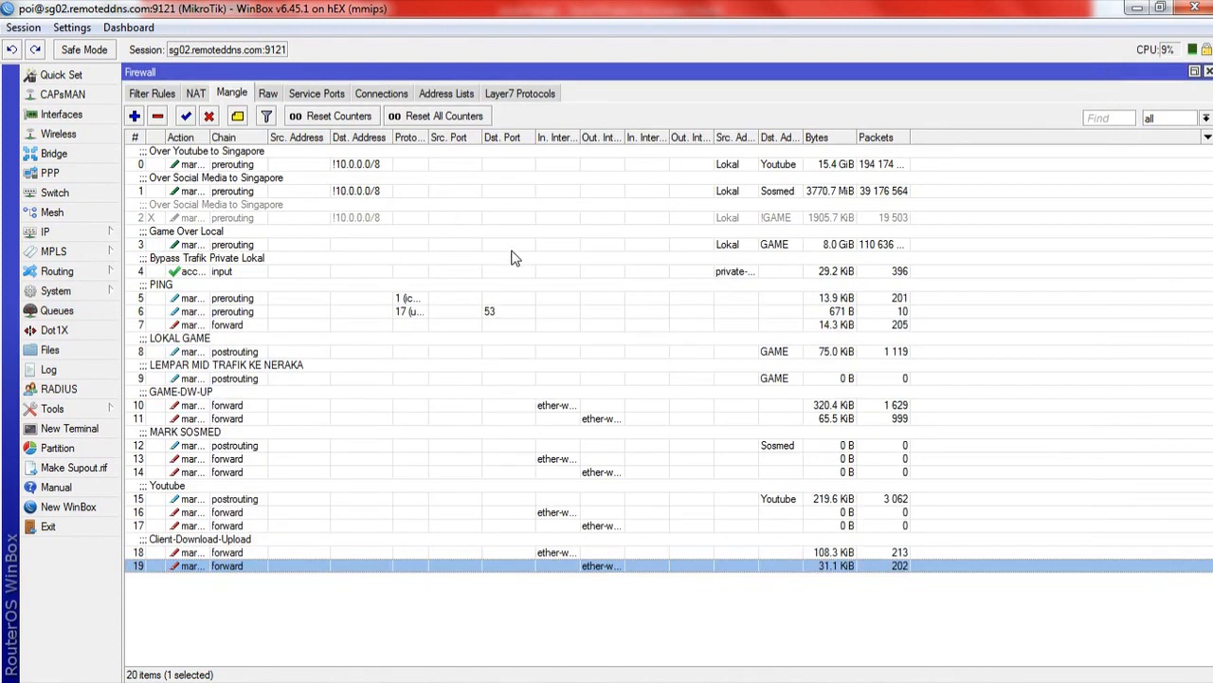
- Disable the mangle rules "Over Youtube to Singapore", "Over Social Media to Singapore" for Sosmed and "Game Over Local"
{"action": "key", "text": "Home"}
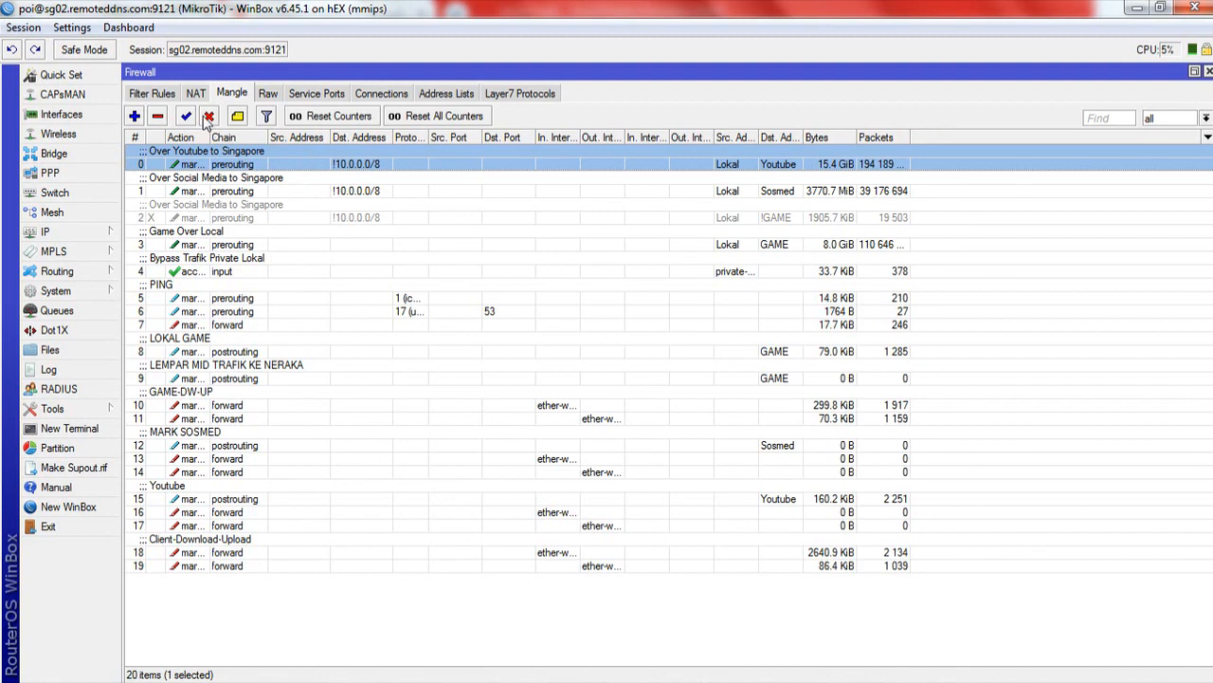
{"action": "left_click", "coordinate": [211, 115]}
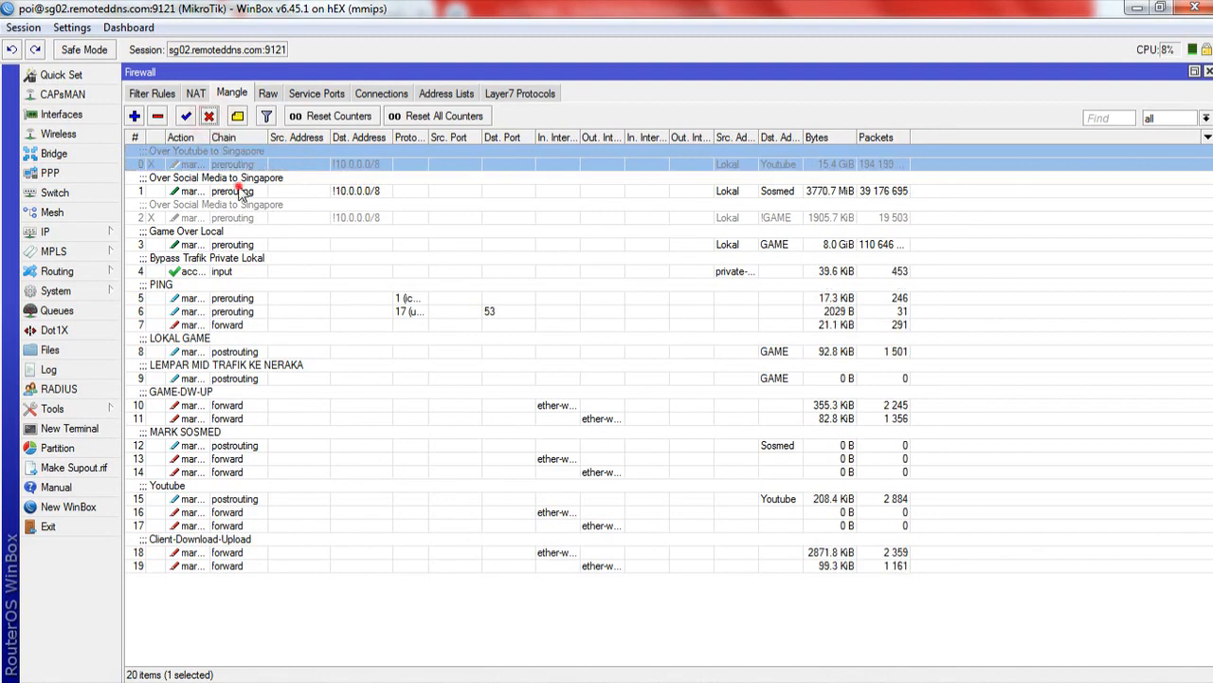
{"action": "left_click", "coordinate": [233, 191]}
{"action": "left_click", "coordinate": [210, 116]}
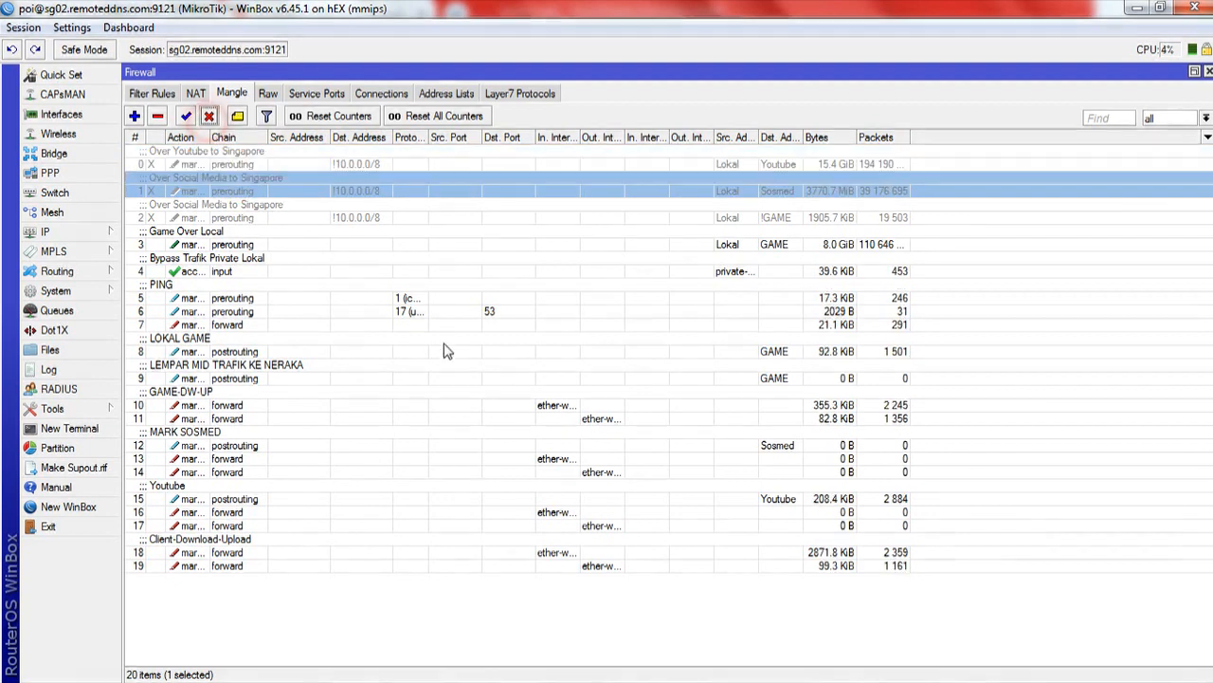
{"action": "left_click", "coordinate": [243, 245]}
{"action": "left_click", "coordinate": [209, 117]}
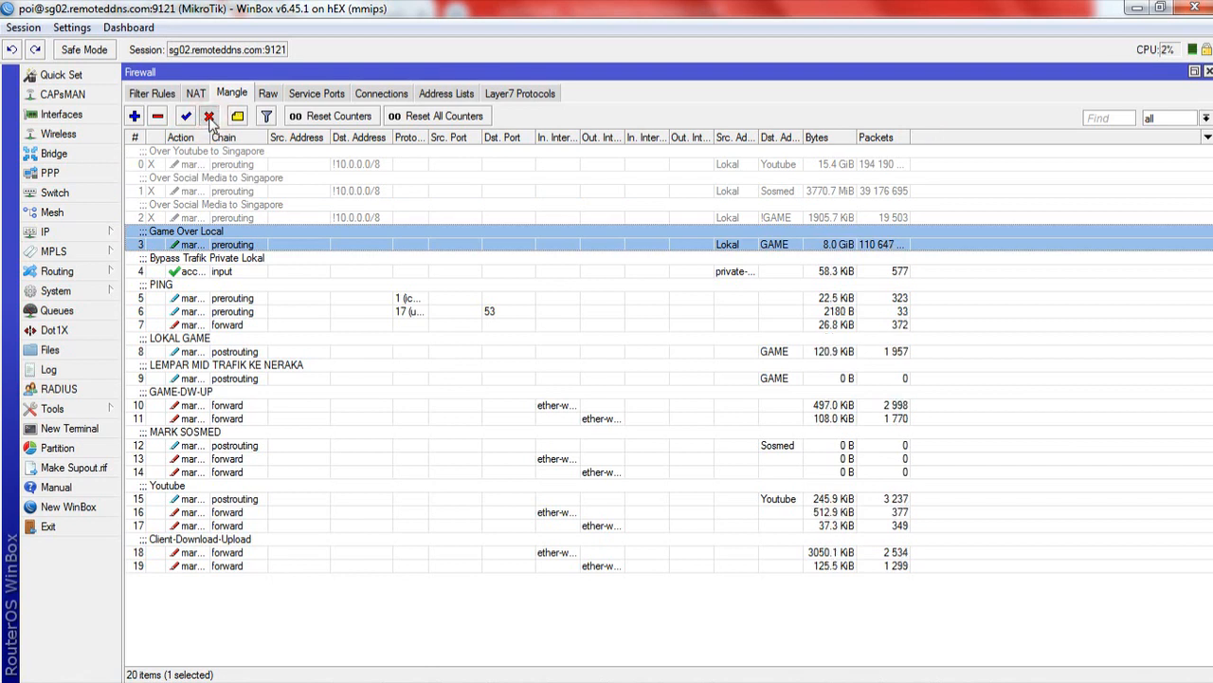
- Check the traffic of the SOSMED-DW download queue in the queue tree
{"action": "left_click", "coordinate": [90, 308]}
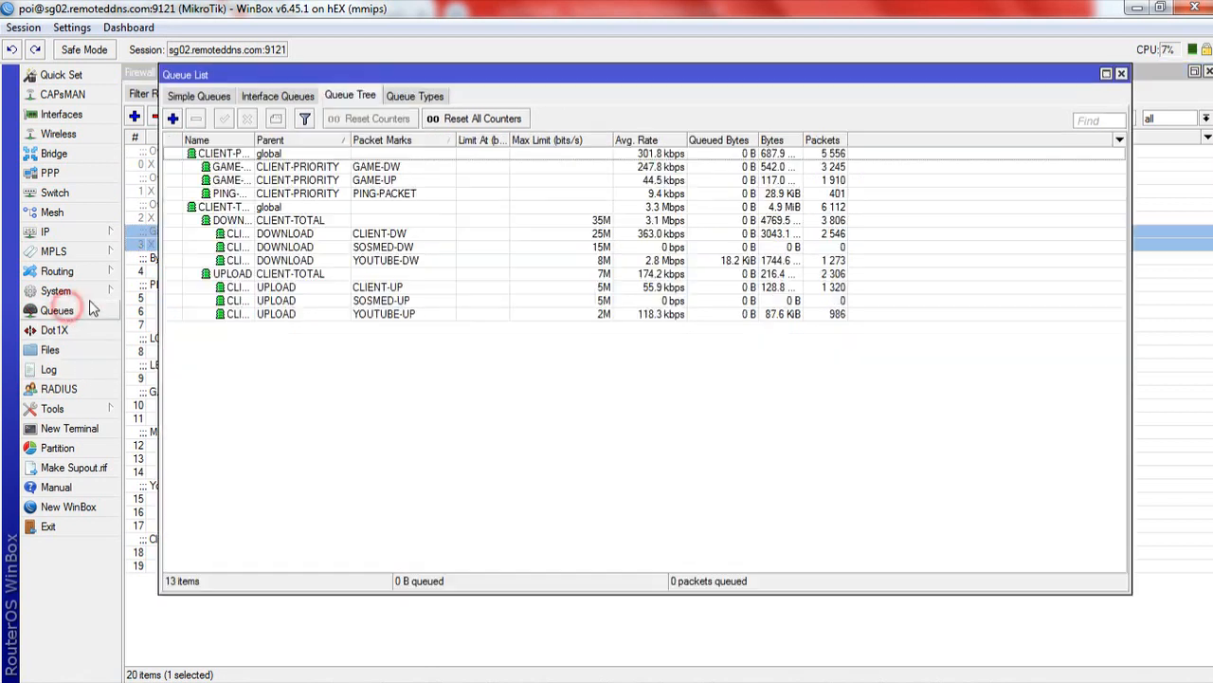
{"action": "left_click", "coordinate": [640, 246]}
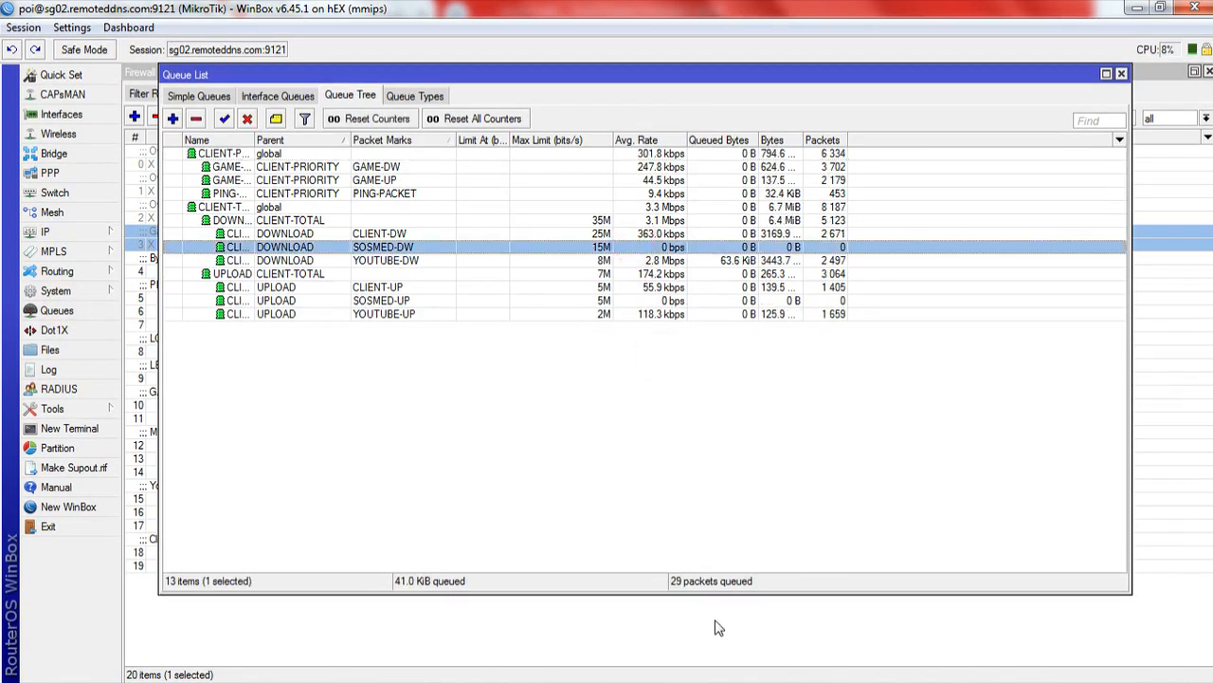
{"action": "double_click", "coordinate": [654, 249]}
{"action": "left_click", "coordinate": [1075, 237]}
{"action": "left_click", "coordinate": [704, 650]}
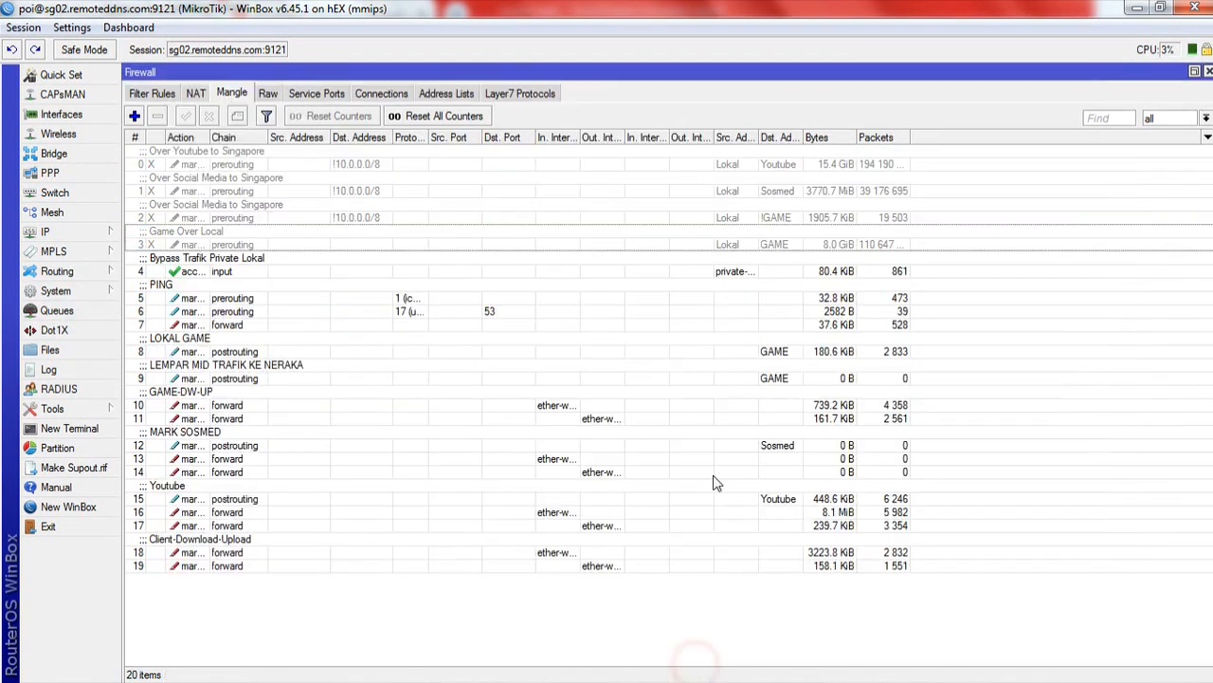
- Inspect the MARK SOSMED mangle rules, including their destination address list, action and statistics, along with the FB raw rule
{"action": "left_click", "coordinate": [571, 459]}
{"action": "double_click", "coordinate": [573, 459]}
{"action": "left_click", "coordinate": [770, 100]}
{"action": "left_click", "coordinate": [269, 93]}
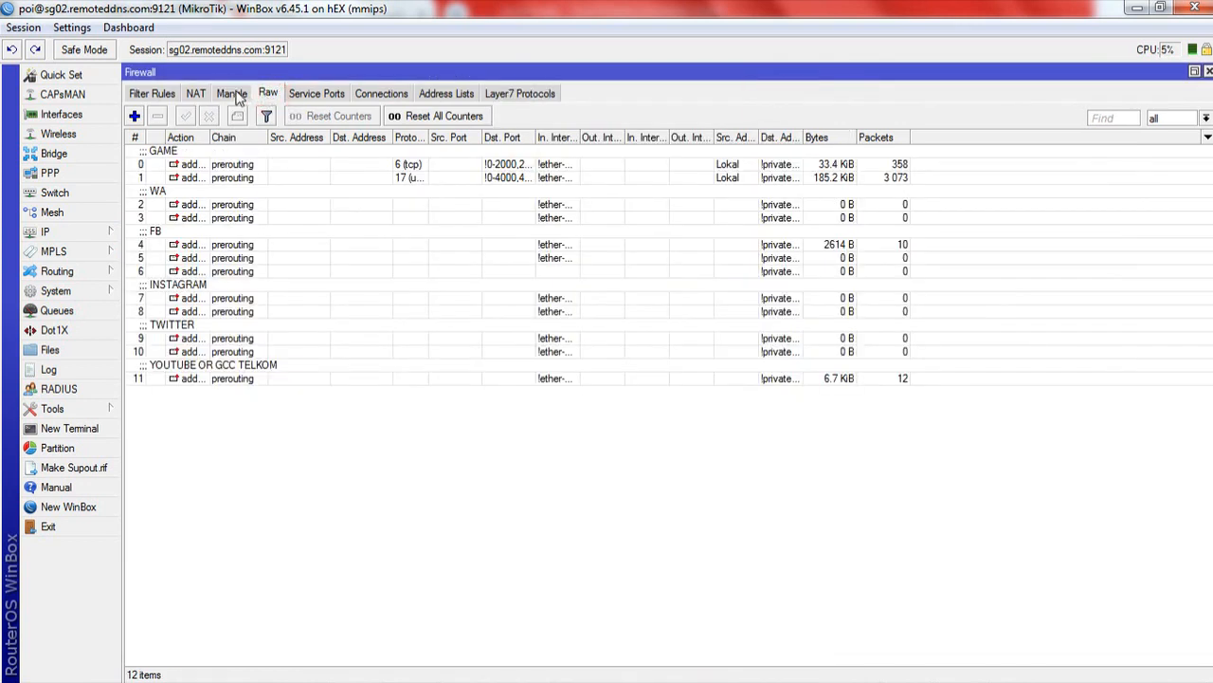
{"action": "left_click", "coordinate": [636, 247]}
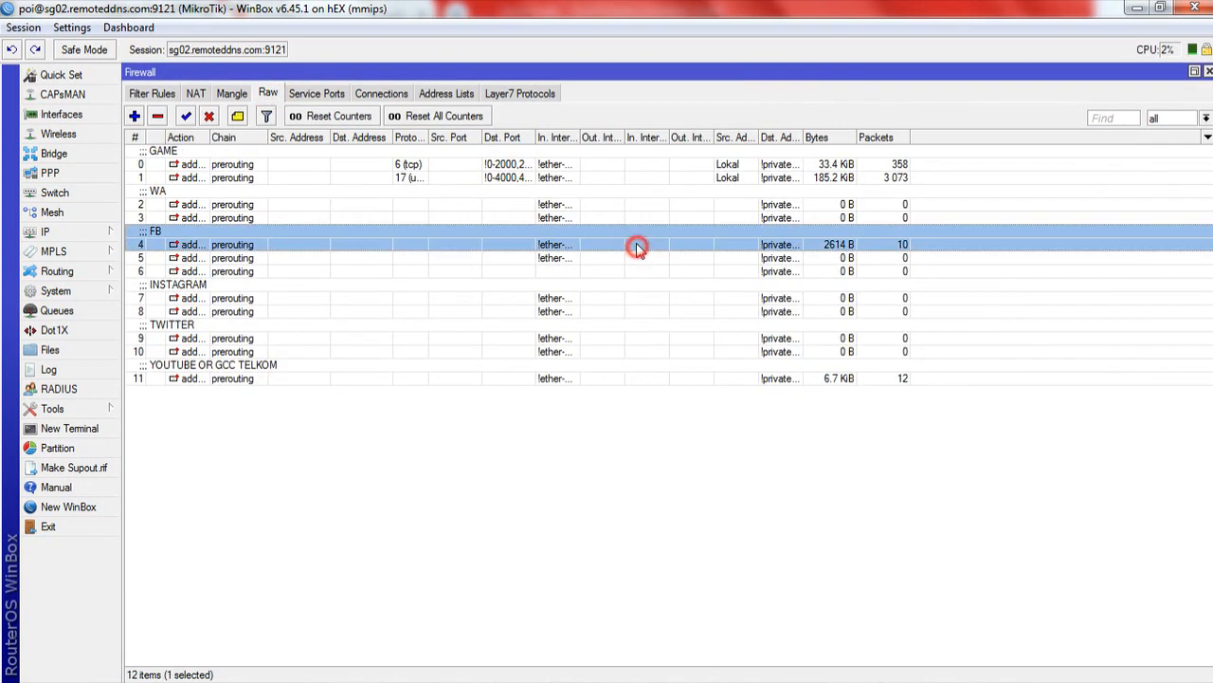
{"action": "left_click", "coordinate": [231, 93]}
{"action": "double_click", "coordinate": [771, 446]}
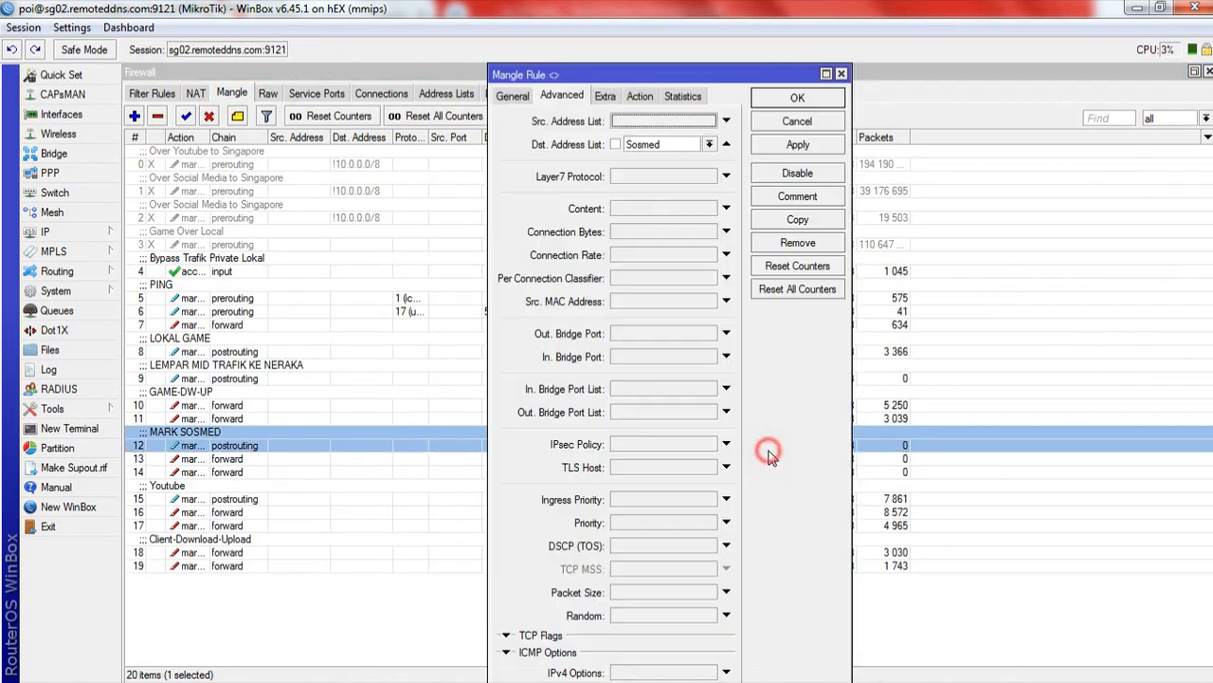
{"action": "left_click", "coordinate": [641, 96]}
{"action": "left_click", "coordinate": [683, 94]}
{"action": "left_click", "coordinate": [759, 98]}
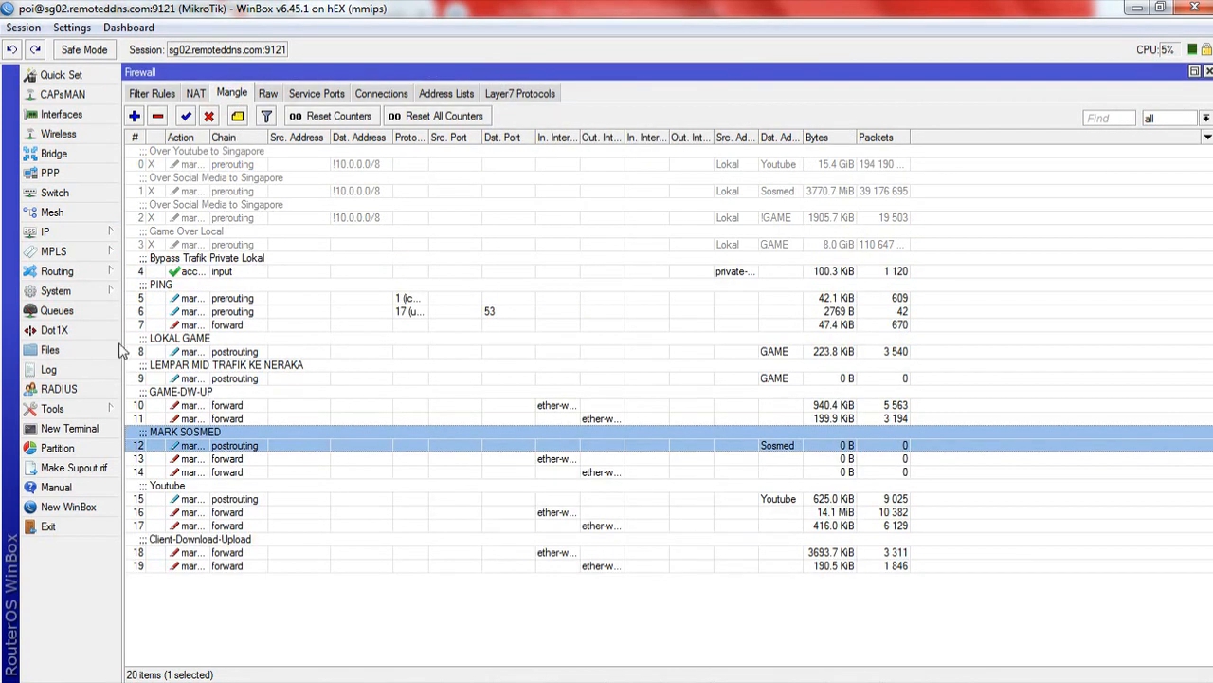
- Compare the queue tree traffic of the SOSMED-DW and GAME-DW queues
{"action": "left_click", "coordinate": [94, 323]}
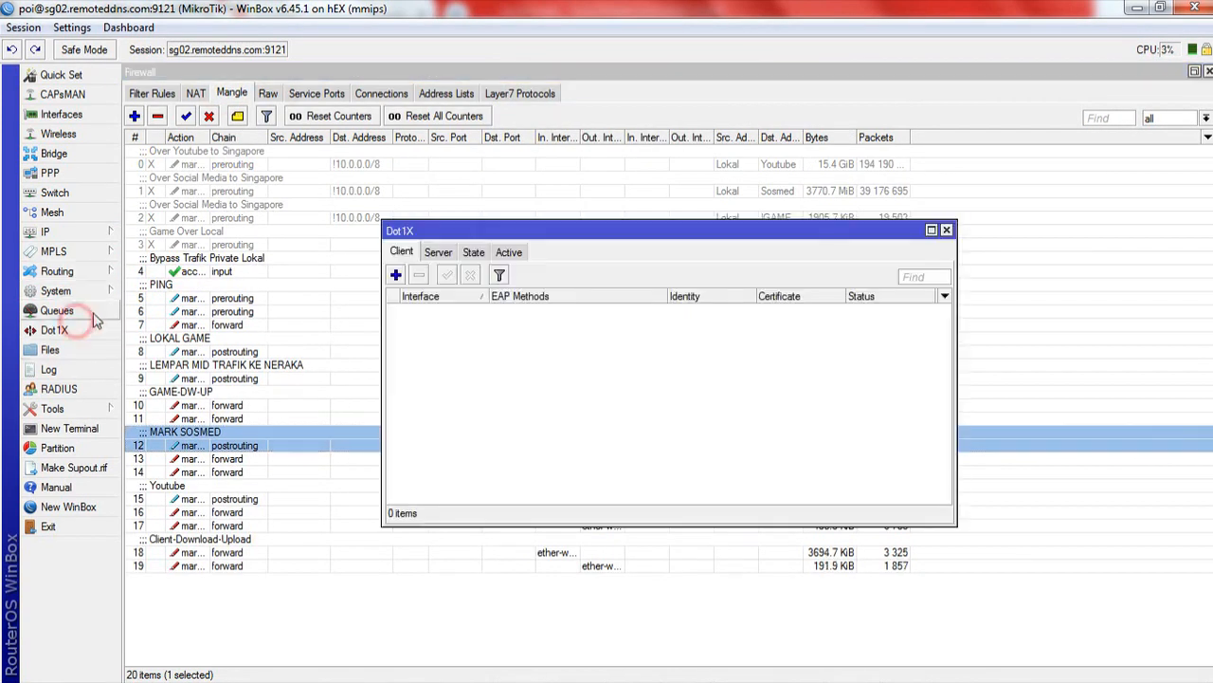
{"action": "left_click", "coordinate": [946, 231]}
{"action": "left_click", "coordinate": [62, 310]}
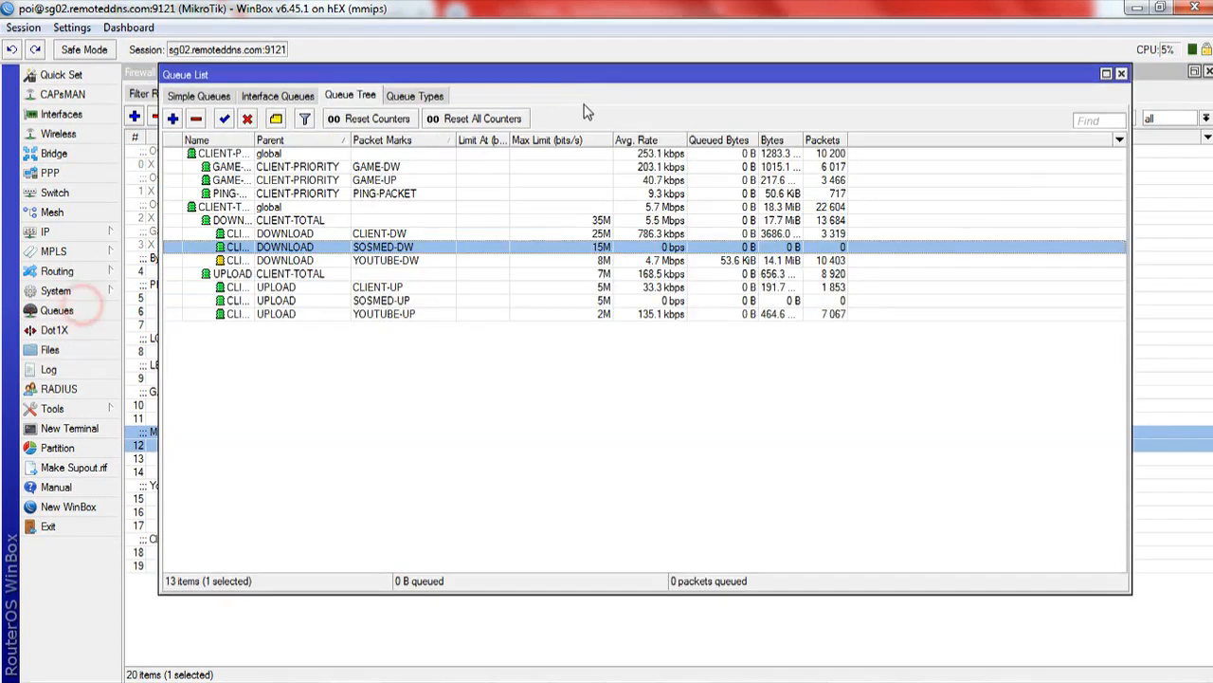
{"action": "left_click", "coordinate": [447, 250]}
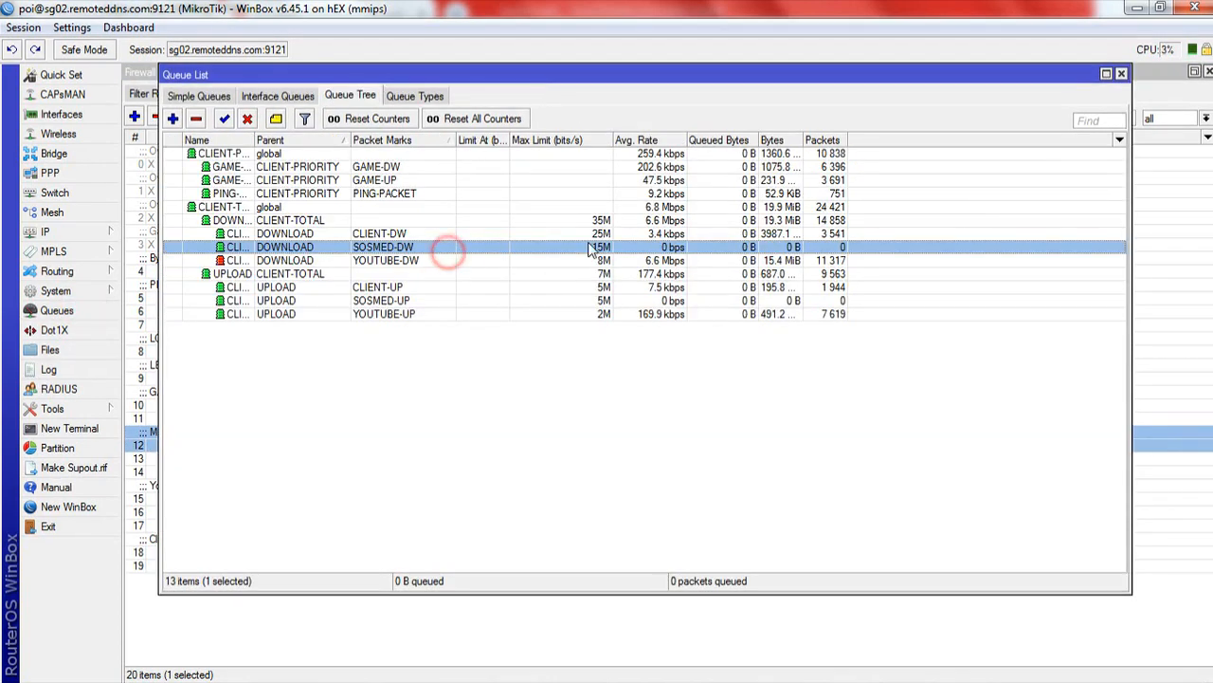
{"action": "left_click", "coordinate": [324, 249]}
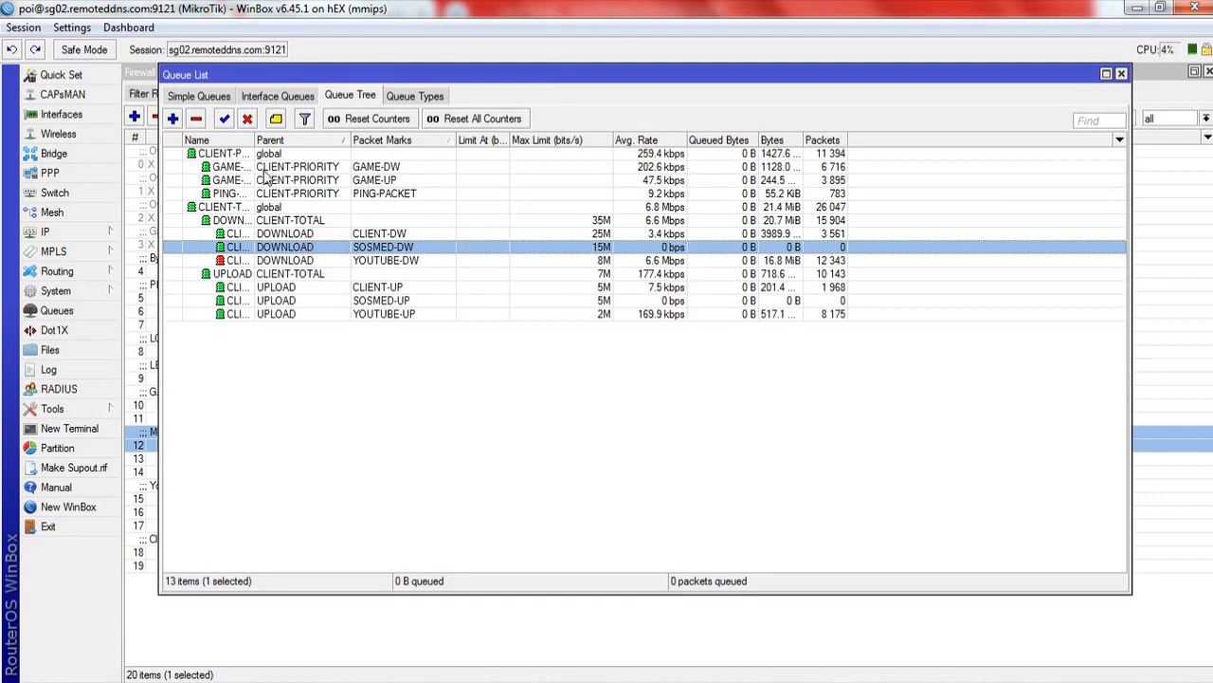
{"action": "left_click", "coordinate": [664, 168]}
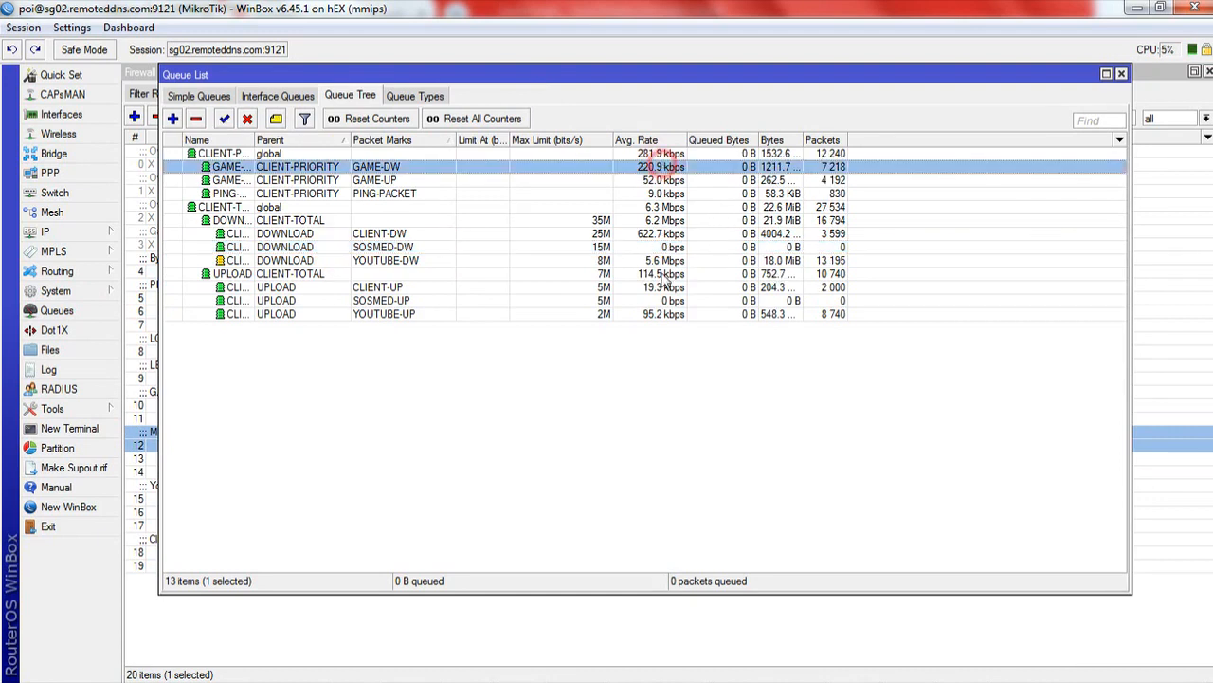
- Show the simple queues and widen the Packet Marks and Target columns to read their contents
{"action": "left_click", "coordinate": [199, 95]}
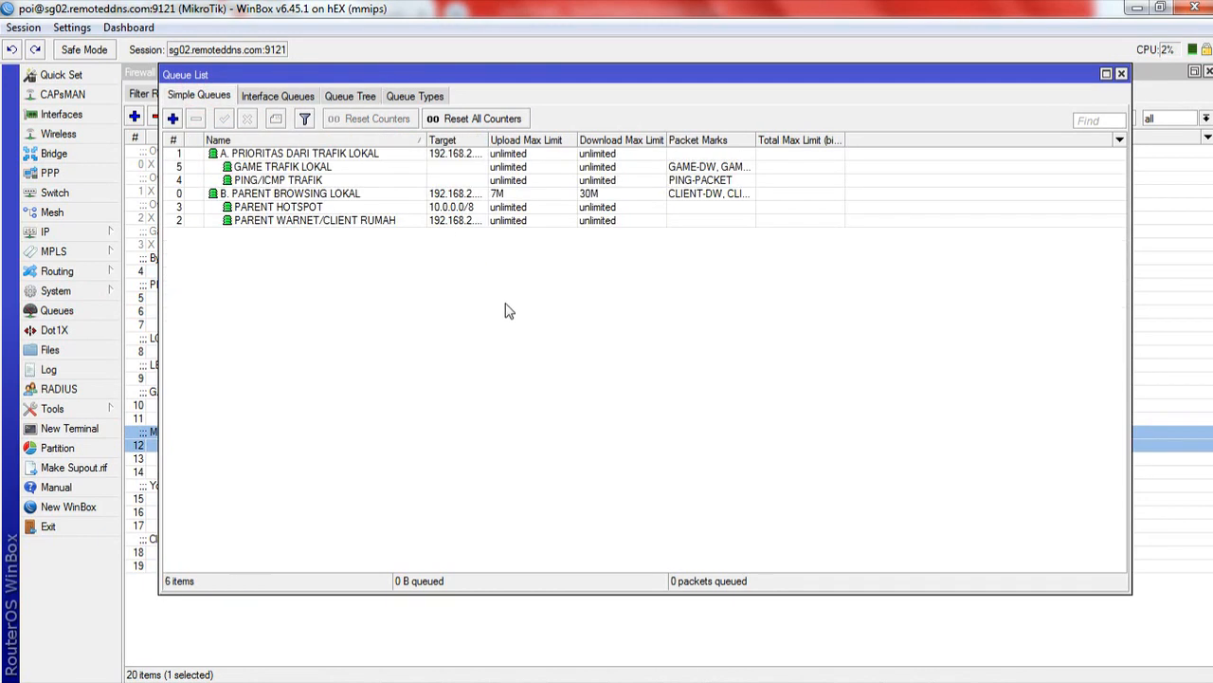
{"action": "left_click_drag", "start_coordinate": [755, 134], "coordinate": [807, 134]}
{"action": "left_click", "coordinate": [597, 377]}
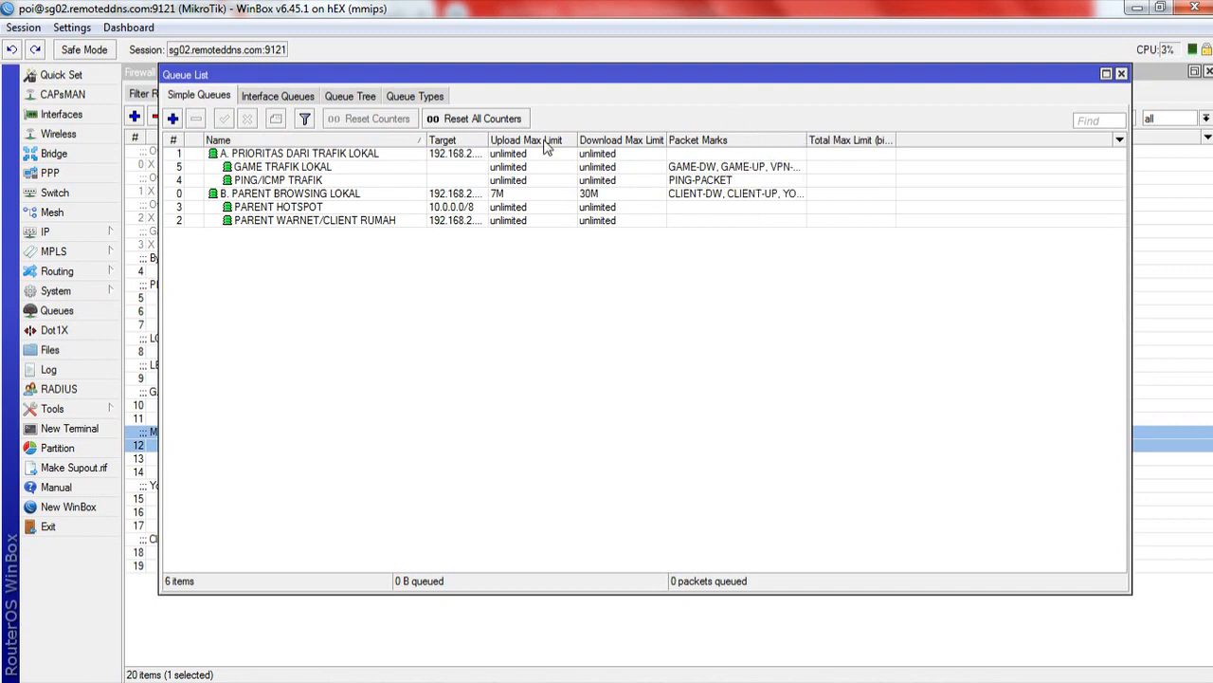
{"action": "double_click", "coordinate": [487, 140]}
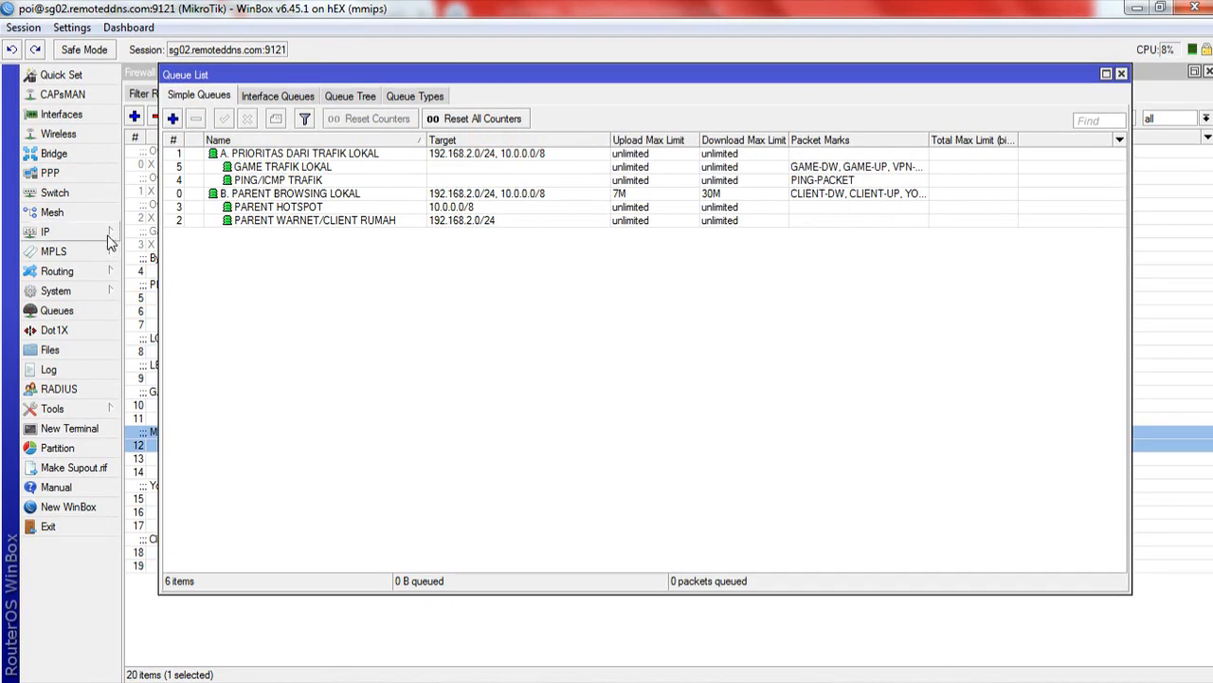
- Set the parent queue of the hotspot user profile PAKET-2000-5-JAM to PARENT HOTSPOT and save it
{"action": "left_click", "coordinate": [105, 237]}
{"action": "left_click", "coordinate": [180, 378]}
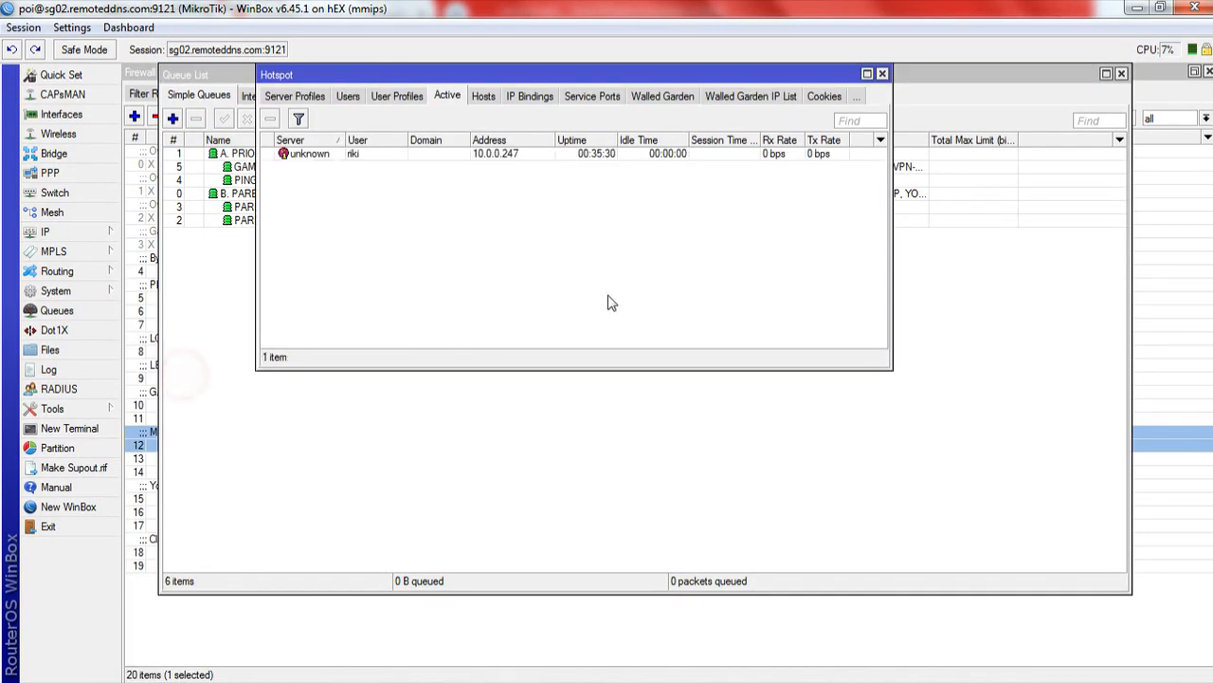
{"action": "left_click", "coordinate": [410, 99]}
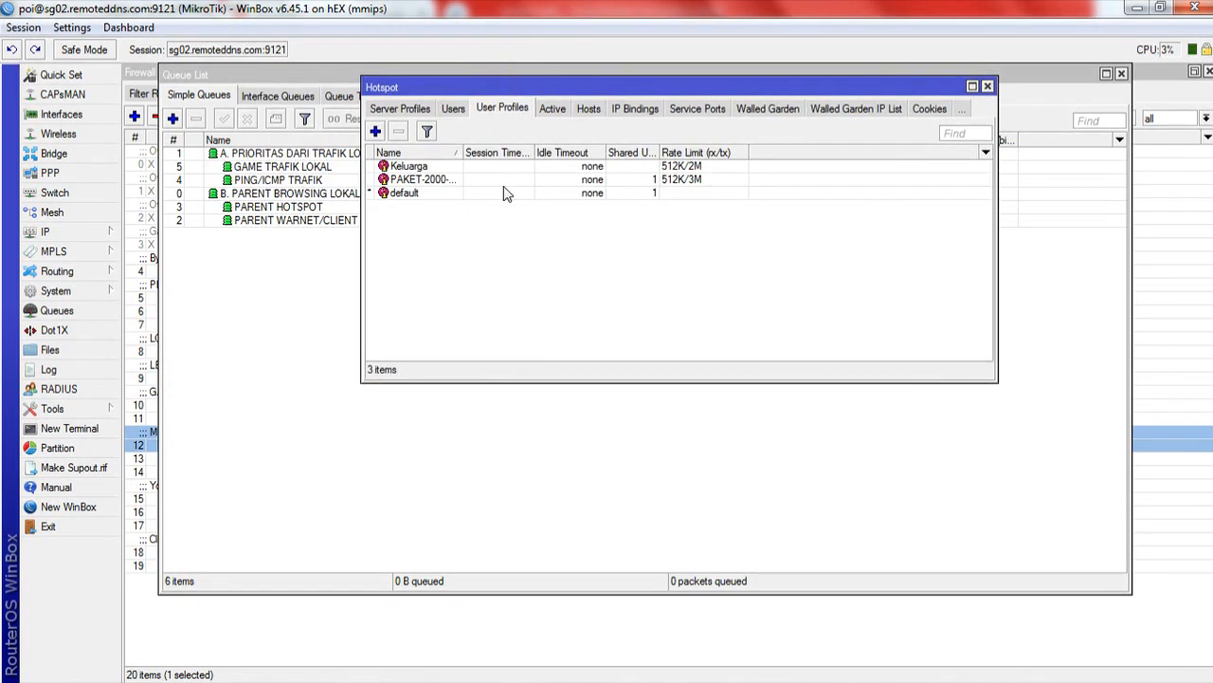
{"action": "double_click", "coordinate": [502, 180]}
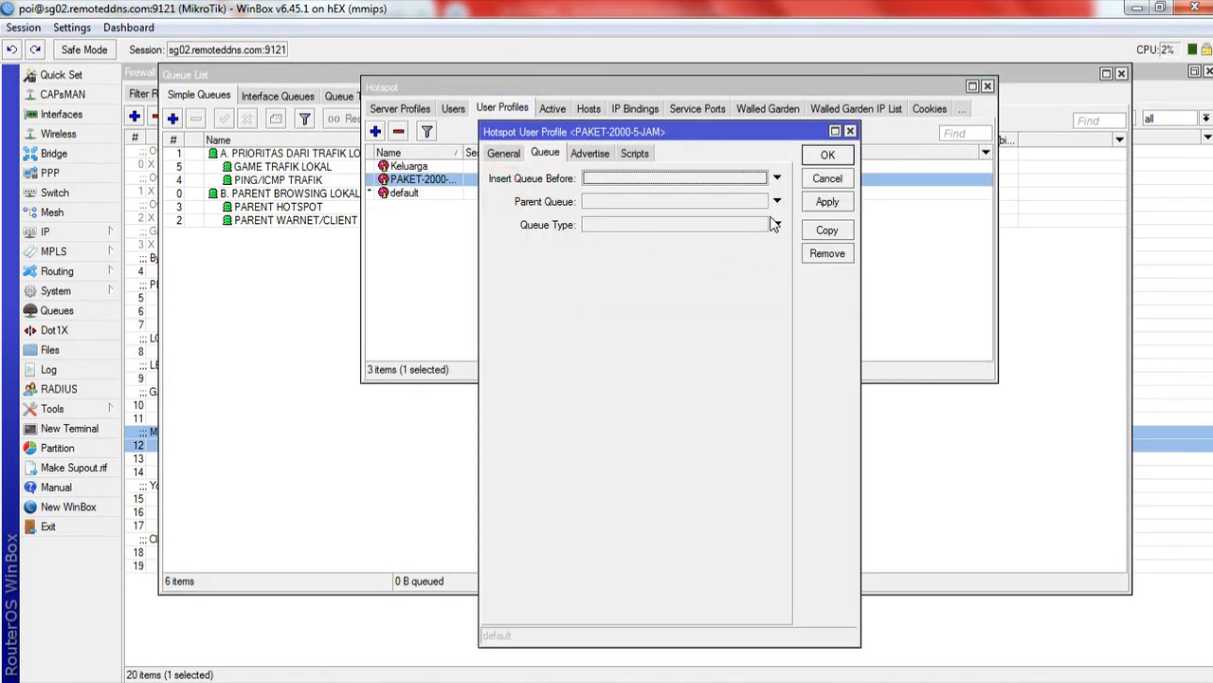
{"action": "left_click", "coordinate": [777, 201]}
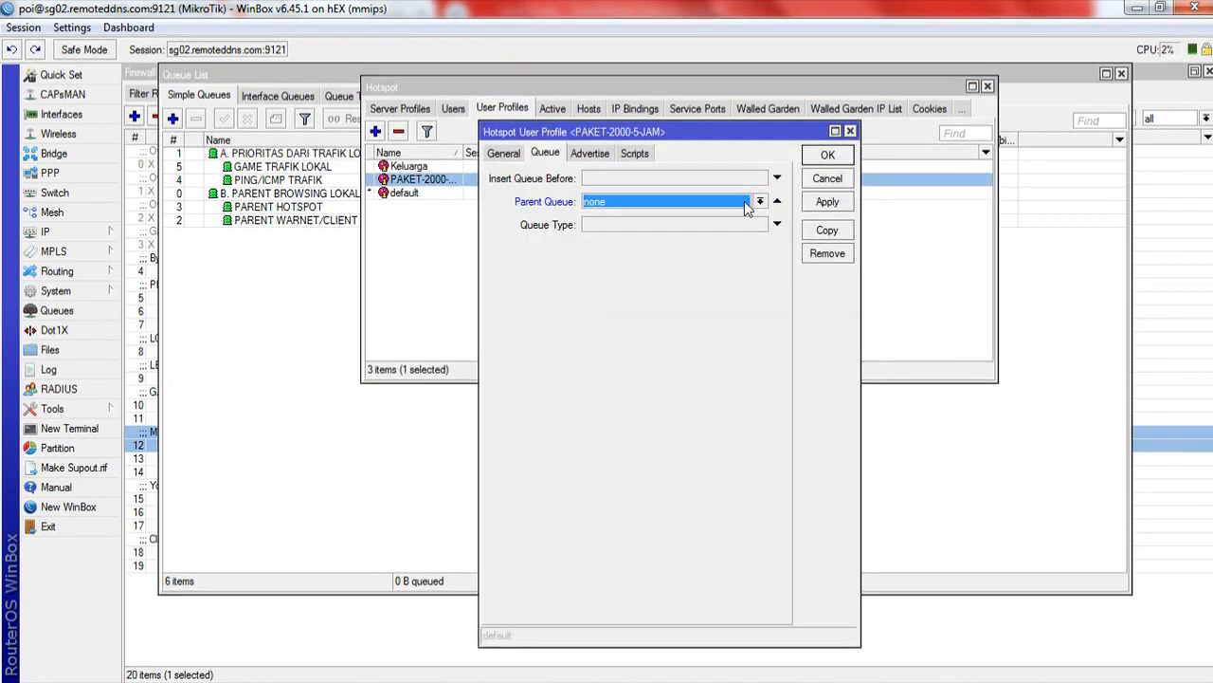
{"action": "left_click", "coordinate": [759, 202]}
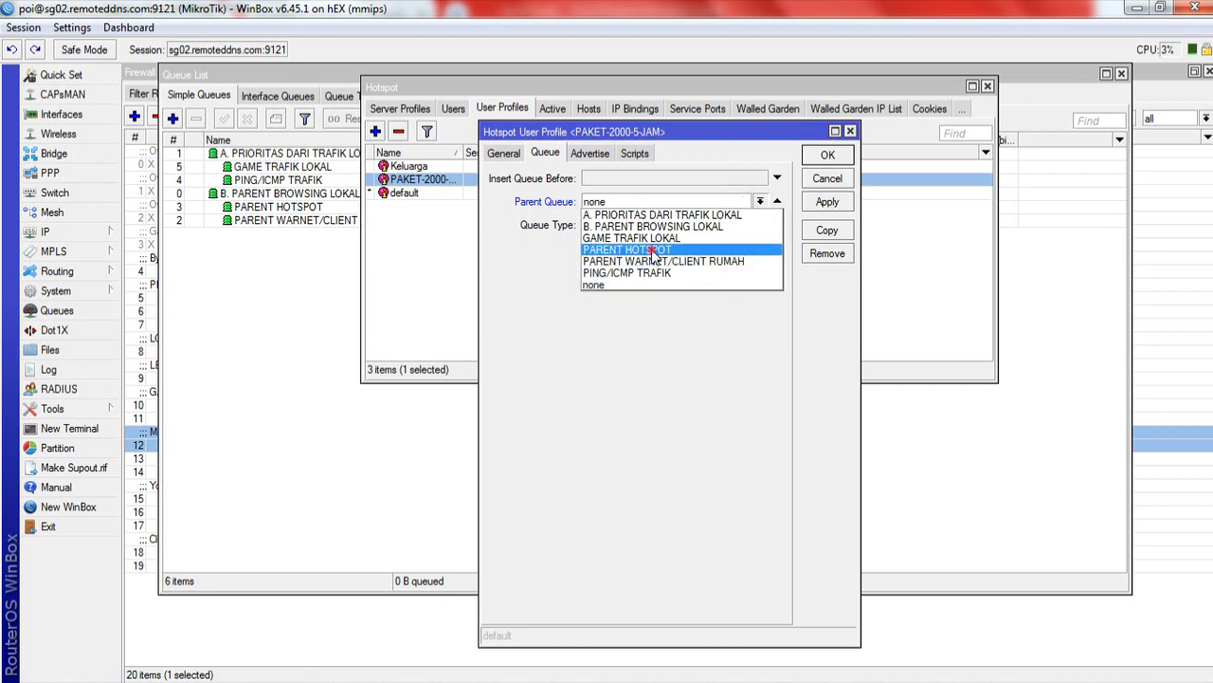
{"action": "left_click", "coordinate": [607, 250]}
{"action": "left_click", "coordinate": [828, 201]}
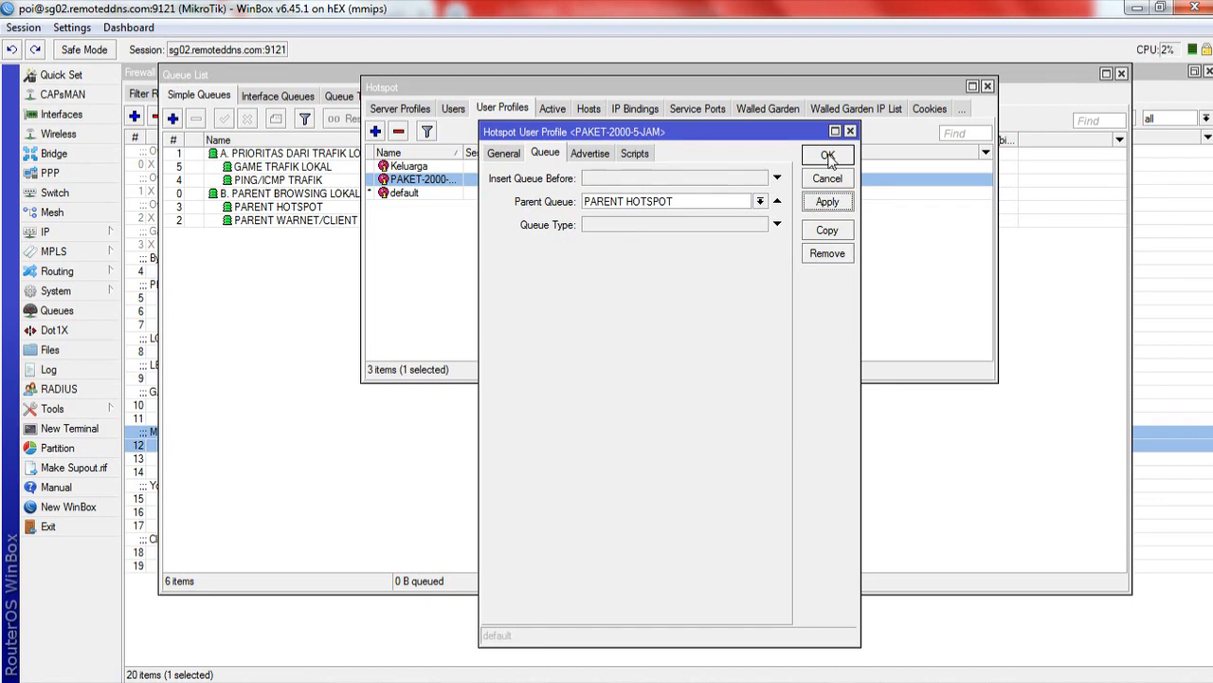
{"action": "left_click", "coordinate": [828, 158]}
- Set the parent queue of the Keluarga hotspot user profile to PARENT HOTSPOT and save it
{"action": "double_click", "coordinate": [587, 168]}
{"action": "left_click", "coordinate": [759, 201]}
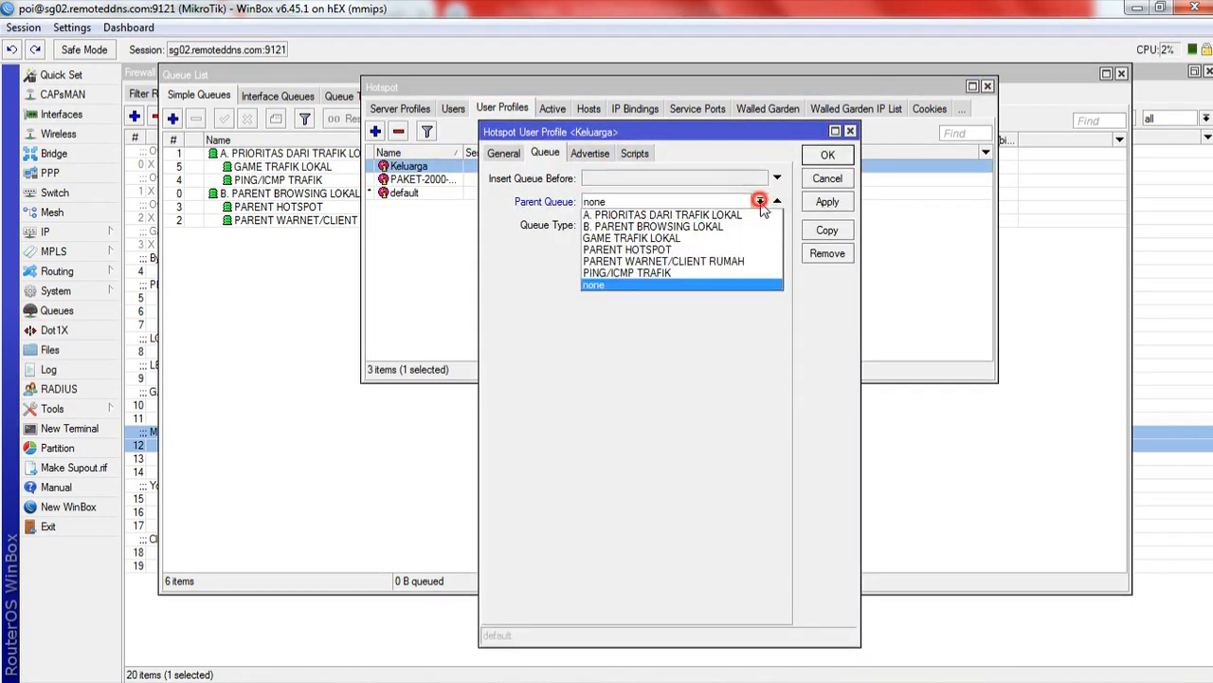
{"action": "left_click", "coordinate": [744, 249]}
{"action": "left_click", "coordinate": [827, 155]}
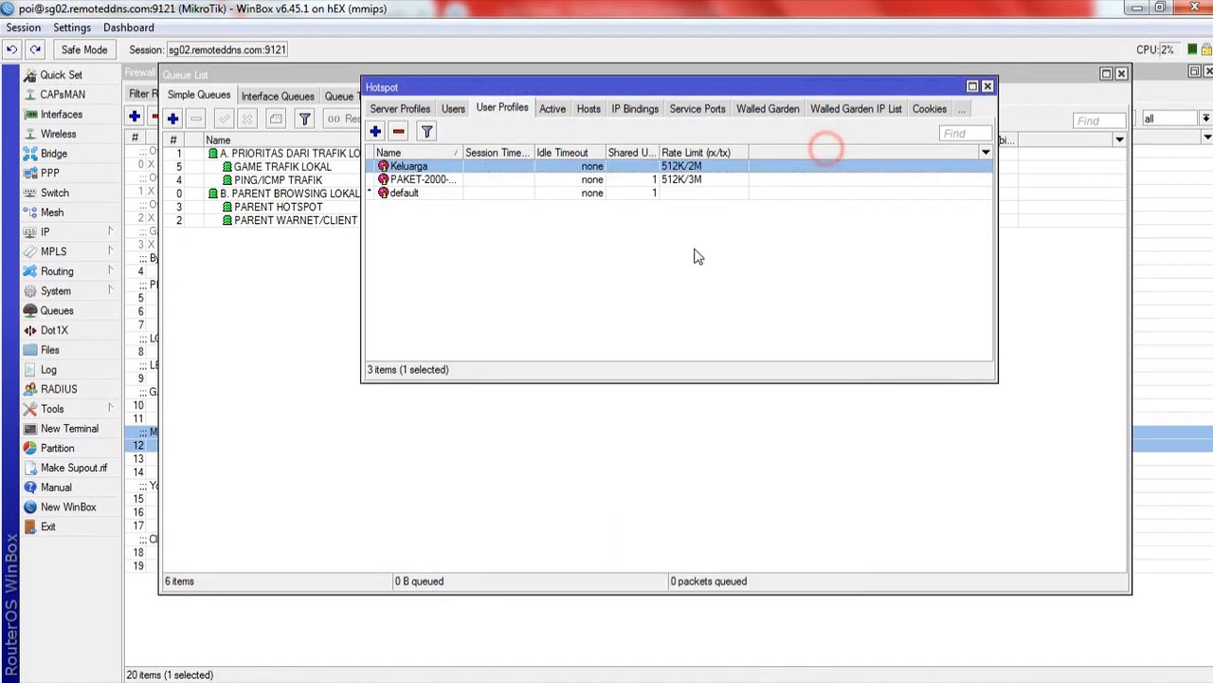
- Move the Hotspot window clear of the simple queue names and widen the user profile Name column
{"action": "left_click", "coordinate": [675, 265]}
{"action": "left_click_drag", "start_coordinate": [452, 84], "coordinate": [594, 85]}
{"action": "left_click", "coordinate": [575, 185]}
{"action": "left_click", "coordinate": [638, 274]}
{"action": "left_click_drag", "start_coordinate": [604, 151], "coordinate": [662, 274]}
- Review the PAKET-2000-5-JAM user profile's settings and the list of hotspot hosts
{"action": "left_click", "coordinate": [609, 179]}
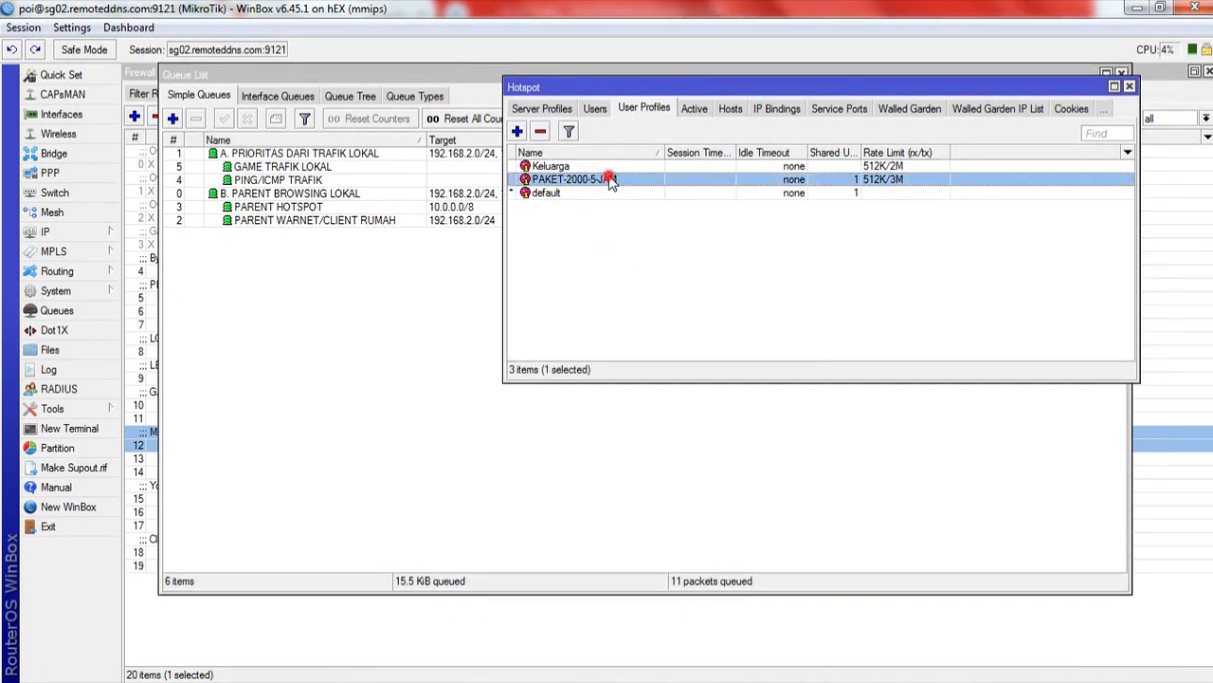
{"action": "double_click", "coordinate": [609, 179]}
{"action": "left_click", "coordinate": [815, 178]}
{"action": "double_click", "coordinate": [762, 180]}
{"action": "left_click", "coordinate": [828, 161]}
{"action": "left_click", "coordinate": [817, 314]}
{"action": "left_click", "coordinate": [730, 110]}
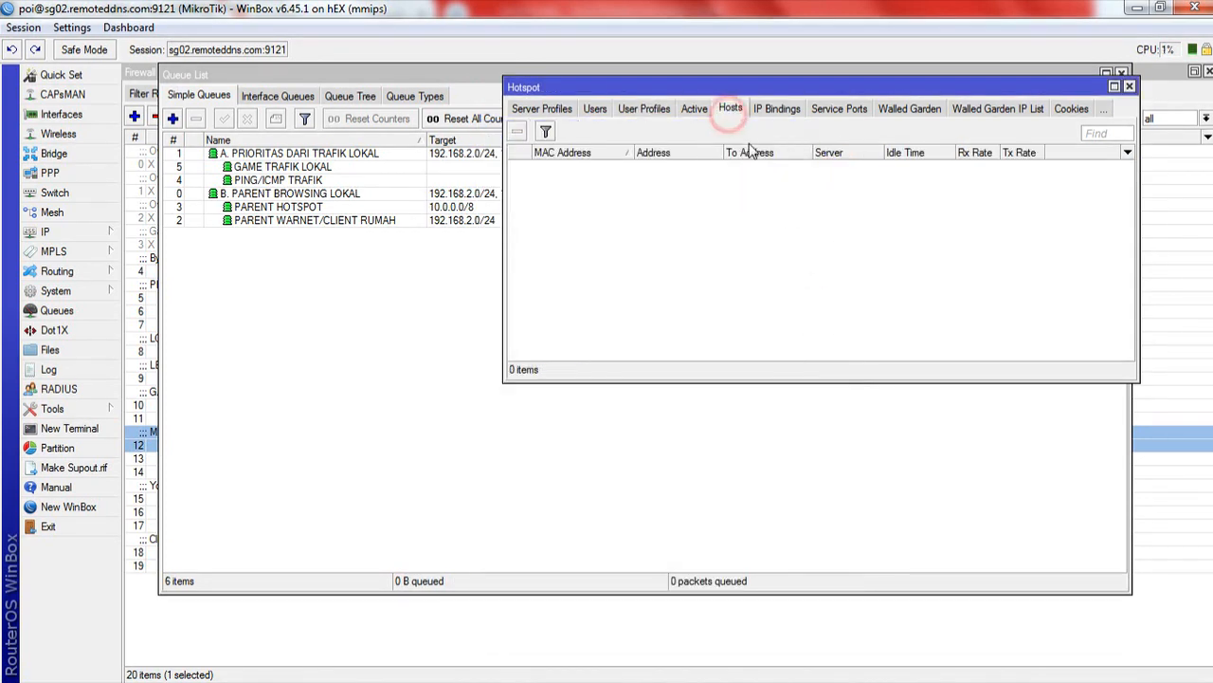
{"action": "left_click", "coordinate": [639, 222]}
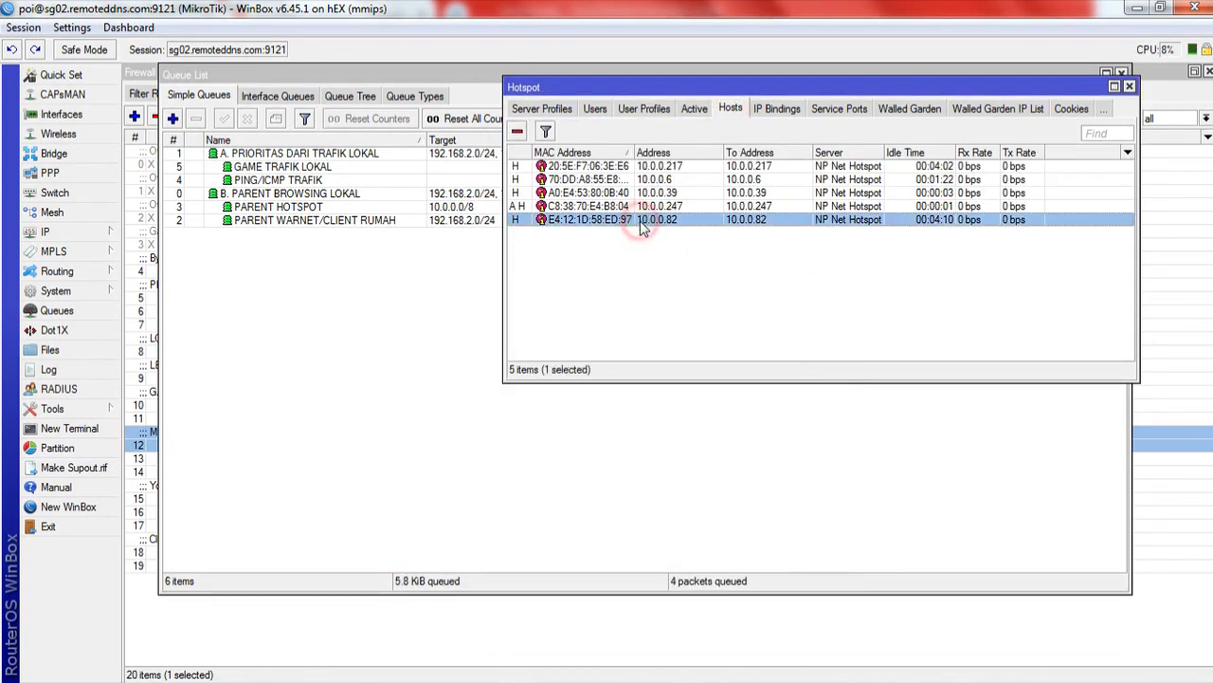
- Remove all entries from the hotspot hosts list, and check the refreshed hosts and the active hotspot sessions
{"action": "key", "text": "ctrl+a"}
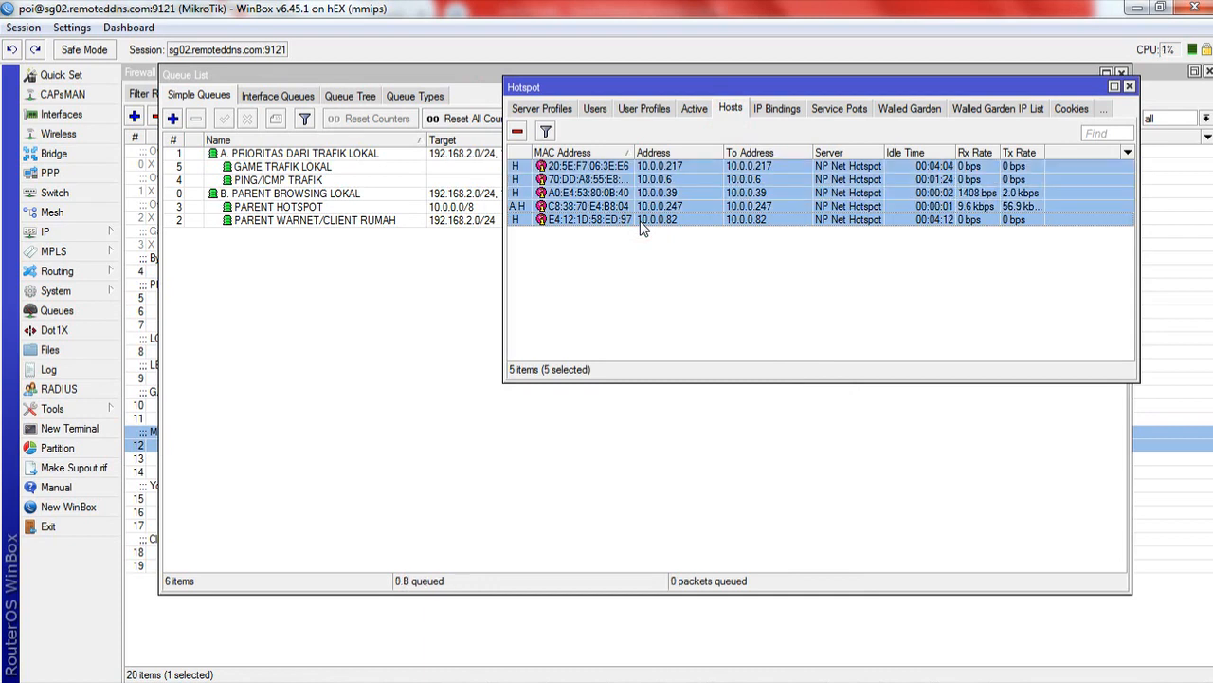
{"action": "left_click", "coordinate": [517, 130]}
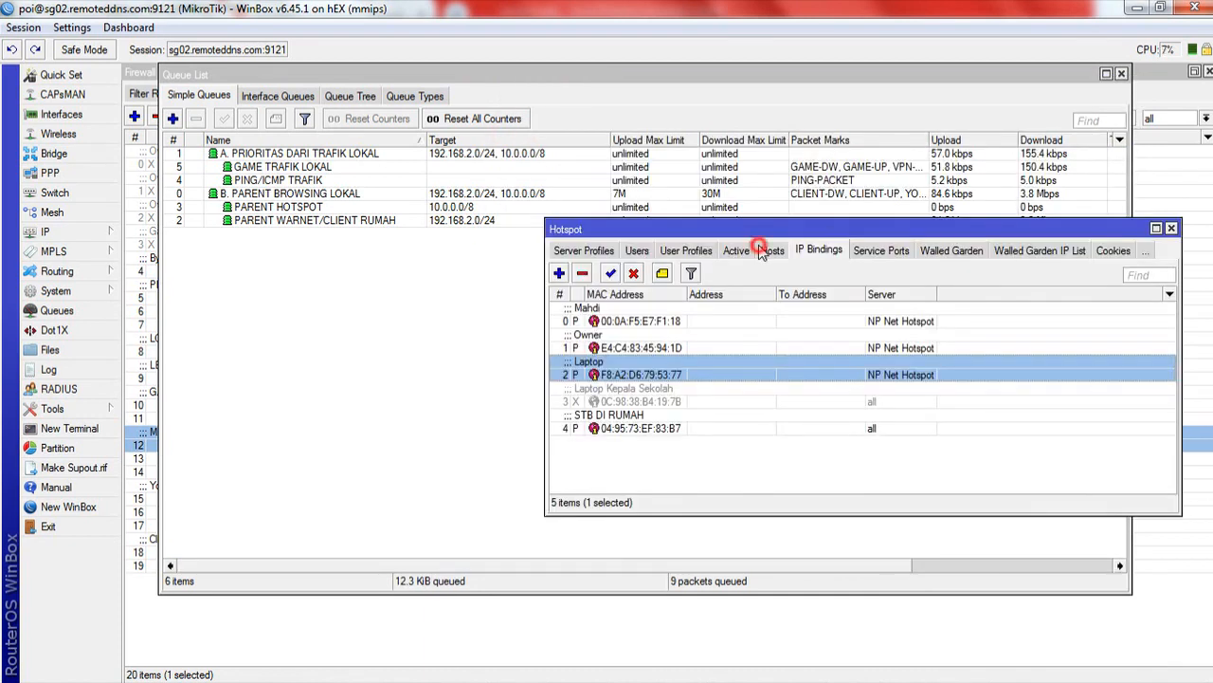
{"action": "left_click", "coordinate": [759, 248]}
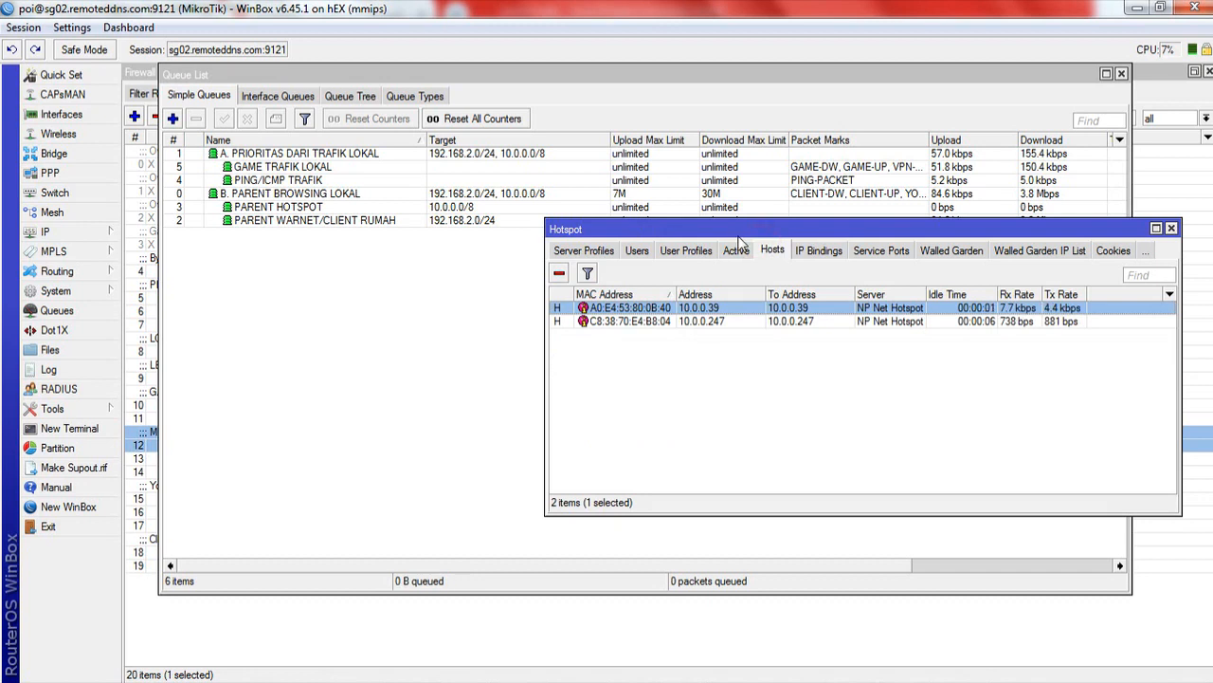
{"action": "left_click", "coordinate": [737, 250]}
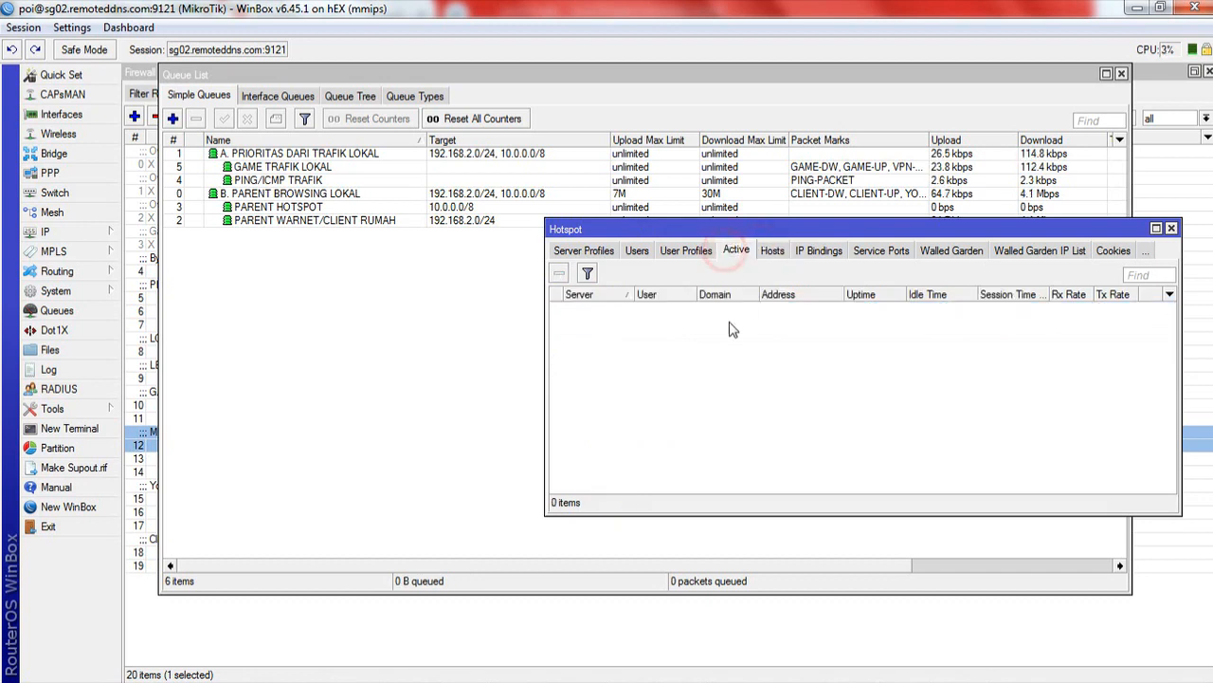
- Inspect the dynamic hotspot client queue nested under PARENT HOTSPOT in the simple queue list
{"action": "left_click", "coordinate": [823, 250]}
{"action": "left_click_drag", "start_coordinate": [749, 230], "coordinate": [638, 215]}
{"action": "left_click", "coordinate": [357, 341]}
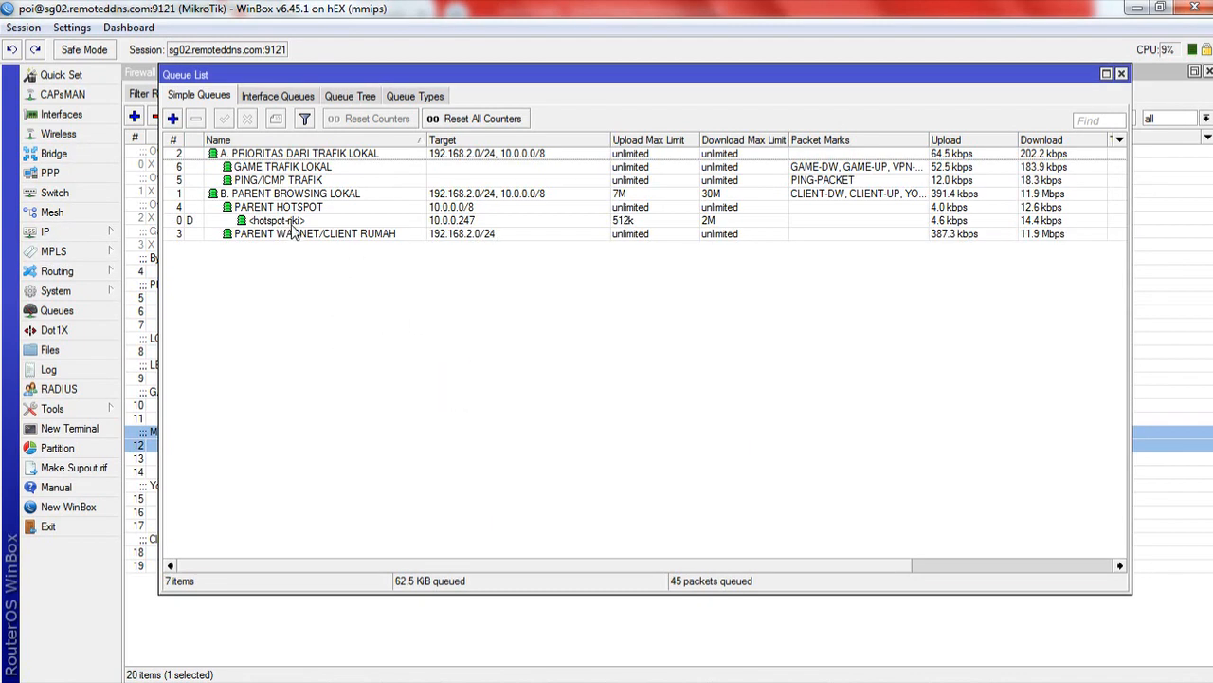
{"action": "left_click", "coordinate": [491, 234]}
{"action": "left_click", "coordinate": [345, 220]}
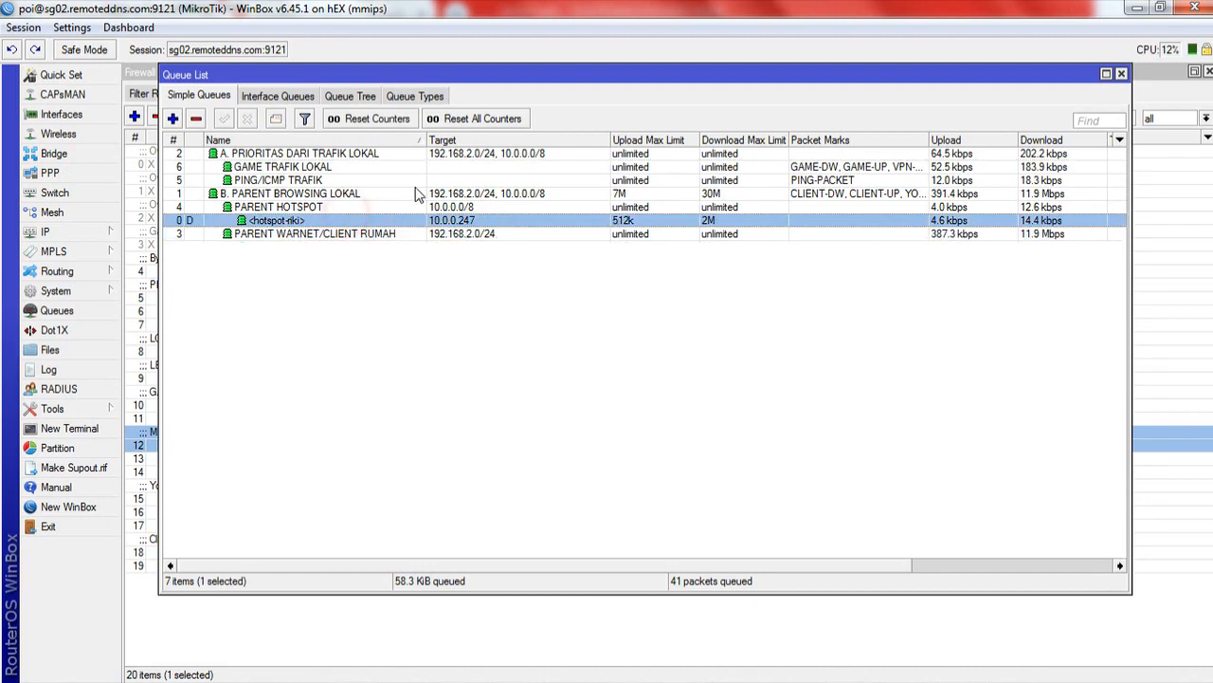
- Open the PPP settings, move their window clear of the simple queue rows, and show the PPP profiles
{"action": "left_click", "coordinate": [49, 173]}
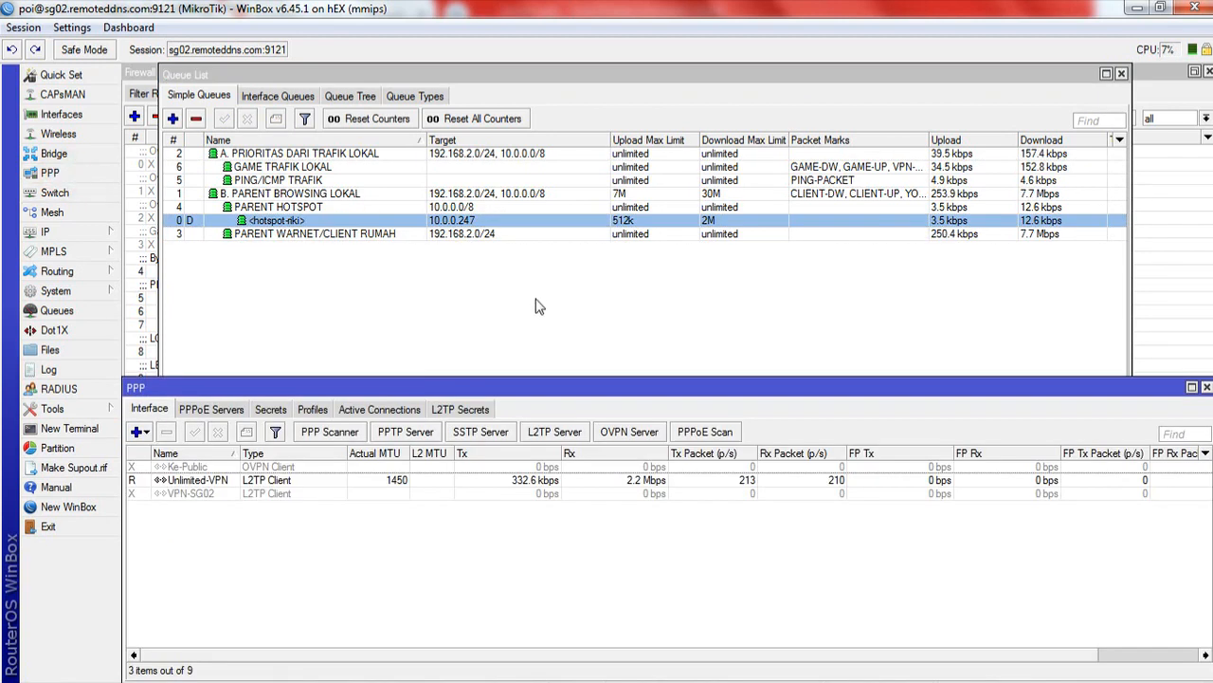
{"action": "left_click_drag", "start_coordinate": [419, 377], "coordinate": [514, 290]}
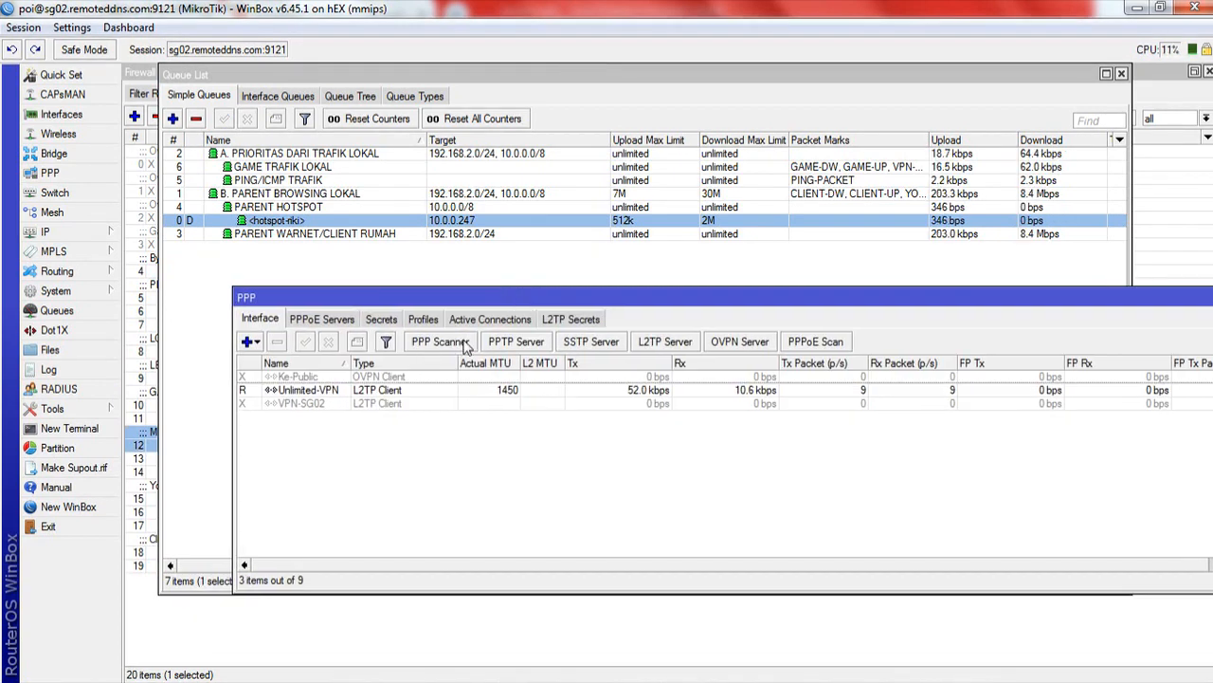
{"action": "left_click", "coordinate": [432, 321]}
{"action": "left_click", "coordinate": [471, 318]}
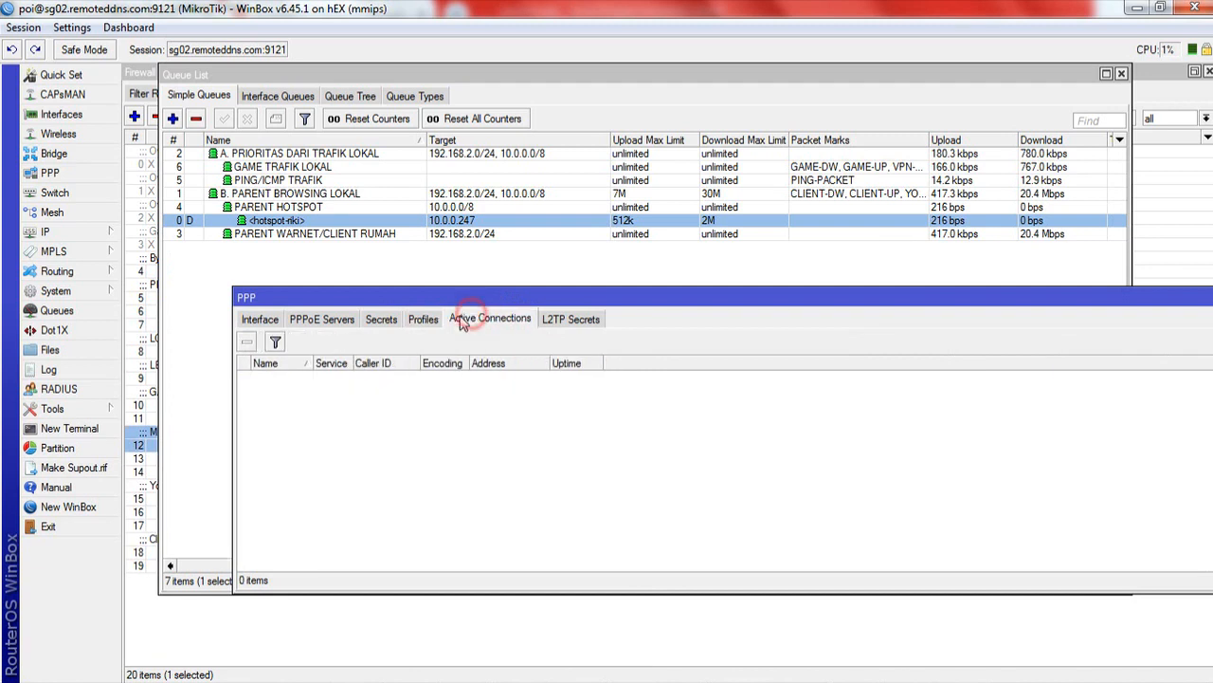
{"action": "left_click", "coordinate": [423, 319]}
- Set the parent queue of the default-encryption PPP profile to PARENT WARNET/CLIENT RUMAH and save it
{"action": "left_click", "coordinate": [346, 391]}
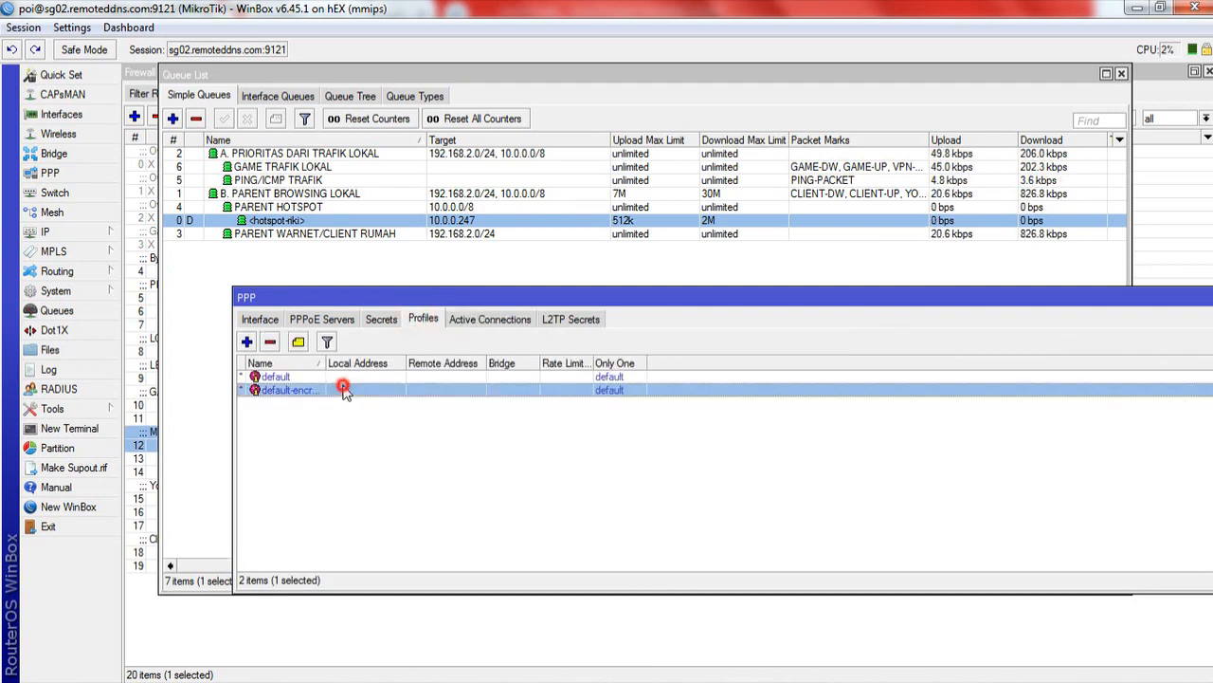
{"action": "double_click", "coordinate": [346, 391]}
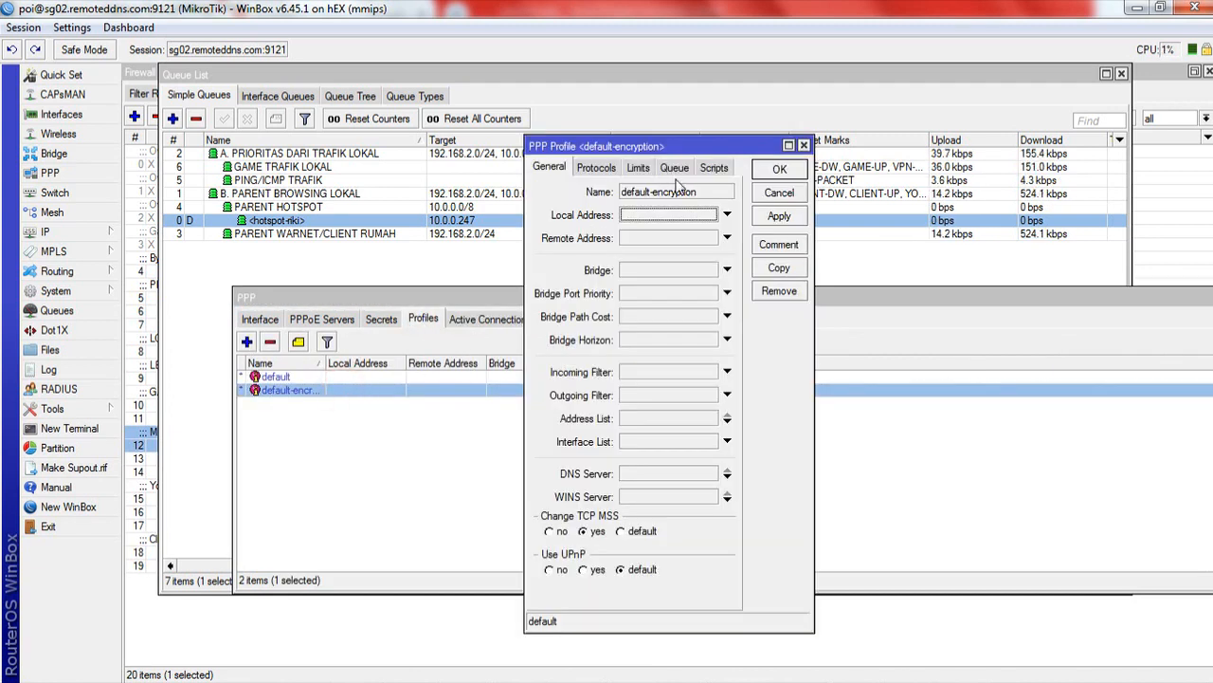
{"action": "left_click", "coordinate": [677, 170]}
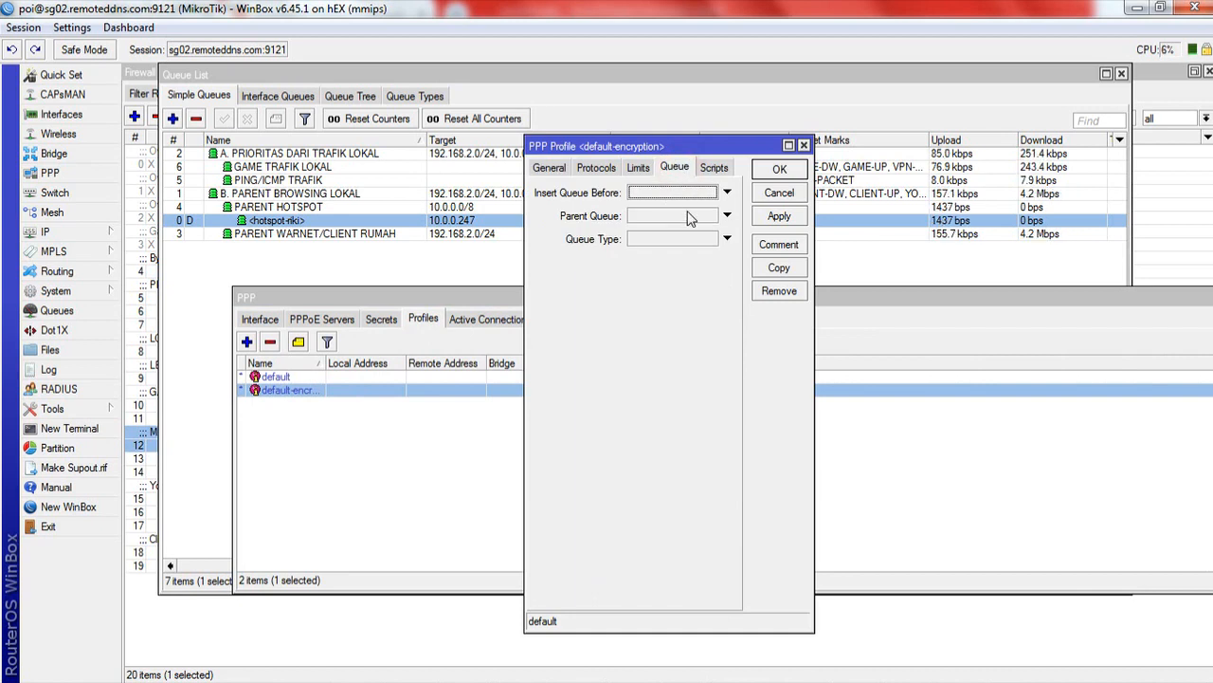
{"action": "left_click", "coordinate": [727, 217]}
{"action": "left_click", "coordinate": [724, 218]}
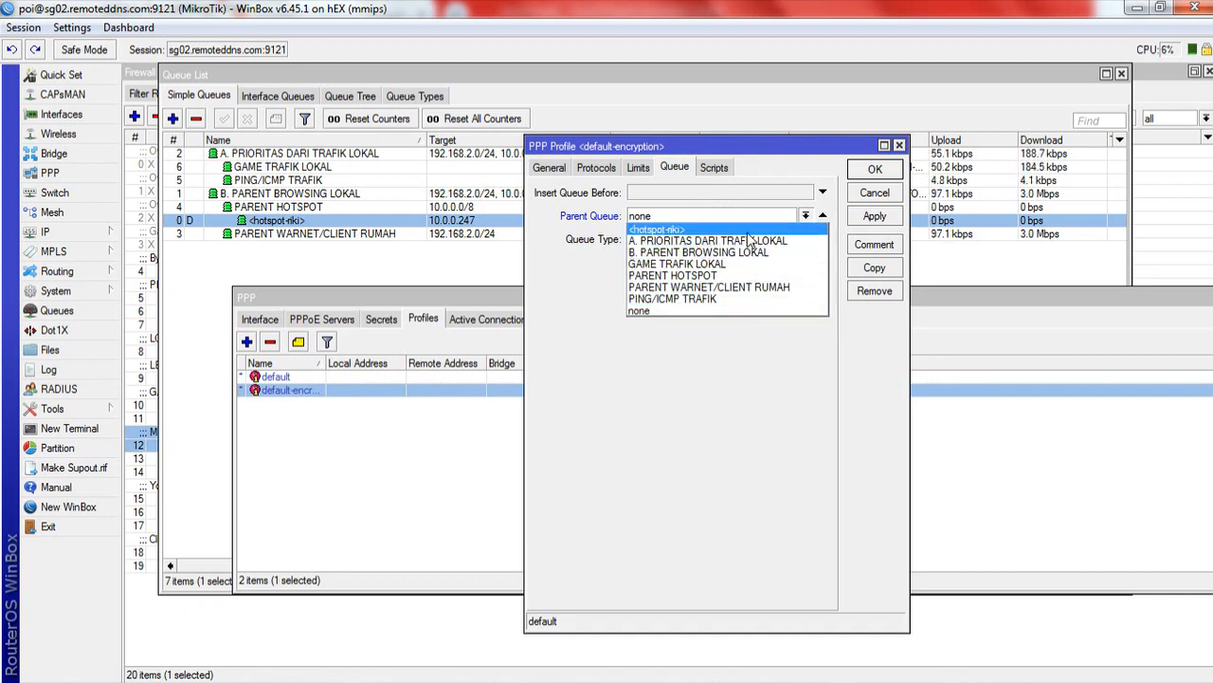
{"action": "left_click", "coordinate": [695, 288]}
{"action": "left_click", "coordinate": [877, 217]}
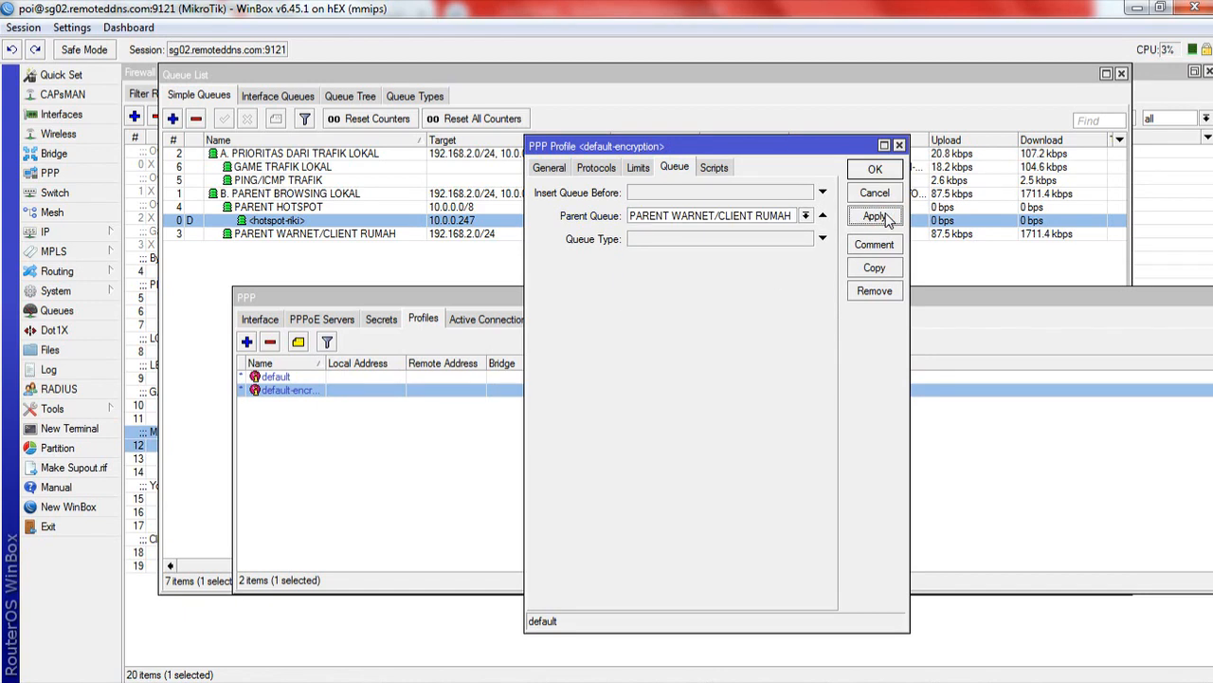
{"action": "left_click", "coordinate": [875, 169]}
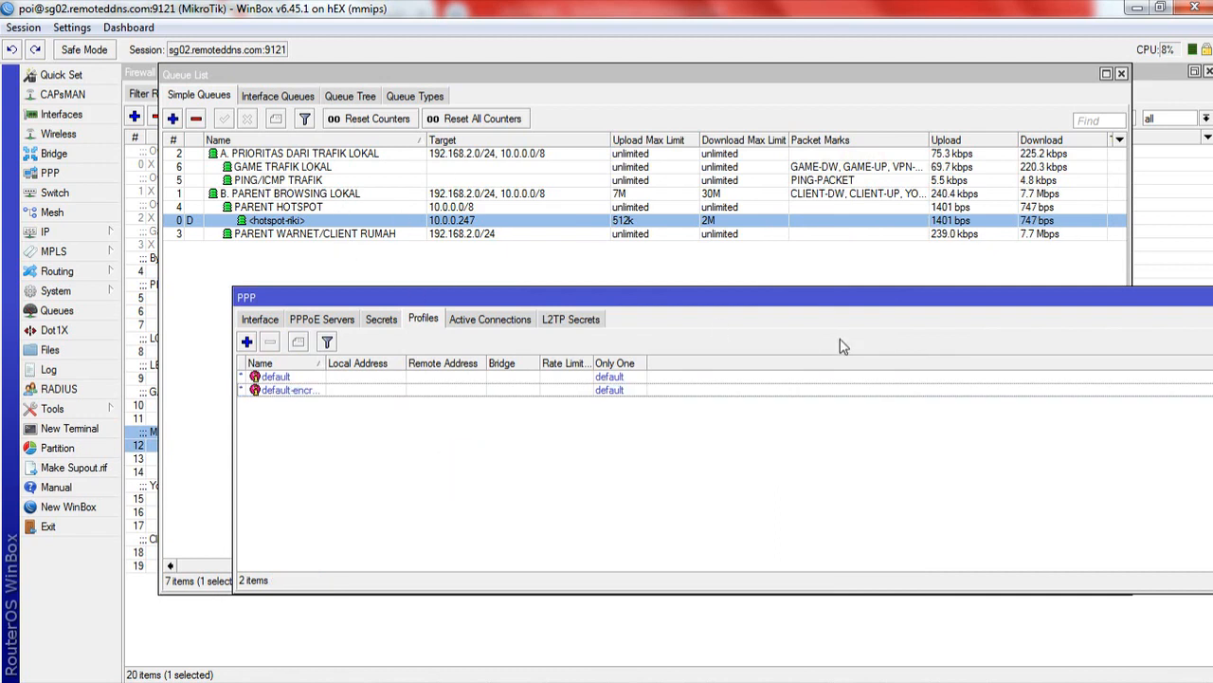
- Move the PPP window slightly lower and compare the PPP profiles with the simple queue list
{"action": "left_click_drag", "start_coordinate": [718, 307], "coordinate": [719, 323]}
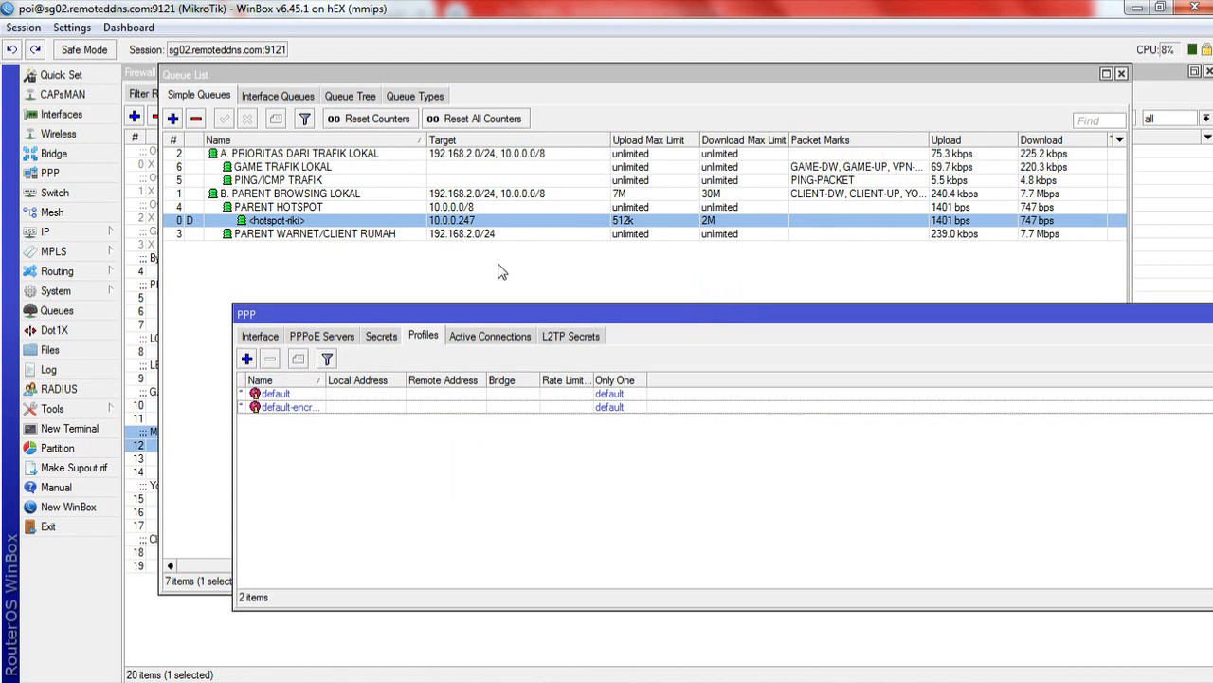
{"action": "left_click", "coordinate": [502, 272]}
{"action": "left_click", "coordinate": [1159, 347]}
{"action": "left_click", "coordinate": [618, 260]}
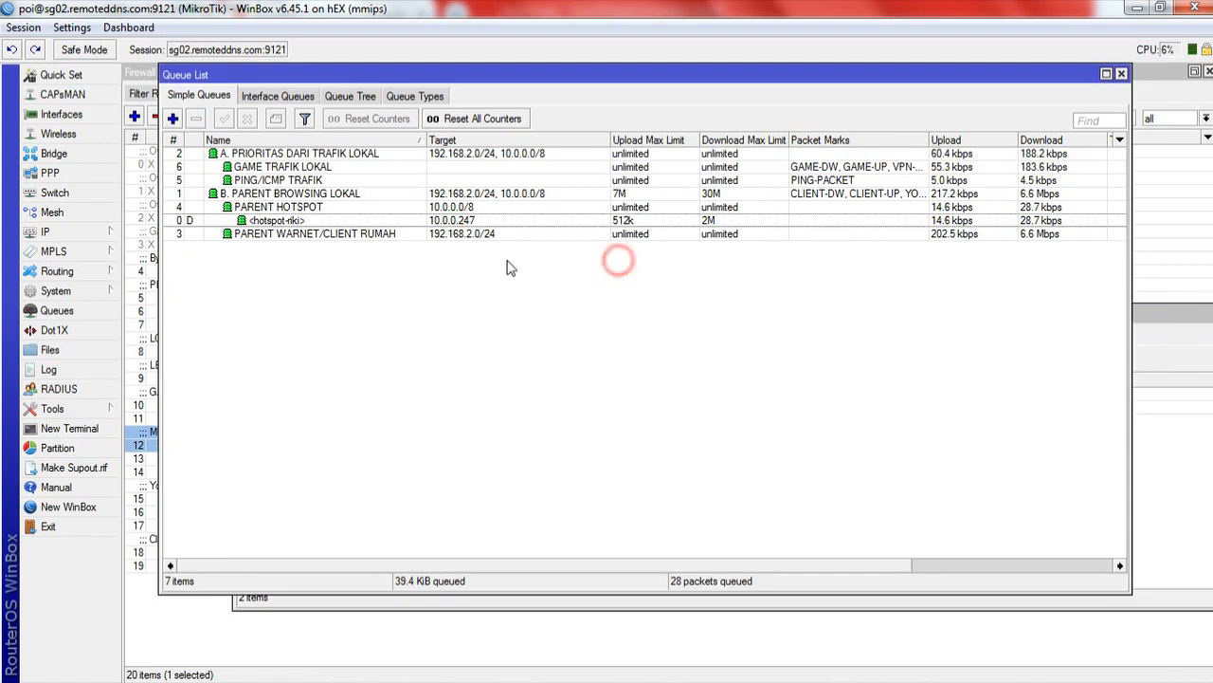
{"action": "left_click", "coordinate": [1165, 327]}
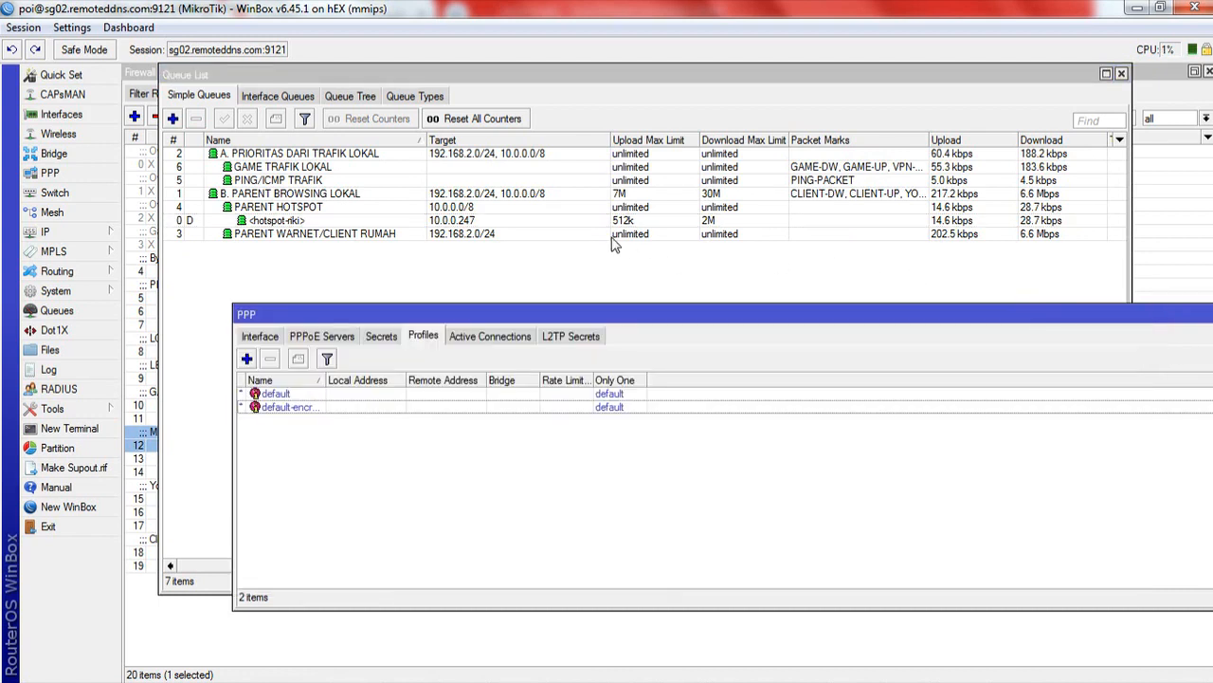
{"action": "left_click", "coordinate": [538, 270]}
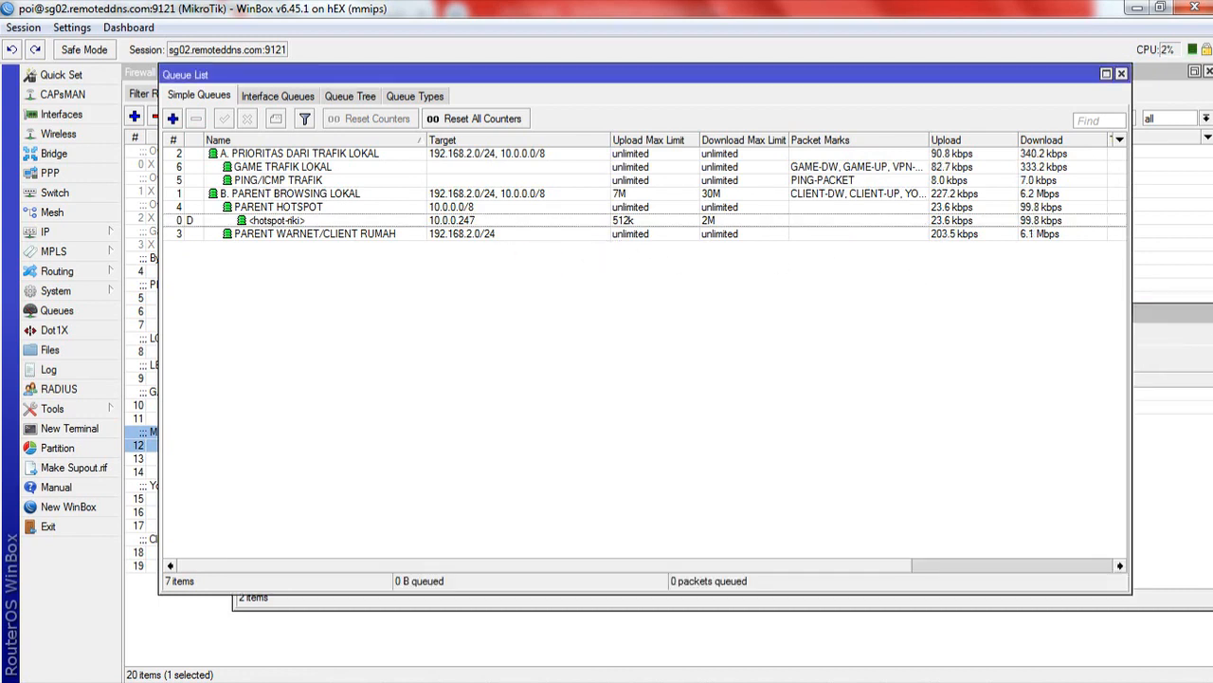
{"action": "left_click", "coordinate": [1185, 343]}
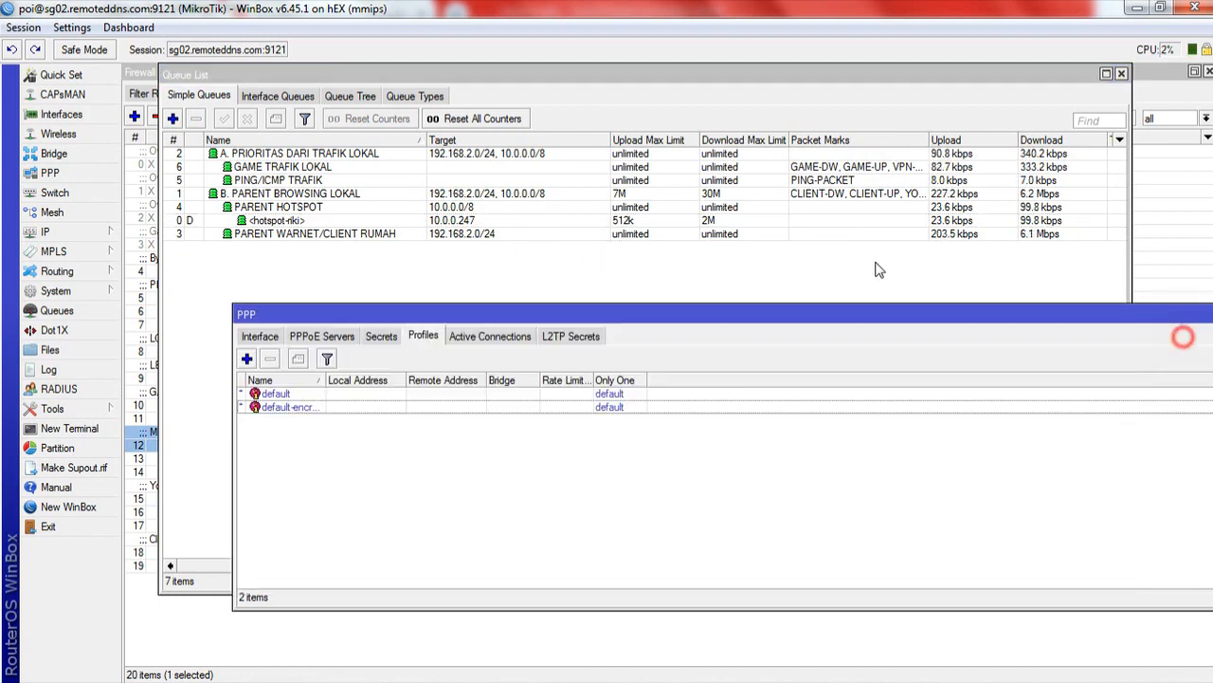
- Add 192.168.10.0/24 as a second target of the PARENT WARNET/CLIENT RUMAH simple queue and apply it
{"action": "double_click", "coordinate": [483, 237]}
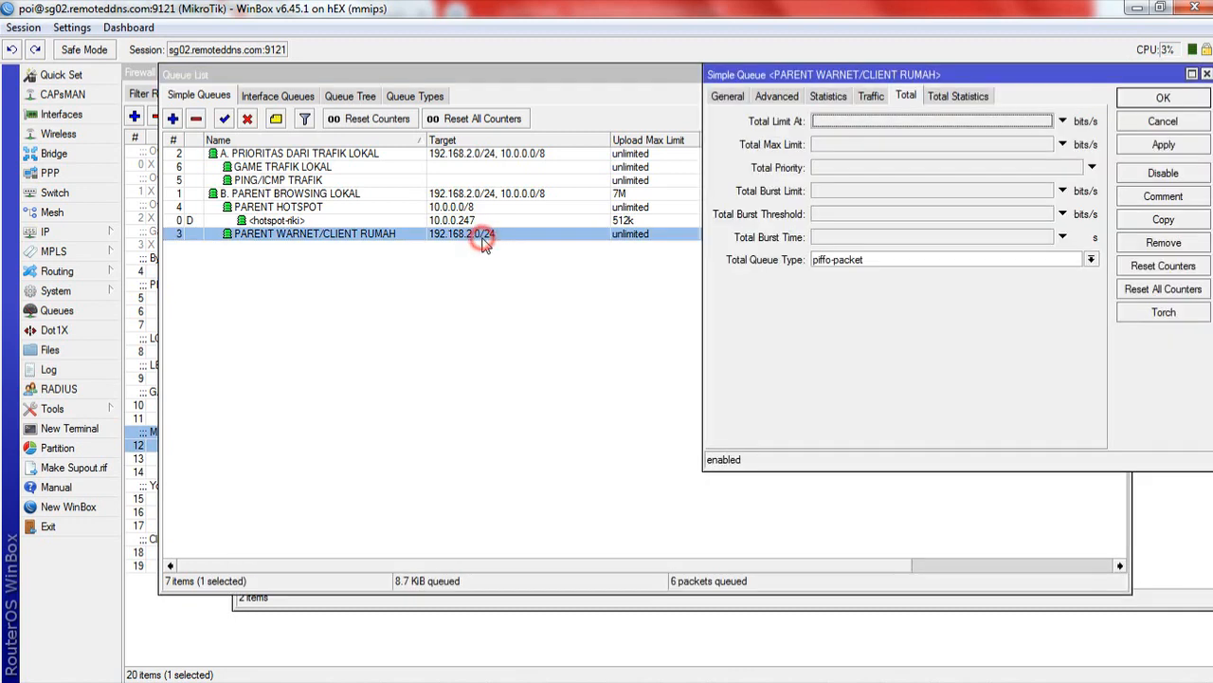
{"action": "left_click", "coordinate": [735, 96]}
{"action": "left_click_drag", "start_coordinate": [787, 74], "coordinate": [639, 110]}
{"action": "left_click", "coordinate": [729, 171]}
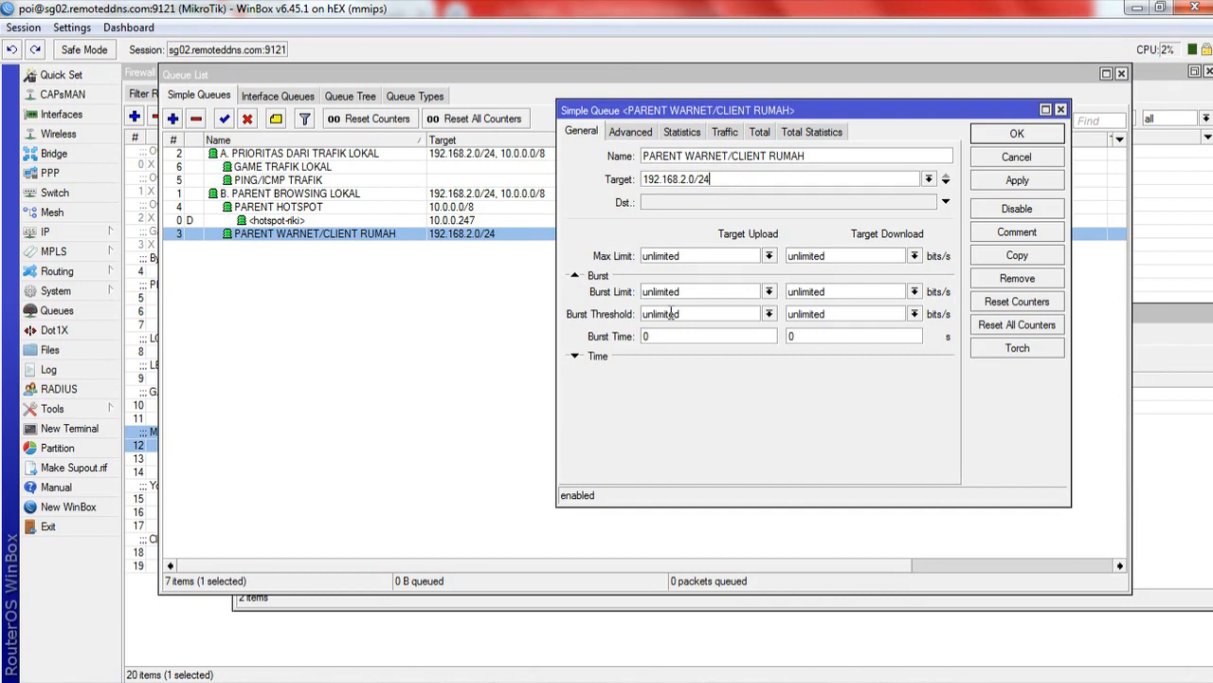
{"action": "left_click", "coordinate": [946, 182]}
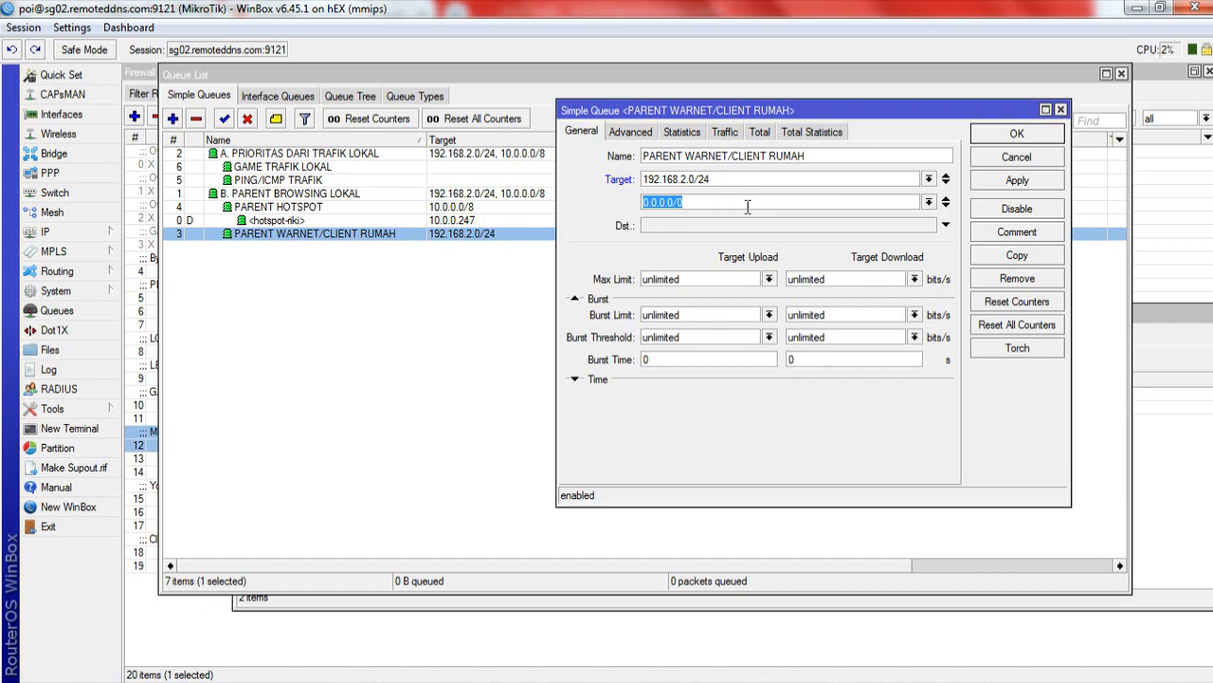
{"action": "type", "text": "1"}
{"action": "type", "text": "0.0/42"}
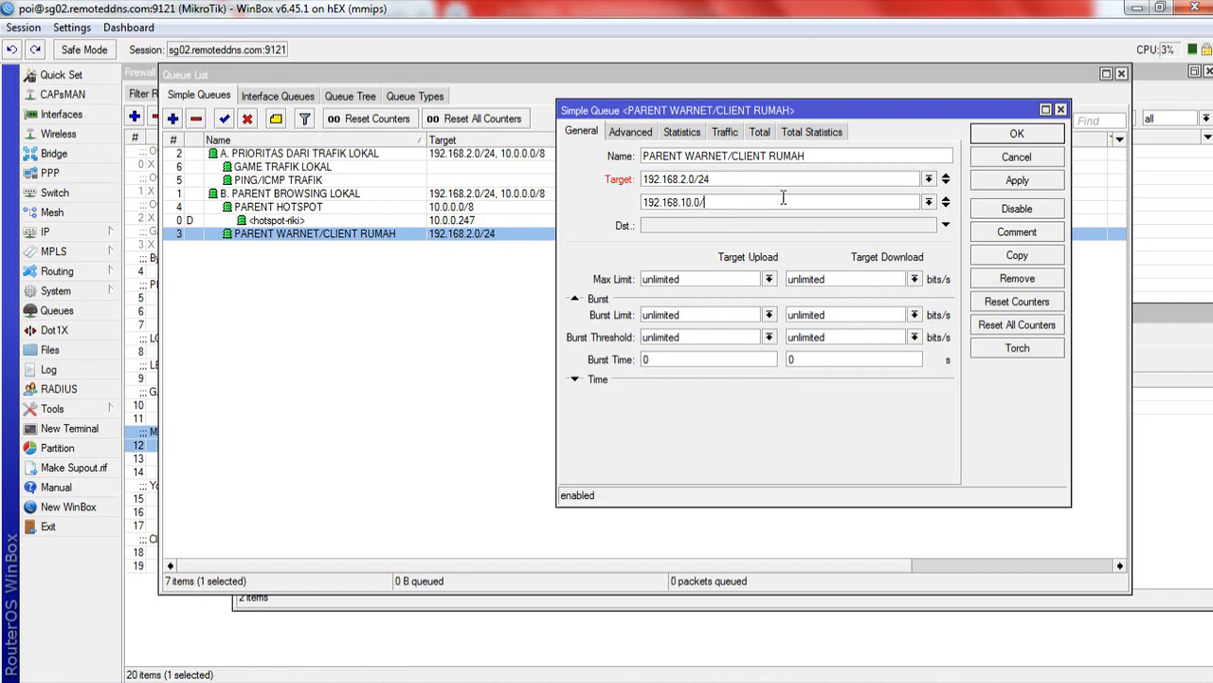
{"action": "left_click", "coordinate": [1020, 182]}
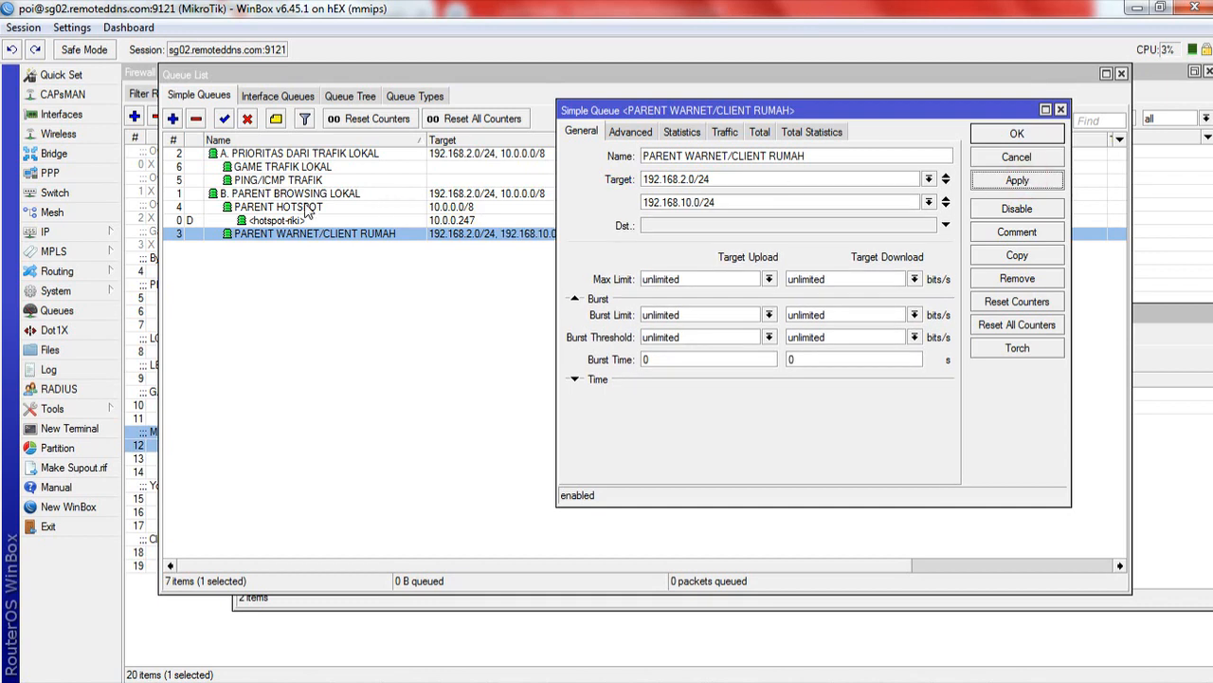
- Add 192.168.10.0/24 as a third target of the B. PARENT BROWSING LOKAL simple queue and save it
{"action": "double_click", "coordinate": [279, 196]}
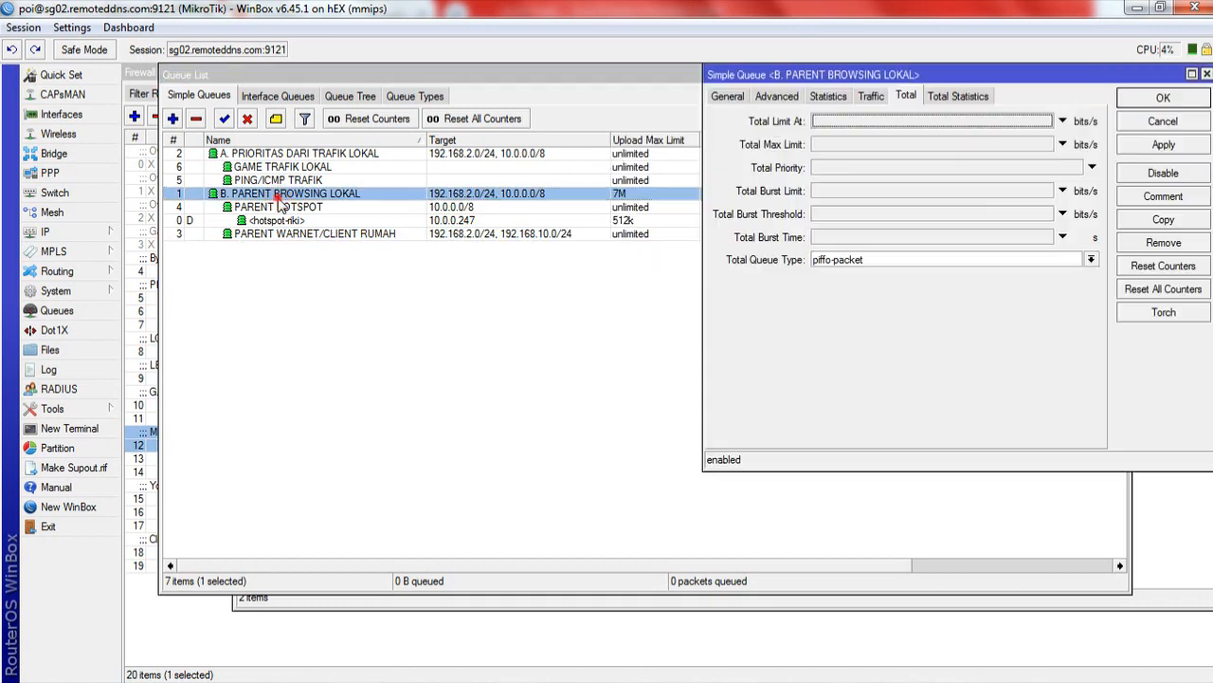
{"action": "left_click", "coordinate": [722, 97]}
{"action": "left_click", "coordinate": [1092, 170]}
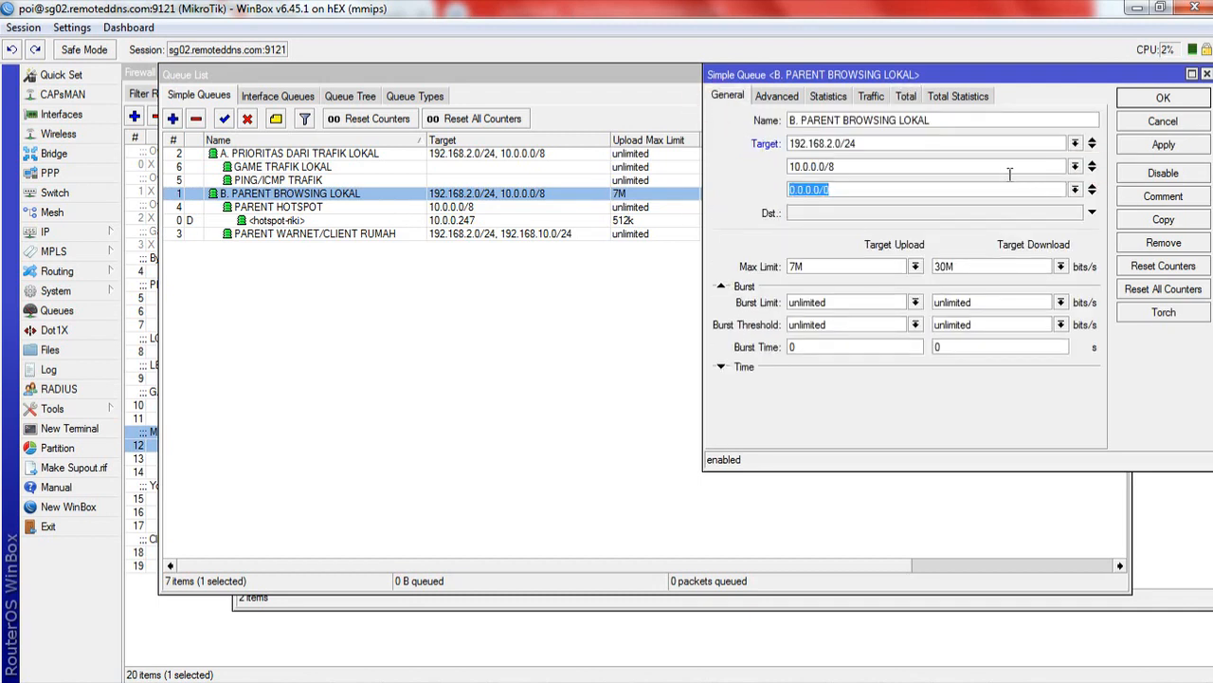
{"action": "type", "text": "192.16"}
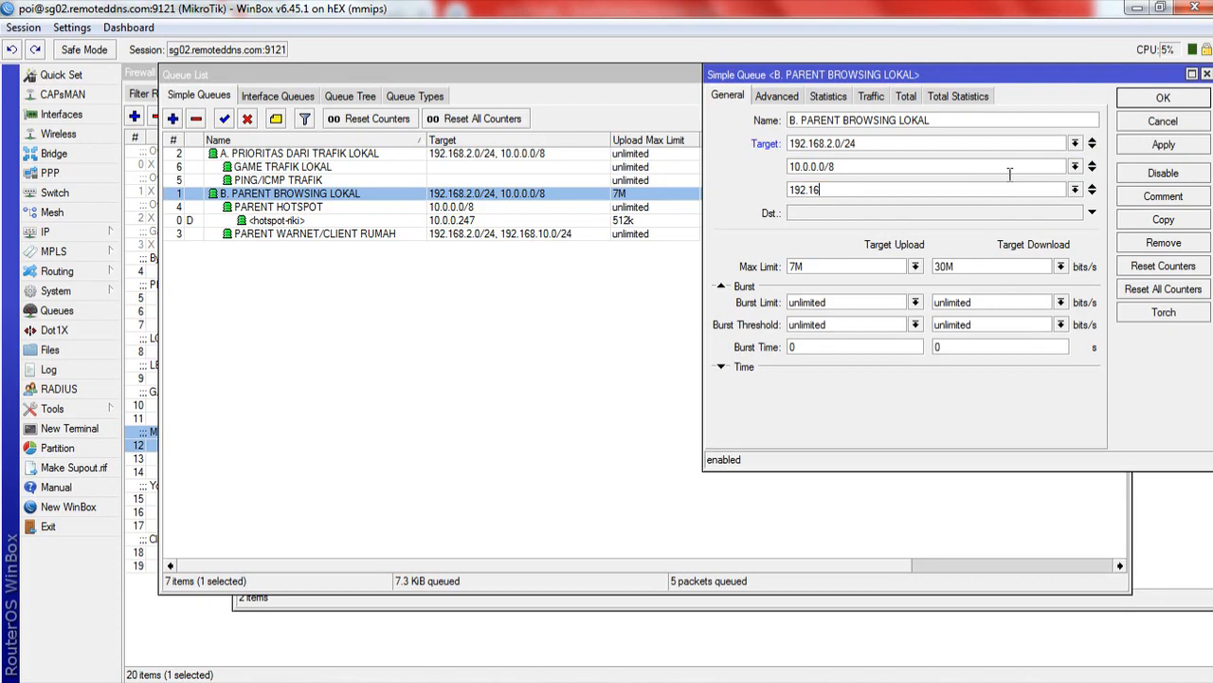
{"action": "type", "text": "8.10.0/24"}
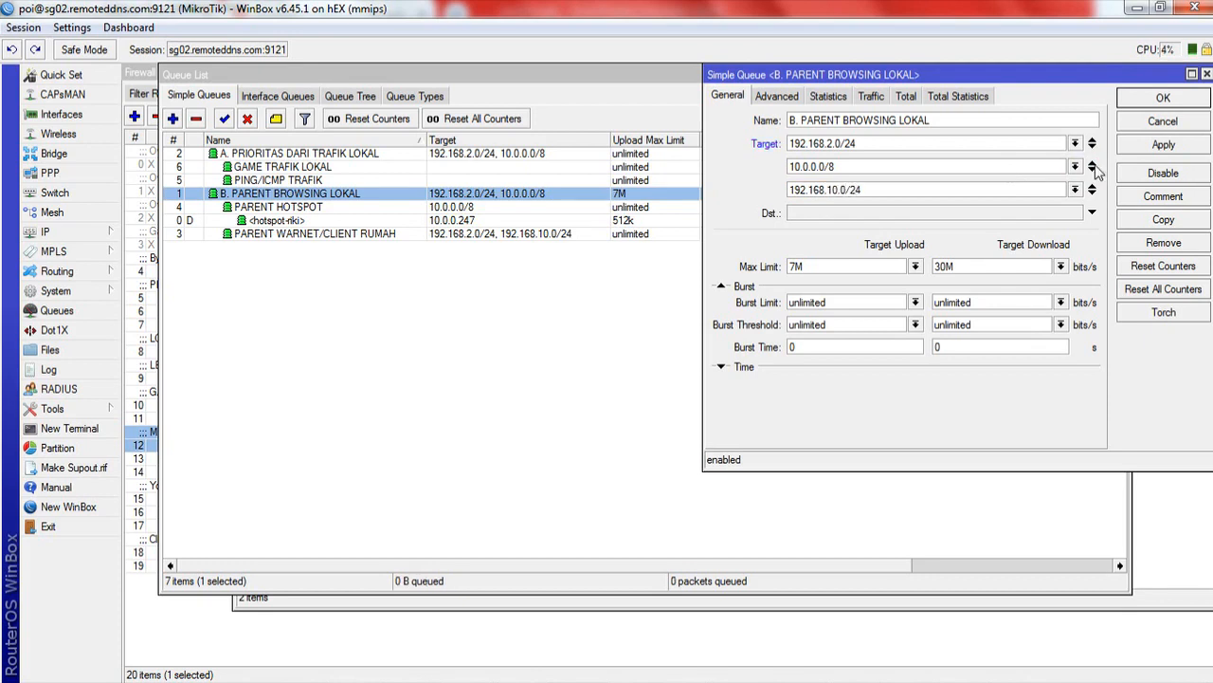
{"action": "left_click", "coordinate": [1164, 98]}
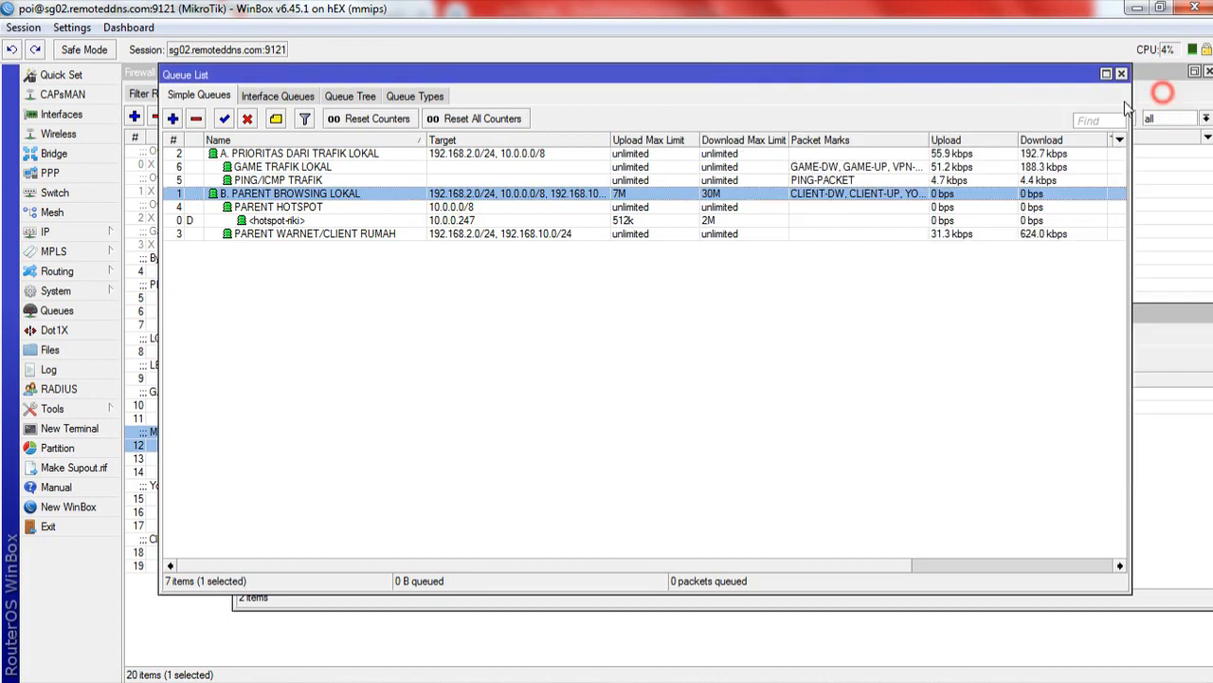
- Check the WARNET and hotspot client queue rows and sort the simple queues by their number
{"action": "left_click", "coordinate": [656, 235]}
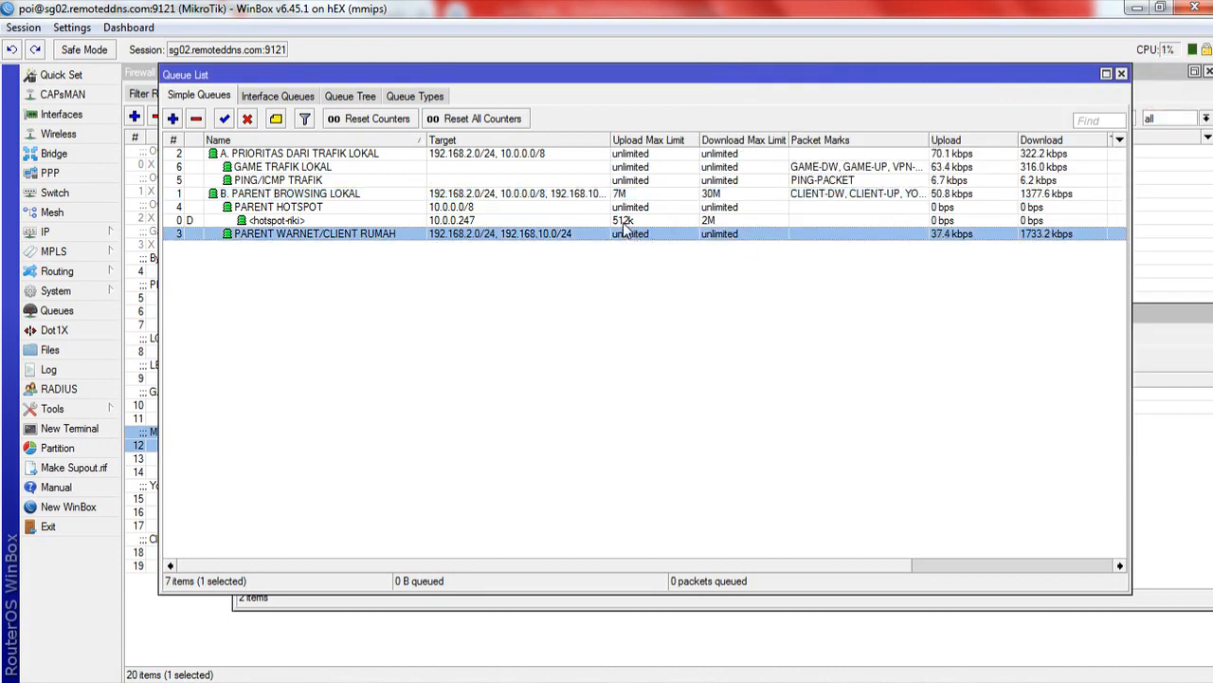
{"action": "left_click", "coordinate": [623, 221]}
{"action": "left_click", "coordinate": [652, 313]}
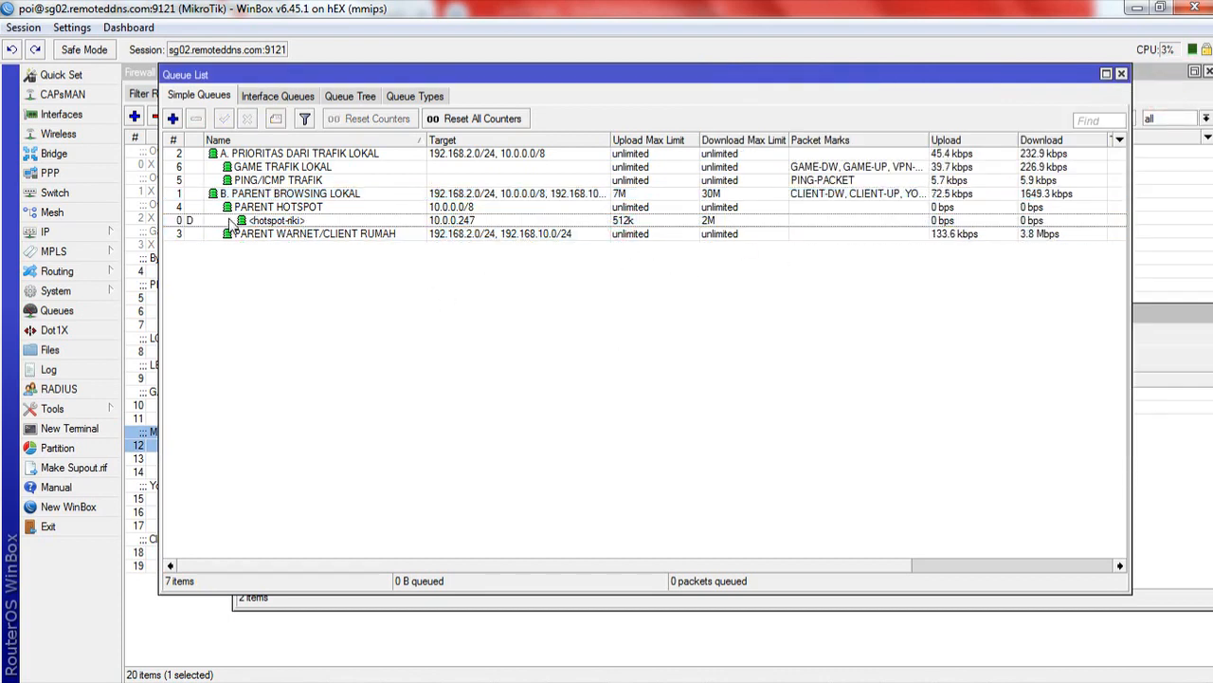
{"action": "left_click", "coordinate": [174, 139]}
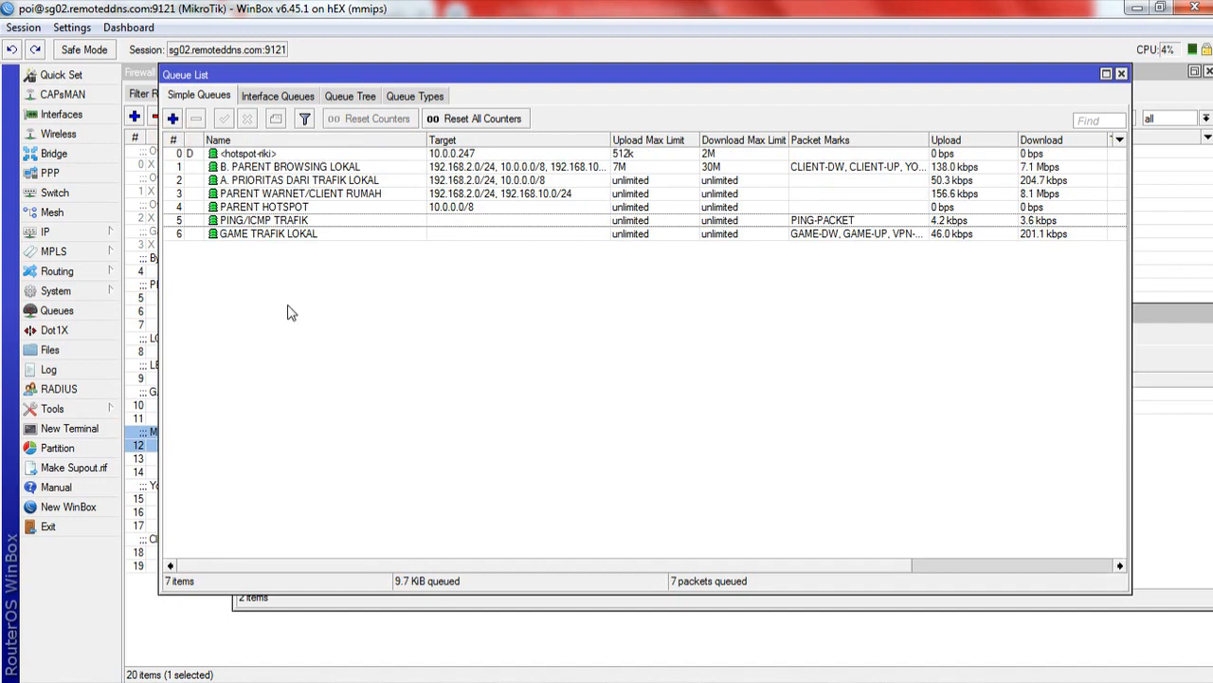
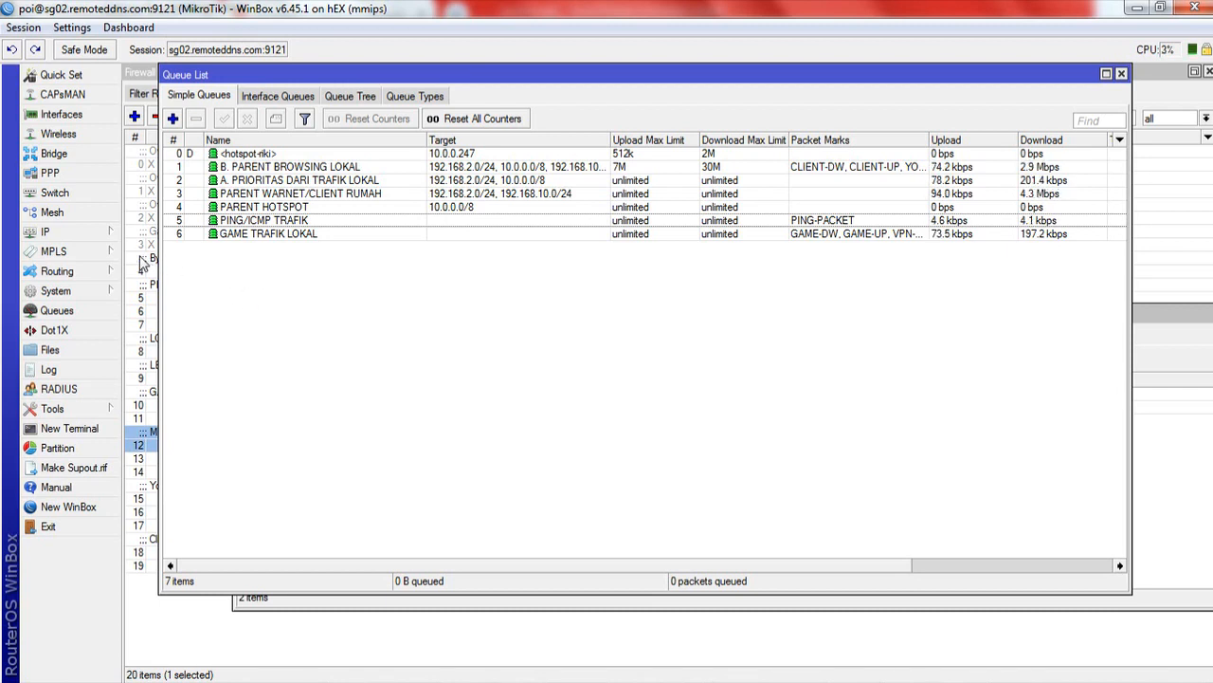
{"action": "left_click", "coordinate": [106, 243]}
{"action": "left_click", "coordinate": [550, 341]}
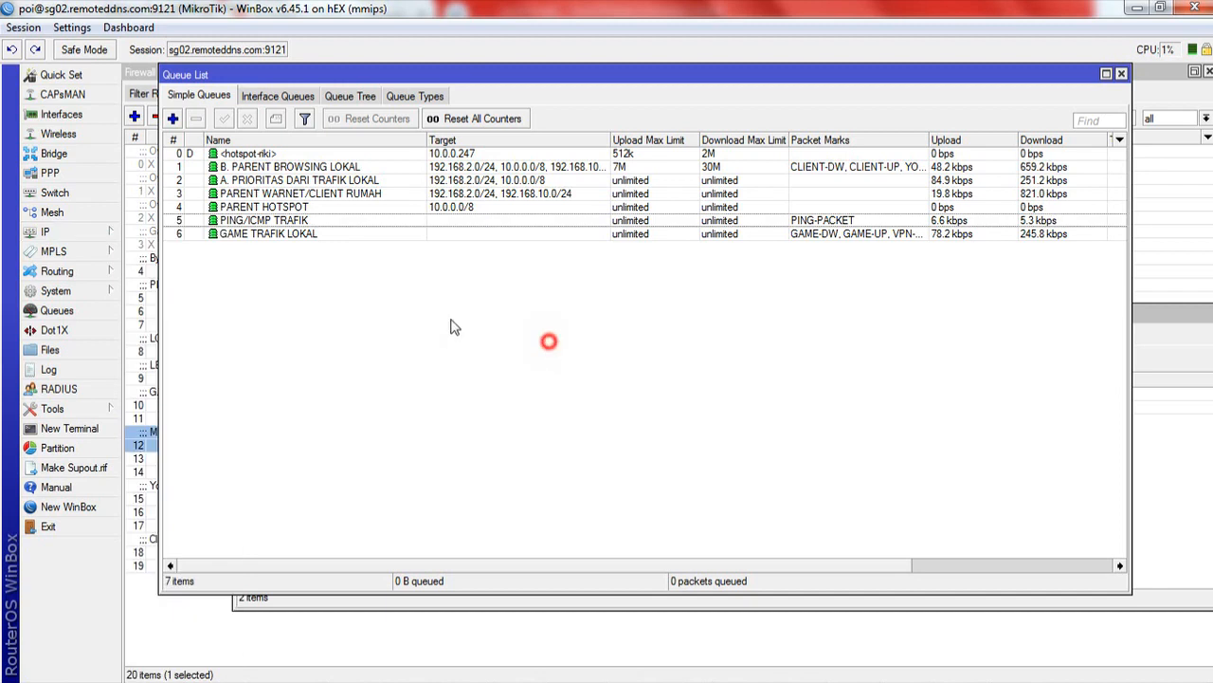
- Search the system scripts for "qu" and open the queue simple pc script
{"action": "left_click", "coordinate": [102, 235]}
{"action": "left_click", "coordinate": [509, 366]}
{"action": "left_click", "coordinate": [54, 290]}
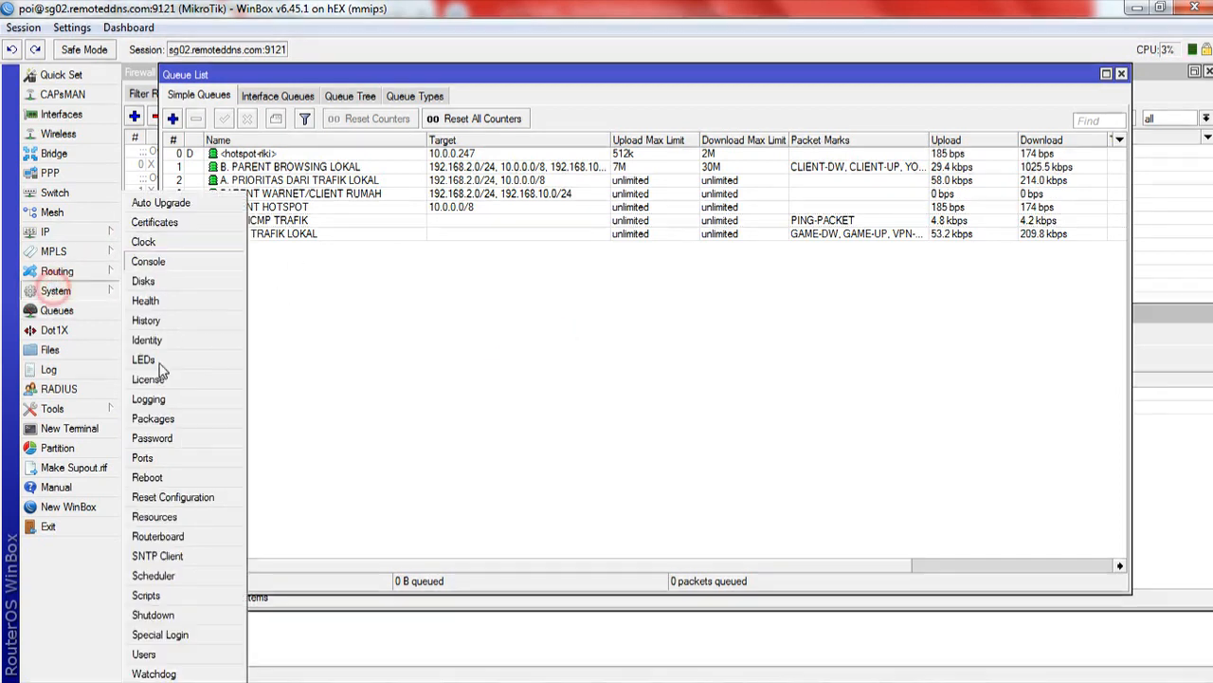
{"action": "left_click", "coordinate": [146, 594]}
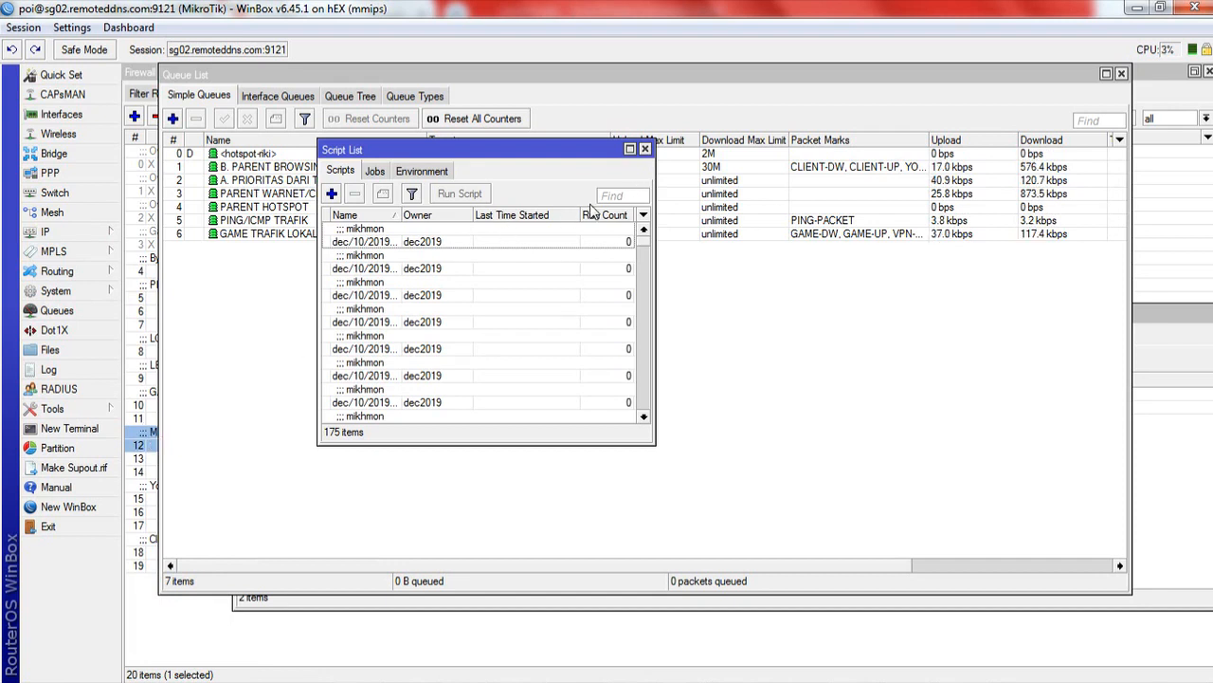
{"action": "left_click", "coordinate": [624, 200]}
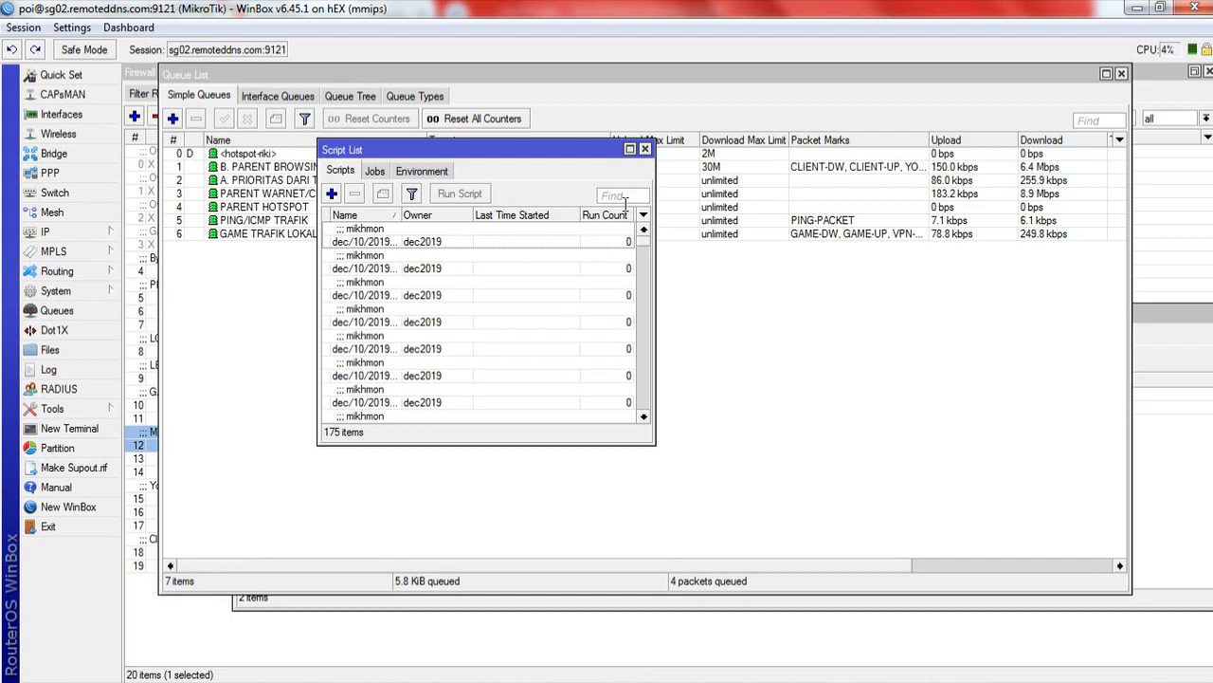
{"action": "type", "text": "qu"}
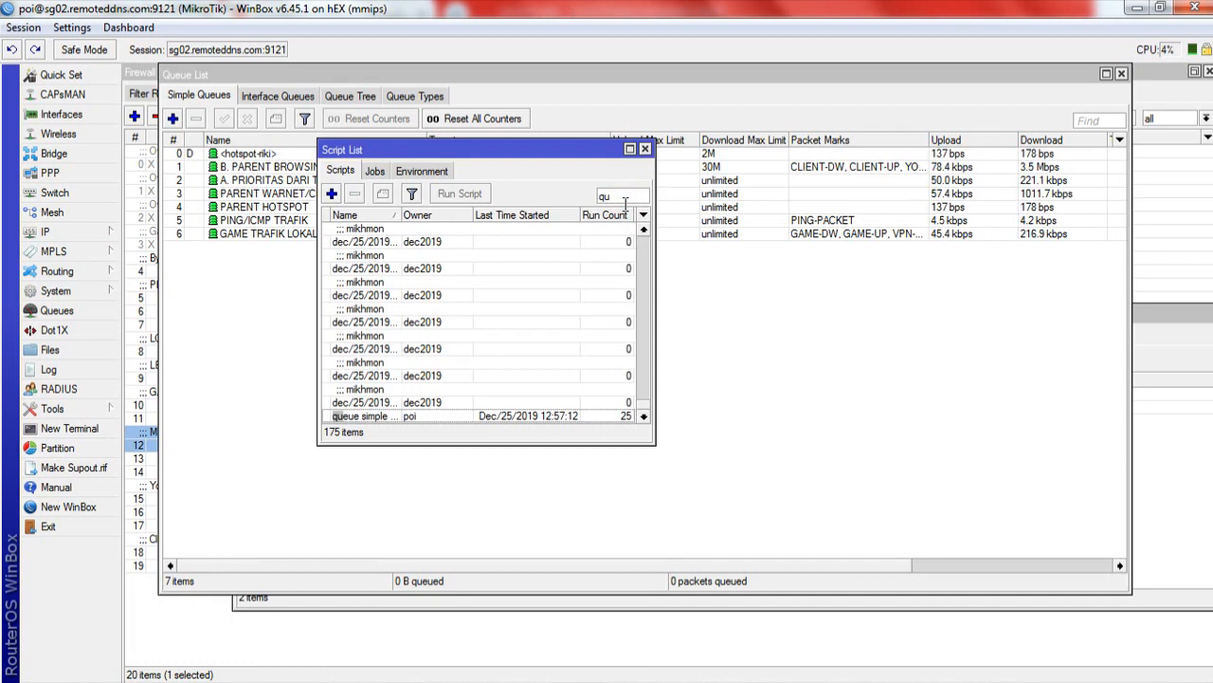
{"action": "double_click", "coordinate": [432, 413]}
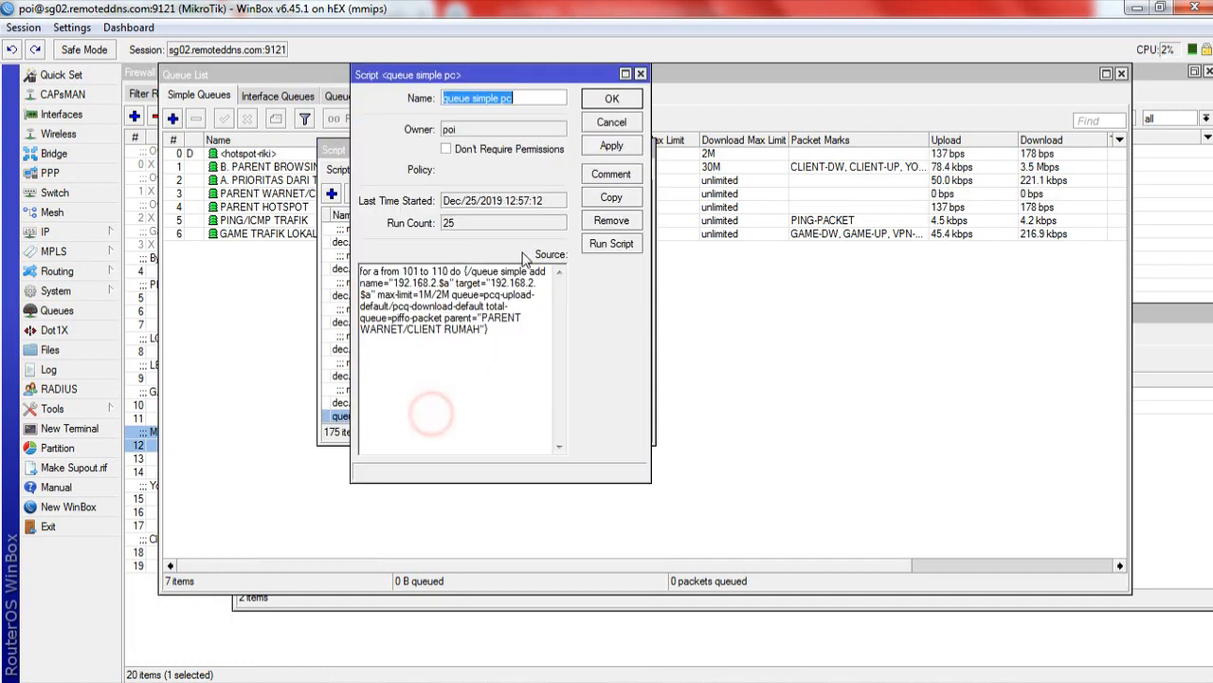
- Copy the full source of the queue simple pc script and close it without changes
{"action": "left_click_drag", "start_coordinate": [540, 402], "coordinate": [361, 341]}
{"action": "right_click", "coordinate": [378, 339]}
{"action": "left_click", "coordinate": [446, 414]}
{"action": "left_click", "coordinate": [611, 122]}
- Create a new script containing the copied queue source, enlarge its window and apply it
{"action": "left_click", "coordinate": [332, 194]}
{"action": "left_click", "coordinate": [441, 352]}
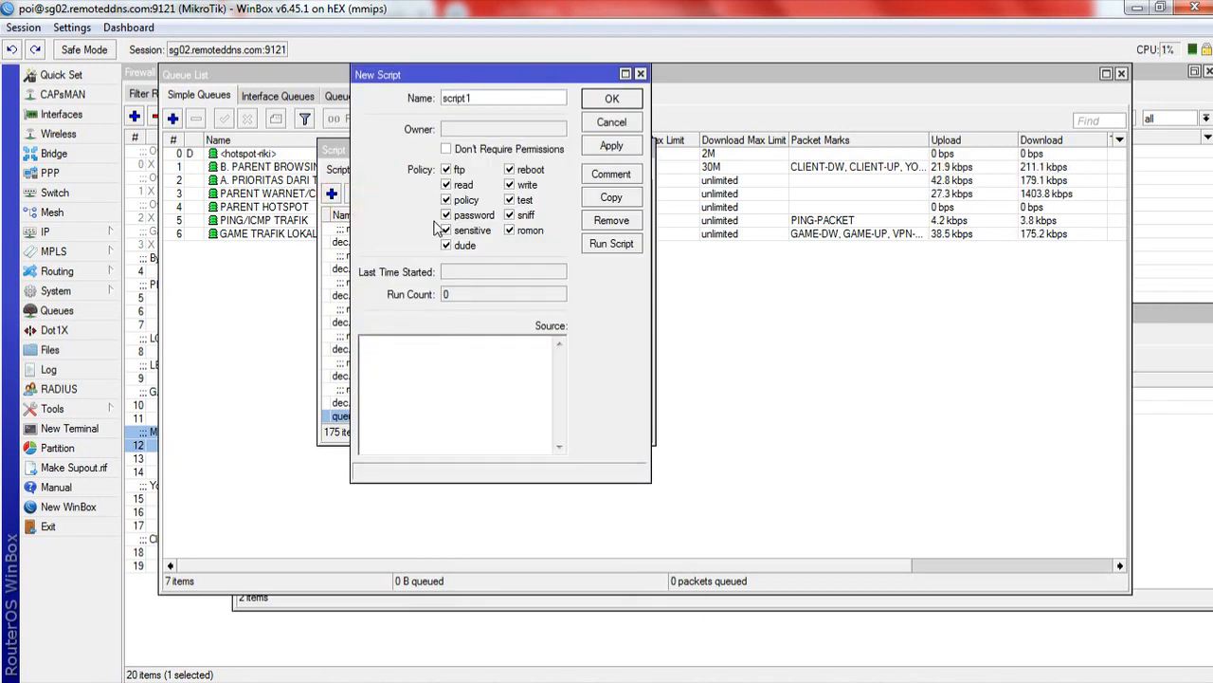
{"action": "right_click", "coordinate": [398, 372]}
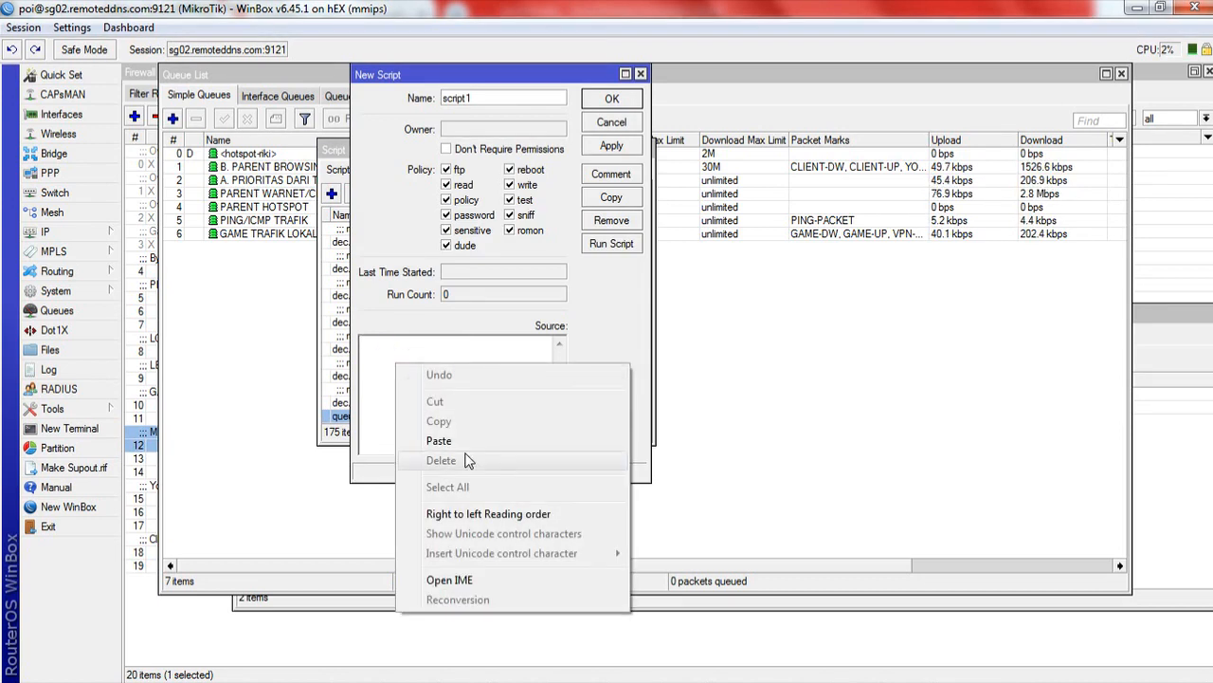
{"action": "left_click", "coordinate": [439, 441]}
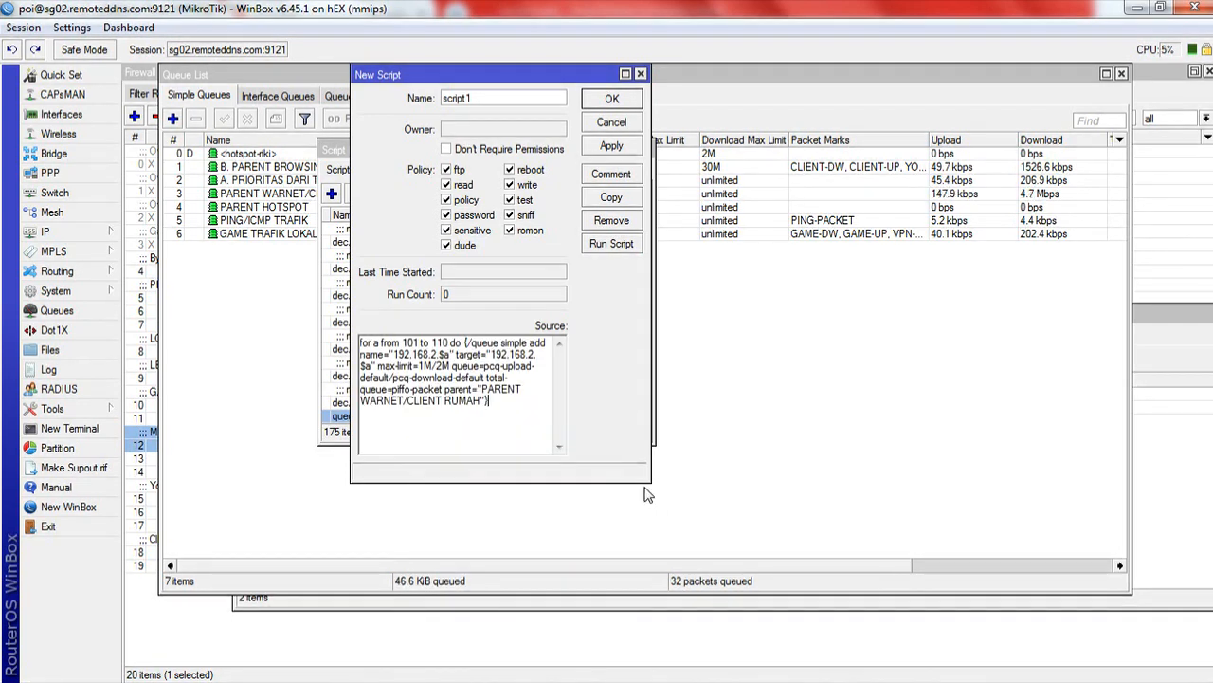
{"action": "left_click_drag", "start_coordinate": [651, 483], "coordinate": [1097, 558]}
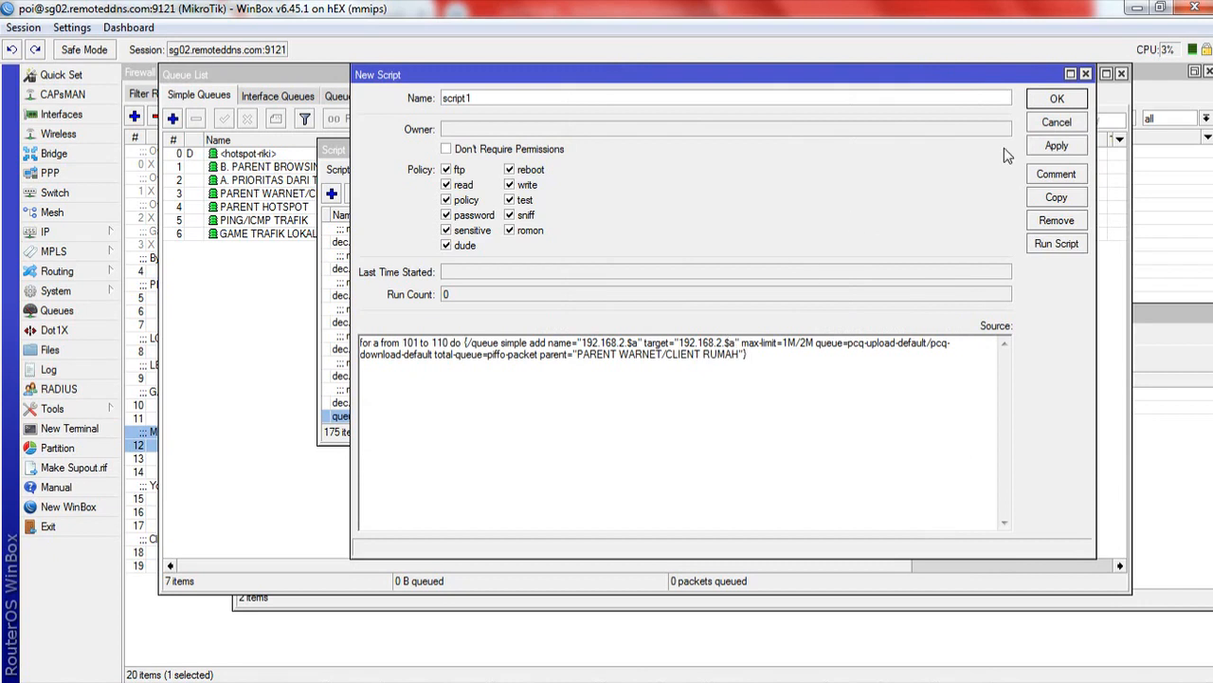
{"action": "left_click", "coordinate": [1068, 149]}
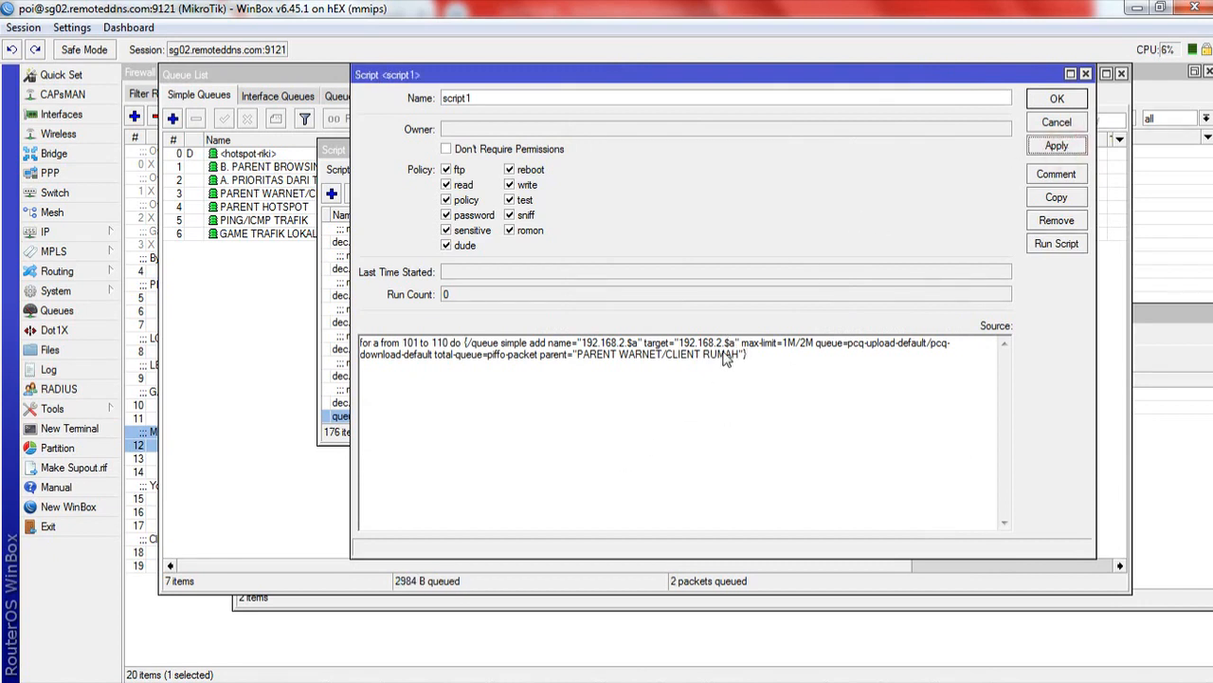
{"action": "left_click", "coordinate": [725, 352]}
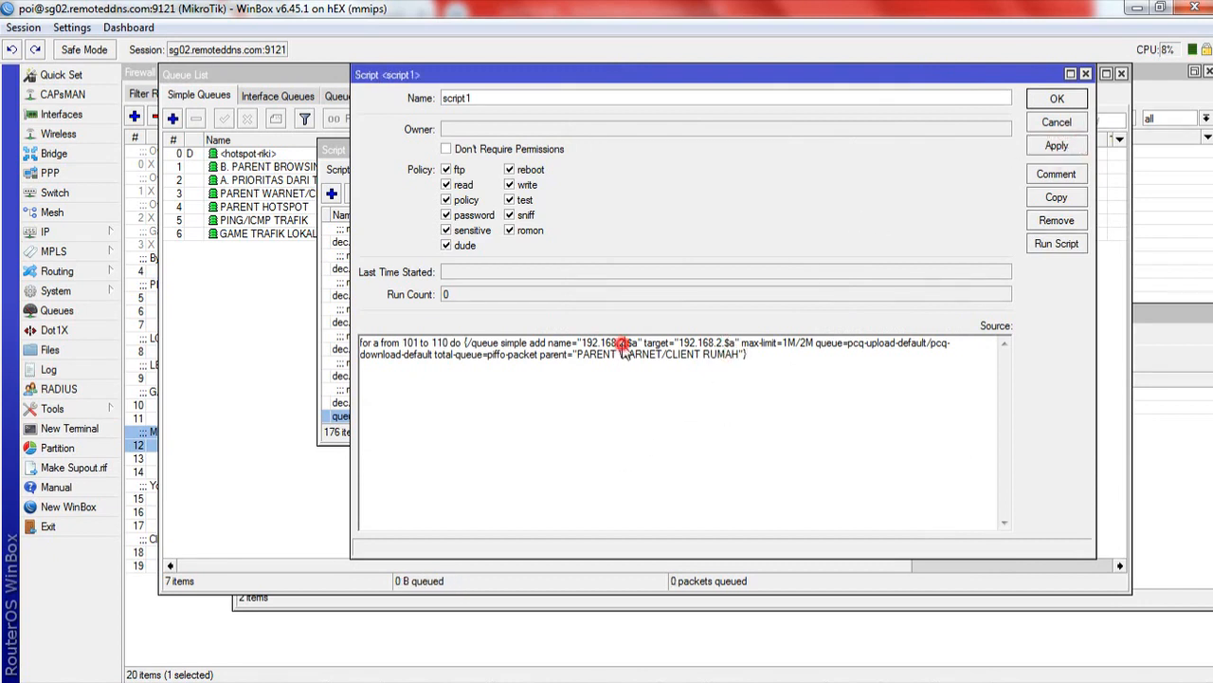
{"action": "key", "text": "BackSpace"}
{"action": "key", "text": "BackSpace"}
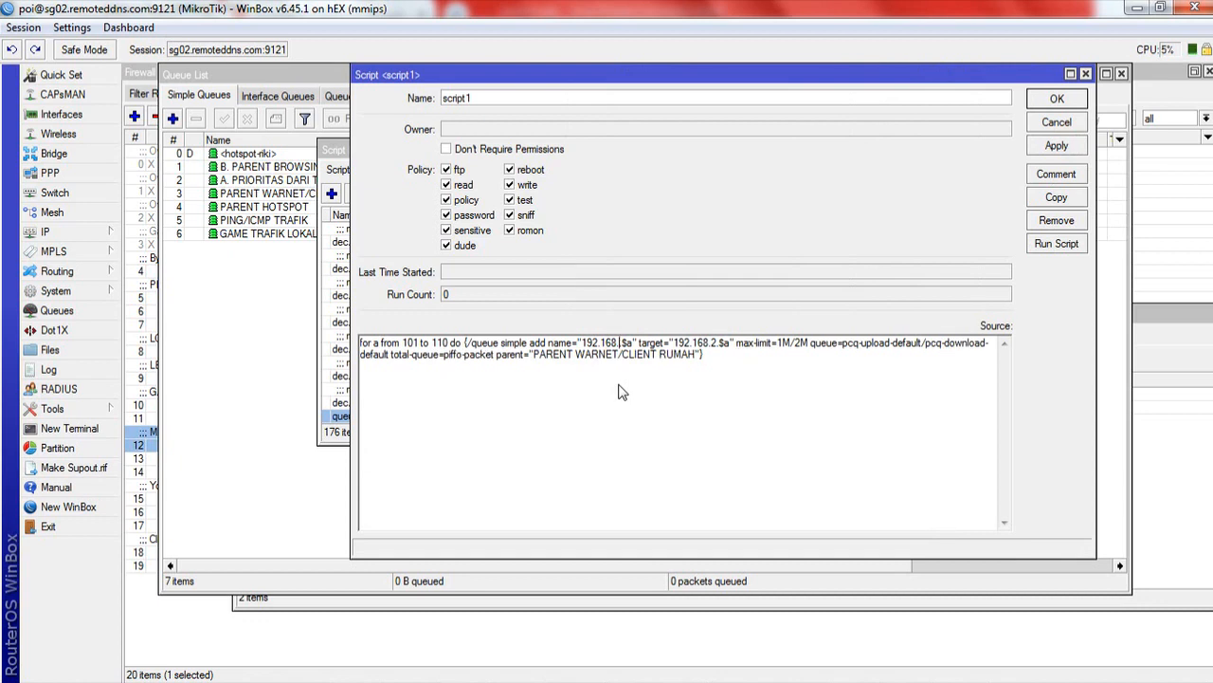
{"action": "type", "text": ".2"}
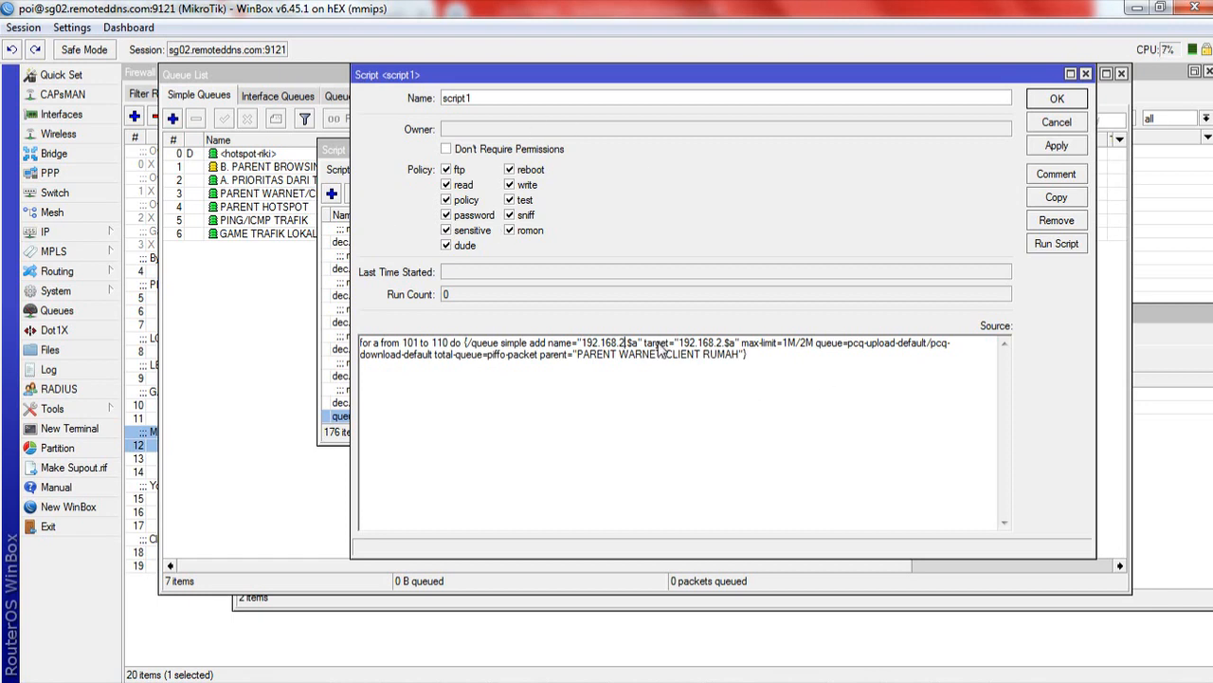
- Set the new script's loop range from 2 to 15, apply it and run the script
{"action": "double_click", "coordinate": [409, 344]}
{"action": "type", "text": "2"}
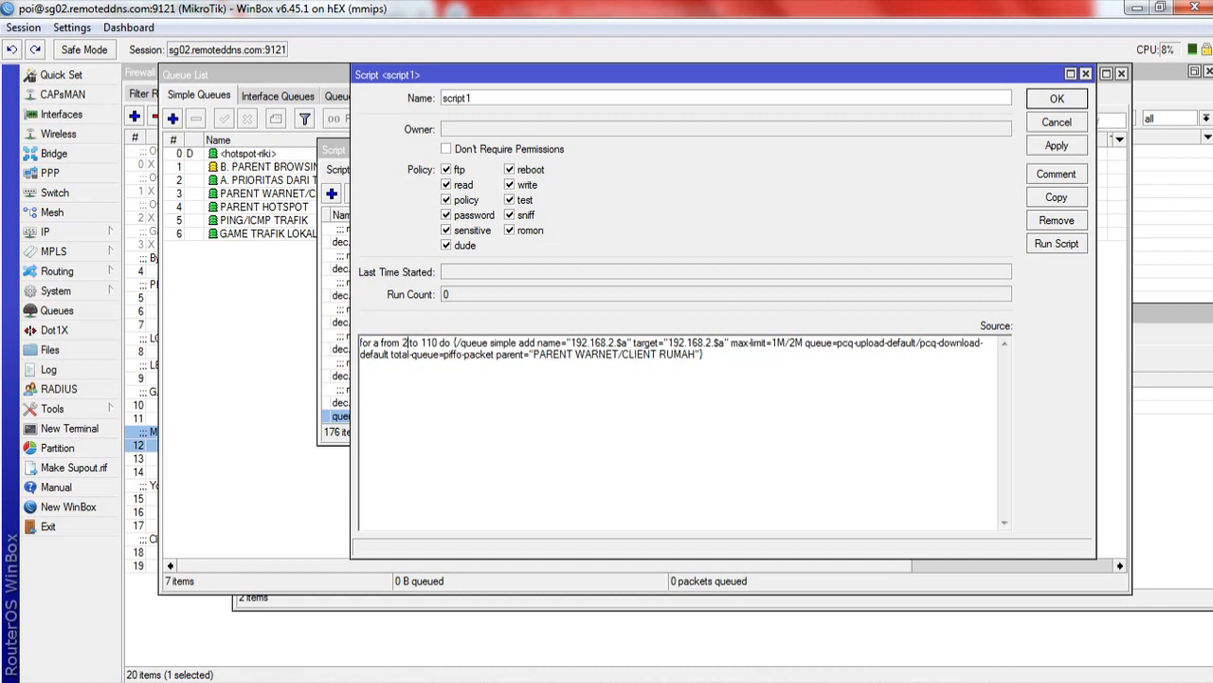
{"action": "double_click", "coordinate": [431, 343]}
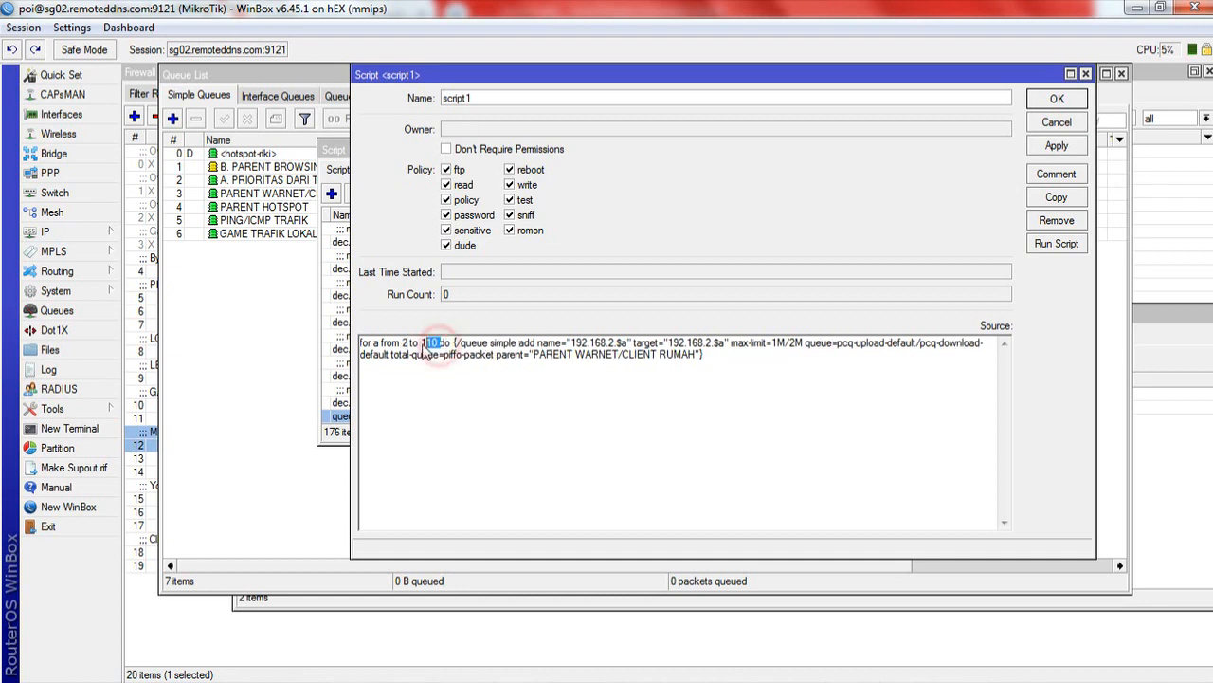
{"action": "type", "text": "15"}
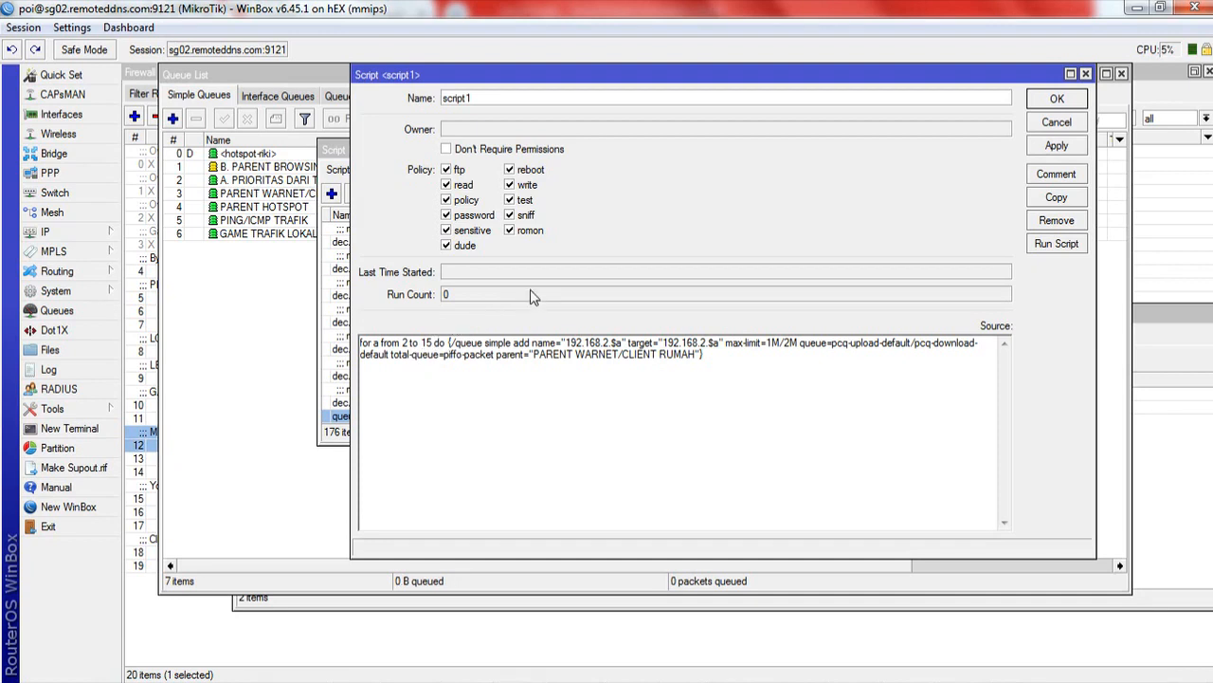
{"action": "left_click", "coordinate": [1048, 153]}
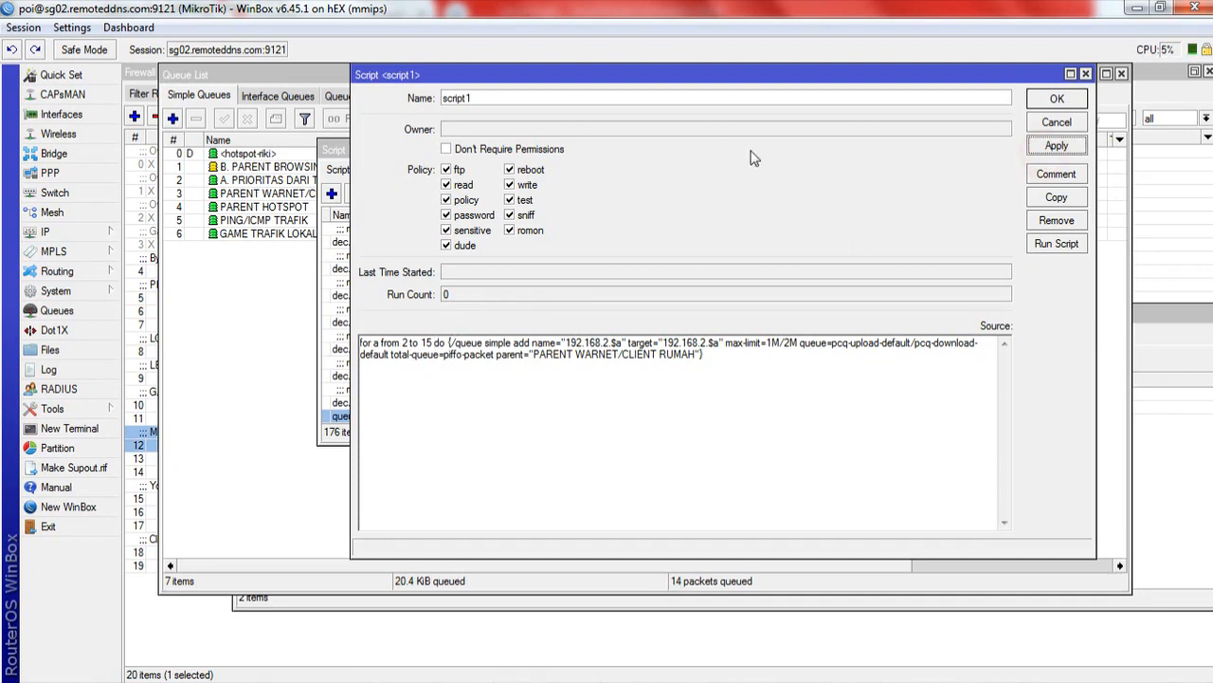
{"action": "left_click", "coordinate": [1059, 139]}
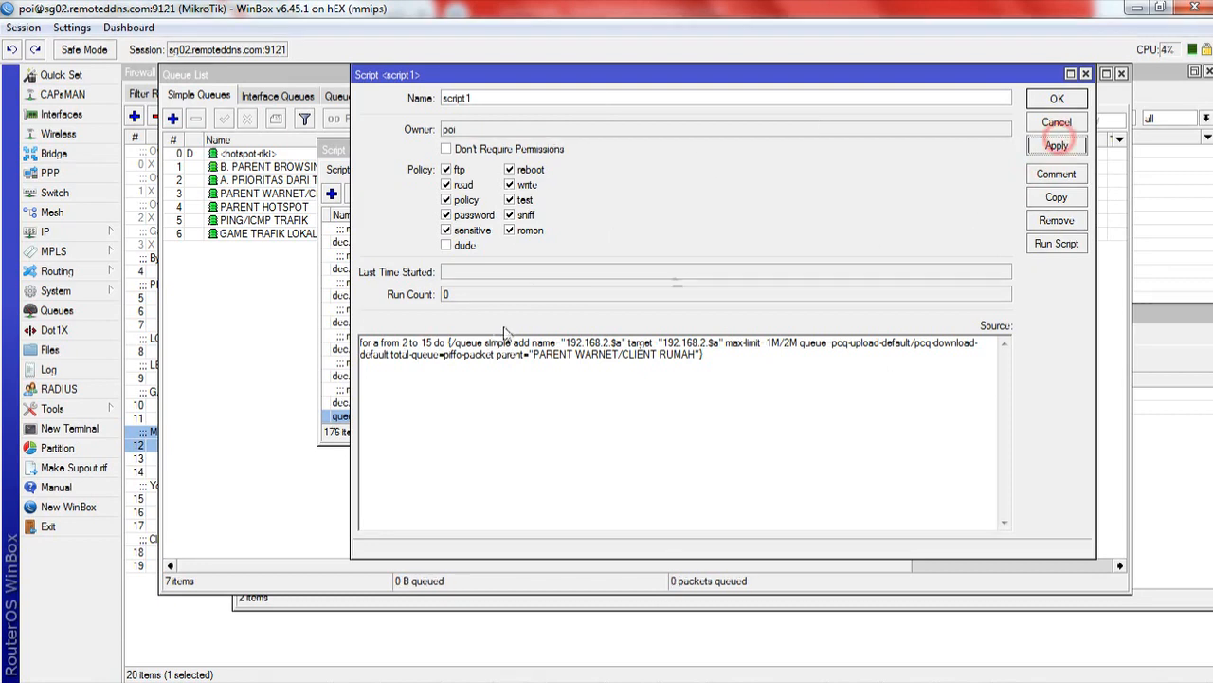
{"action": "left_click", "coordinate": [1062, 244]}
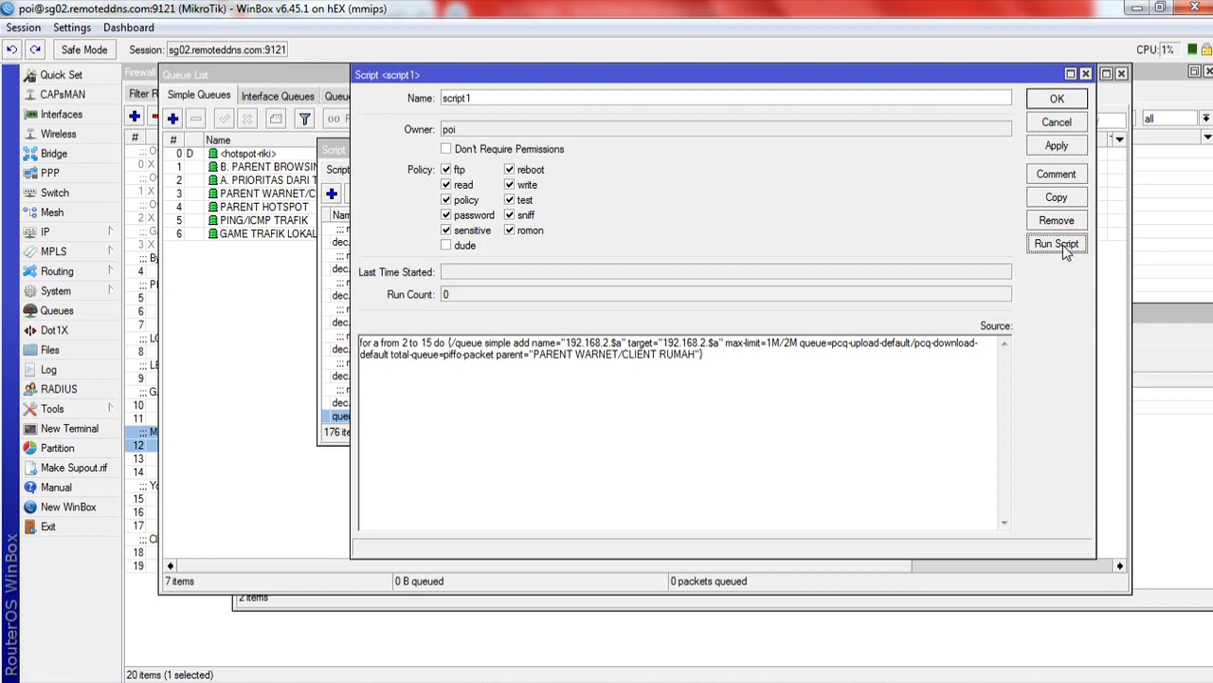
- Return to the simple queue list and sort it by name in ascending order to check the client queues
{"action": "left_click", "coordinate": [293, 487]}
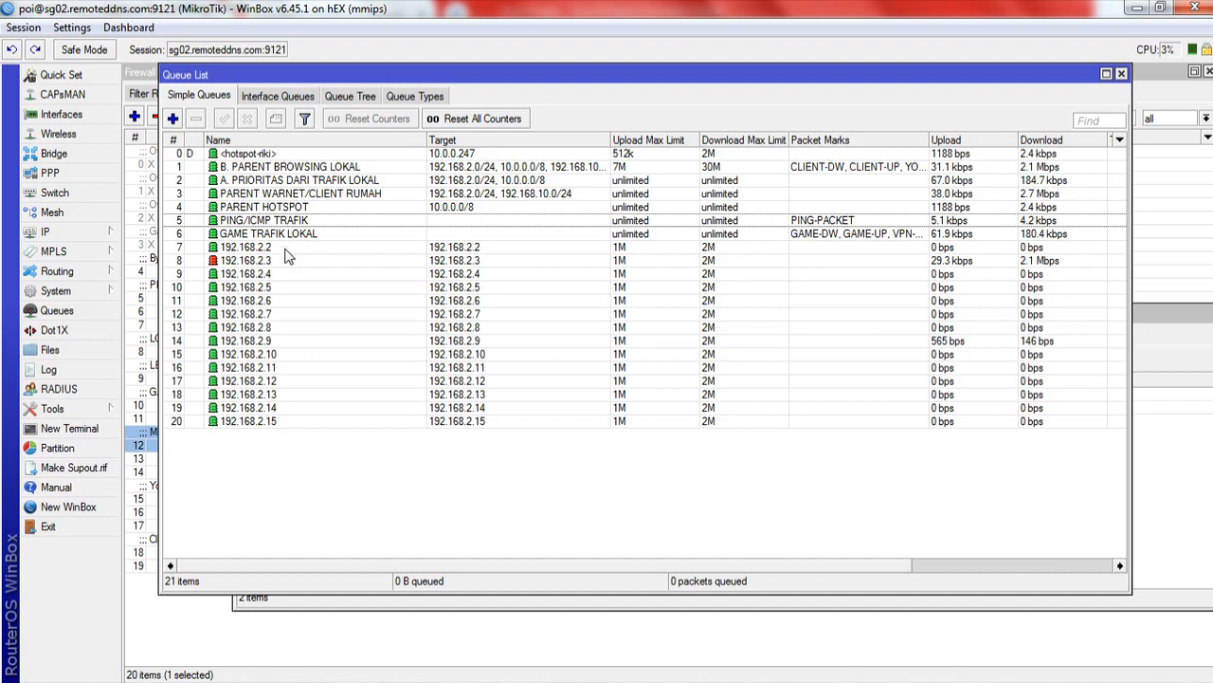
{"action": "left_click", "coordinate": [327, 140]}
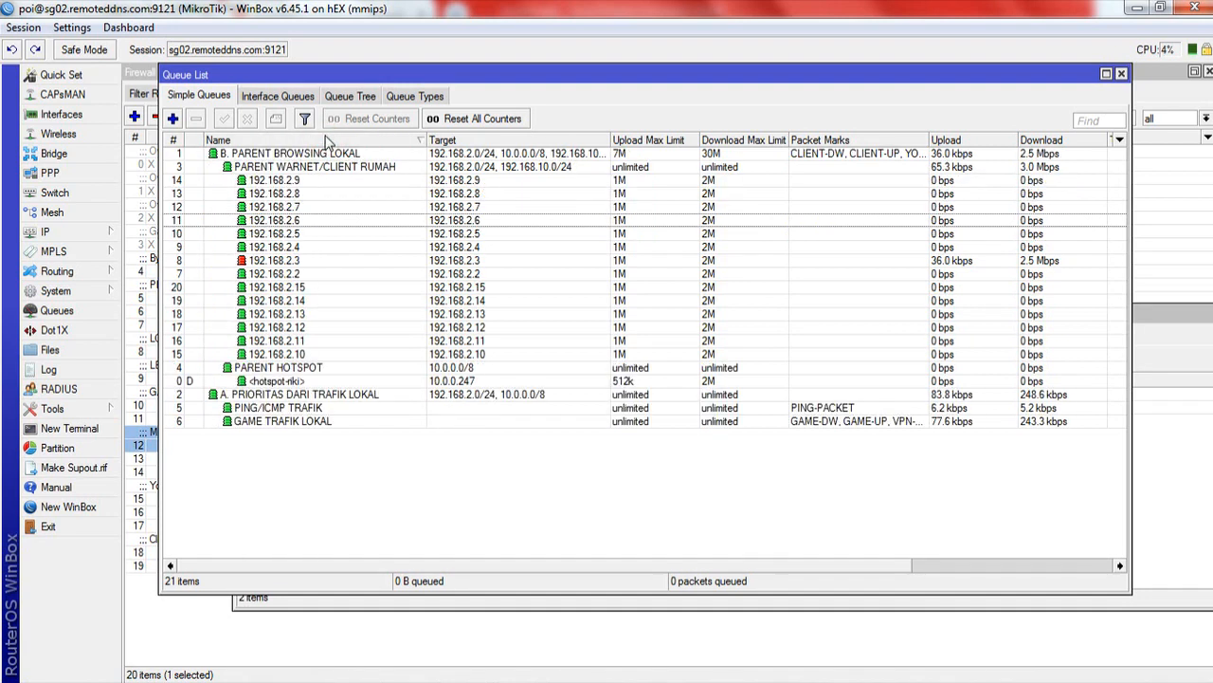
{"action": "left_click", "coordinate": [324, 139]}
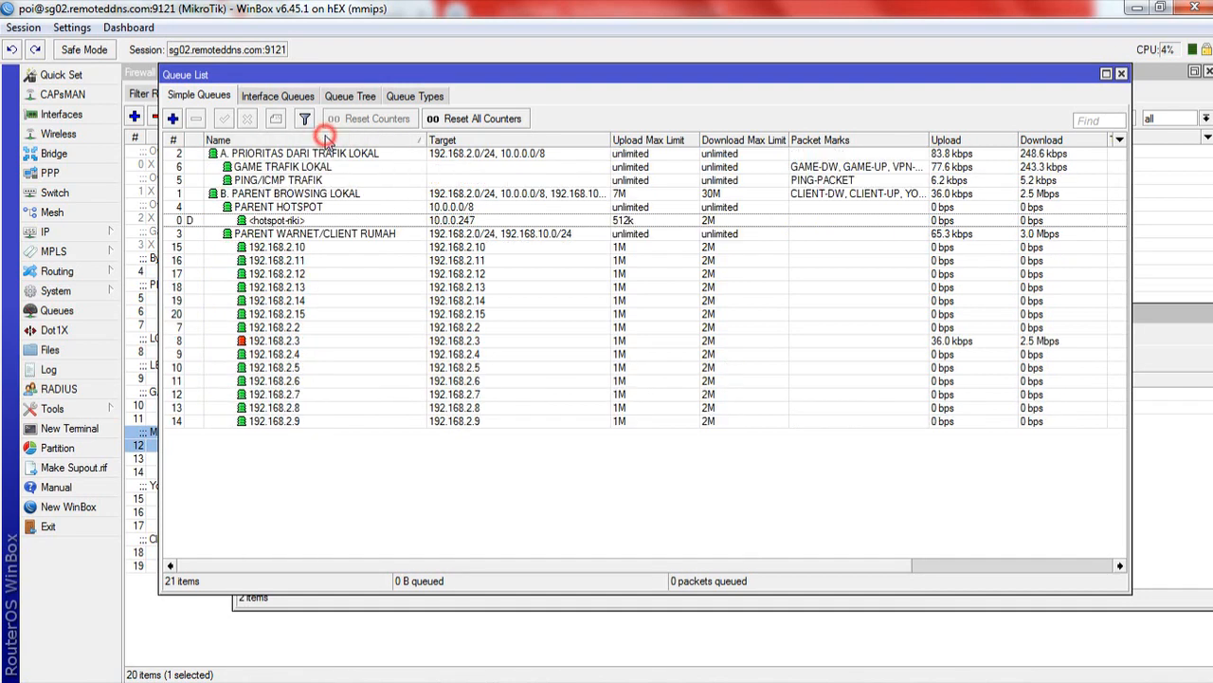
{"action": "left_click", "coordinate": [300, 422]}
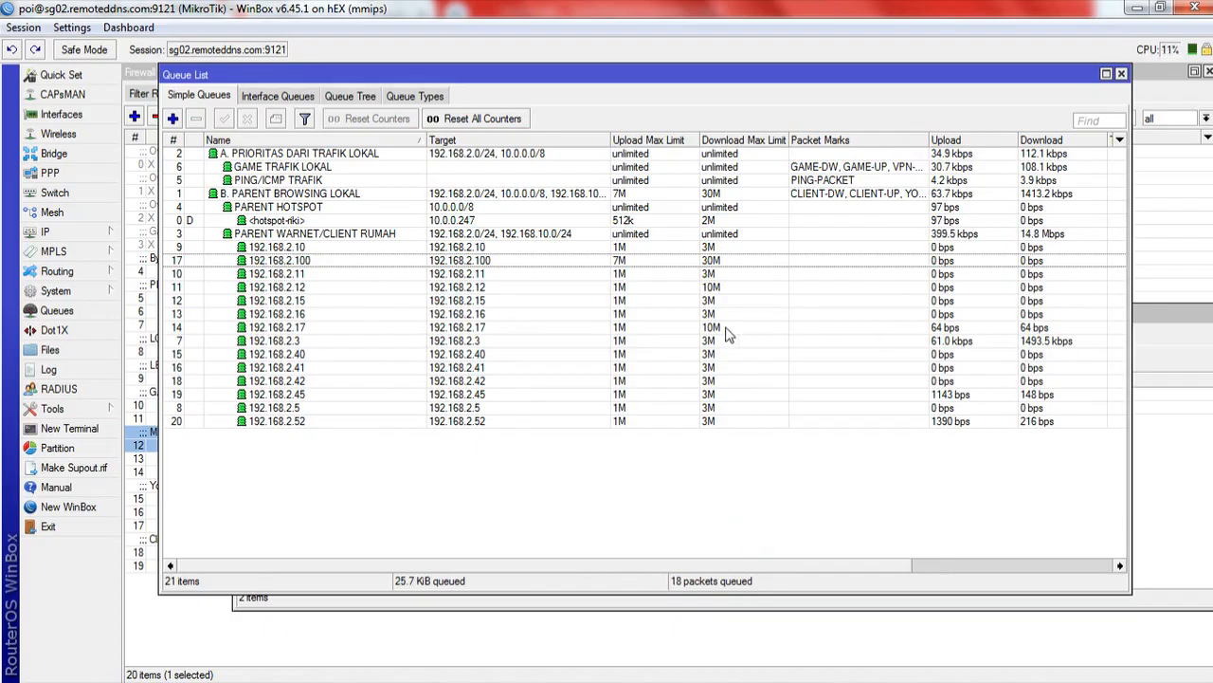
- Examine the 192.168.2.12 client queue and compare the queue tree limits with the simple queues
{"action": "left_click", "coordinate": [972, 289]}
{"action": "left_click", "coordinate": [350, 96]}
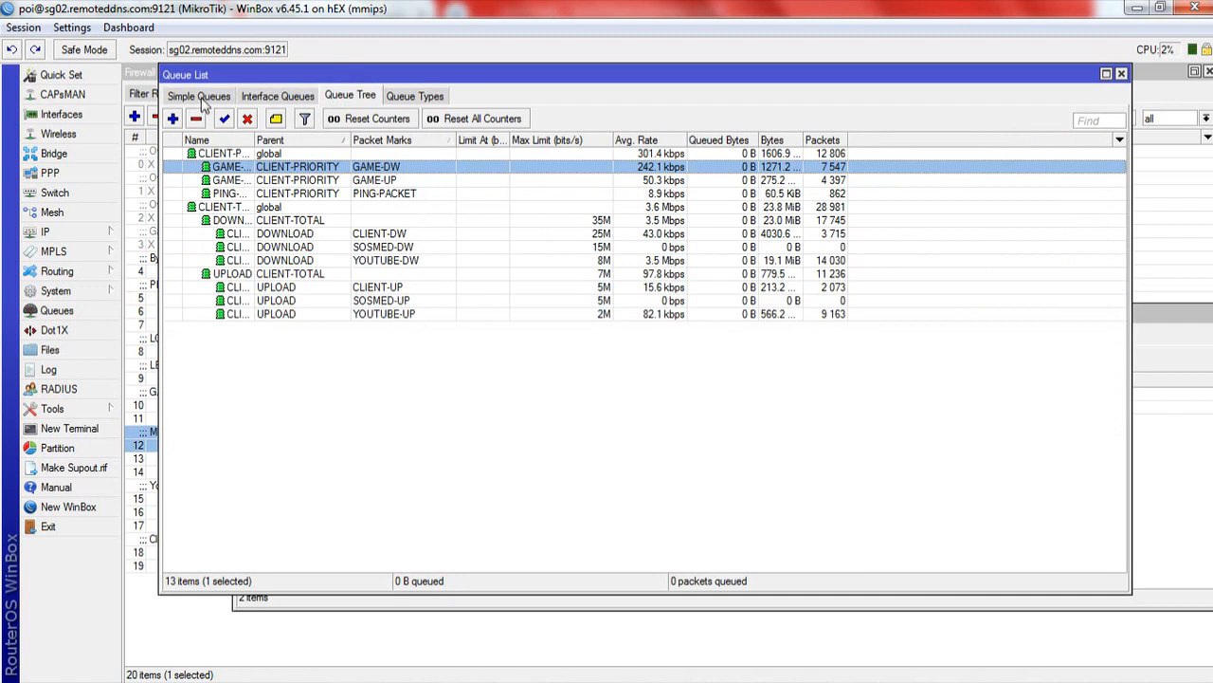
{"action": "left_click", "coordinate": [199, 98]}
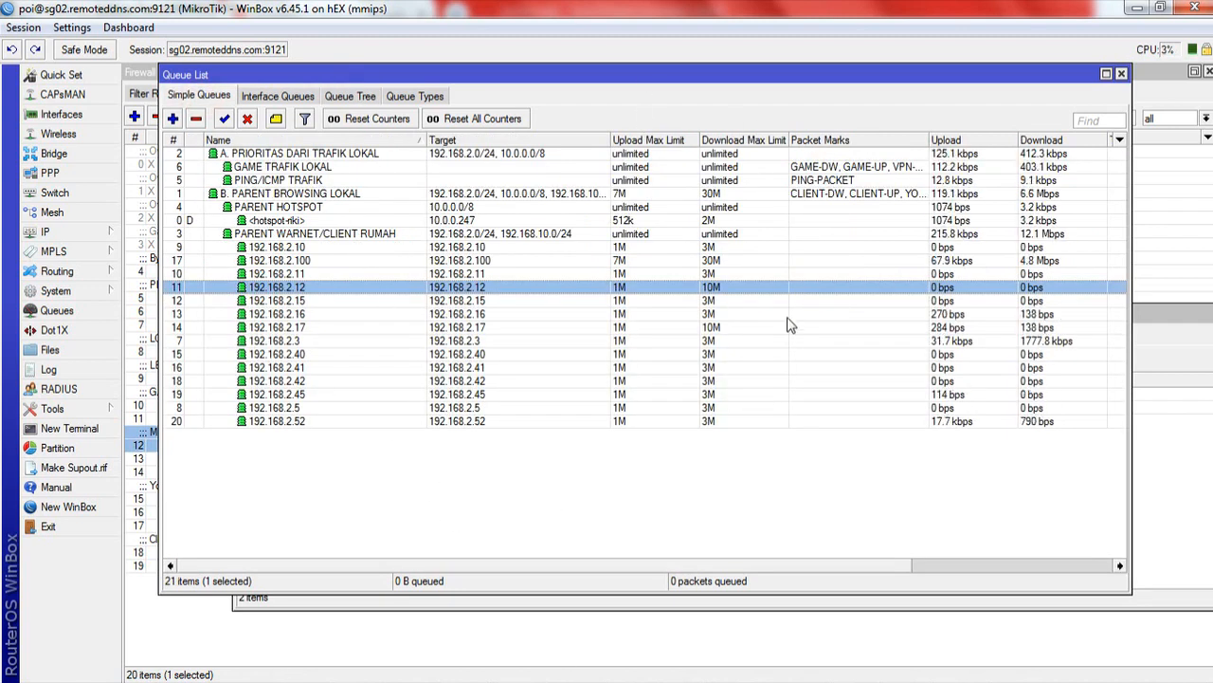
{"action": "left_click_drag", "start_coordinate": [546, 566], "coordinate": [370, 561]}
{"action": "mouse_move", "coordinate": [1010, 654]}
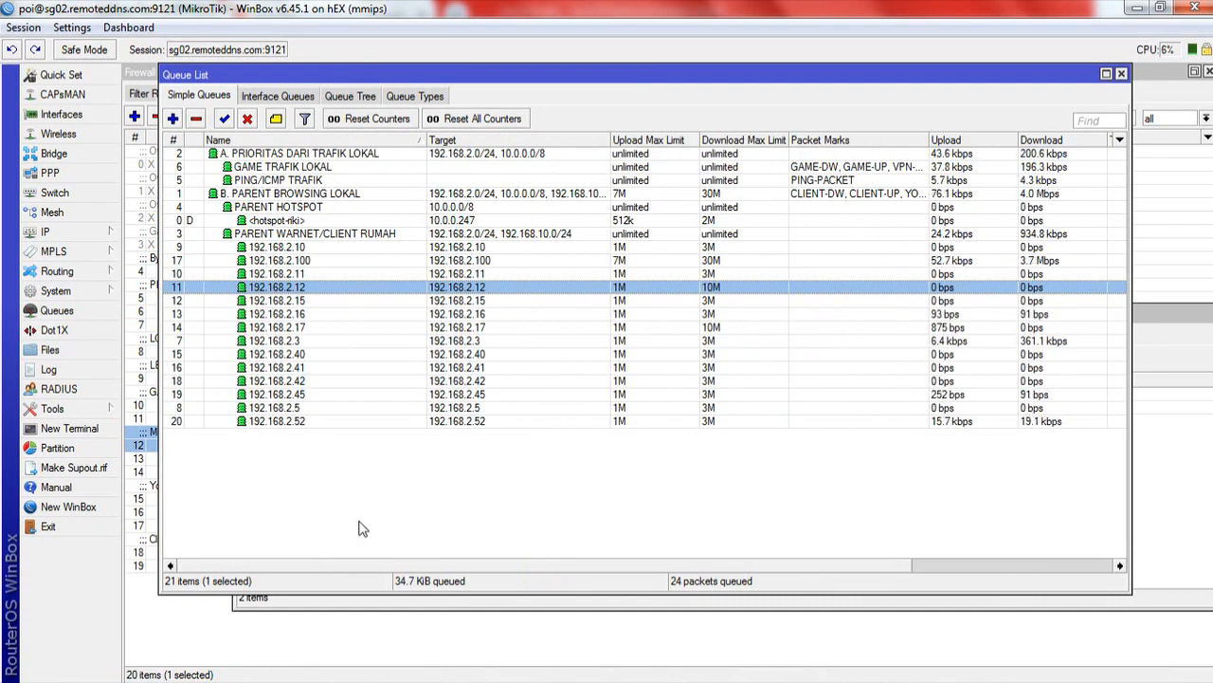
{"action": "mouse_move", "coordinate": [714, 675]}
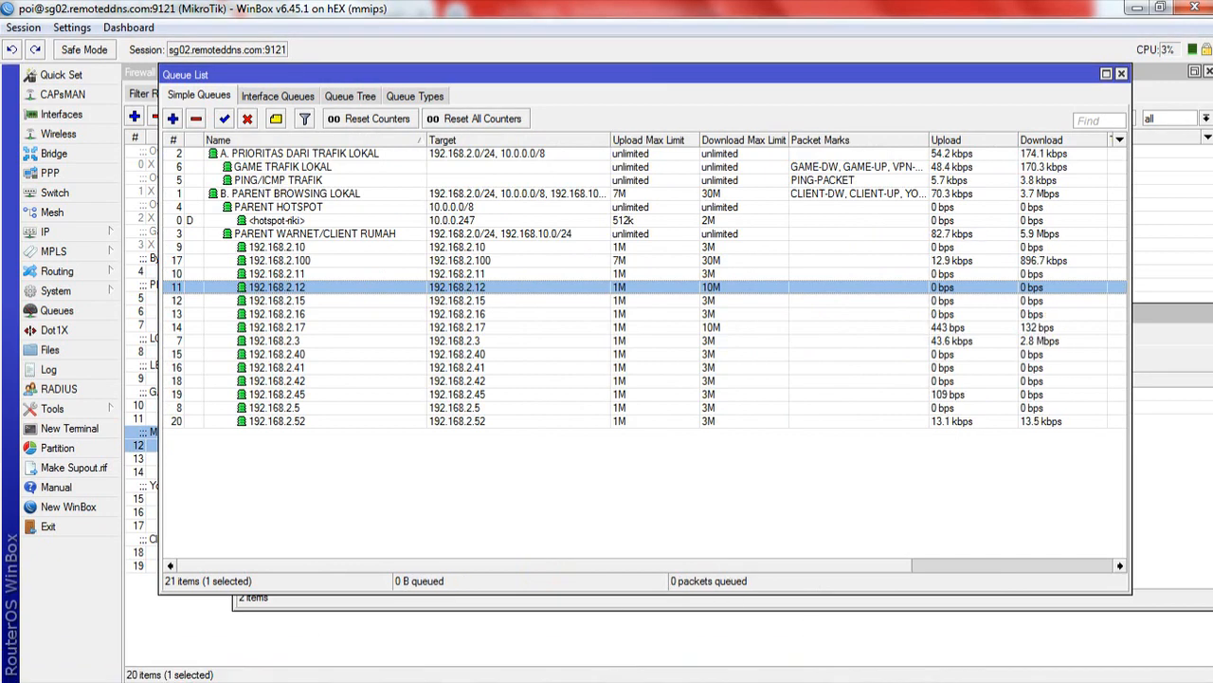
{"action": "mouse_move", "coordinate": [633, 675]}
{"action": "left_click", "coordinate": [1078, 667]}
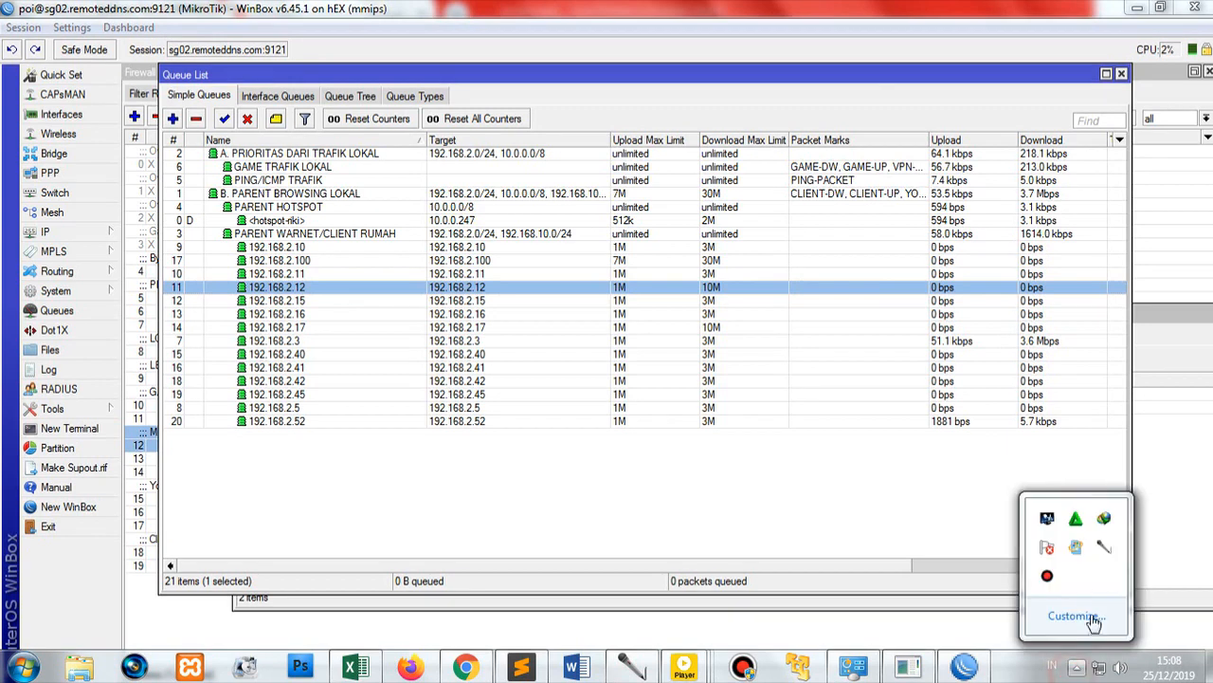
{"action": "left_click", "coordinate": [1047, 576]}
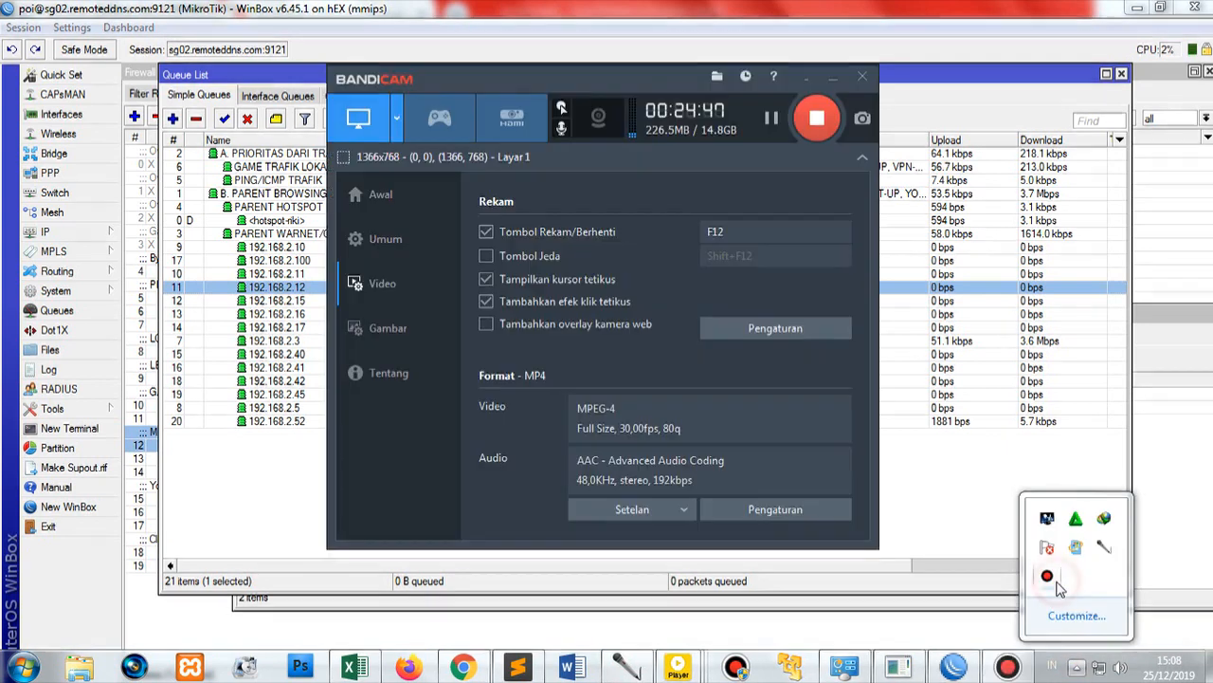
{"action": "left_click", "coordinate": [804, 76]}
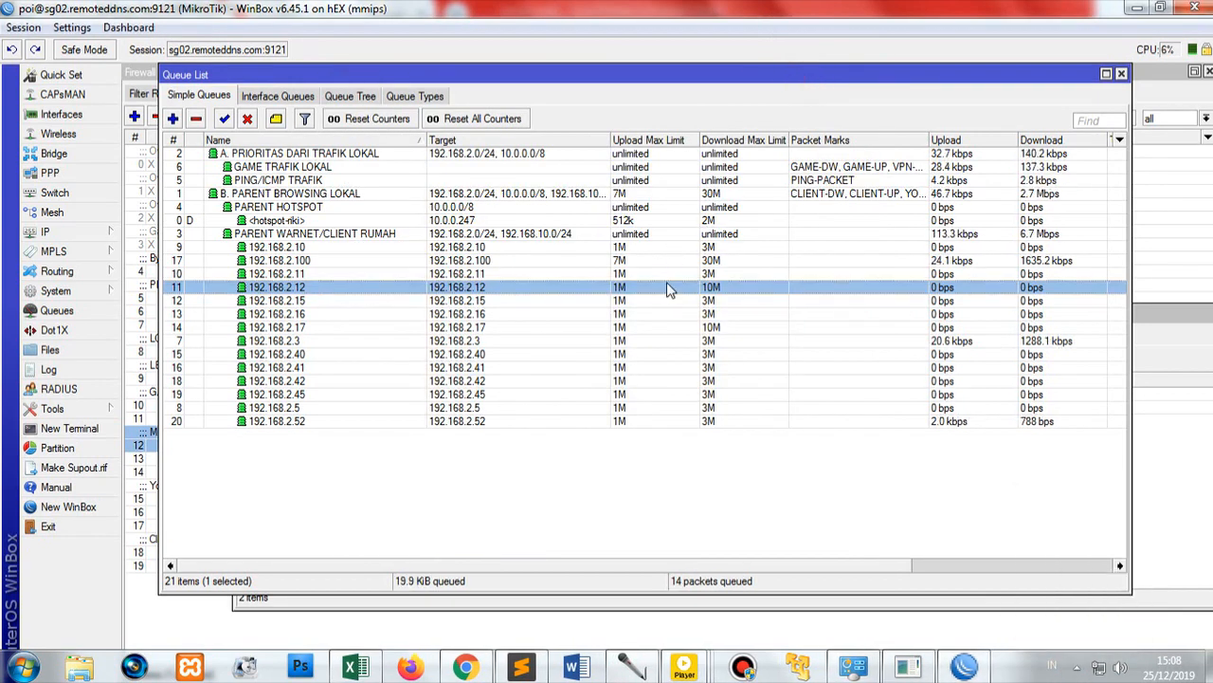
- Review the queue tree and simple queue lists once more, checking the live traffic of each client queue
{"action": "left_click", "coordinate": [349, 96]}
{"action": "left_click", "coordinate": [193, 97]}
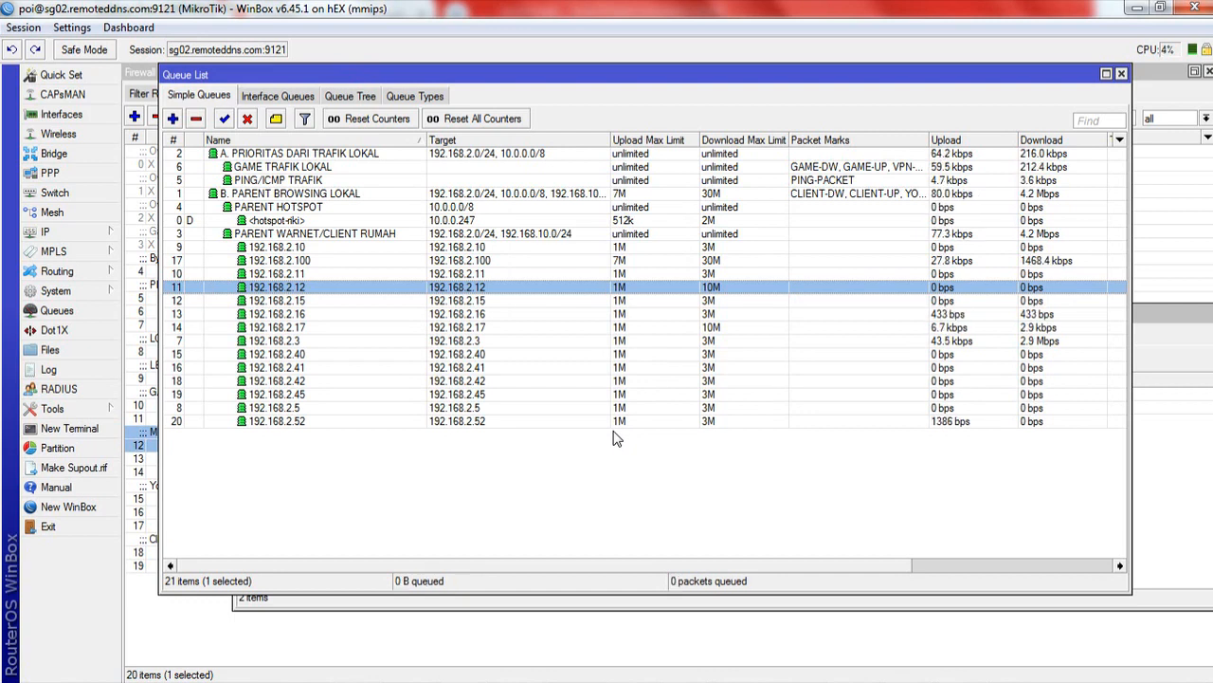
{"action": "left_click", "coordinate": [740, 448]}
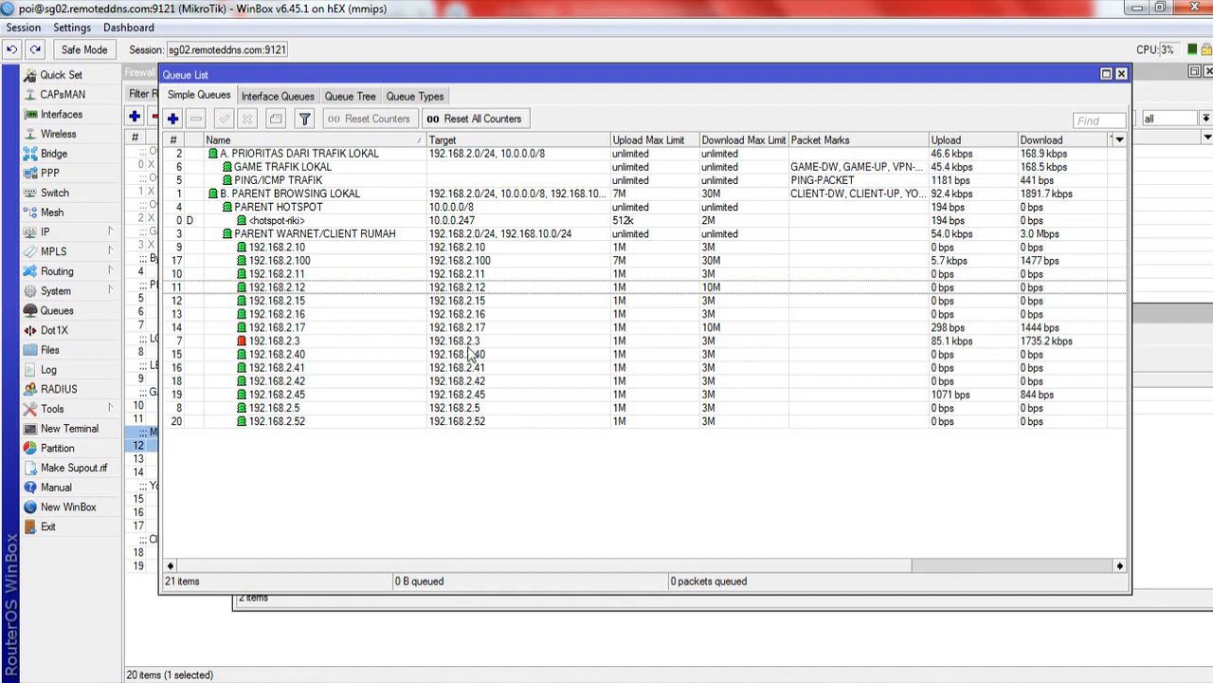
{"action": "left_click", "coordinate": [356, 95]}
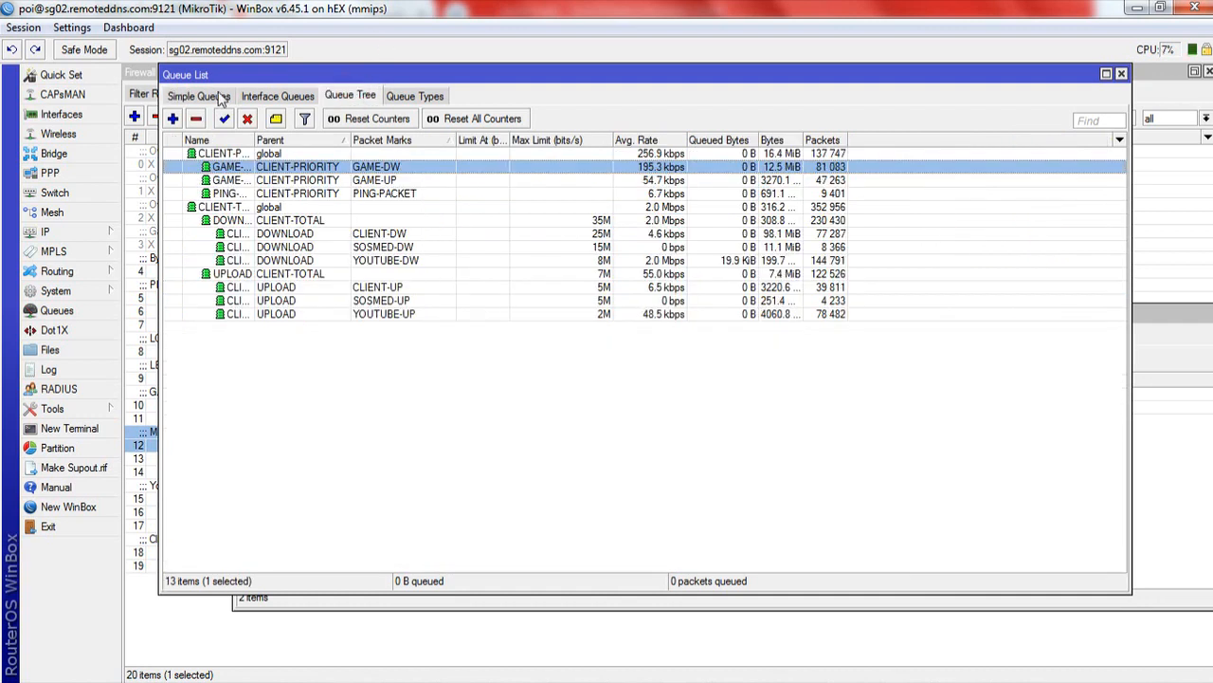
{"action": "left_click", "coordinate": [221, 96]}
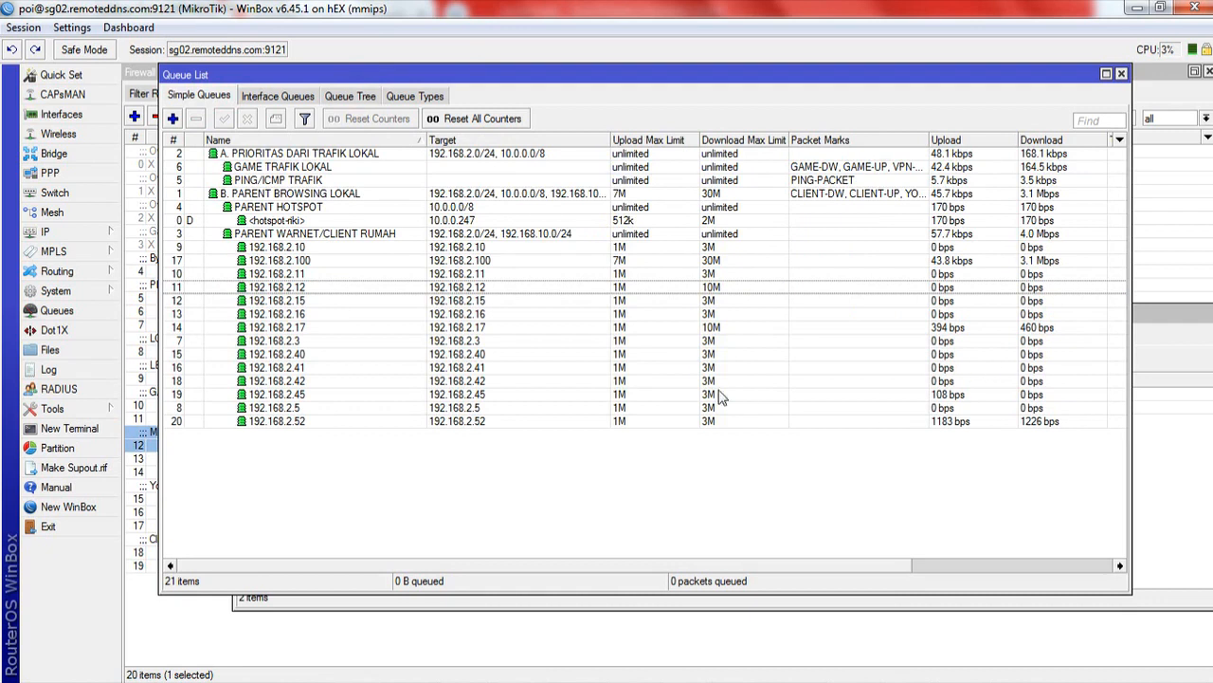
{"action": "left_click", "coordinate": [486, 510]}
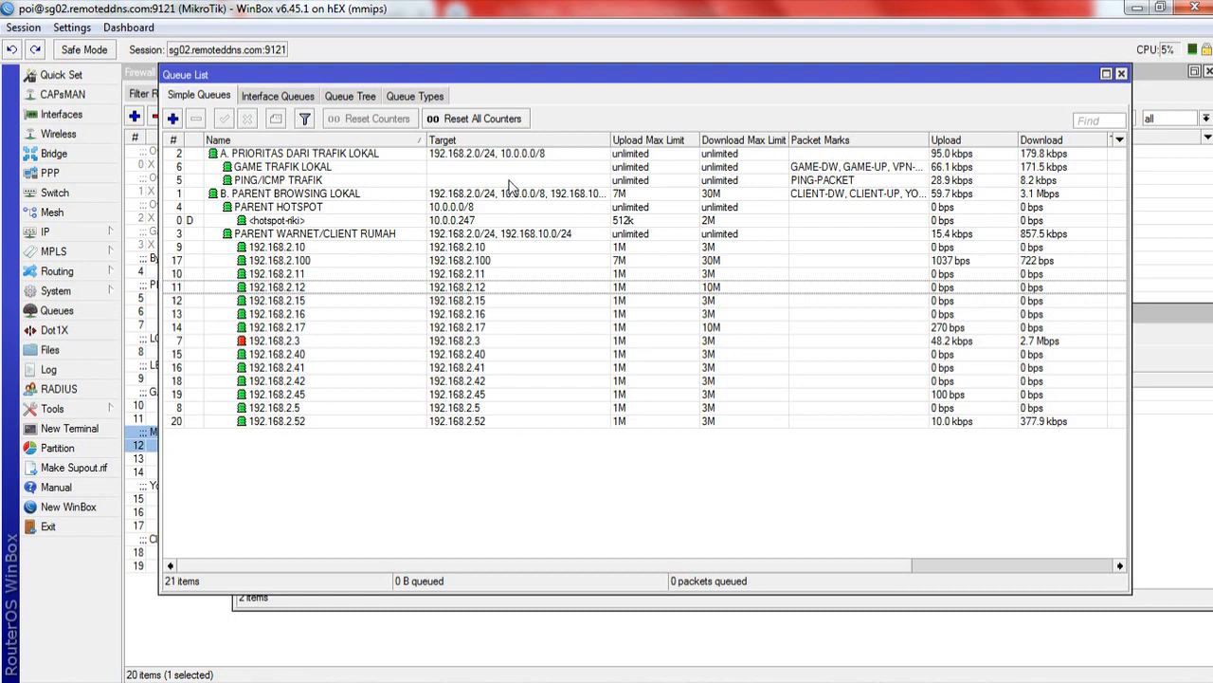
- Open the firewall address lists and filter the entries to the Lokal list
{"action": "left_click", "coordinate": [98, 217]}
{"action": "left_click", "coordinate": [1207, 230]}
{"action": "left_click", "coordinate": [74, 233]}
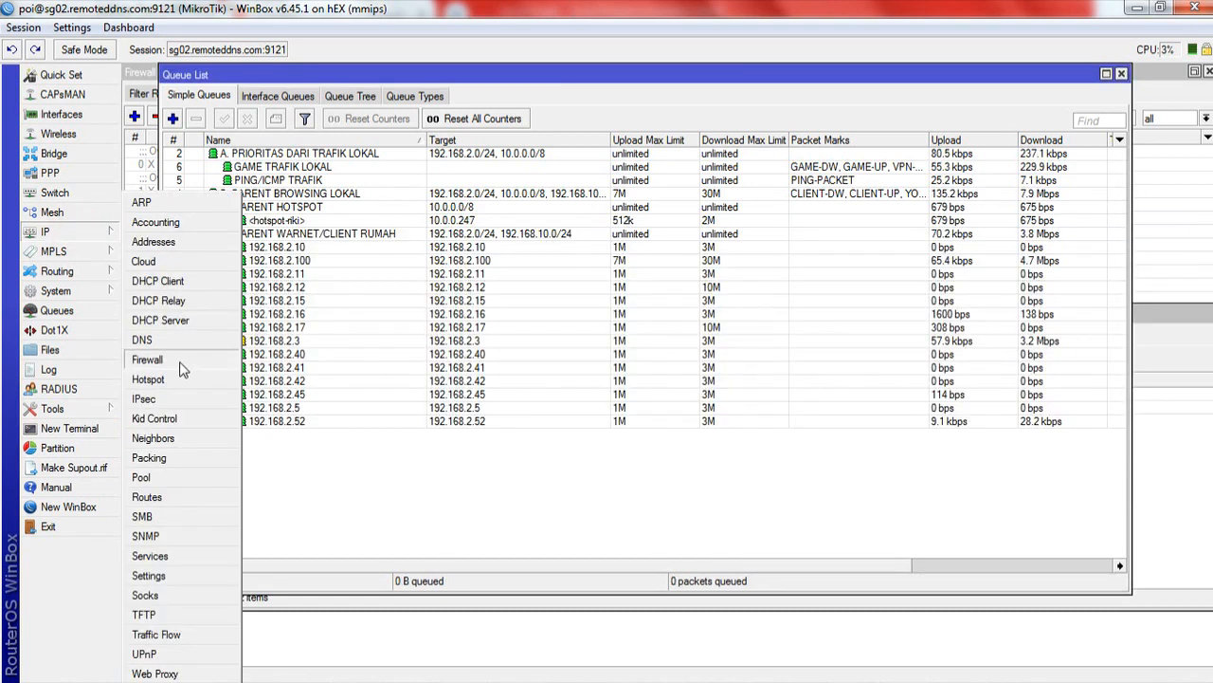
{"action": "left_click", "coordinate": [180, 360]}
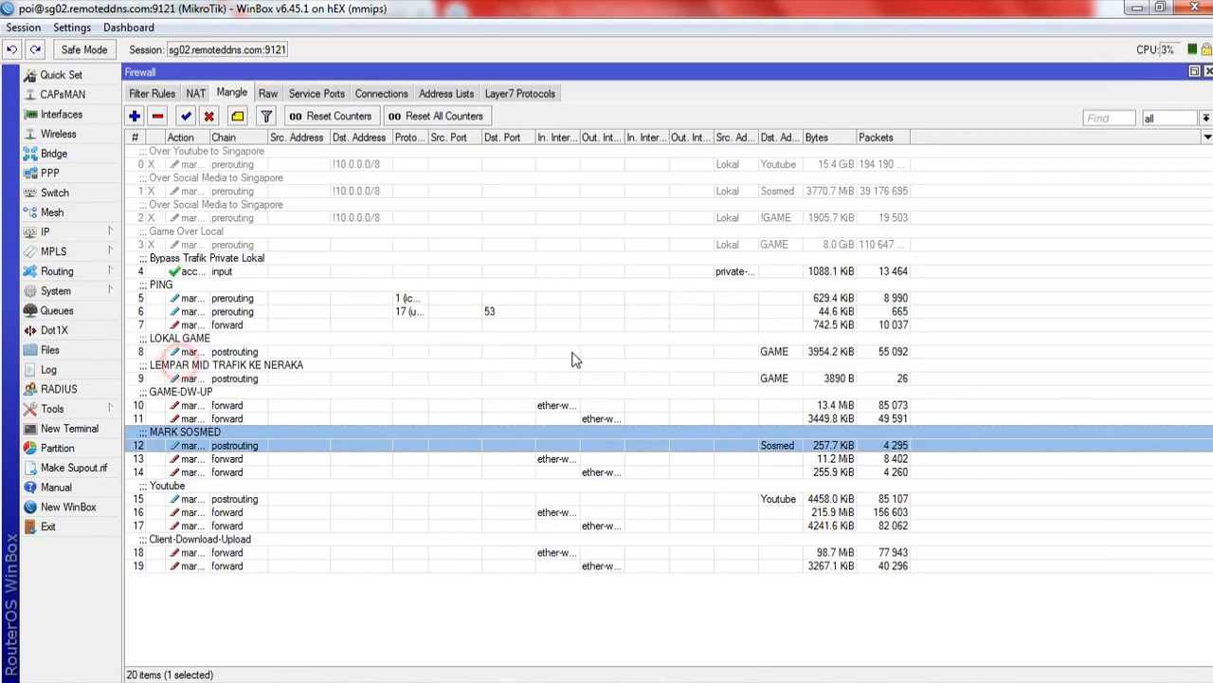
{"action": "left_click", "coordinate": [446, 93]}
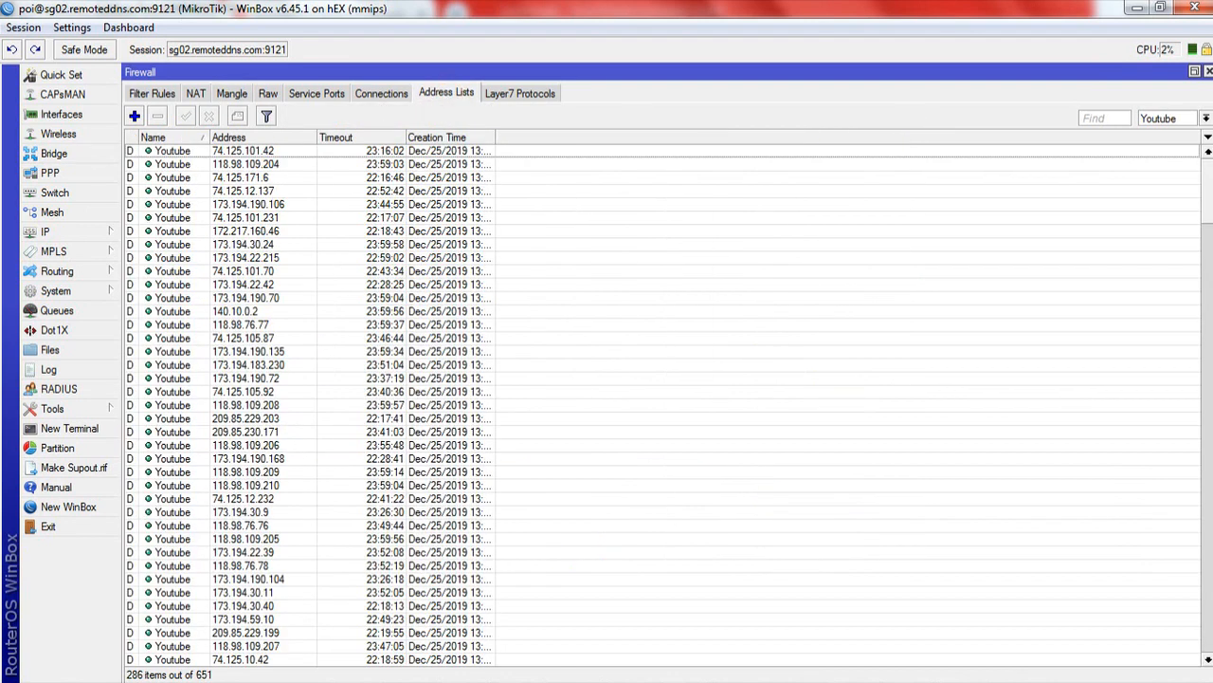
{"action": "left_click", "coordinate": [1188, 119]}
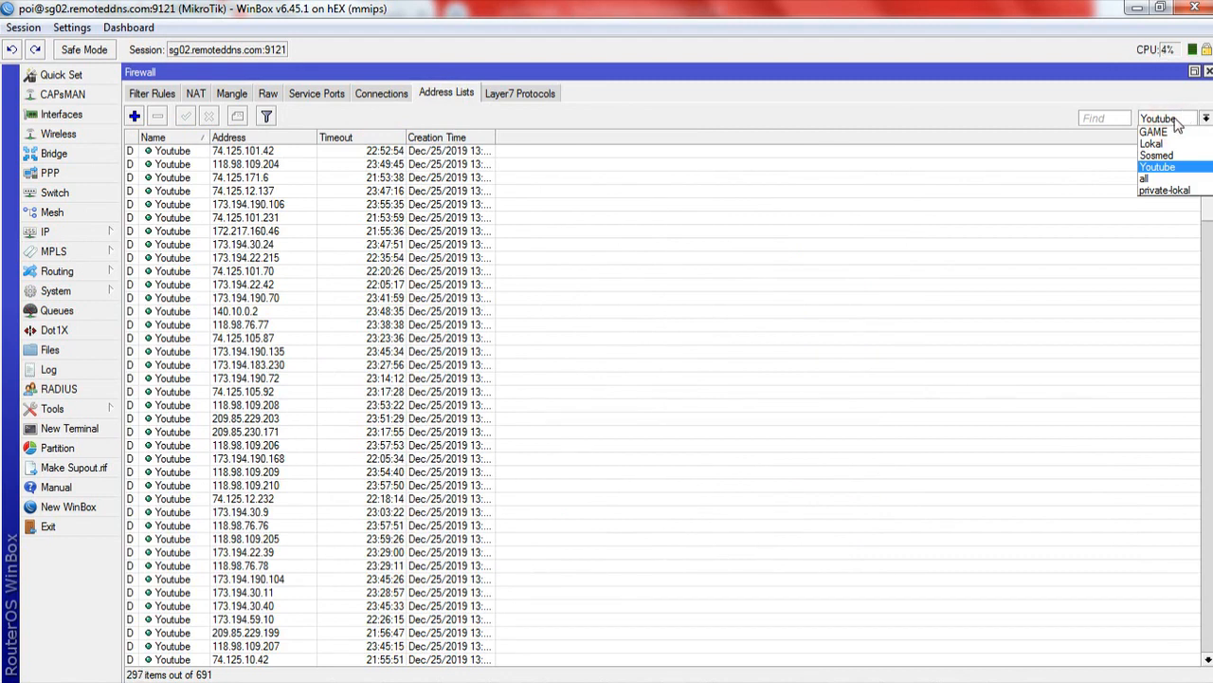
{"action": "left_click", "coordinate": [1152, 144]}
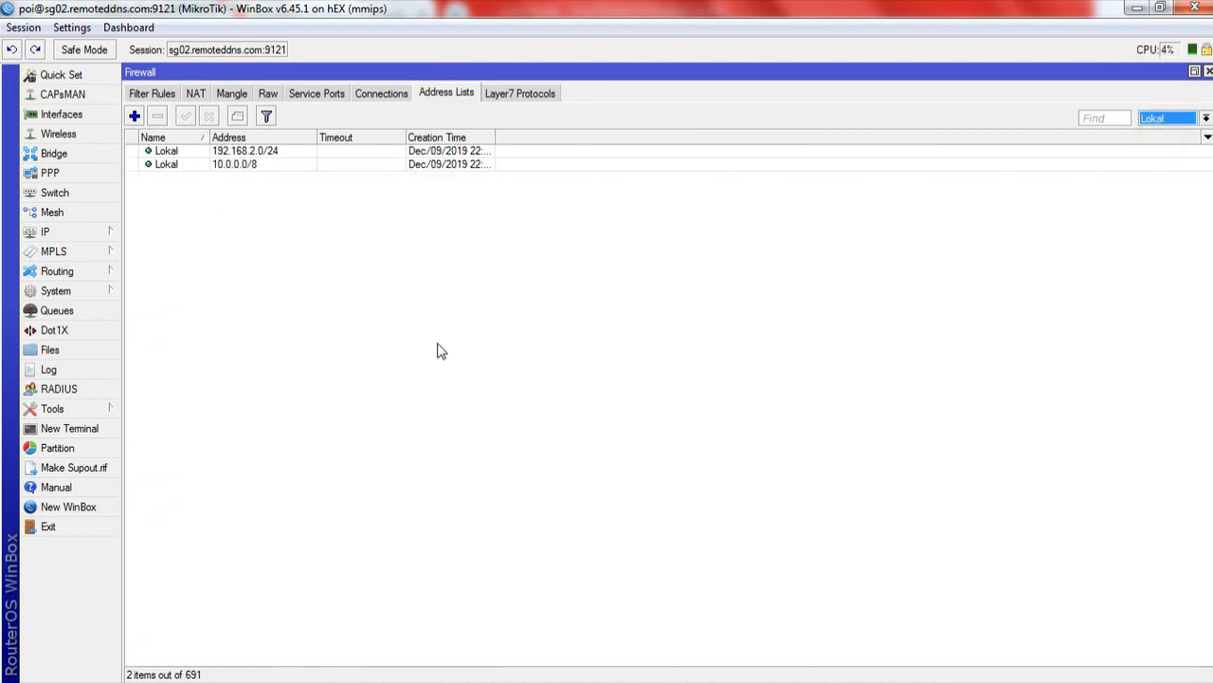
{"action": "left_click", "coordinate": [524, 231]}
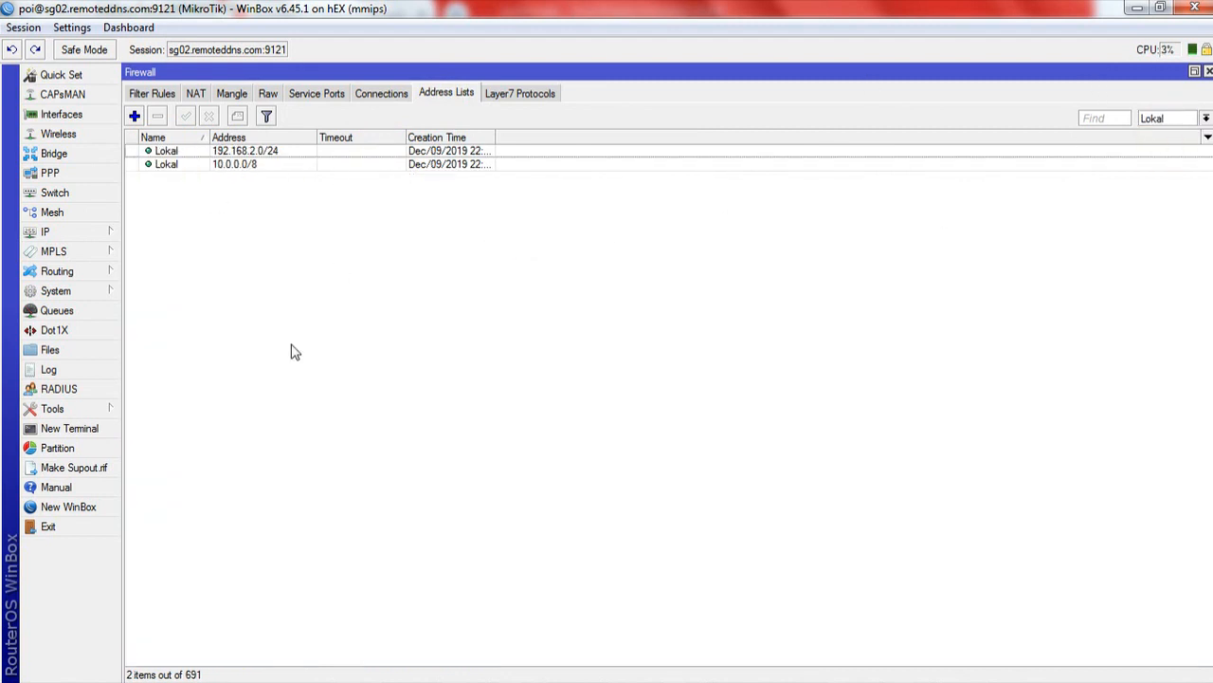
- Copy the Lokal 10.0.0.0/8 entry into a new Lokal address list entry with address 192.168.10.0/24
{"action": "left_click", "coordinate": [234, 168]}
{"action": "left_click", "coordinate": [420, 387]}
{"action": "double_click", "coordinate": [235, 166]}
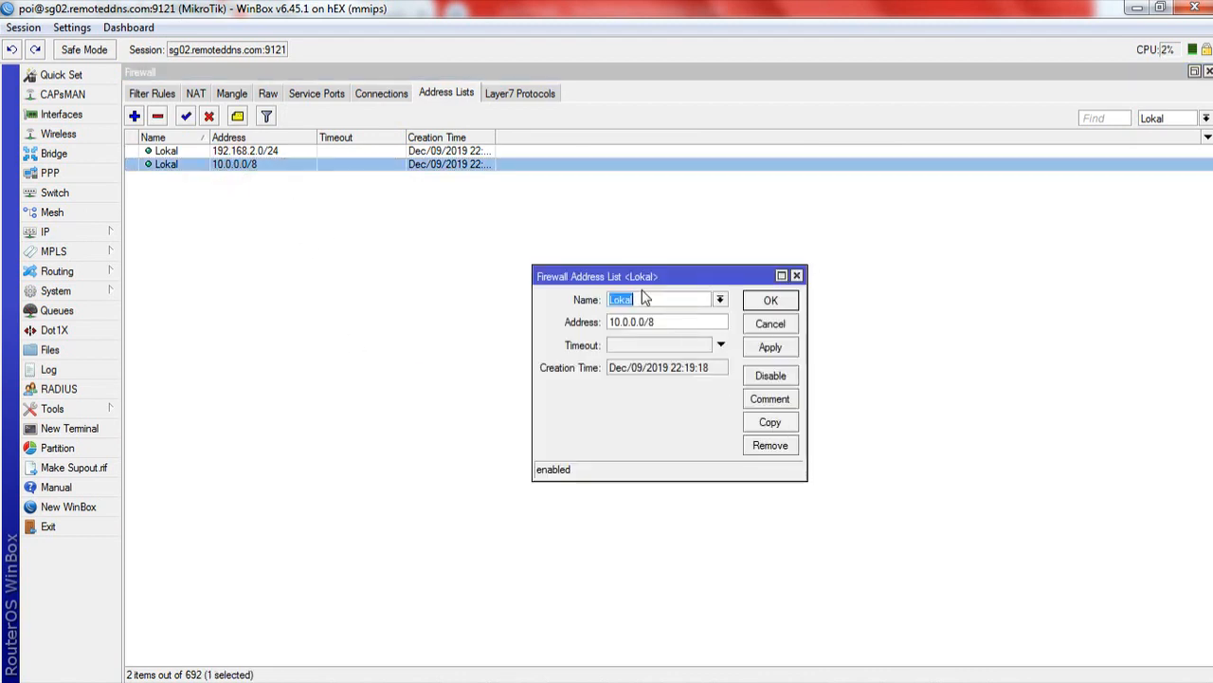
{"action": "left_click_drag", "start_coordinate": [627, 273], "coordinate": [514, 179]}
{"action": "left_click", "coordinate": [650, 336]}
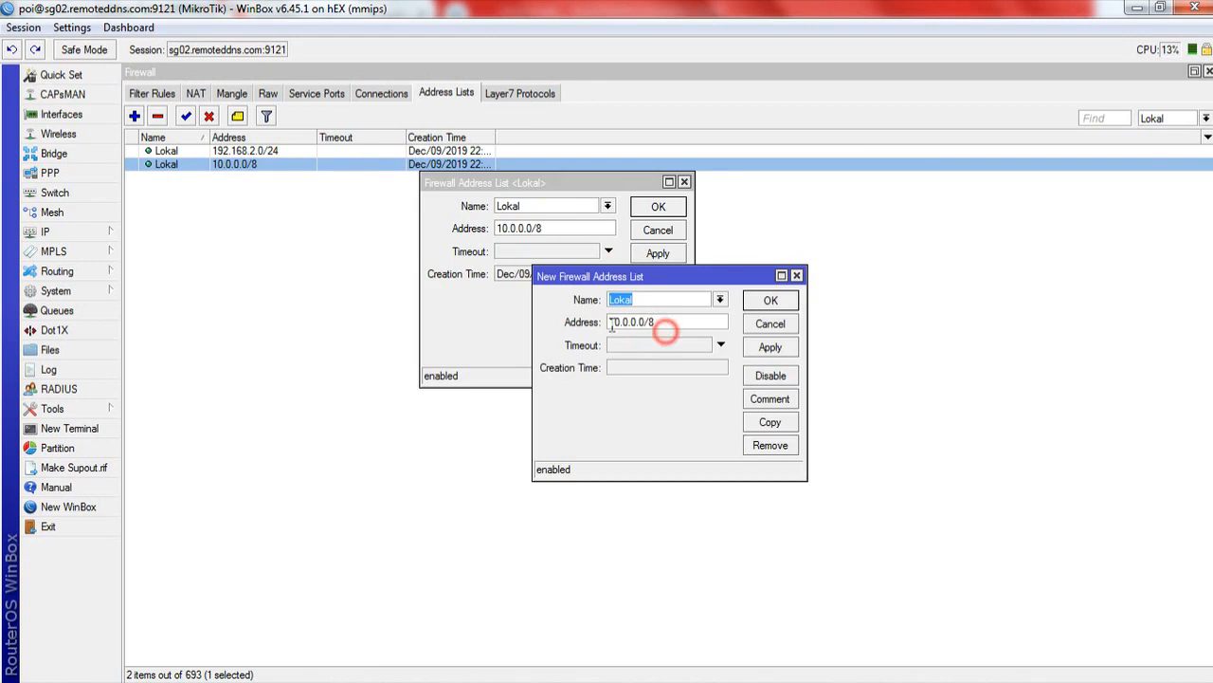
{"action": "left_click_drag", "start_coordinate": [654, 323], "coordinate": [524, 318]}
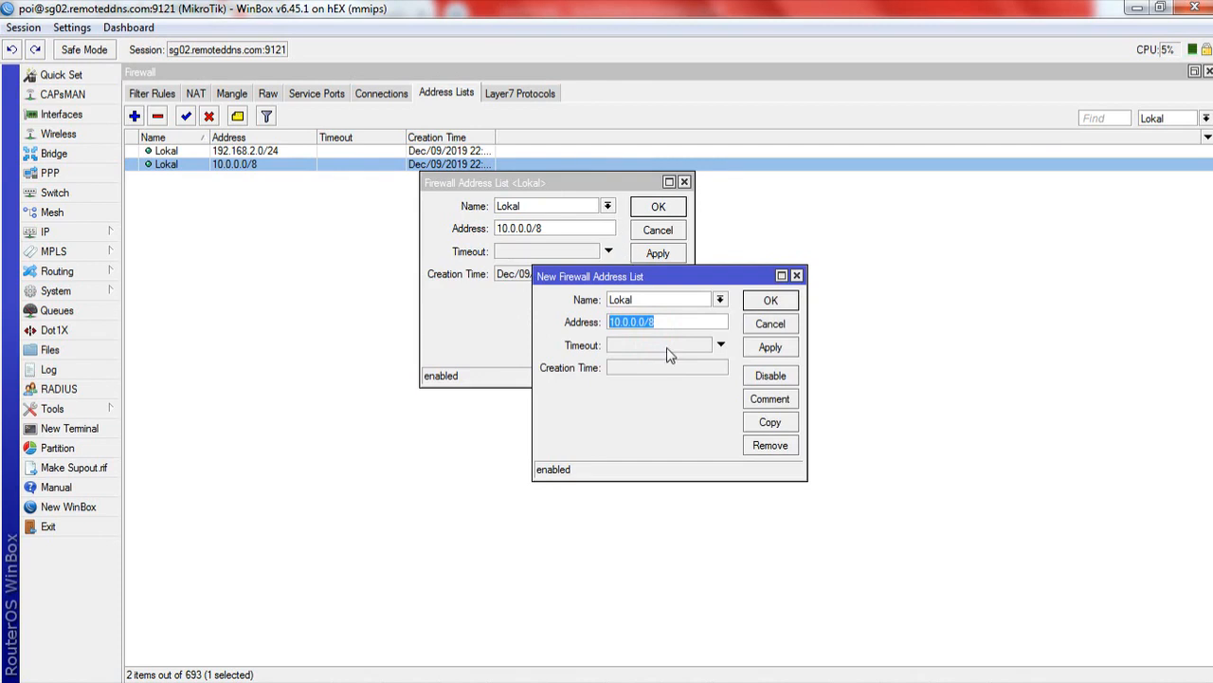
{"action": "type", "text": "192.168."}
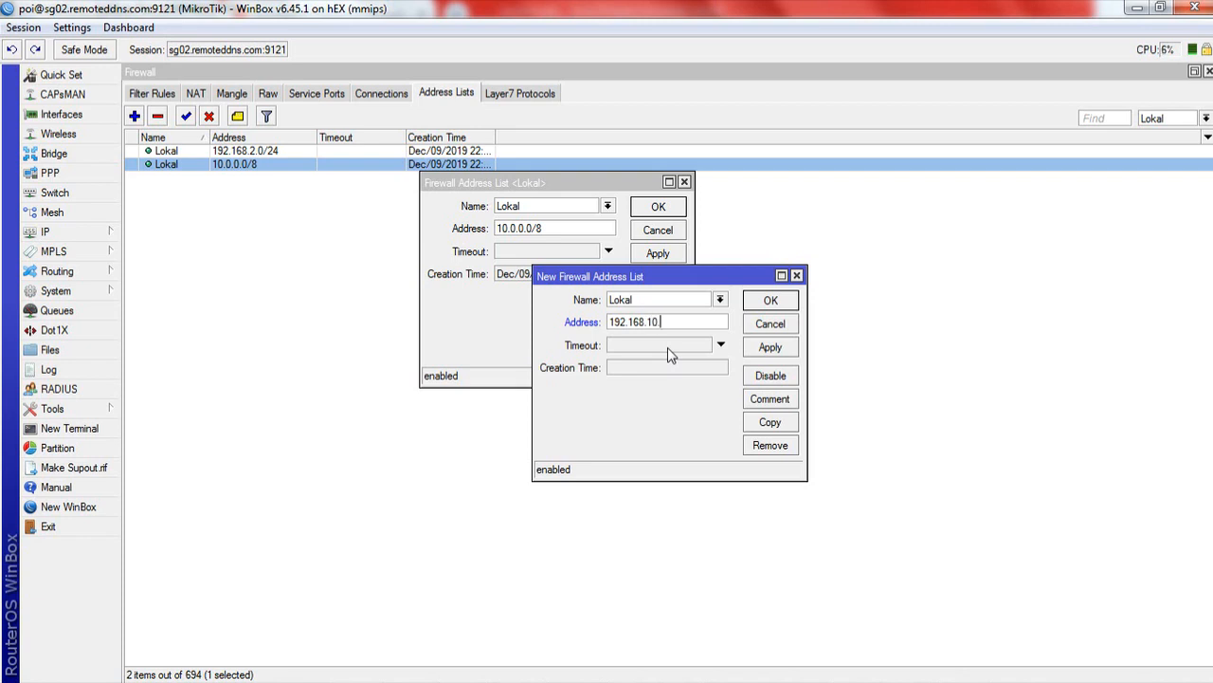
{"action": "key", "text": "Return"}
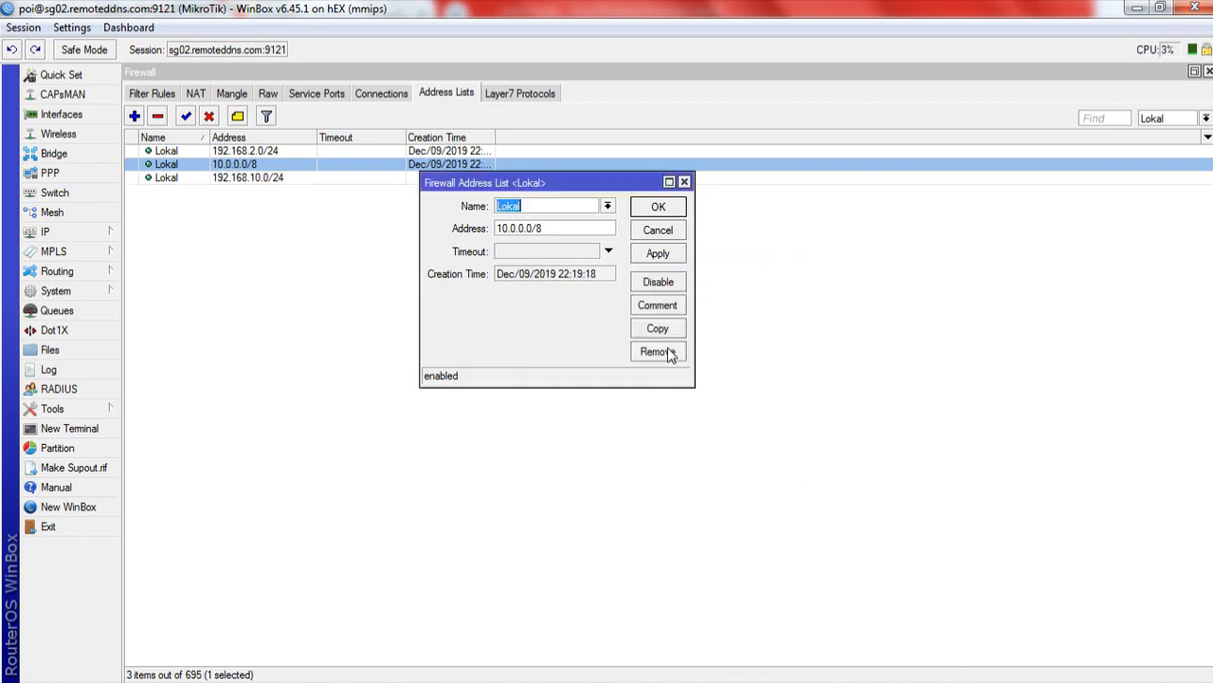
{"action": "left_click", "coordinate": [650, 206]}
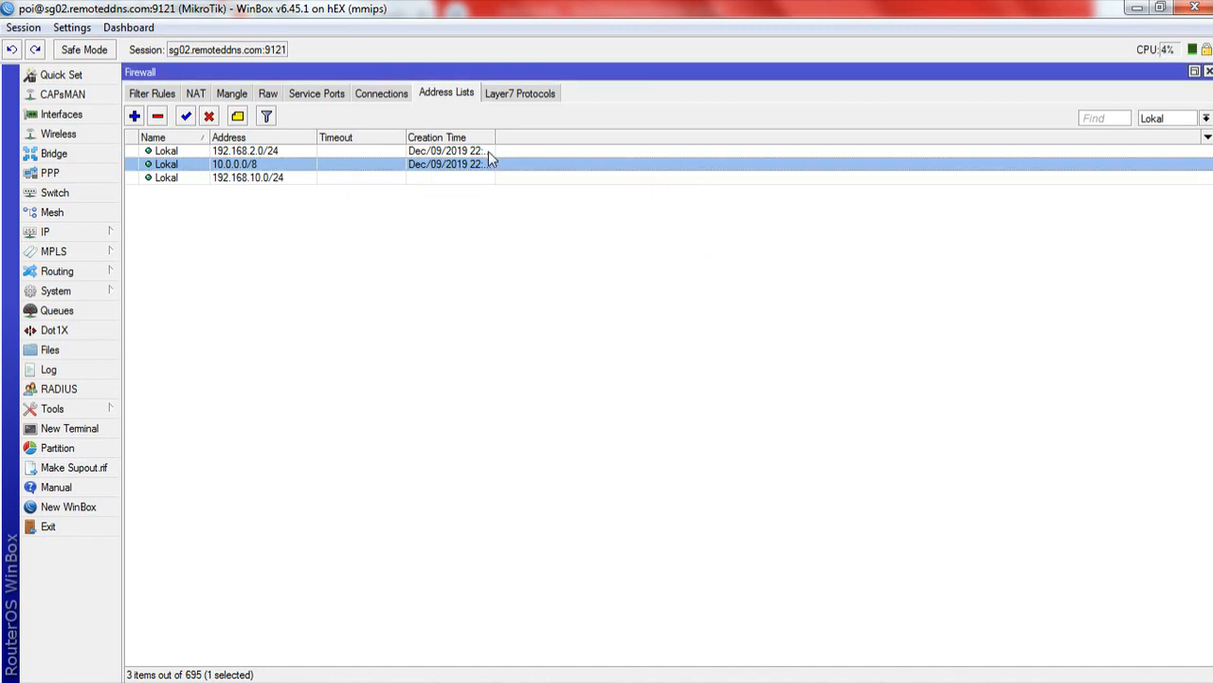
{"action": "left_click", "coordinate": [464, 179]}
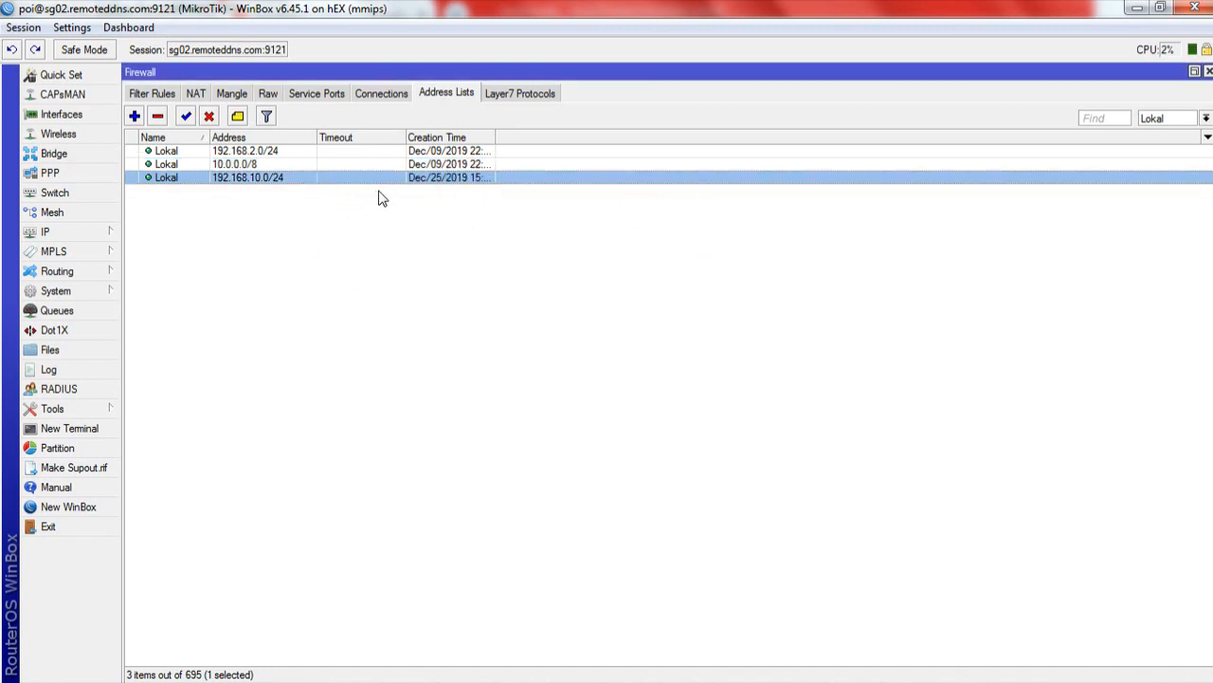
- Review the simple queues and queue tree in an enlarged queue list window, checking the traffic of the 192.168.2.100 client
{"action": "left_click", "coordinate": [90, 311]}
{"action": "left_click", "coordinate": [739, 496]}
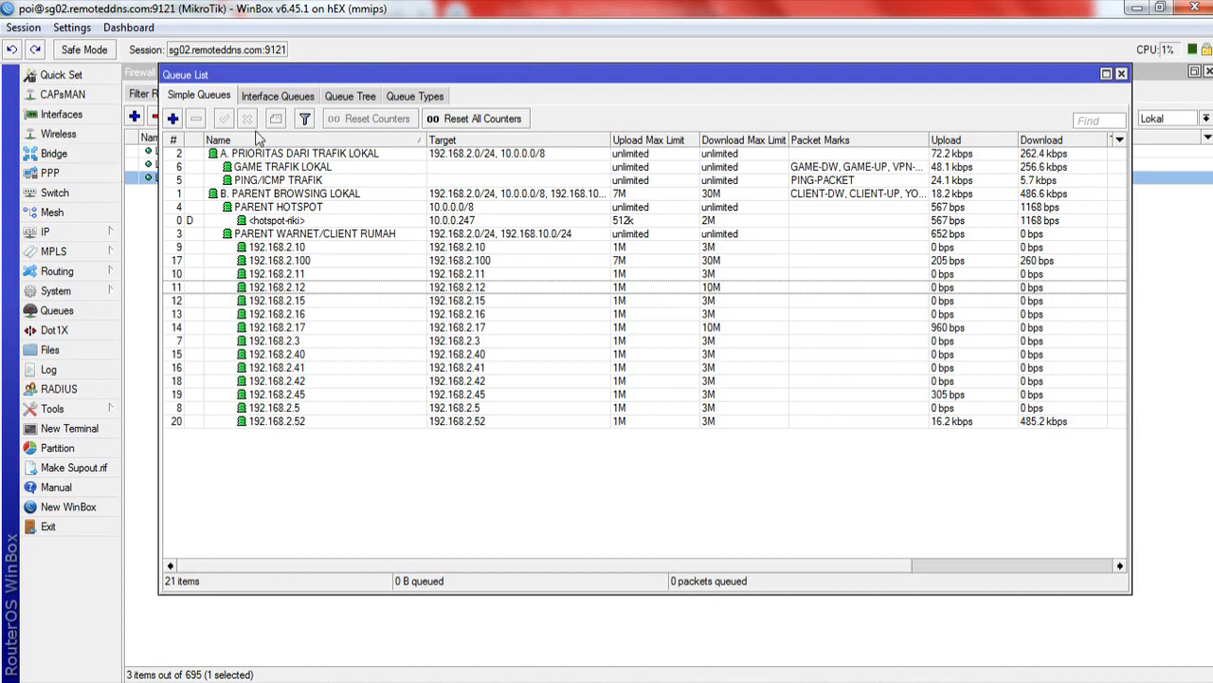
{"action": "left_click", "coordinate": [368, 96]}
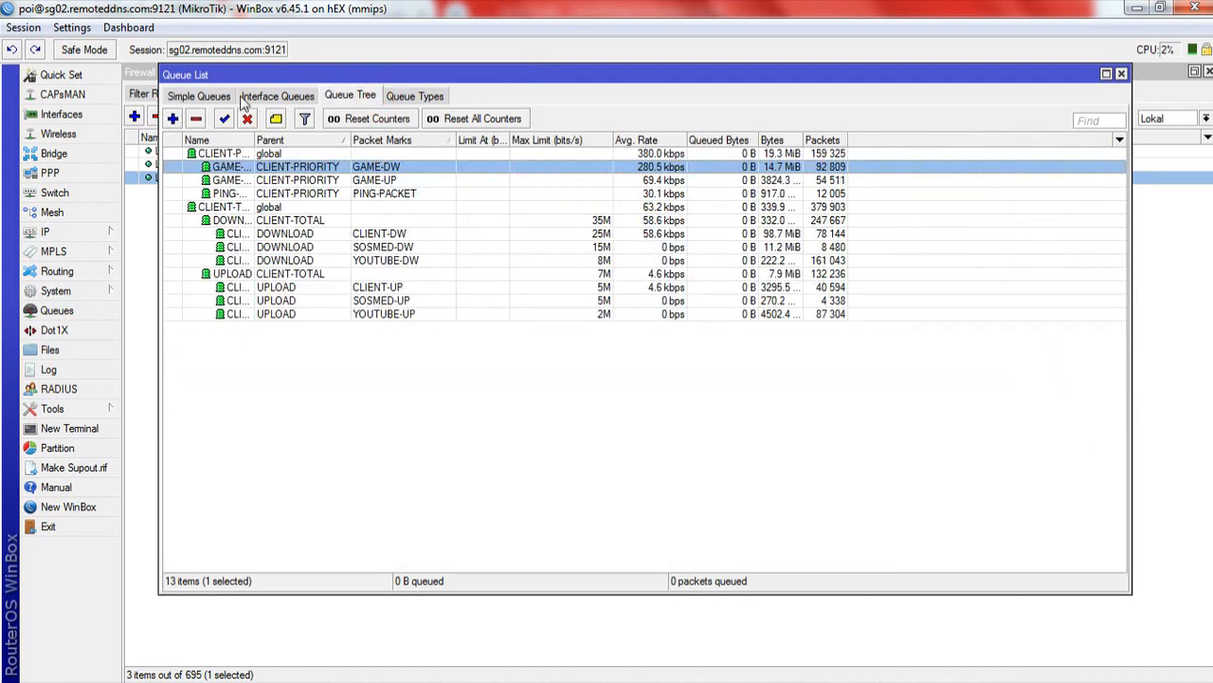
{"action": "left_click", "coordinate": [199, 98]}
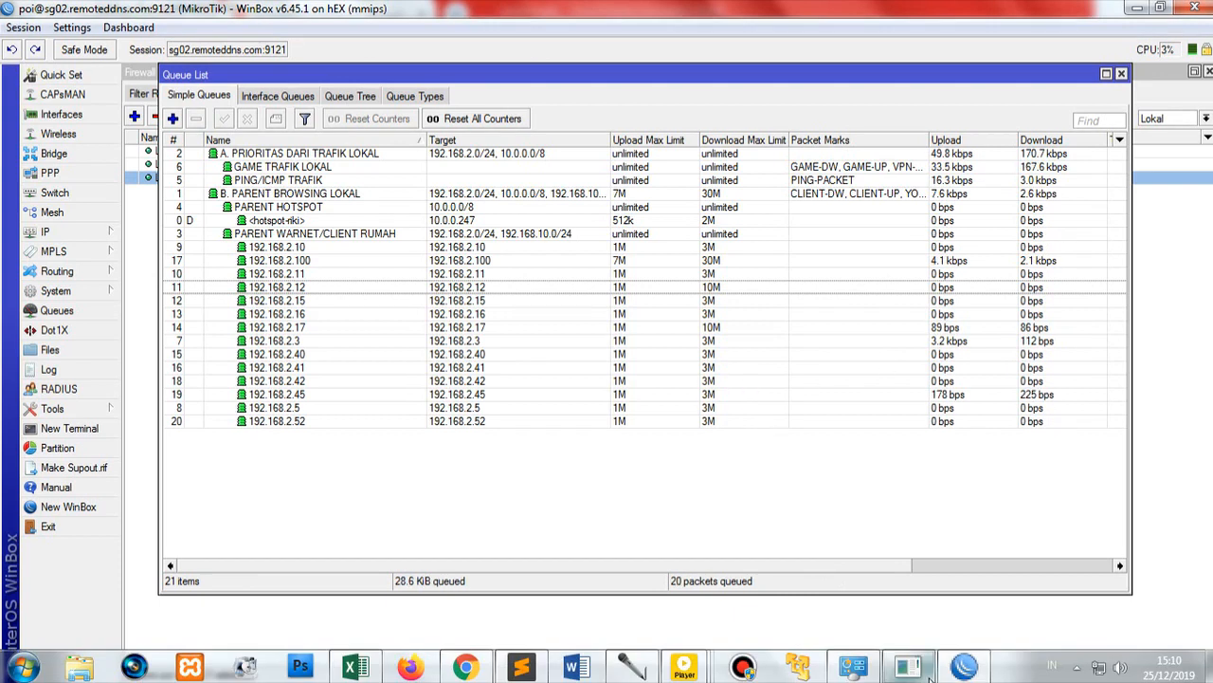
{"action": "left_click", "coordinate": [1073, 668]}
{"action": "left_click", "coordinate": [628, 260]}
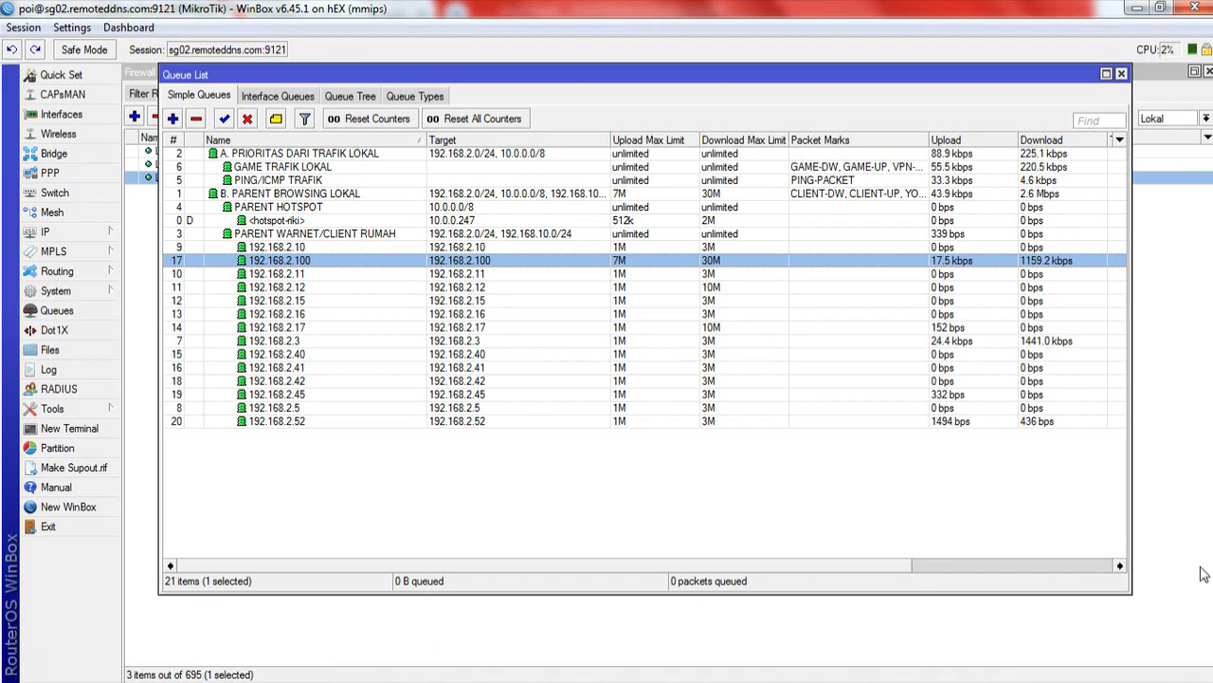
{"action": "left_click_drag", "start_coordinate": [1128, 594], "coordinate": [1211, 668]}
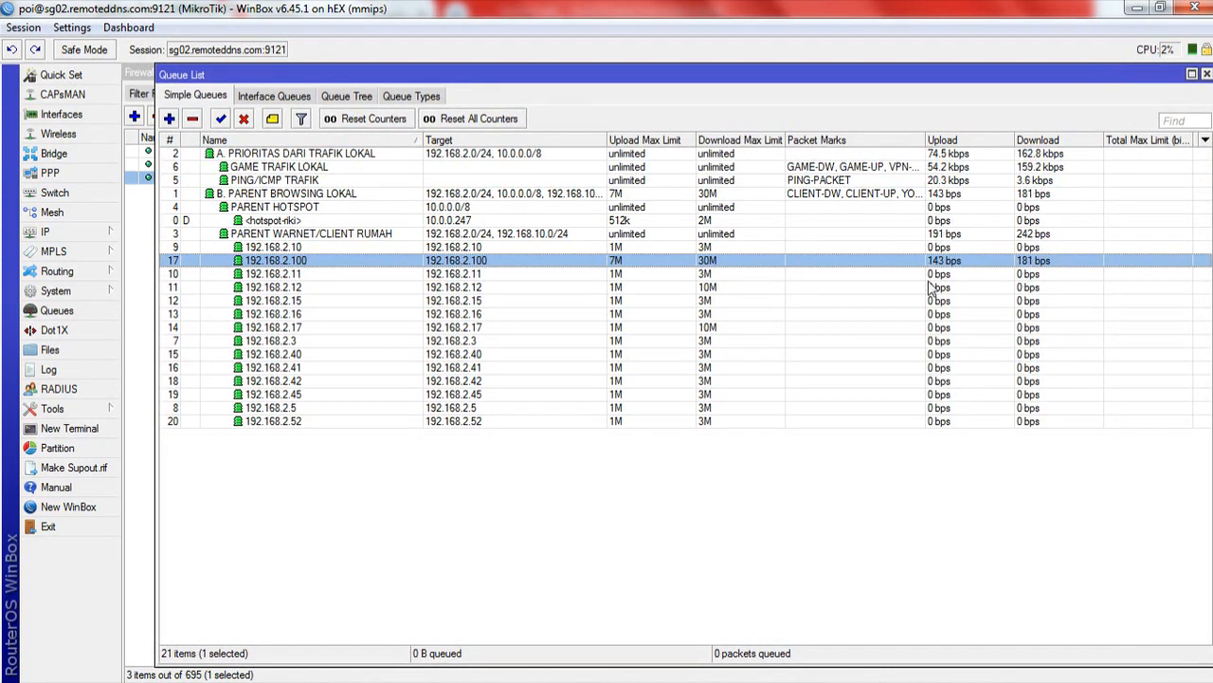
{"action": "left_click", "coordinate": [361, 98]}
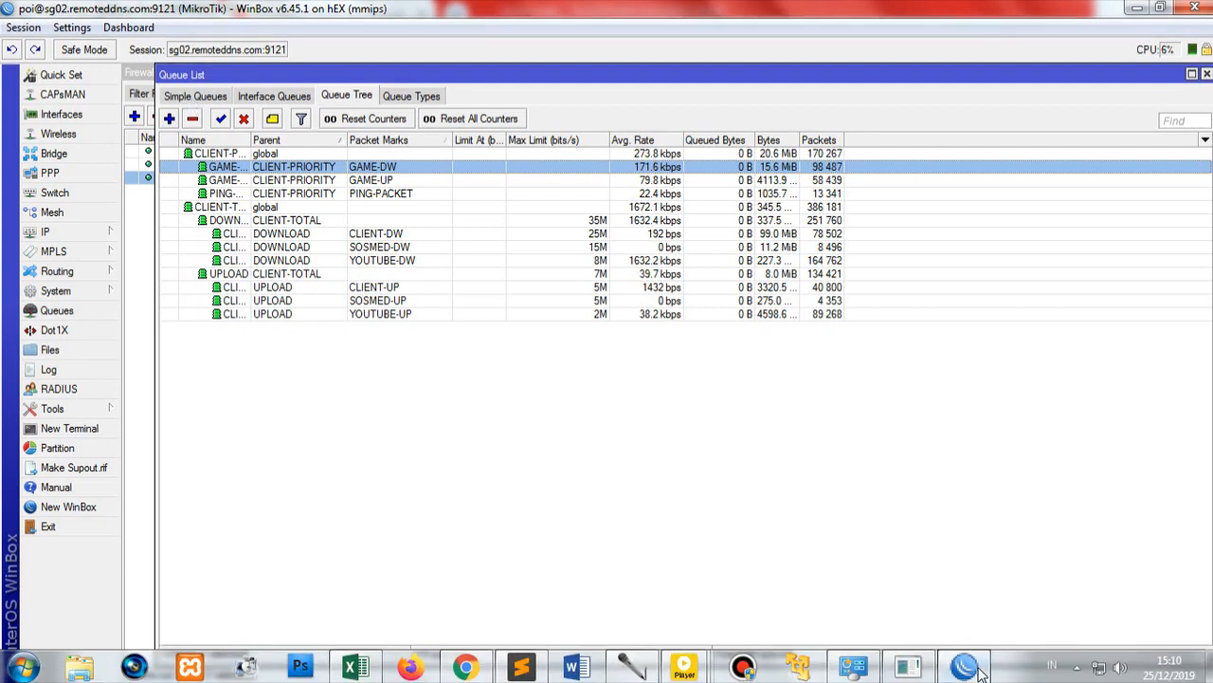
{"action": "mouse_move", "coordinate": [924, 674]}
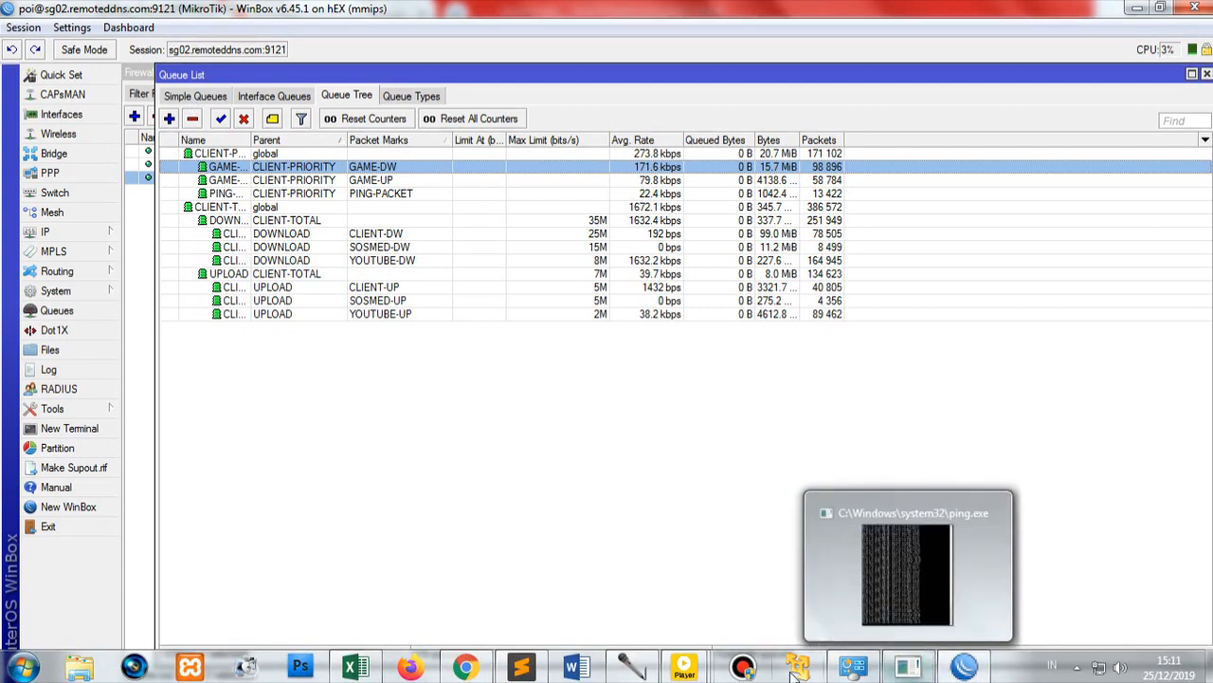
{"action": "right_click", "coordinate": [1097, 506]}
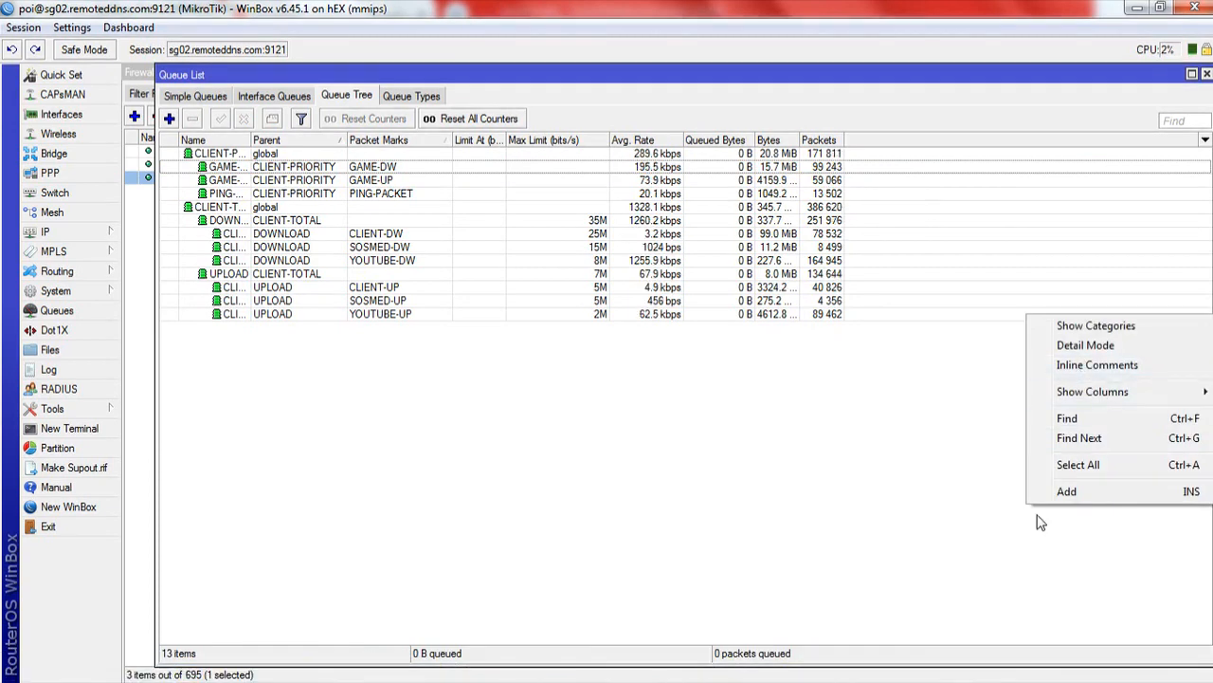
{"action": "left_click", "coordinate": [959, 559]}
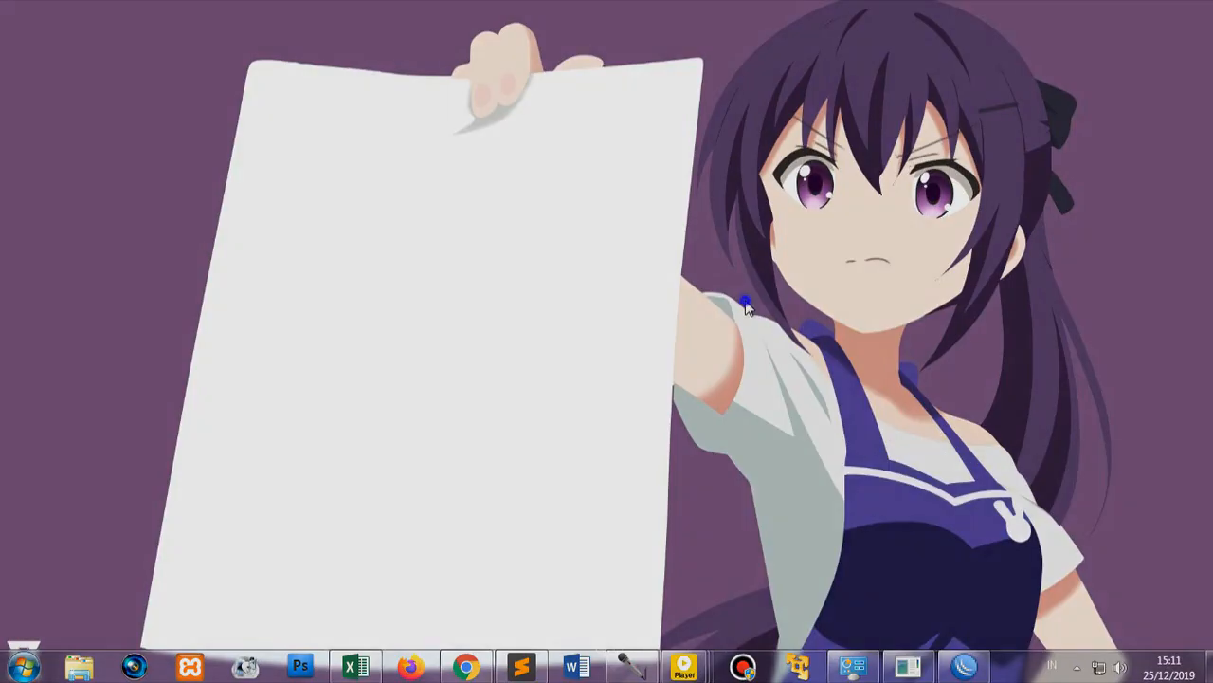
{"action": "right_click", "coordinate": [747, 308]}
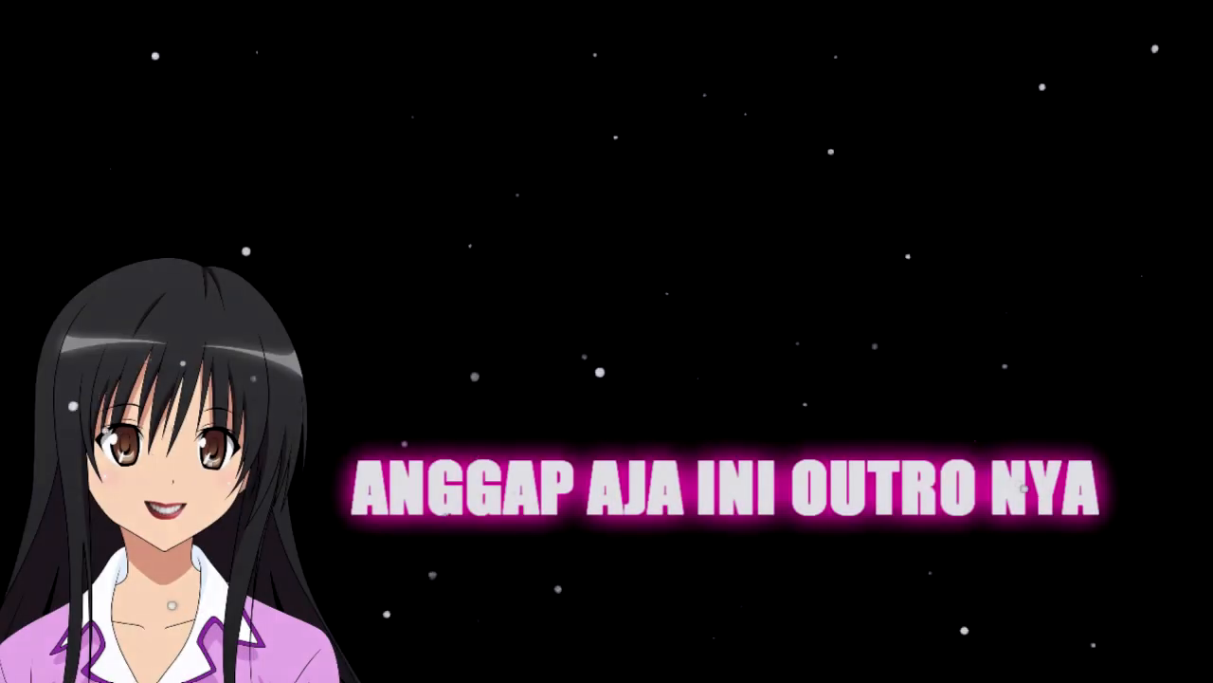